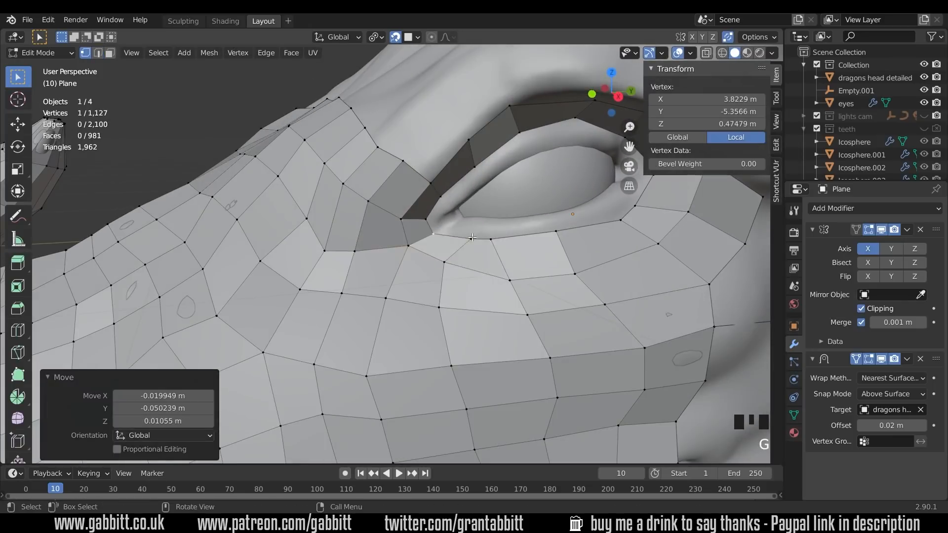
- Fill the scaled-down inner edge loop of the eye socket with faces
{"action": "scroll", "coordinate": [515, 195], "scroll_direction": "up", "scroll_amount": 3}
{"action": "key", "text": "1"}
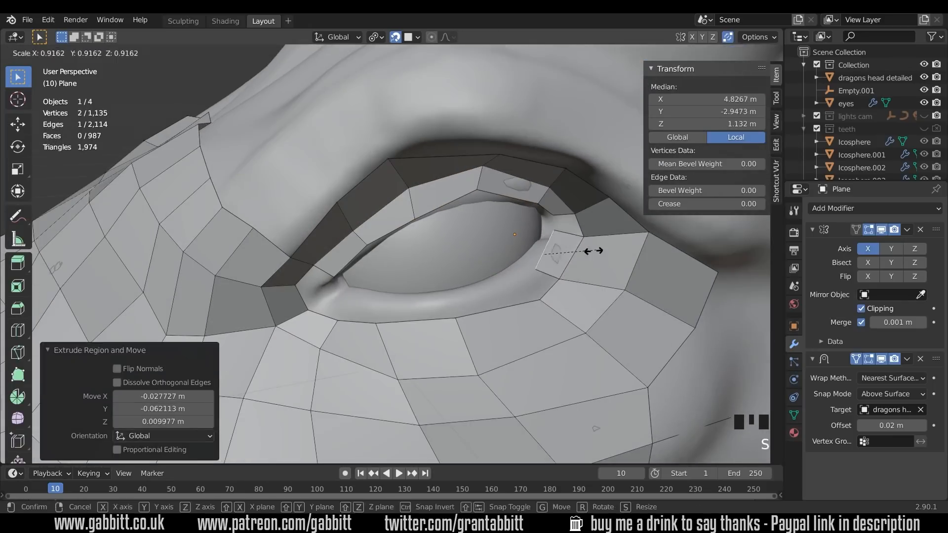
{"action": "scroll", "coordinate": [513, 266], "scroll_direction": "up", "scroll_amount": 3}
{"action": "scroll", "coordinate": [492, 256], "scroll_direction": "down", "scroll_amount": 3}
{"action": "scroll", "coordinate": [492, 256], "scroll_direction": "up", "scroll_amount": 2}
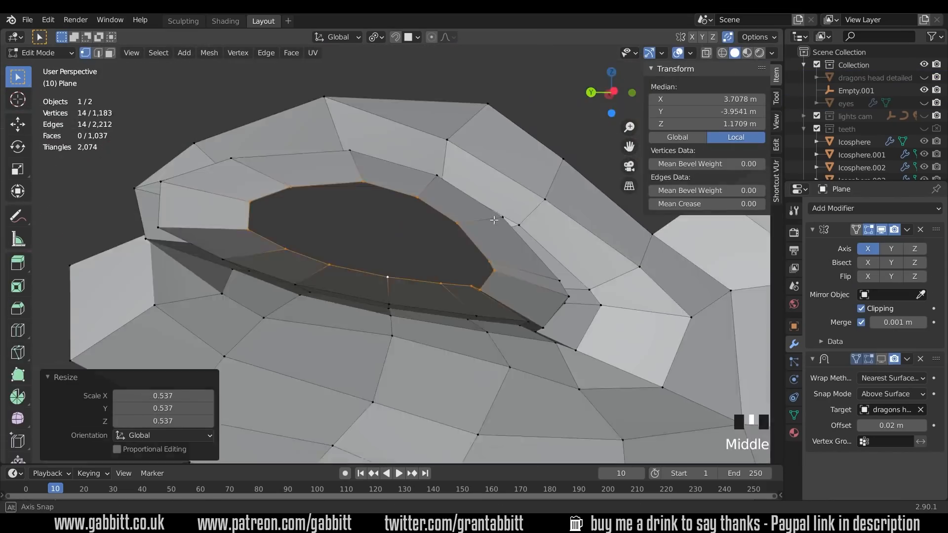
{"action": "key", "text": "f"}
{"action": "middle_click_drag", "start_coordinate": [432, 245], "coordinate": [445, 257]}
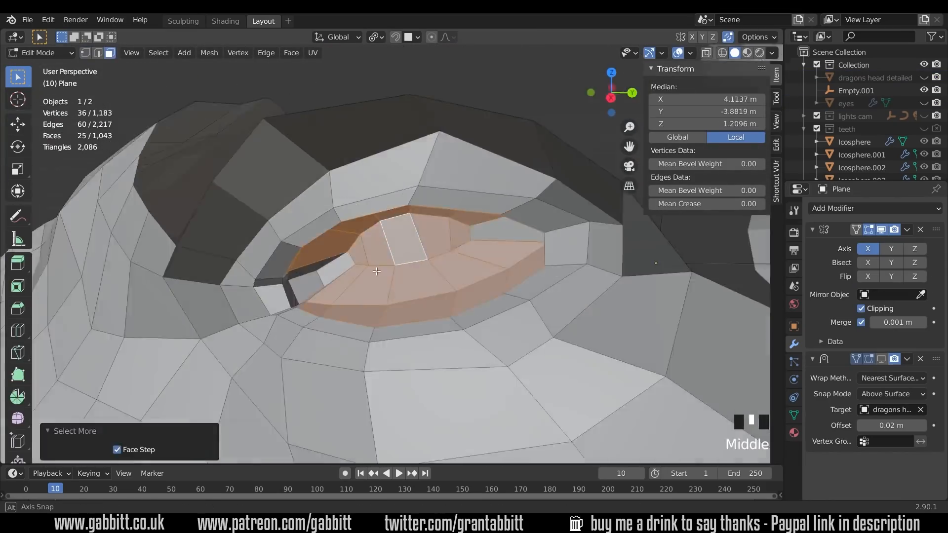
- Assign the vertices around the eye to vertex groups and restrict the Shrinkwrap modifier to the dragon group
{"action": "middle_click_drag", "start_coordinate": [740, 346], "coordinate": [810, 365]}
{"action": "left_click", "coordinate": [794, 415]}
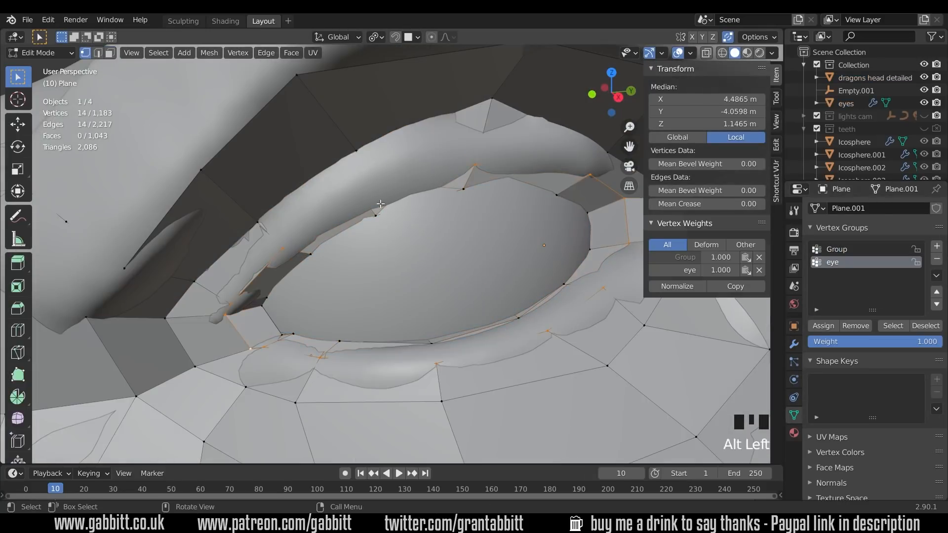
{"action": "left_click", "coordinate": [379, 336]}
{"action": "left_click", "coordinate": [379, 337]}
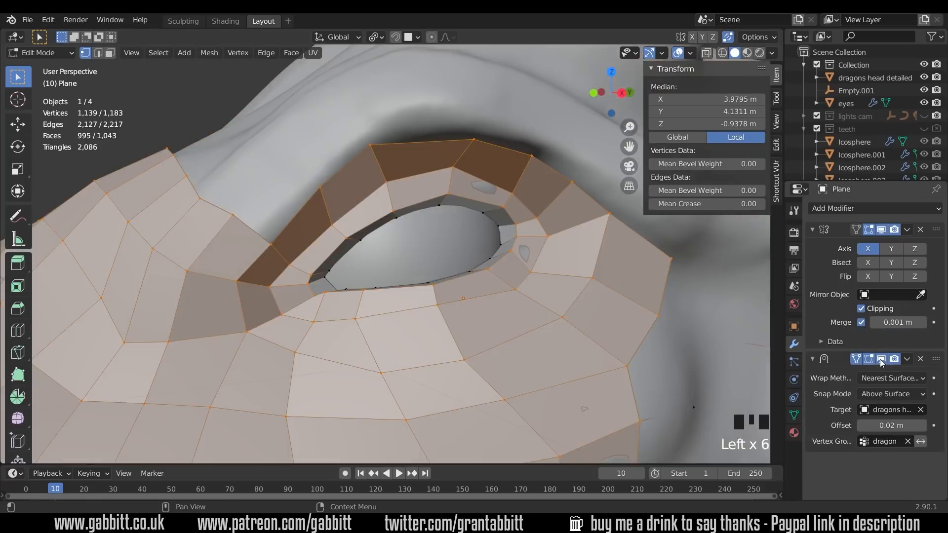
{"action": "middle_click_drag", "start_coordinate": [445, 296], "coordinate": [476, 305]}
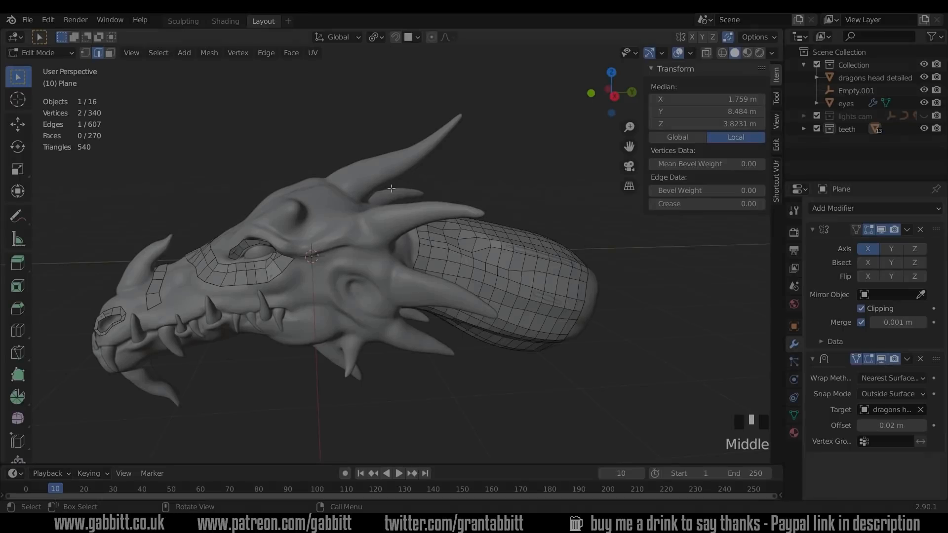
- Place the 3D cursor on the central head horn and add a cylinder there with the Shrinkwrap display turned off
{"action": "right_click", "coordinate": [390, 171], "text": "shift"}
{"action": "key", "text": "shift+a"}
{"action": "left_click", "coordinate": [395, 174]}
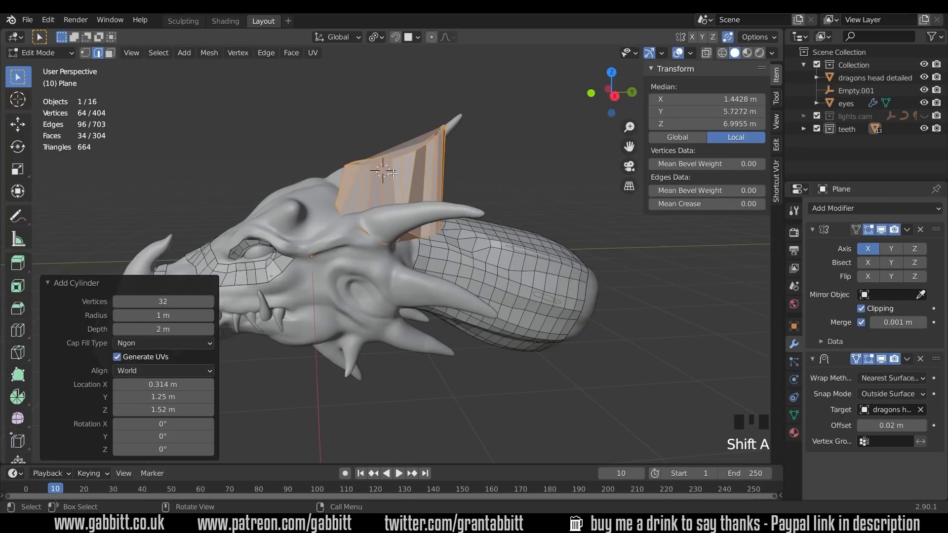
{"action": "key", "text": "ctrl+z"}
{"action": "key", "text": "shift+a"}
{"action": "left_click", "coordinate": [398, 171]}
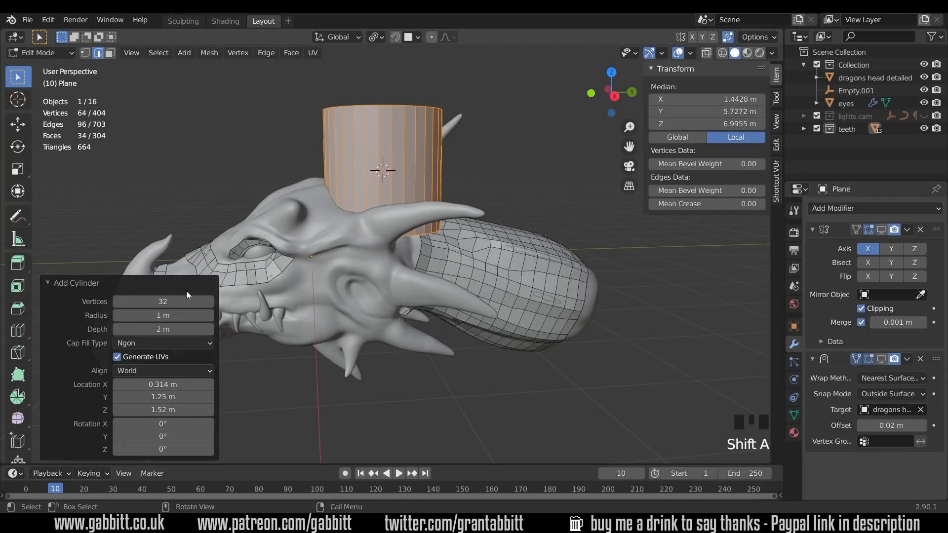
{"action": "key", "text": "ctrl+z"}
- In the side view, rotate the cylinder about 61° and scale and position it around the middle of the central horn
{"action": "key", "text": "KP_3"}
{"action": "key", "text": "r"}
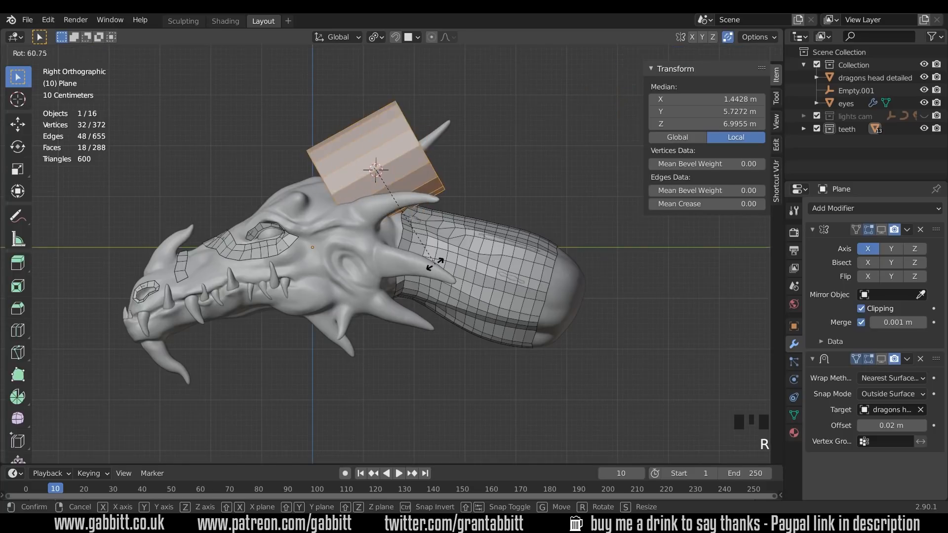
{"action": "left_click", "coordinate": [435, 264]}
{"action": "key", "text": "s"}
{"action": "left_click", "coordinate": [460, 176]}
{"action": "key", "text": "g"}
{"action": "left_click", "coordinate": [482, 163]}
{"action": "key", "text": "s"}
{"action": "left_click", "coordinate": [481, 159]}
{"action": "middle_click_drag", "start_coordinate": [489, 155], "coordinate": [474, 163], "text": "shift"}
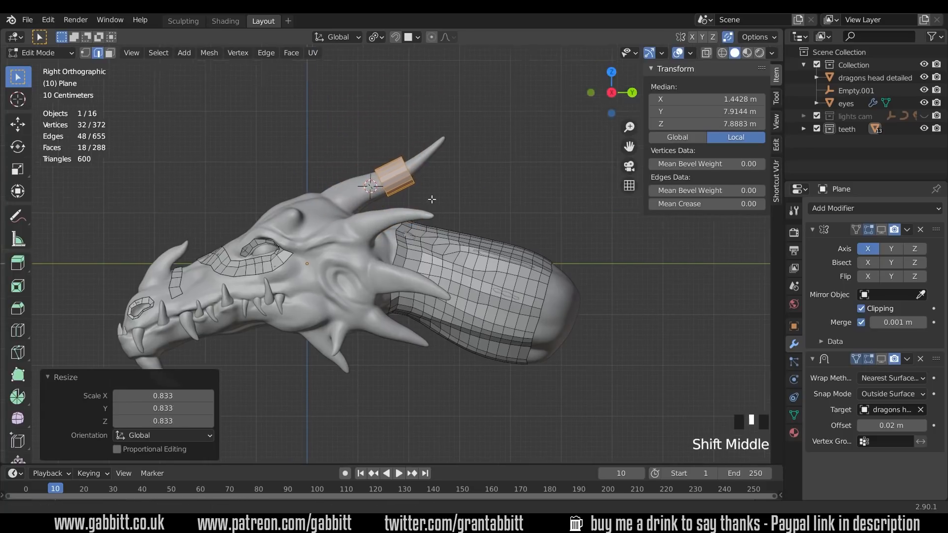
- Add two evenly spaced loop cuts around the cylinder
{"action": "scroll", "coordinate": [430, 195], "scroll_direction": "up", "scroll_amount": 4}
{"action": "scroll", "coordinate": [429, 245], "scroll_direction": "up", "scroll_amount": 3, "text": "shift"}
{"action": "scroll", "coordinate": [429, 245], "scroll_direction": "up", "scroll_amount": 3}
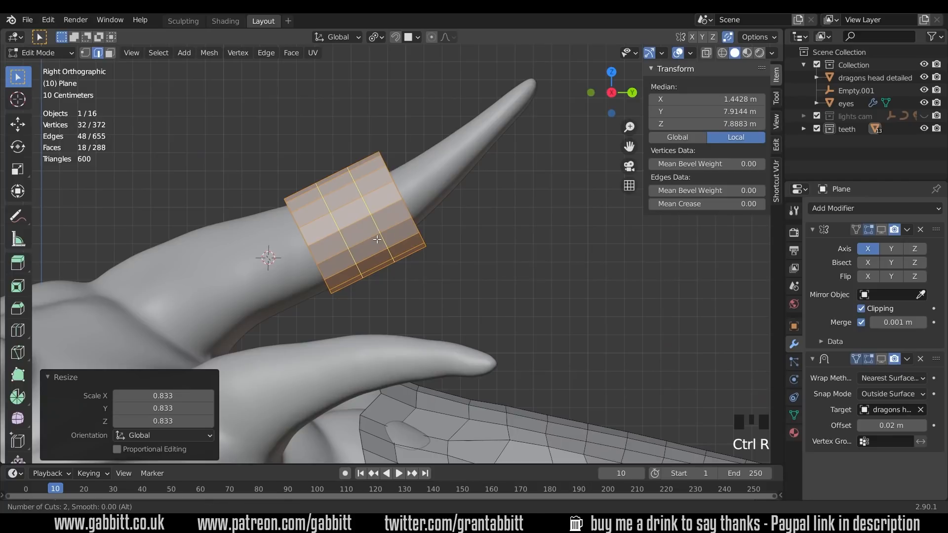
{"action": "left_click", "coordinate": [377, 239]}
{"action": "middle_click_drag", "start_coordinate": [376, 239], "coordinate": [455, 260]}
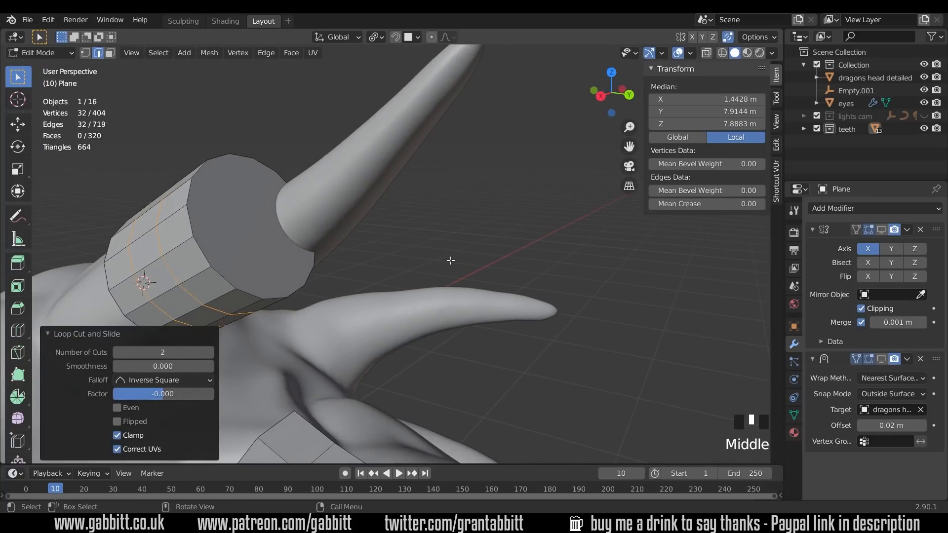
- In the top view, move the whole linked cylinder sideways so it is centred around the horn
{"action": "key", "text": "KP_7"}
{"action": "scroll", "coordinate": [454, 260], "scroll_direction": "down", "scroll_amount": 3}
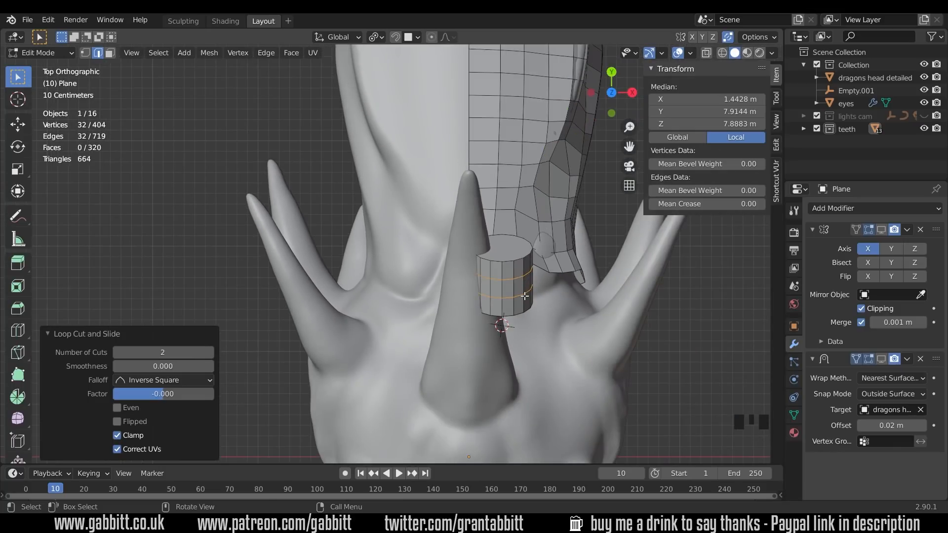
{"action": "key", "text": "l"}
{"action": "key", "text": "g"}
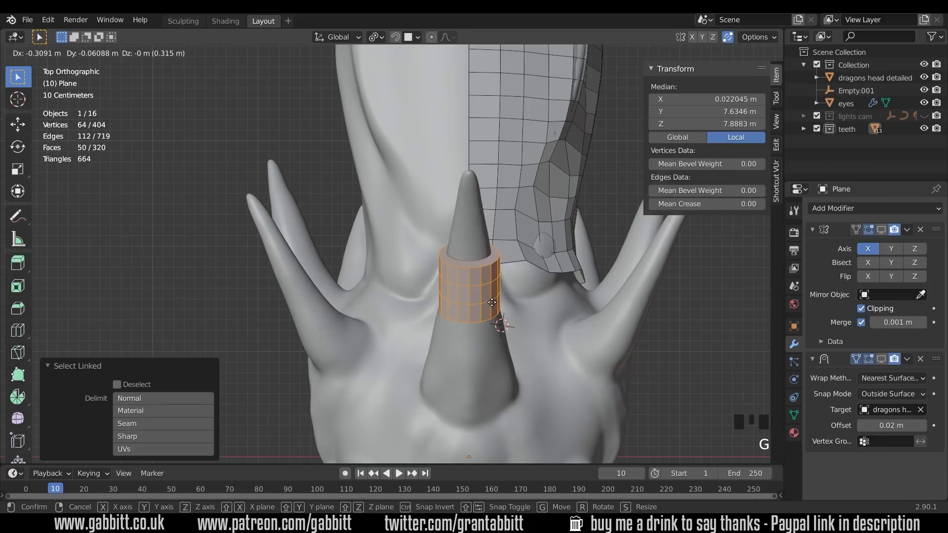
{"action": "left_click", "coordinate": [492, 302]}
{"action": "scroll", "coordinate": [464, 269], "scroll_direction": "up", "scroll_amount": 6}
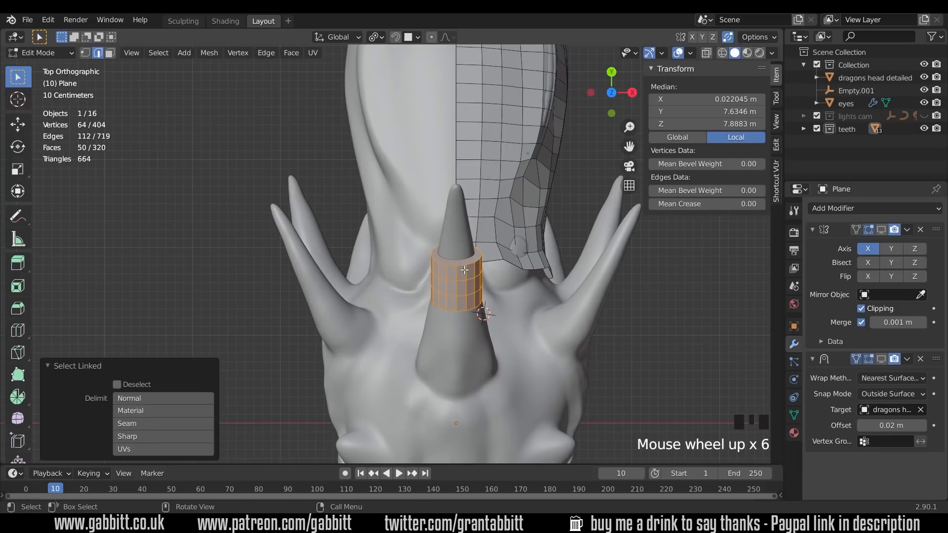
{"action": "key", "text": "g"}
{"action": "left_click", "coordinate": [464, 270]}
- Delete the cylinder faces on one side of the mirror line together with the end caps
{"action": "left_click", "coordinate": [722, 53]}
{"action": "key", "text": "3"}
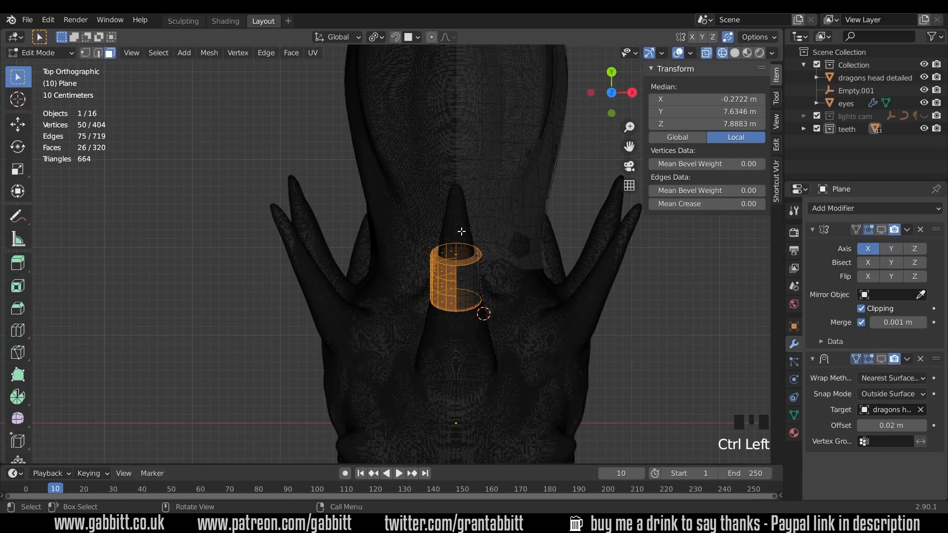
{"action": "key", "text": "Delete"}
{"action": "left_click", "coordinate": [461, 232]}
{"action": "left_click", "coordinate": [735, 53]}
- Select an edge ring of the half cylinder in the side view and scale it to fit the horn
{"action": "key", "text": "KP_3"}
{"action": "key", "text": "2"}
{"action": "left_click", "coordinate": [344, 245], "text": "alt"}
{"action": "key", "text": "s"}
{"action": "left_click", "coordinate": [395, 259]}
- Extrude the half cylinder's base-side ring down the horn and scale it by about 1.112
{"action": "left_click", "coordinate": [391, 245], "text": "alt"}
{"action": "left_click", "coordinate": [301, 270]}
{"action": "key", "text": "s"}
{"action": "left_click", "coordinate": [306, 276]}
{"action": "middle_click_drag", "start_coordinate": [346, 262], "coordinate": [498, 281]}
{"action": "key", "text": "s"}
{"action": "right_click", "coordinate": [502, 280]}
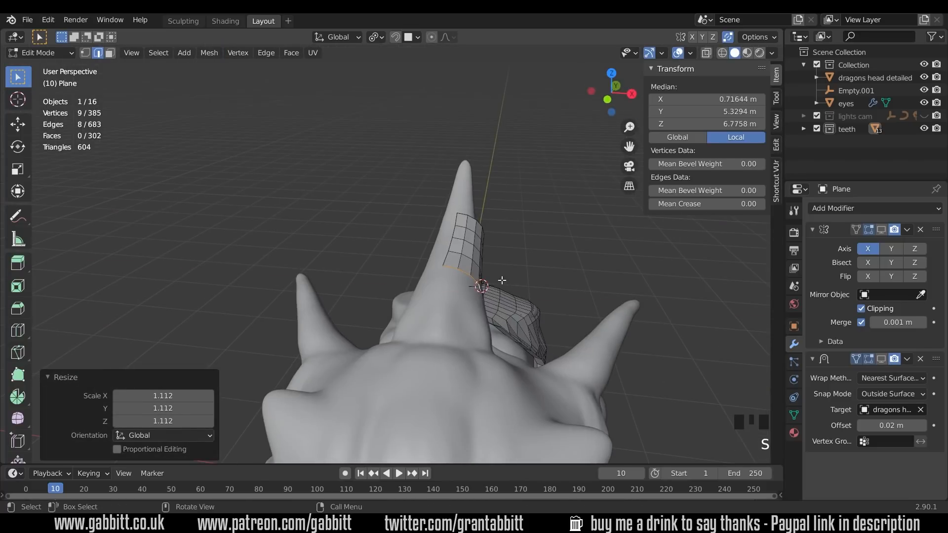
- Show the Mirror modifier in the viewport and move both open seam edges of the horn shell along X onto the mirror plane
{"action": "left_click", "coordinate": [881, 231]}
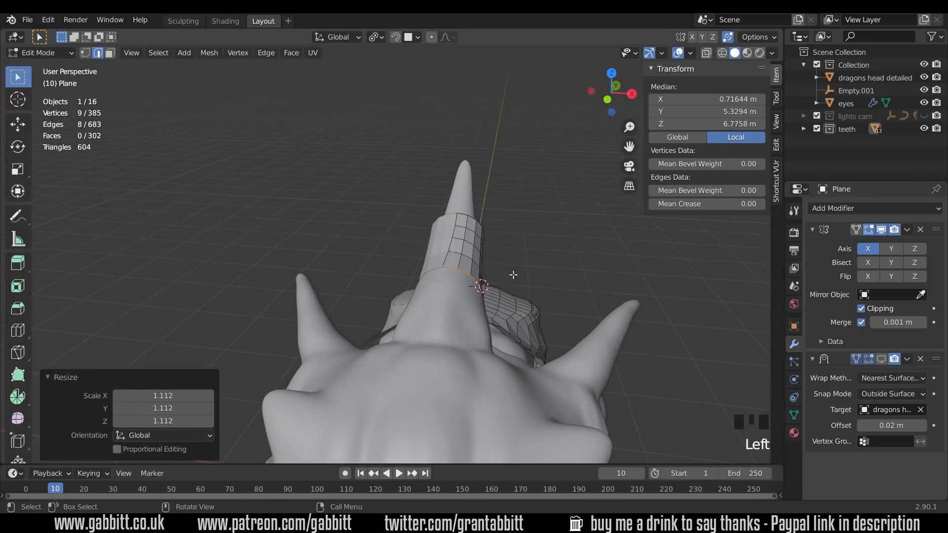
{"action": "left_click", "coordinate": [449, 241], "text": "alt"}
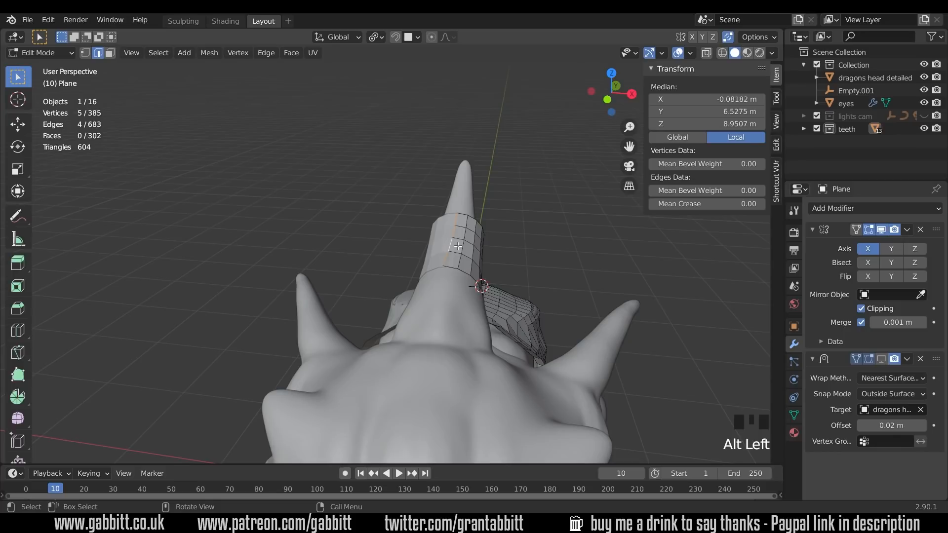
{"action": "key", "text": "g"}
{"action": "key", "text": "x"}
{"action": "left_click", "coordinate": [465, 245]}
{"action": "middle_click_drag", "start_coordinate": [465, 246], "coordinate": [341, 247]}
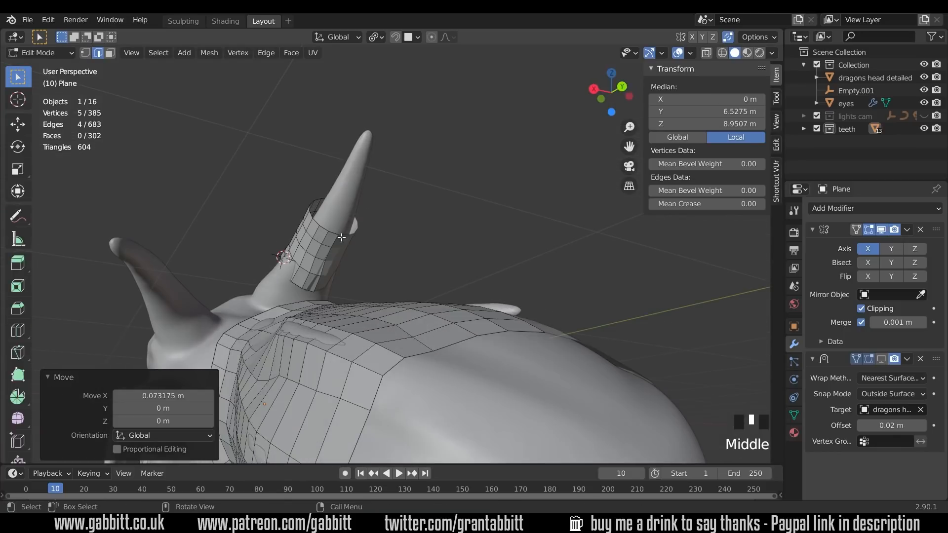
{"action": "left_click", "coordinate": [343, 241], "text": "alt"}
{"action": "key", "text": "g"}
{"action": "key", "text": "x"}
{"action": "left_click", "coordinate": [400, 243]}
- Extend the horn shell with extruded rings toward the base, shifting edges along X to suit the horn's width
{"action": "middle_click_drag", "start_coordinate": [400, 244], "coordinate": [381, 122]}
{"action": "left_click", "coordinate": [458, 293], "text": "alt"}
{"action": "key", "text": "g"}
{"action": "key", "text": "x"}
{"action": "left_click", "coordinate": [461, 294]}
{"action": "key", "text": "KP_7"}
{"action": "key", "text": "g"}
{"action": "key", "text": "x"}
{"action": "left_click", "coordinate": [478, 353]}
- With proportional editing, move and rotate the base ring in the side view and scale it along Z by 1.299
{"action": "key", "text": "KP_3"}
{"action": "key", "text": "KP_3"}
{"action": "key", "text": "KP_3"}
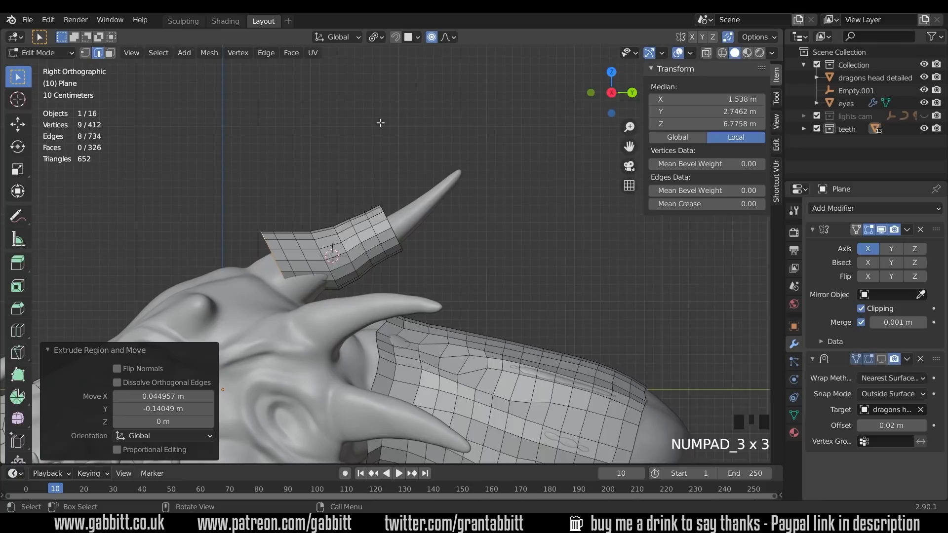
{"action": "key", "text": "g"}
{"action": "left_click", "coordinate": [340, 274]}
{"action": "key", "text": "r"}
{"action": "left_click", "coordinate": [345, 256]}
{"action": "key", "text": "g"}
{"action": "left_click", "coordinate": [308, 275]}
{"action": "key", "text": "s"}
{"action": "key", "text": "z"}
{"action": "left_click", "coordinate": [325, 262]}
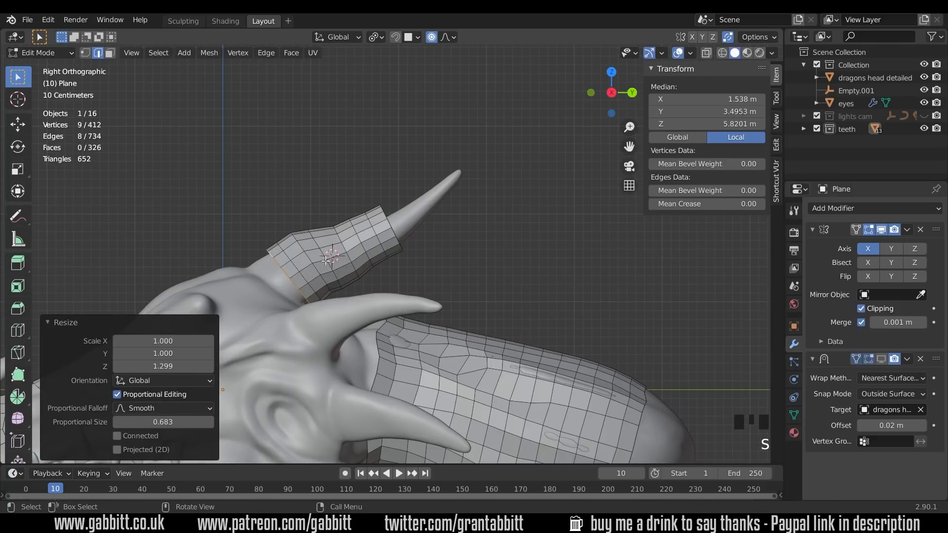
- Turn off proportional editing and scale two middle rings of the horn shell along Z to fit the horn
{"action": "left_click", "coordinate": [308, 262], "text": "alt"}
{"action": "key", "text": "o"}
{"action": "key", "text": "s"}
{"action": "key", "text": "z"}
{"action": "left_click", "coordinate": [353, 163]}
{"action": "left_click", "coordinate": [324, 255], "text": "alt"}
{"action": "key", "text": "s"}
{"action": "key", "text": "z"}
{"action": "left_click", "coordinate": [346, 222]}
- Scale and reposition the tip-side ring of the shell around the horn
{"action": "left_click", "coordinate": [394, 229], "text": "alt"}
{"action": "key", "text": "s"}
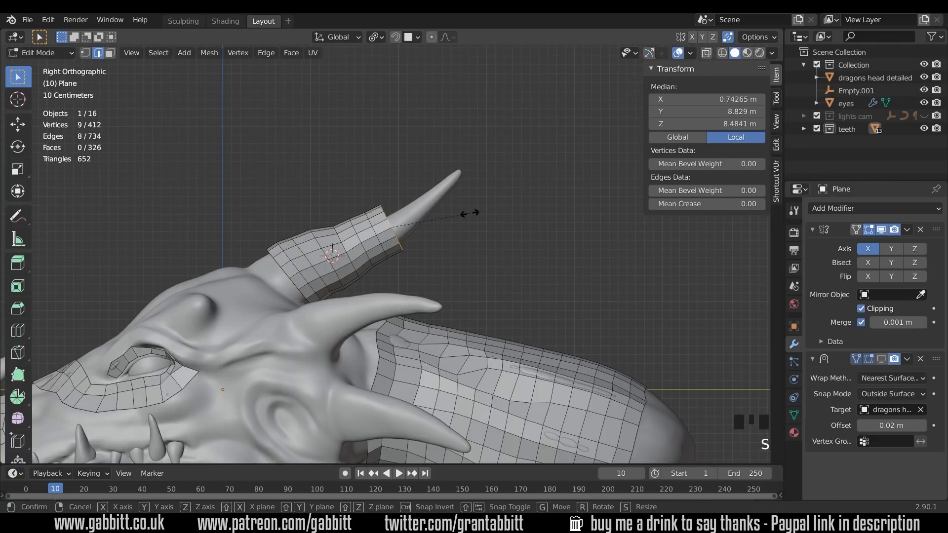
{"action": "left_click", "coordinate": [460, 215]}
{"action": "key", "text": "g"}
{"action": "left_click", "coordinate": [430, 218]}
- Extrude the shell's end ring along the horn toward its tip and adjust an edge loop along X
{"action": "middle_click_drag", "start_coordinate": [453, 205], "coordinate": [402, 254]}
{"action": "key", "text": "KP_3"}
{"action": "key", "text": "e"}
{"action": "left_click", "coordinate": [495, 226]}
{"action": "key", "text": "KP_Decimal"}
{"action": "left_click", "coordinate": [390, 232], "text": "alt"}
{"action": "key", "text": "g"}
{"action": "key", "text": "x"}
{"action": "left_click", "coordinate": [375, 237]}
- Close the open tip of the horn shell by extruding its end edges across to the mirror plane
{"action": "key", "text": "2"}
{"action": "left_click", "coordinate": [403, 255]}
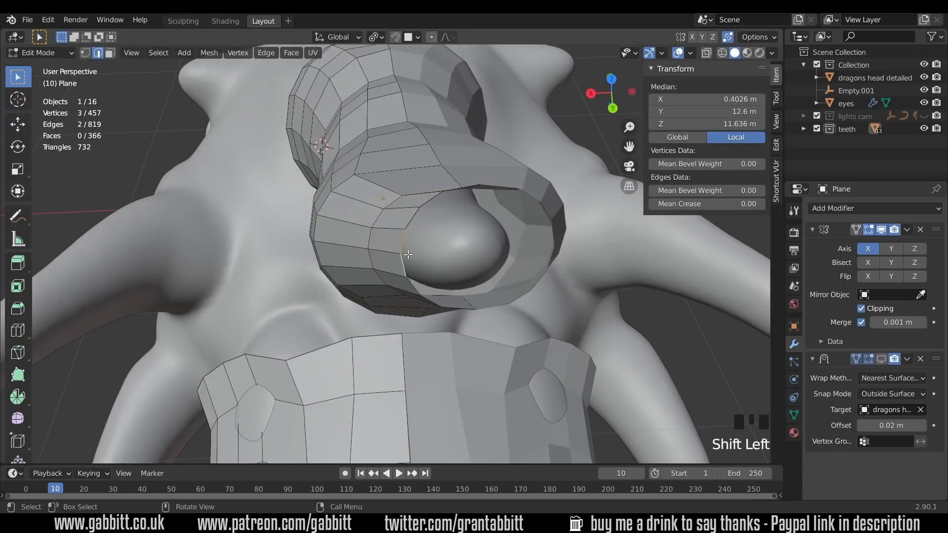
{"action": "key", "text": "e"}
{"action": "left_click", "coordinate": [448, 250]}
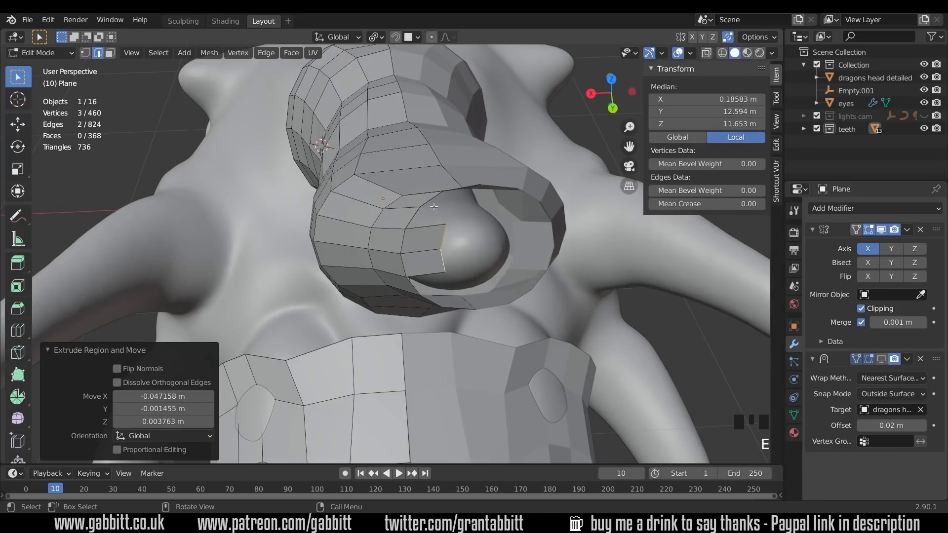
{"action": "middle_click_drag", "start_coordinate": [482, 250], "coordinate": [481, 248]}
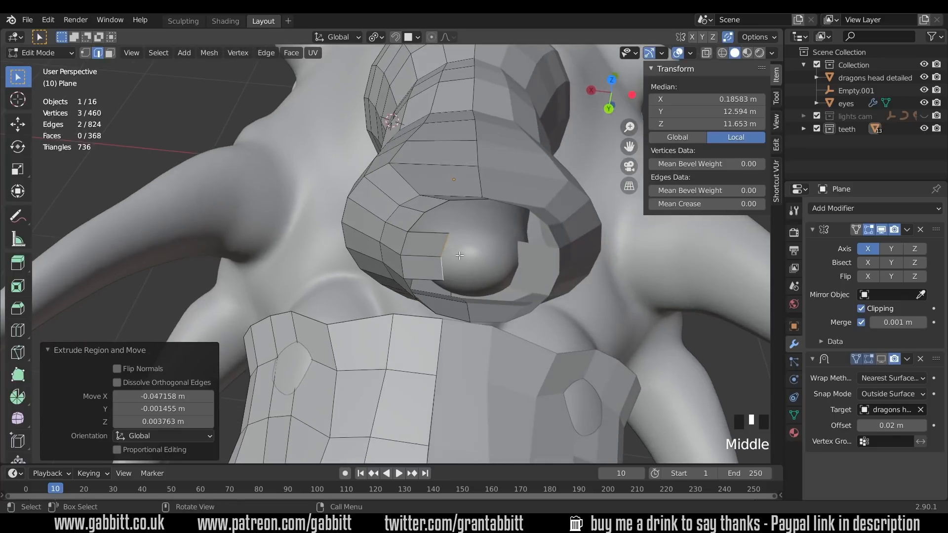
{"action": "key", "text": "e"}
{"action": "left_click", "coordinate": [419, 221]}
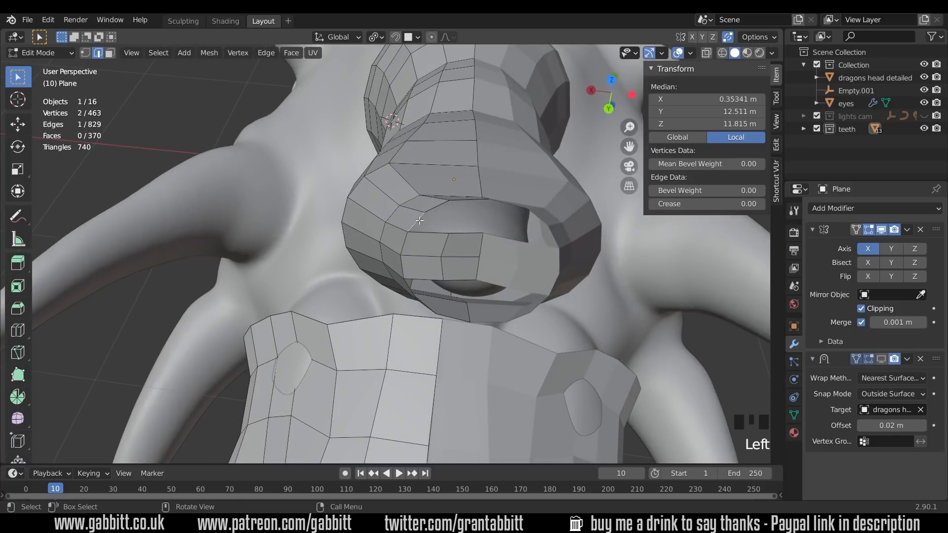
{"action": "middle_click_drag", "start_coordinate": [459, 241], "coordinate": [546, 256]}
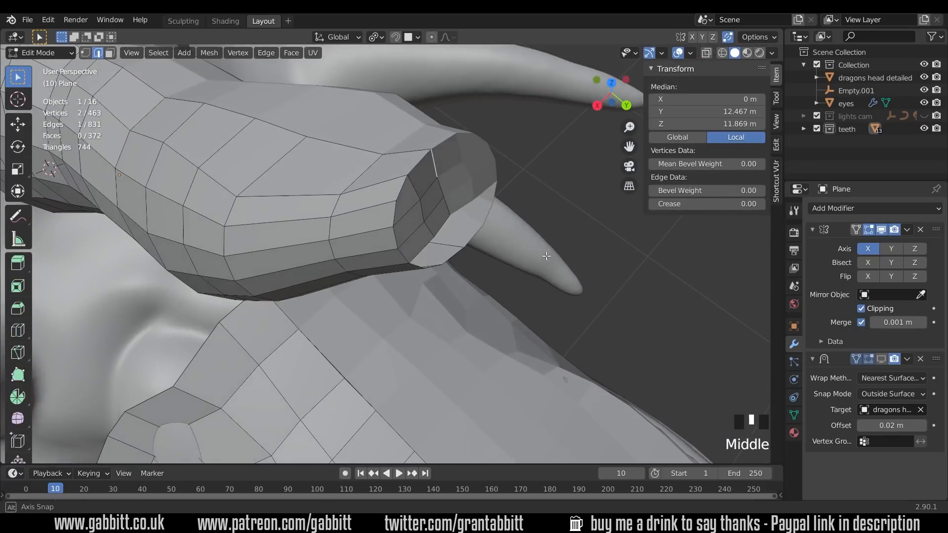
- Move three edge loops near the tip of the horn shell so they follow the horn's shape
{"action": "middle_click_drag", "start_coordinate": [414, 215], "coordinate": [442, 303]}
{"action": "left_click", "coordinate": [411, 249], "text": "alt"}
{"action": "key", "text": "g"}
{"action": "left_click", "coordinate": [440, 262]}
{"action": "left_click", "coordinate": [312, 316], "text": "alt"}
{"action": "key", "text": "g"}
{"action": "left_click", "coordinate": [321, 309]}
{"action": "scroll", "coordinate": [434, 296], "scroll_direction": "down", "scroll_amount": 3}
{"action": "left_click", "coordinate": [353, 276], "text": "alt"}
{"action": "key", "text": "g"}
{"action": "middle_click_drag", "start_coordinate": [366, 276], "coordinate": [361, 313]}
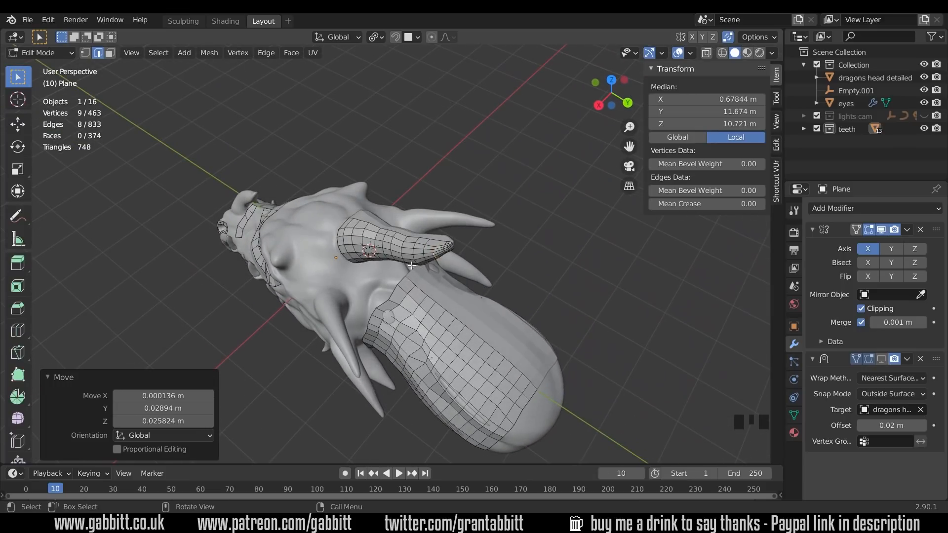
- Select the entire linked horn shell and separate the selection into its own object
{"action": "middle_click_drag", "start_coordinate": [412, 265], "coordinate": [411, 260]}
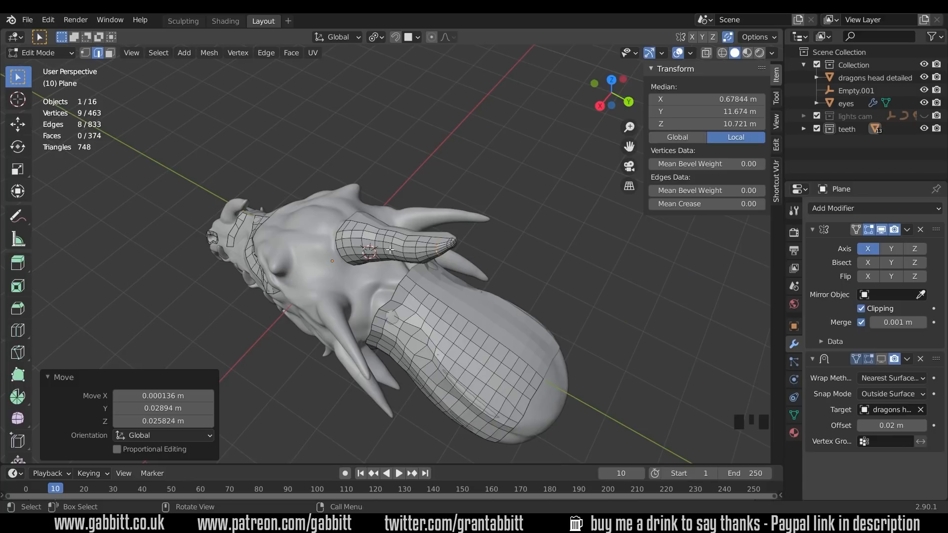
{"action": "key", "text": "l"}
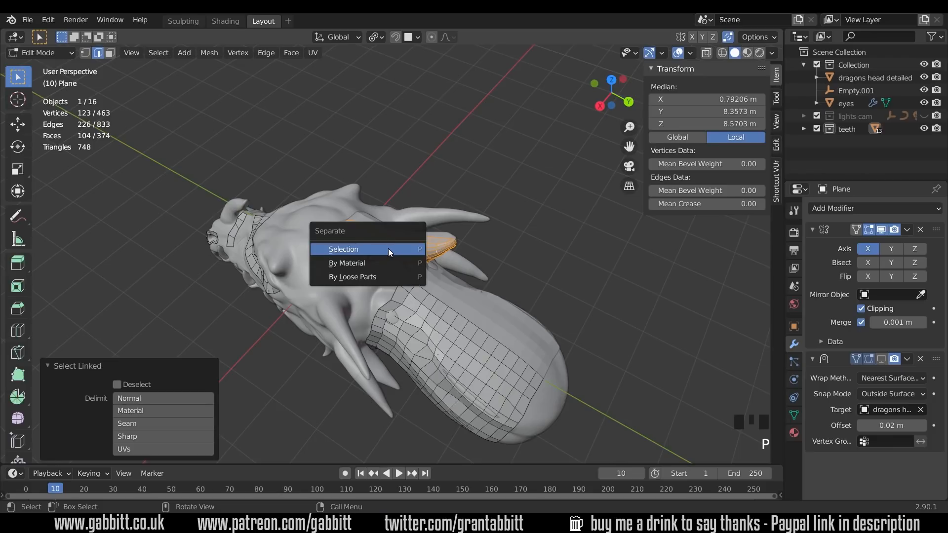
{"action": "left_click", "coordinate": [388, 248]}
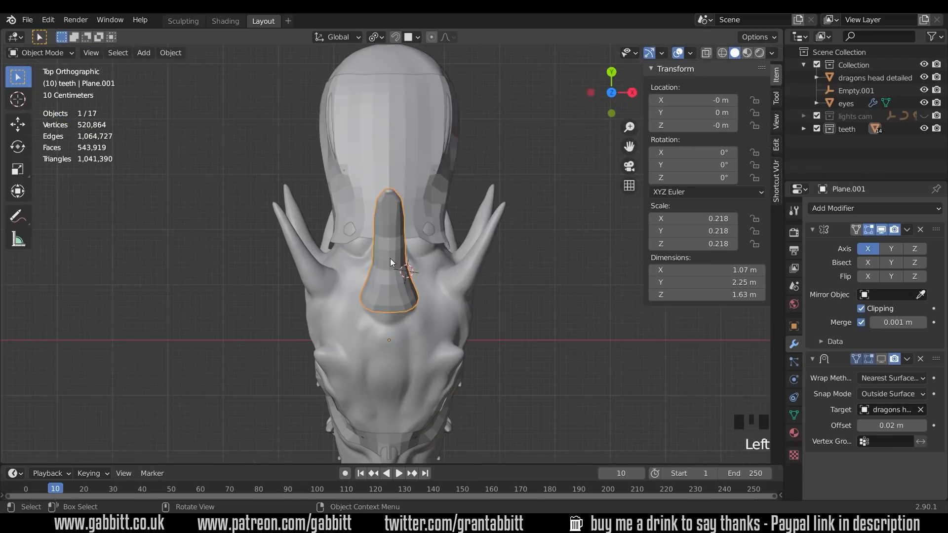
- Duplicate the horn object, rotate the copy in the top view and move it toward the side horn
{"action": "key", "text": "shift+d"}
{"action": "left_click", "coordinate": [457, 250]}
{"action": "key", "text": "r"}
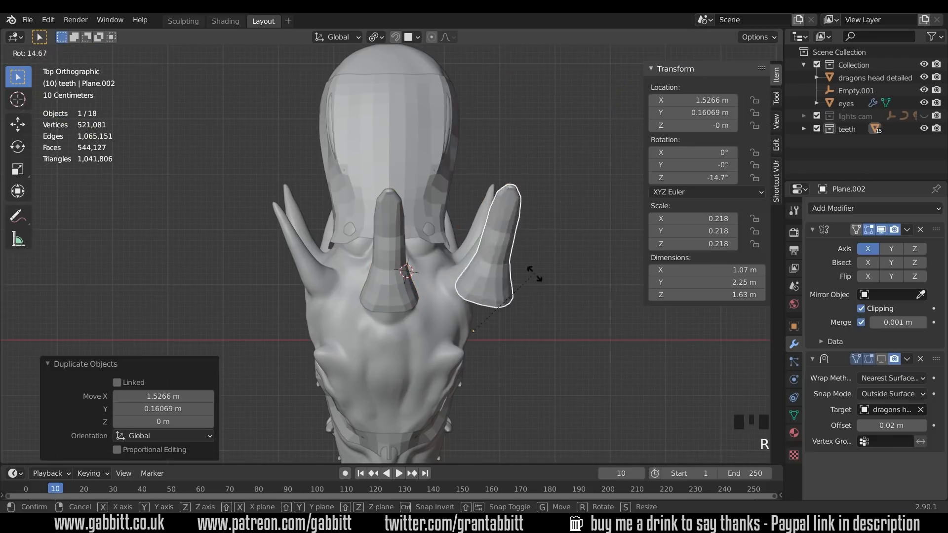
{"action": "left_click", "coordinate": [548, 296]}
{"action": "key", "text": "g"}
{"action": "left_click", "coordinate": [524, 282]}
{"action": "middle_click_drag", "start_coordinate": [524, 283], "coordinate": [420, 203]}
{"action": "key", "text": "g"}
{"action": "scroll", "coordinate": [370, 304], "scroll_direction": "up", "scroll_amount": 3}
{"action": "middle_click_drag", "start_coordinate": [371, 304], "coordinate": [429, 270], "text": "shift"}
- Undo the last two changes and reposition the duplicated horn object over the side horn
{"action": "key", "text": "2"}
{"action": "key", "text": "ctrl+z"}
{"action": "key", "text": "ctrl+z"}
{"action": "key", "text": "Tab"}
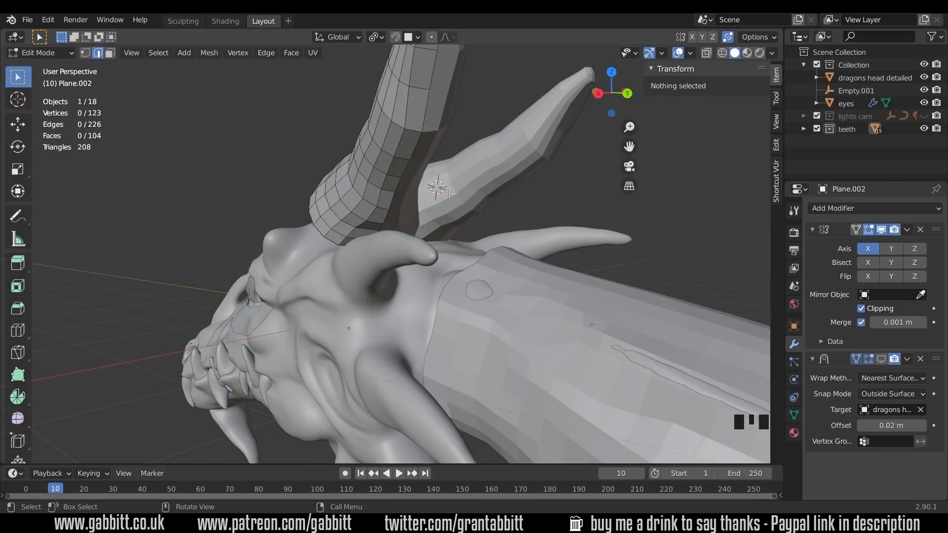
{"action": "key", "text": "Tab"}
{"action": "key", "text": "g"}
{"action": "middle_click_drag", "start_coordinate": [520, 247], "coordinate": [424, 257]}
- Dissolve four edge loops along the duplicated horn shell
{"action": "key", "text": "Tab"}
{"action": "left_click", "coordinate": [399, 256], "text": "alt"}
{"action": "key", "text": "ctrl+x"}
{"action": "left_click", "coordinate": [378, 264], "text": "alt"}
{"action": "key", "text": "ctrl+x"}
{"action": "left_click", "coordinate": [428, 248], "text": "alt"}
{"action": "key", "text": "ctrl+x"}
{"action": "left_click", "coordinate": [465, 222], "text": "alt"}
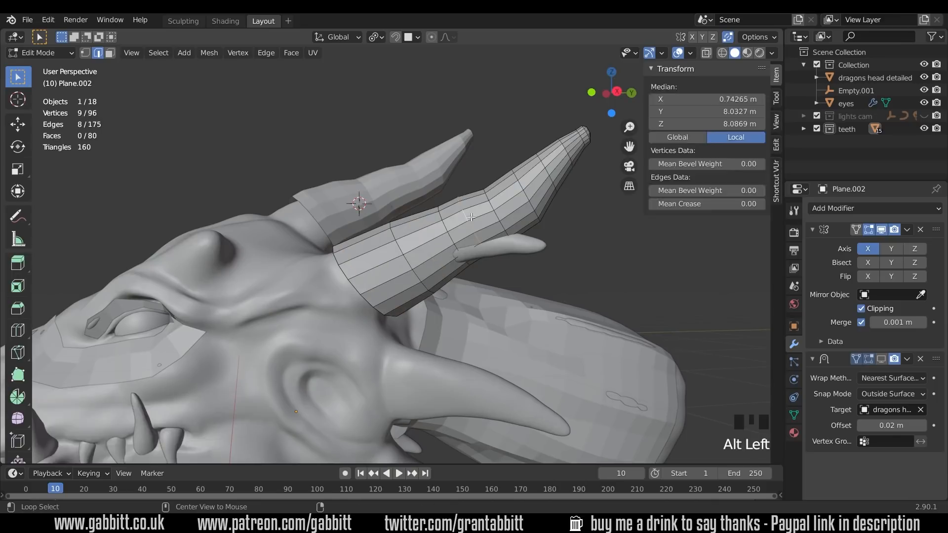
{"action": "key", "text": "ctrl+x"}
- Move and rotate the outer half of the duplicated shell toward the side horn using smooth proportional editing
{"action": "key", "text": "shift+z"}
{"action": "left_click_drag", "start_coordinate": [469, 111], "coordinate": [607, 240]}
{"action": "key", "text": "g"}
{"action": "key", "text": "r"}
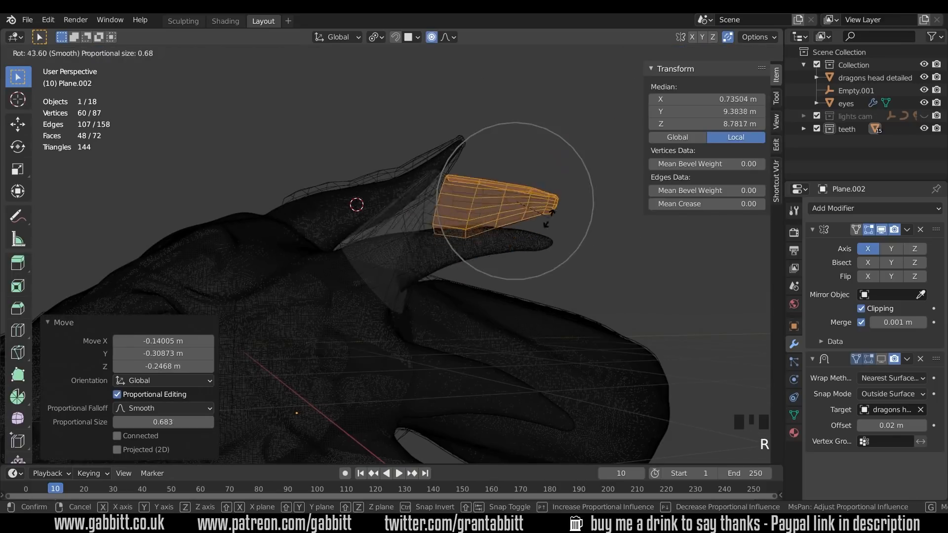
{"action": "left_click", "coordinate": [552, 210]}
- Move the shell's tip section down with proportional editing so it encloses the tip of the side horn
{"action": "left_click_drag", "start_coordinate": [516, 161], "coordinate": [561, 212]}
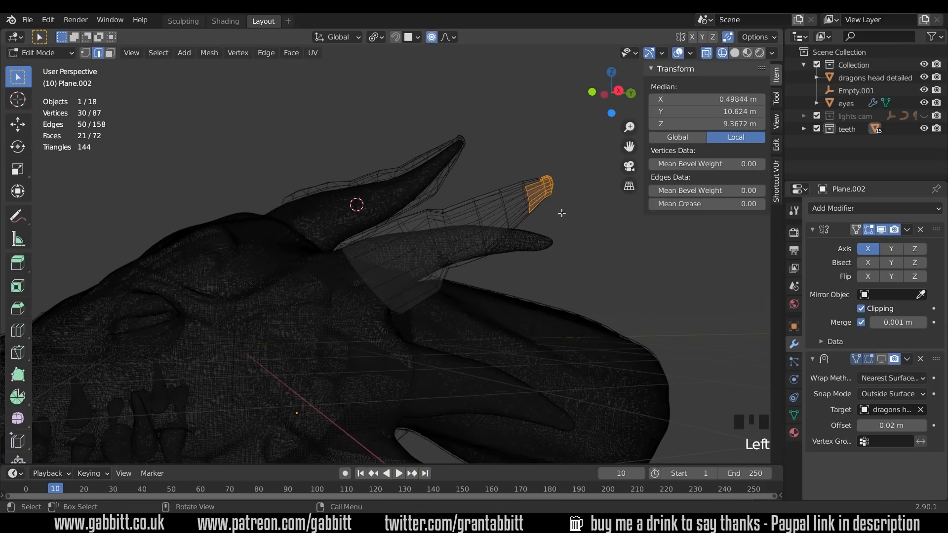
{"action": "key", "text": "3"}
{"action": "key", "text": "g"}
{"action": "left_click", "coordinate": [556, 226]}
{"action": "key", "text": "g"}
{"action": "left_click", "coordinate": [569, 258]}
{"action": "scroll", "coordinate": [576, 254], "scroll_direction": "up", "scroll_amount": 3}
{"action": "middle_click_drag", "start_coordinate": [576, 253], "coordinate": [397, 251], "text": "shift"}
{"action": "key", "text": "2"}
{"action": "key", "text": "g"}
{"action": "left_click", "coordinate": [477, 236]}
- Turn off proportional editing and scale the shell's outer and middle edge loops to fit around the side horn
{"action": "left_click_drag", "start_coordinate": [472, 193], "coordinate": [514, 241]}
{"action": "key", "text": "o"}
{"action": "key", "text": "s"}
{"action": "left_click", "coordinate": [351, 217], "text": "alt"}
{"action": "key", "text": "s"}
{"action": "left_click", "coordinate": [324, 206], "text": "alt"}
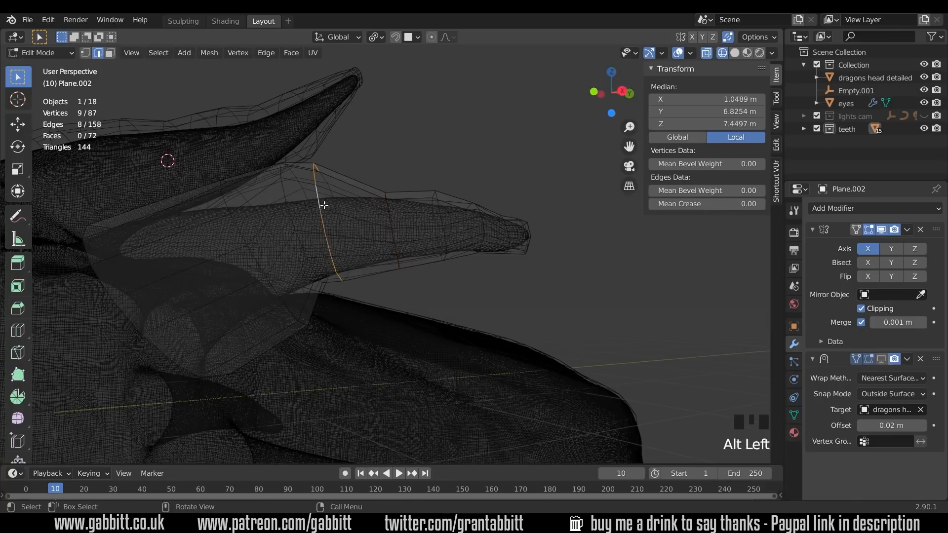
{"action": "key", "text": "s"}
{"action": "middle_click_drag", "start_coordinate": [329, 201], "coordinate": [413, 169], "text": "shift"}
{"action": "left_click", "coordinate": [414, 181], "text": "alt"}
{"action": "key", "text": "s"}
{"action": "key", "text": "g"}
{"action": "key", "text": "s"}
- Move and scale the edge loops near the shell's base, shifting them along local X to surround the horn's root
{"action": "left_click", "coordinate": [307, 257], "text": "alt"}
{"action": "key", "text": "g"}
{"action": "left_click", "coordinate": [338, 267]}
{"action": "middle_click_drag", "start_coordinate": [445, 242], "coordinate": [371, 316]}
{"action": "left_click", "coordinate": [318, 352], "text": "alt"}
{"action": "key", "text": "s"}
{"action": "left_click", "coordinate": [293, 315], "text": "alt"}
{"action": "middle_click_drag", "start_coordinate": [294, 315], "coordinate": [316, 341]}
{"action": "left_click", "coordinate": [316, 365], "text": "alt+shift"}
{"action": "key", "text": "g"}
{"action": "key", "text": "x"}
{"action": "key", "text": "x"}
{"action": "left_click", "coordinate": [316, 279], "text": "alt"}
{"action": "key", "text": "s"}
- Apply the Mirror modifier on the side horn shell so both halves become real geometry
{"action": "middle_click_drag", "start_coordinate": [321, 282], "coordinate": [341, 247]}
{"action": "left_click", "coordinate": [348, 195], "text": "alt"}
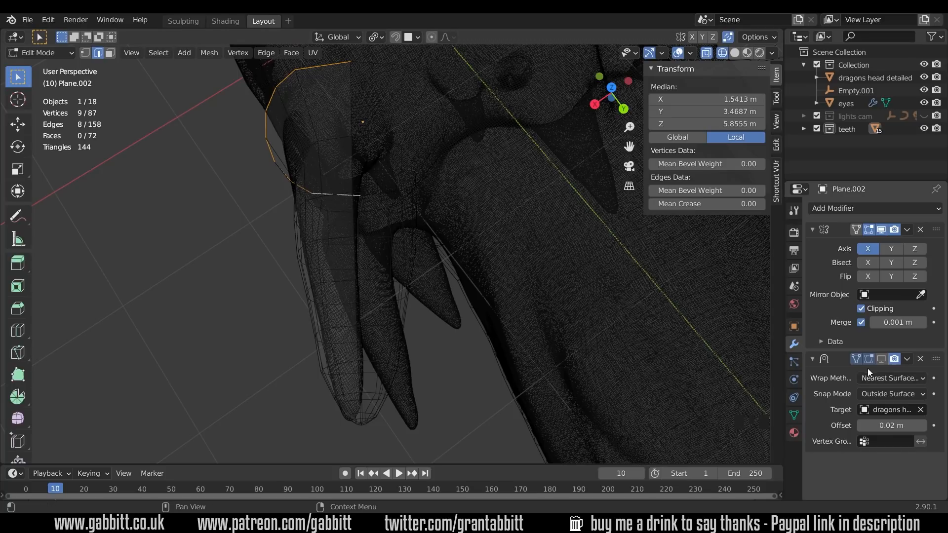
{"action": "middle_click_drag", "start_coordinate": [475, 302], "coordinate": [437, 304], "text": "shift"}
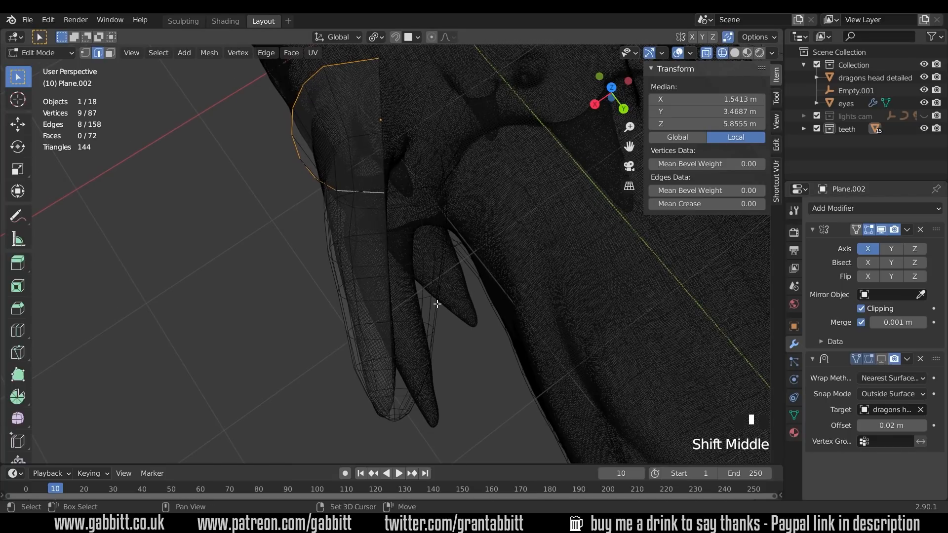
{"action": "middle_click_drag", "start_coordinate": [362, 273], "coordinate": [419, 250]}
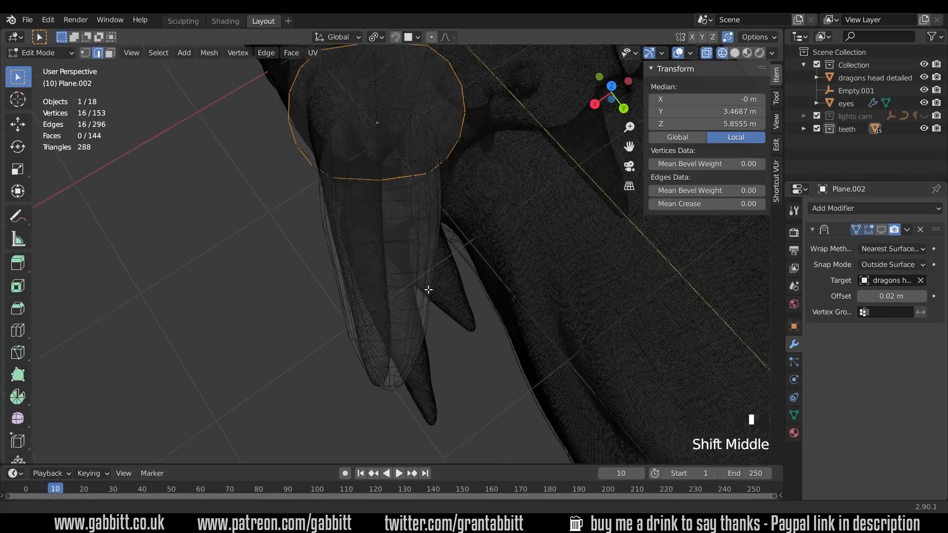
{"action": "middle_click_drag", "start_coordinate": [375, 346], "coordinate": [397, 399]}
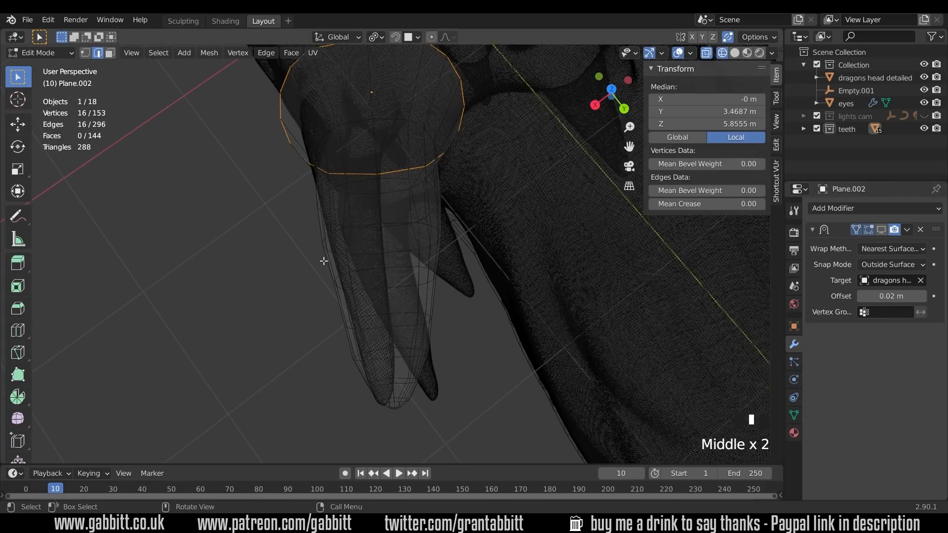
- Scale the shell's outer section to 0.67 along local X and move it onto the side horn
{"action": "middle_click_drag", "start_coordinate": [323, 261], "coordinate": [330, 268]}
{"action": "scroll", "coordinate": [334, 254], "scroll_direction": "up", "scroll_amount": 1}
{"action": "left_click_drag", "start_coordinate": [299, 238], "coordinate": [469, 460]}
{"action": "key", "text": "s"}
{"action": "key", "text": "x"}
{"action": "key", "text": "x"}
{"action": "left_click", "coordinate": [474, 307]}
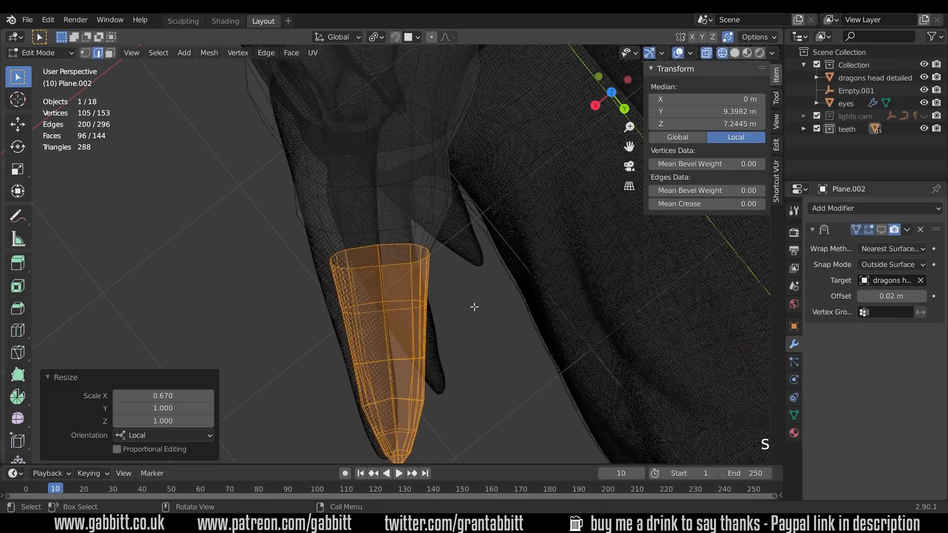
{"action": "key", "text": "g"}
{"action": "left_click", "coordinate": [461, 311]}
{"action": "key", "text": "g"}
{"action": "left_click", "coordinate": [446, 315]}
- Scale the shell's base section along local X and move it over the root of the side horn
{"action": "middle_click_drag", "start_coordinate": [444, 315], "coordinate": [443, 330]}
{"action": "scroll", "coordinate": [428, 217], "scroll_direction": "down", "scroll_amount": 2}
{"action": "left_click_drag", "start_coordinate": [315, 126], "coordinate": [536, 286]}
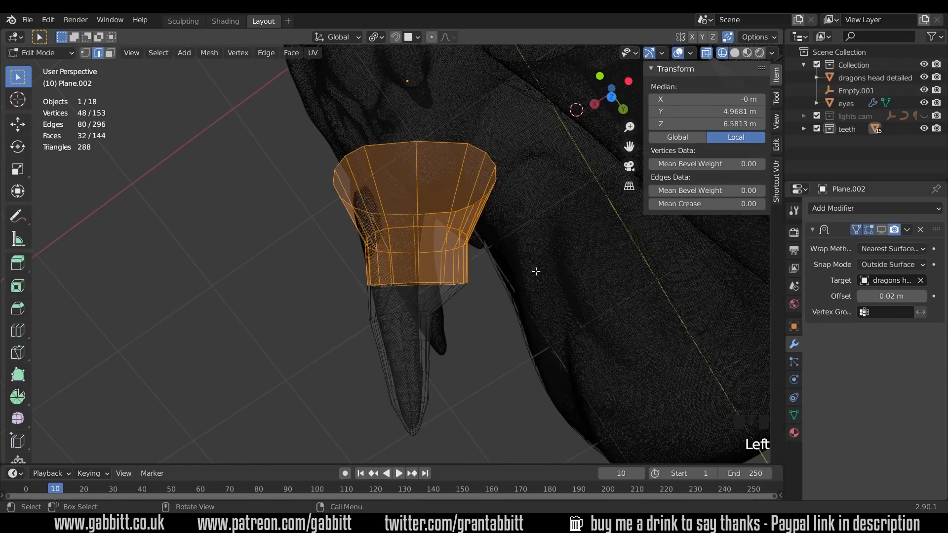
{"action": "key", "text": "s"}
{"action": "key", "text": "x"}
{"action": "key", "text": "x"}
{"action": "left_click", "coordinate": [503, 251]}
{"action": "key", "text": "g"}
{"action": "left_click", "coordinate": [471, 238]}
- Move vertex groups and a single vertex near the shell's base to fit the horn's root
{"action": "left_click_drag", "start_coordinate": [410, 134], "coordinate": [491, 227]}
{"action": "key", "text": "g"}
{"action": "middle_click_drag", "start_coordinate": [456, 251], "coordinate": [470, 278]}
{"action": "left_click_drag", "start_coordinate": [323, 175], "coordinate": [372, 234]}
{"action": "key", "text": "g"}
{"action": "left_click", "coordinate": [374, 211]}
{"action": "key", "text": "1"}
{"action": "left_click", "coordinate": [379, 195]}
{"action": "key", "text": "g"}
- Adjust vertices near the shell's tip to enclose the horn, then return to solid shading and Object Mode
{"action": "middle_click_drag", "start_coordinate": [381, 200], "coordinate": [603, 190]}
{"action": "left_click", "coordinate": [515, 151], "text": "alt"}
{"action": "left_click", "coordinate": [569, 155]}
{"action": "left_click", "coordinate": [510, 206]}
{"action": "scroll", "coordinate": [487, 201], "scroll_direction": "up", "scroll_amount": 3}
{"action": "middle_click_drag", "start_coordinate": [487, 201], "coordinate": [443, 190]}
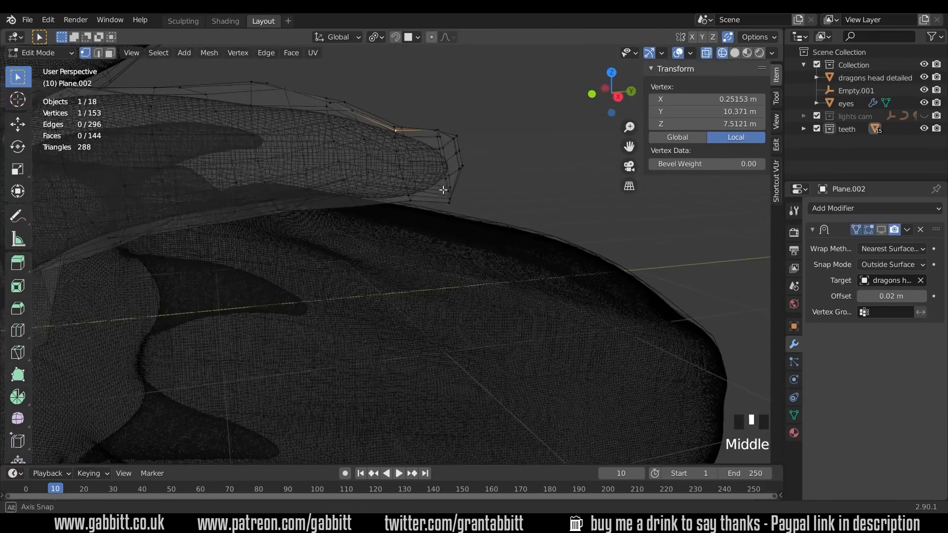
{"action": "left_click", "coordinate": [407, 125]}
{"action": "middle_click_drag", "start_coordinate": [407, 125], "coordinate": [514, 191]}
{"action": "scroll", "coordinate": [464, 178], "scroll_direction": "down", "scroll_amount": 3}
{"action": "middle_click_drag", "start_coordinate": [386, 242], "coordinate": [518, 205], "text": "shift"}
{"action": "left_click", "coordinate": [735, 53]}
{"action": "mouse_move", "coordinate": [405, 162]}
{"action": "middle_mouse_down"}
{"action": "mouse_move", "coordinate": [497, 206]}
{"action": "mouse_move", "coordinate": [539, 196]}
{"action": "middle_mouse_up"}
{"action": "scroll", "coordinate": [430, 175], "scroll_direction": "down", "scroll_amount": 5}
{"action": "key", "text": "Tab"}
- Duplicate the side horn shell and rotate and move the copy over the next horn below
{"action": "middle_click_drag", "start_coordinate": [429, 208], "coordinate": [452, 209]}
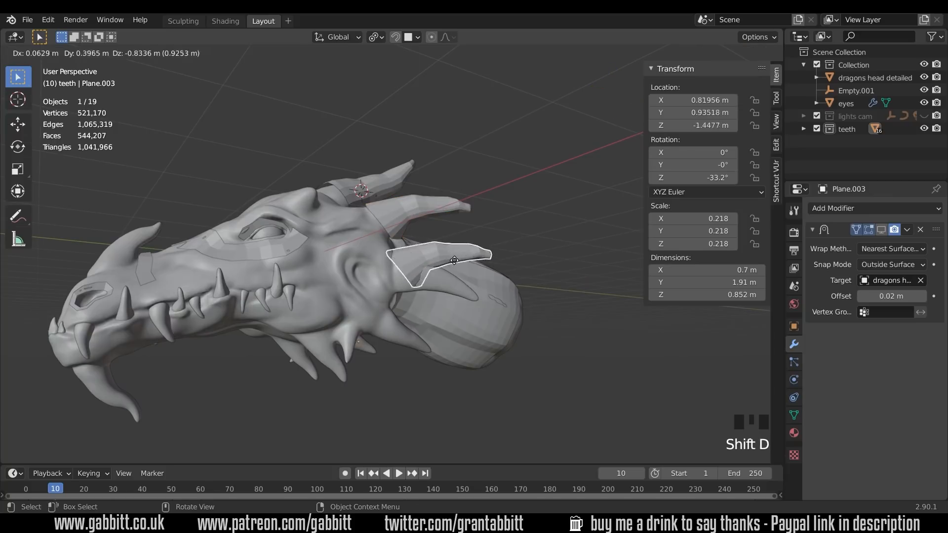
{"action": "left_click", "coordinate": [455, 273]}
{"action": "key", "text": "r"}
{"action": "left_click", "coordinate": [514, 366]}
{"action": "key", "text": "g"}
{"action": "left_click", "coordinate": [480, 309]}
{"action": "mouse_move", "coordinate": [480, 310]}
{"action": "middle_mouse_down"}
{"action": "mouse_move", "coordinate": [321, 355]}
{"action": "mouse_move", "coordinate": [466, 297]}
{"action": "mouse_move", "coordinate": [532, 251]}
{"action": "middle_mouse_up"}
{"action": "key", "text": "r"}
{"action": "left_click", "coordinate": [459, 286]}
{"action": "key", "text": "g"}
{"action": "left_click", "coordinate": [453, 281]}
- Rotate and move the outer section of the new shell in wireframe so it follows the lower horn
{"action": "key", "text": "Tab"}
{"action": "left_click", "coordinate": [722, 53]}
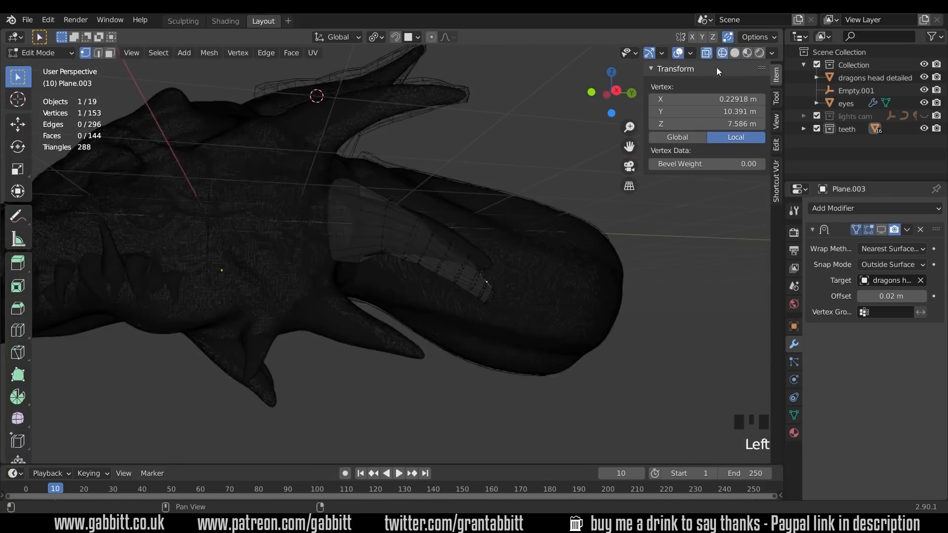
{"action": "left_click_drag", "start_coordinate": [395, 197], "coordinate": [511, 316], "text": "shift"}
{"action": "key", "text": "r"}
{"action": "left_click", "coordinate": [524, 277]}
{"action": "key", "text": "g"}
{"action": "left_click", "coordinate": [532, 270]}
{"action": "key", "text": "g"}
{"action": "left_click", "coordinate": [529, 264]}
{"action": "middle_click_drag", "start_coordinate": [528, 264], "coordinate": [493, 290]}
{"action": "left_click", "coordinate": [734, 52]}
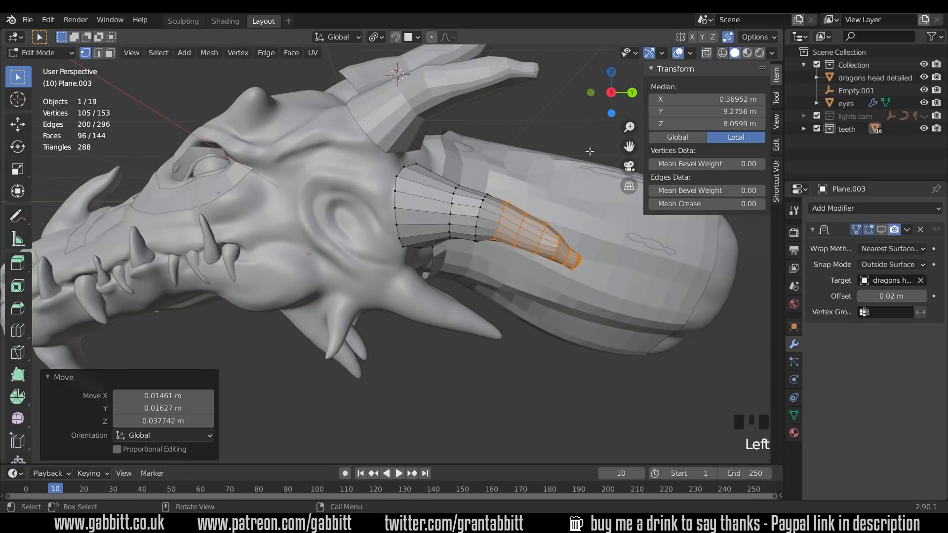
{"action": "middle_click_drag", "start_coordinate": [535, 191], "coordinate": [454, 227]}
{"action": "key", "text": "Tab"}
- Enable the Shrinkwrap modifier in the viewport for the large upper horn shell and apply it
{"action": "left_click", "coordinate": [417, 169]}
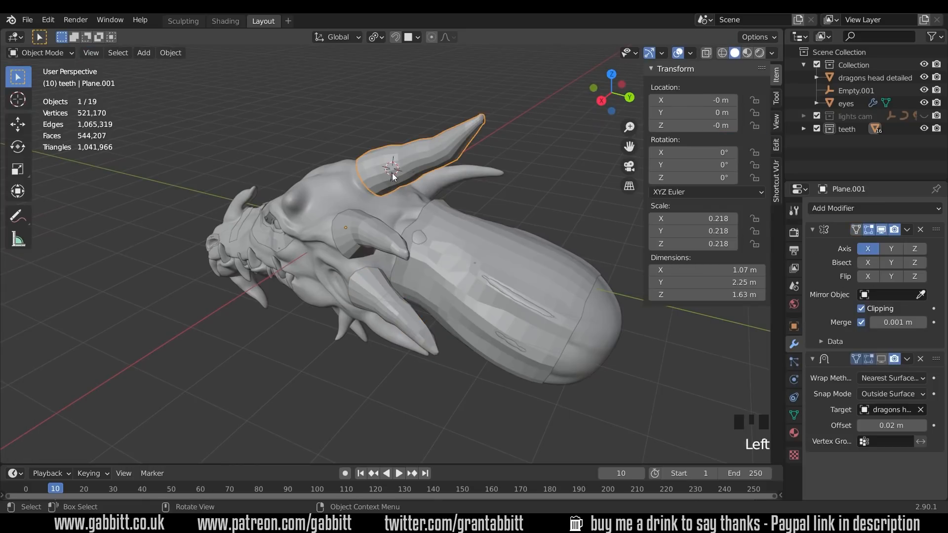
{"action": "left_click", "coordinate": [882, 360]}
{"action": "middle_click_drag", "start_coordinate": [488, 196], "coordinate": [440, 162]}
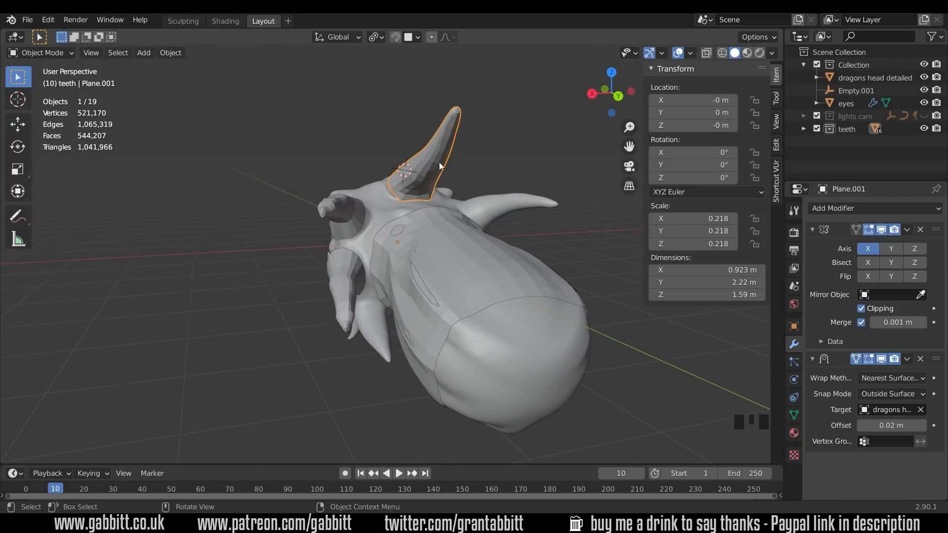
{"action": "left_click", "coordinate": [907, 359]}
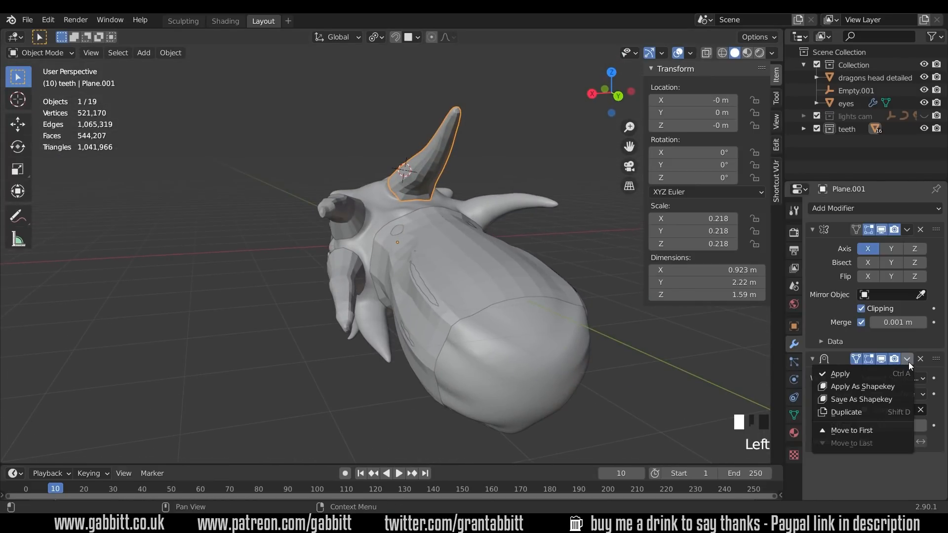
{"action": "left_click", "coordinate": [839, 374]}
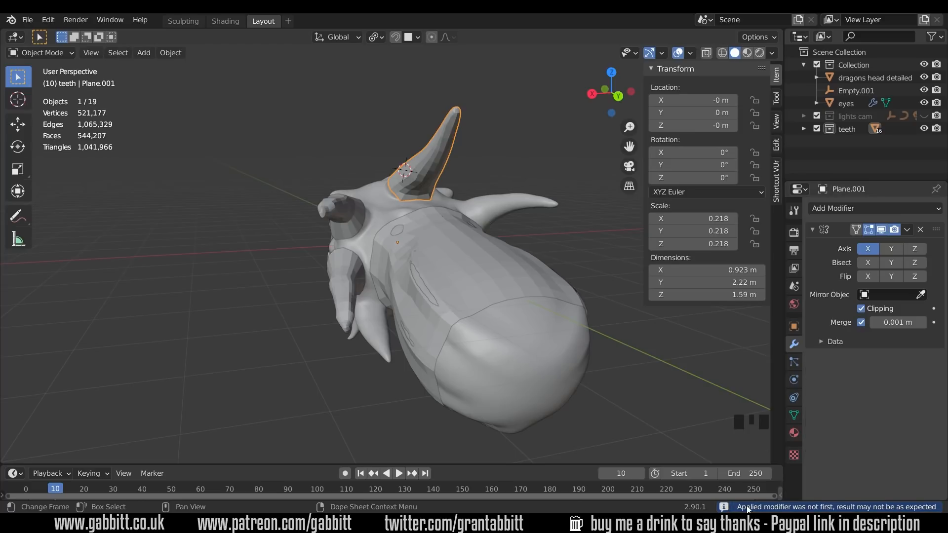
- Join the large upper horn shell to the main retopology mesh and check the combined geometry
{"action": "middle_click_drag", "start_coordinate": [434, 257], "coordinate": [464, 210]}
{"action": "scroll", "coordinate": [461, 223], "scroll_direction": "up", "scroll_amount": 3}
{"action": "middle_click_drag", "start_coordinate": [485, 274], "coordinate": [509, 252]}
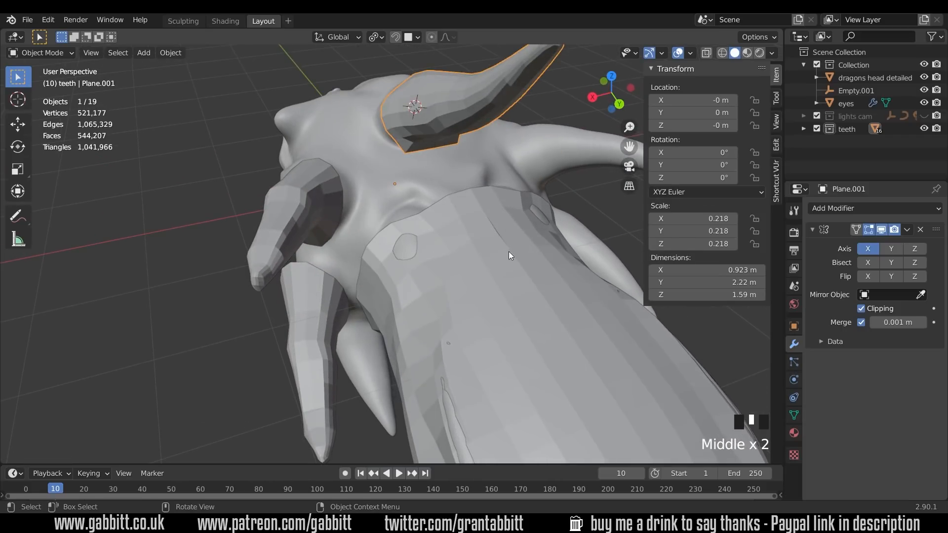
{"action": "left_click", "coordinate": [477, 251], "text": "shift"}
{"action": "scroll", "coordinate": [472, 276], "scroll_direction": "down", "scroll_amount": 3}
{"action": "middle_click_drag", "start_coordinate": [449, 273], "coordinate": [472, 264]}
{"action": "key", "text": "ctrl+j"}
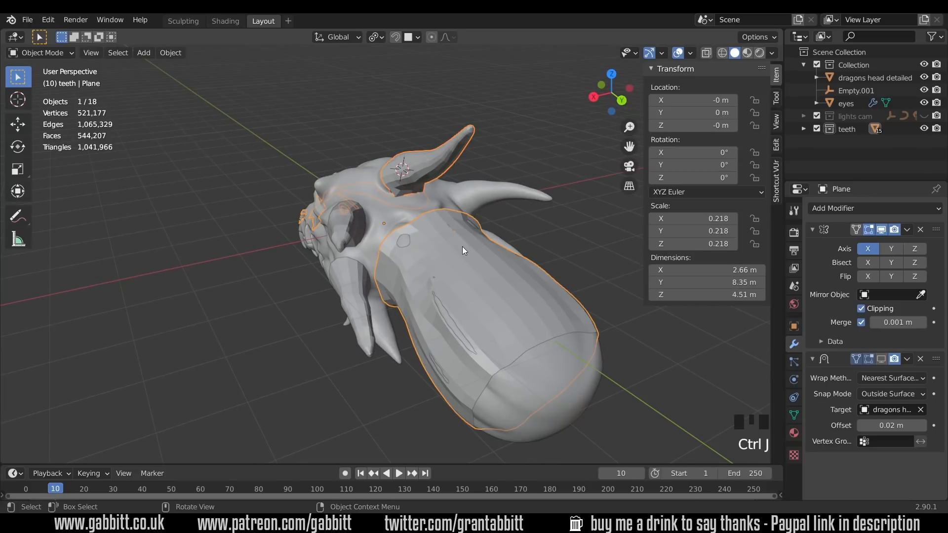
{"action": "key", "text": "Tab"}
{"action": "middle_click_drag", "start_coordinate": [462, 250], "coordinate": [411, 226]}
{"action": "middle_click_drag", "start_coordinate": [449, 250], "coordinate": [384, 224]}
{"action": "key", "text": "Tab"}
- Enable the Shrinkwrap modifier in the viewport for the side horn shell
{"action": "left_click", "coordinate": [383, 224]}
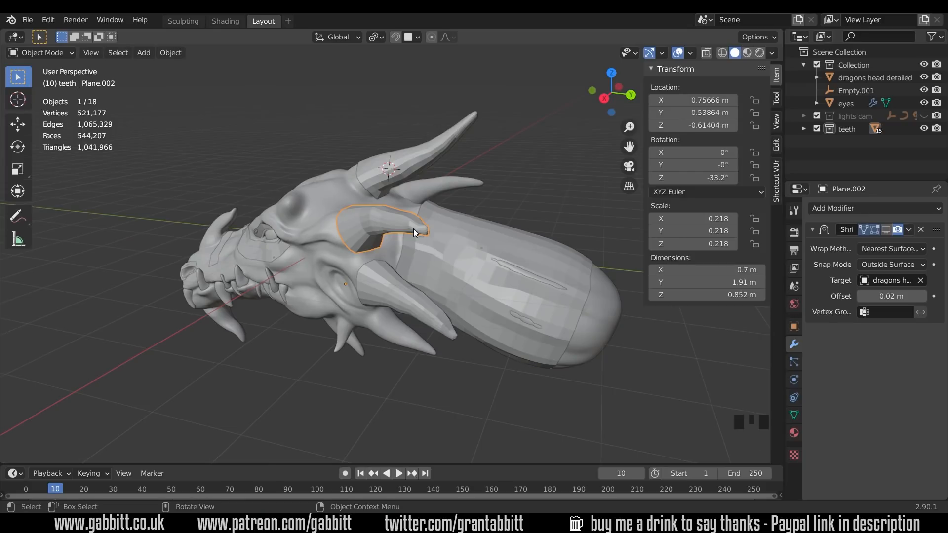
{"action": "left_click", "coordinate": [882, 231]}
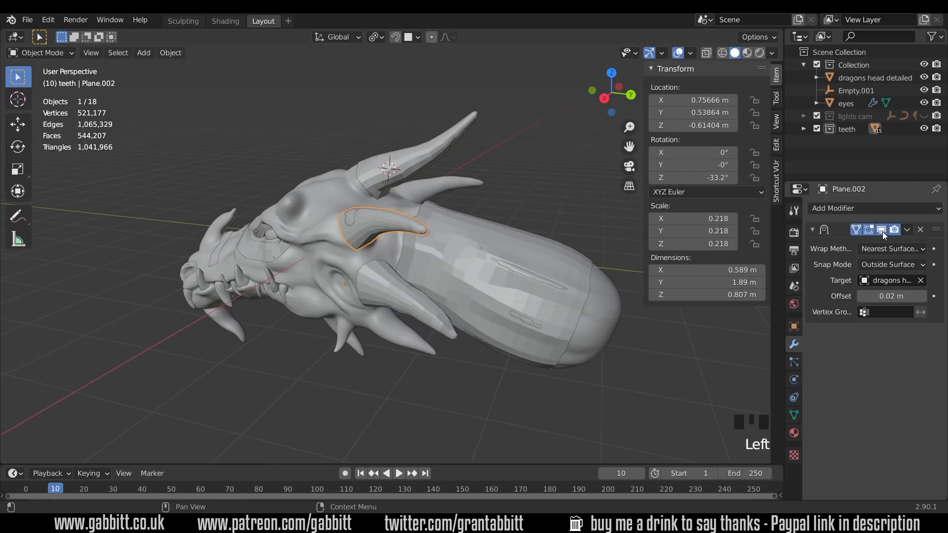
{"action": "middle_click_drag", "start_coordinate": [383, 265], "coordinate": [341, 259]}
{"action": "scroll", "coordinate": [402, 253], "scroll_direction": "up", "scroll_amount": 4}
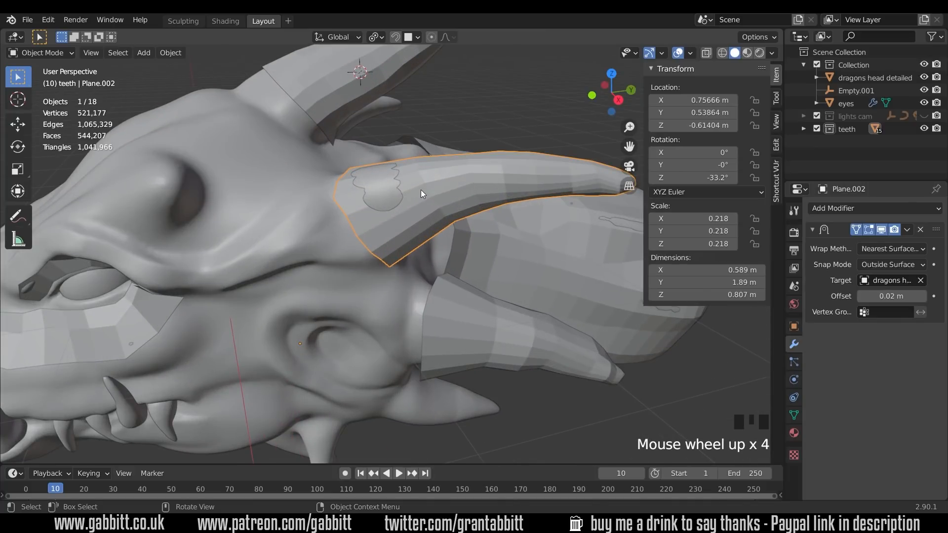
- Add an edge loop near the base of the side horn shell
{"action": "key", "text": "Tab"}
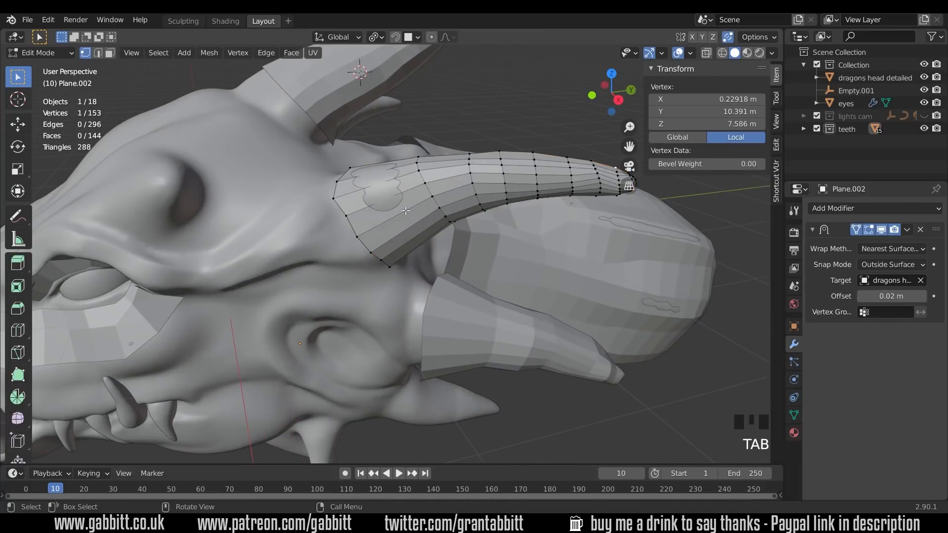
{"action": "left_click", "coordinate": [404, 211]}
{"action": "right_click", "coordinate": [404, 211]}
{"action": "middle_click_drag", "start_coordinate": [460, 227], "coordinate": [547, 233]}
{"action": "key", "text": "Tab"}
- Apply the side horn shell's Shrinkwrap modifier and join the shell to the main retopology mesh
{"action": "left_click", "coordinate": [908, 230]}
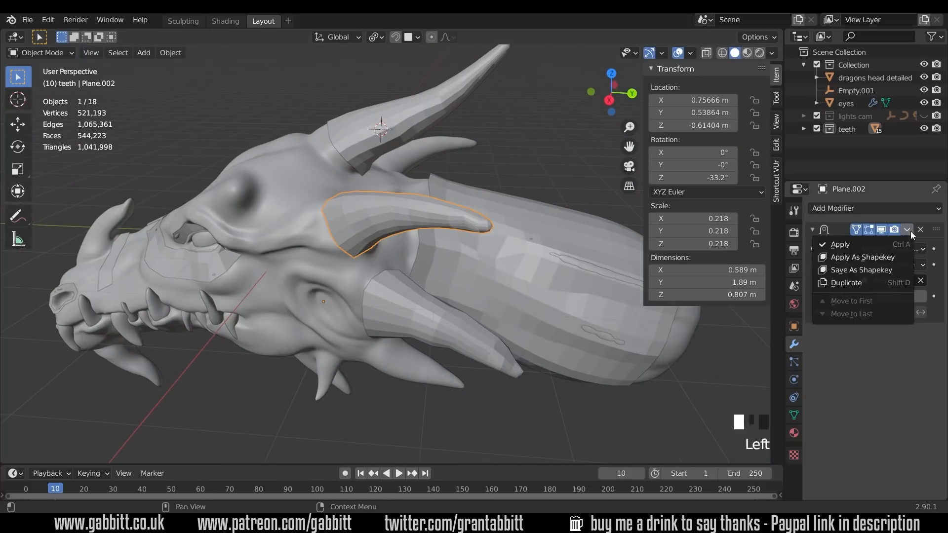
{"action": "left_click", "coordinate": [872, 248]}
{"action": "middle_click_drag", "start_coordinate": [469, 251], "coordinate": [409, 259]}
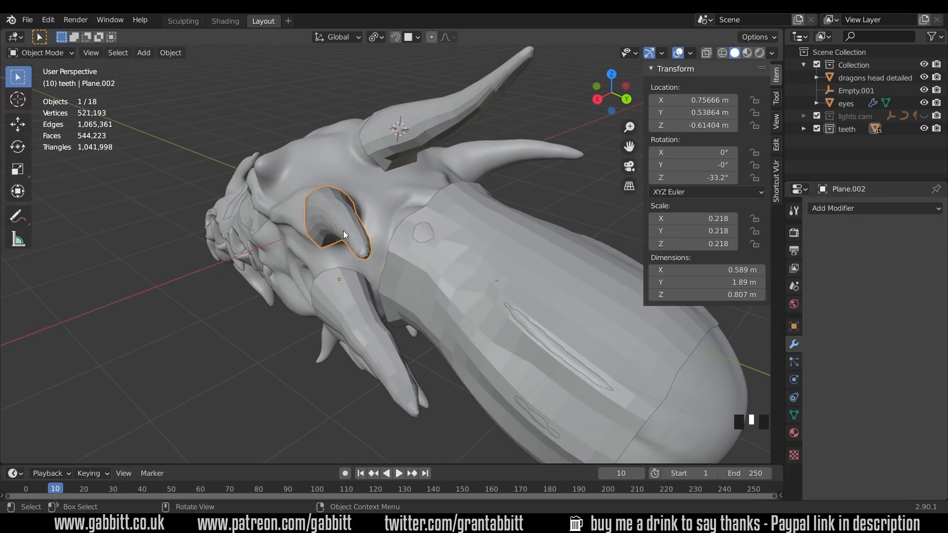
{"action": "left_click", "coordinate": [412, 145], "text": "shift"}
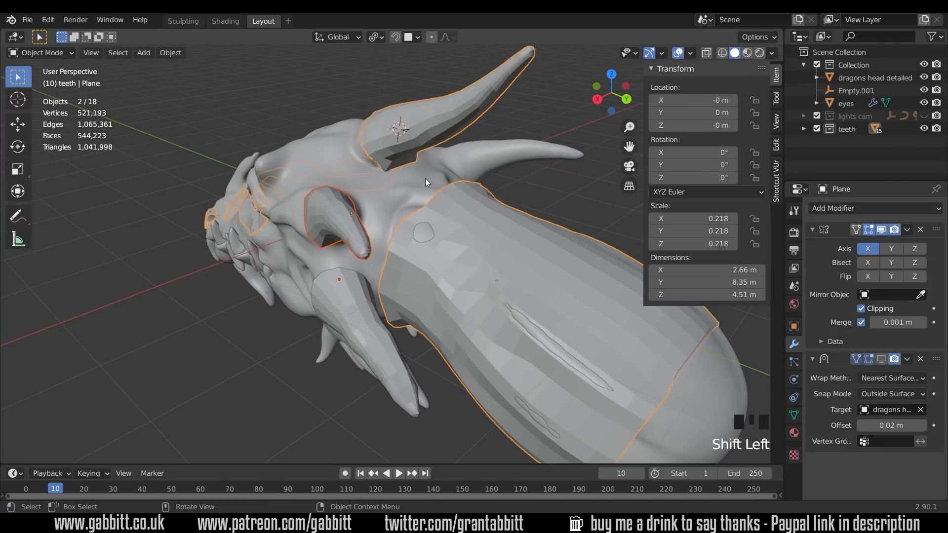
{"action": "key", "text": "ctrl+j"}
{"action": "middle_click_drag", "start_coordinate": [509, 180], "coordinate": [402, 200]}
{"action": "scroll", "coordinate": [505, 280], "scroll_direction": "up", "scroll_amount": 2}
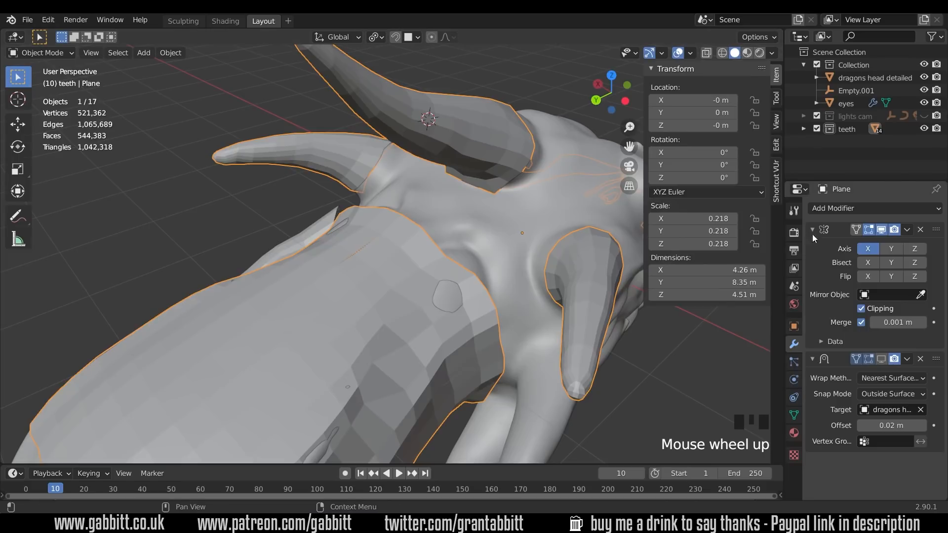
- Duplicate a horn shell and rotate, move and scale the copy over the spike behind the cheek
{"action": "middle_click_drag", "start_coordinate": [583, 269], "coordinate": [568, 222], "text": "shift"}
{"action": "left_click", "coordinate": [539, 259]}
{"action": "key", "text": "shift+d"}
{"action": "left_click", "coordinate": [592, 295]}
{"action": "key", "text": "r"}
{"action": "left_click", "coordinate": [591, 365]}
{"action": "key", "text": "g"}
{"action": "middle_click_drag", "start_coordinate": [591, 365], "coordinate": [462, 316]}
{"action": "left_click", "coordinate": [455, 385]}
{"action": "key", "text": "s"}
{"action": "key", "text": "g"}
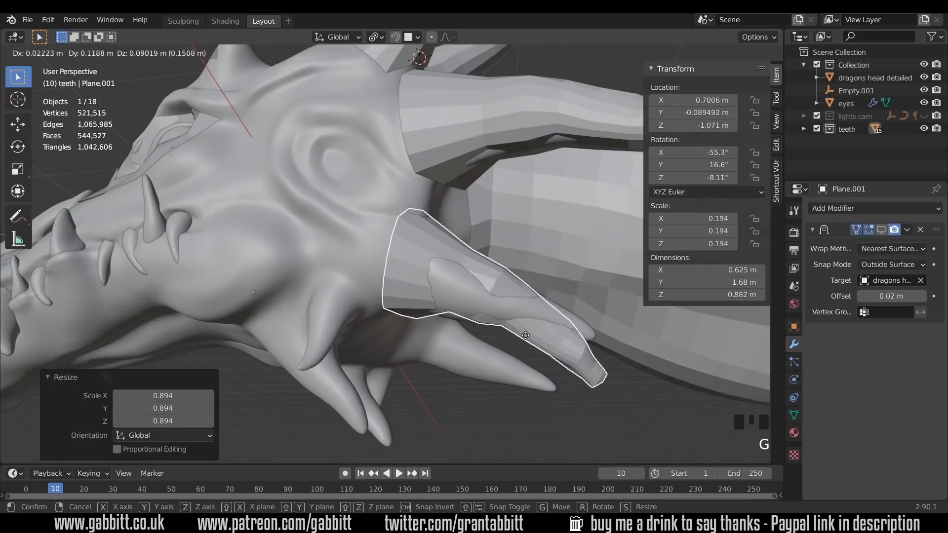
- Dissolve one cross loop of the cheek spike shell and move its tip geometry onto the spike's end
{"action": "key", "text": "Tab"}
{"action": "key", "text": "2"}
{"action": "left_click", "coordinate": [450, 341], "text": "alt"}
{"action": "key", "text": "ctrl+x"}
{"action": "left_click_drag", "start_coordinate": [455, 327], "coordinate": [486, 375]}
{"action": "key", "text": "g"}
- Move the ring near the tip of the cheek spike shell so it surrounds the spike from the side and rear
{"action": "key", "text": "KP_3"}
{"action": "left_click", "coordinate": [442, 341], "text": "alt"}
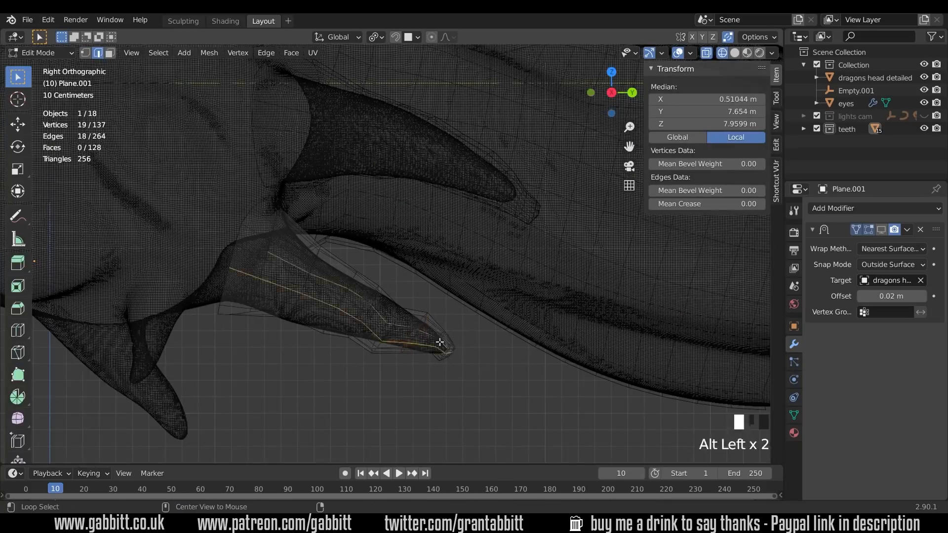
{"action": "middle_click_drag", "start_coordinate": [447, 342], "coordinate": [439, 325], "text": "shift"}
{"action": "left_click", "coordinate": [410, 316], "text": "alt"}
{"action": "key", "text": "g"}
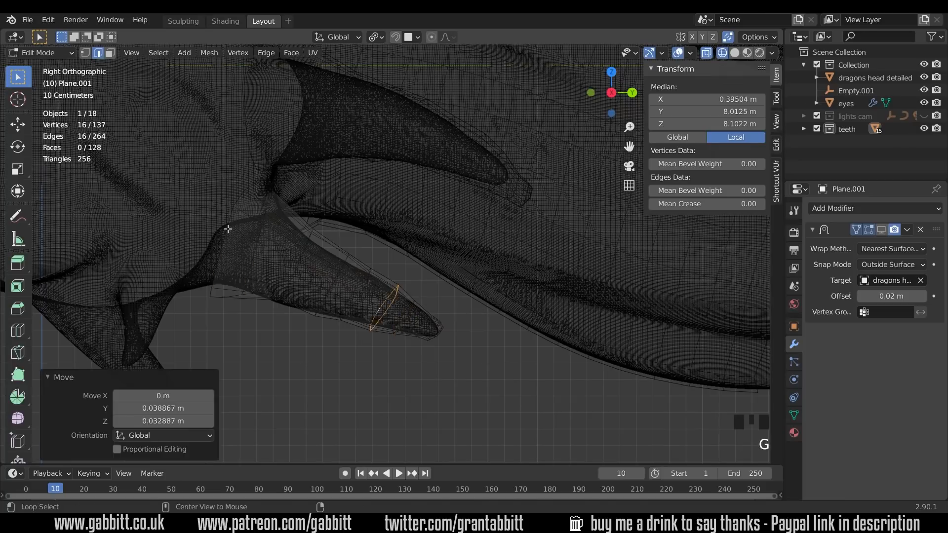
{"action": "left_click", "coordinate": [410, 257]}
{"action": "middle_click_drag", "start_coordinate": [410, 257], "coordinate": [402, 309]}
{"action": "left_click", "coordinate": [441, 326], "text": "alt"}
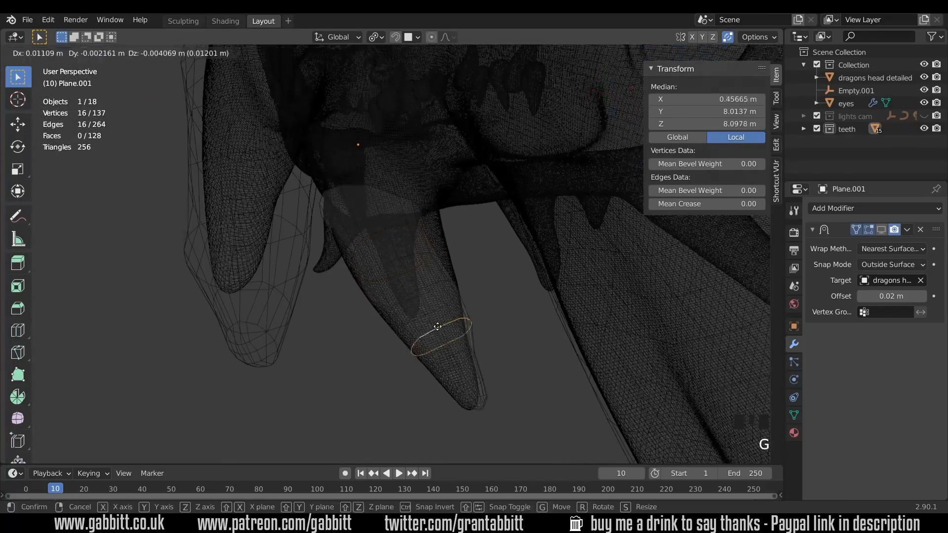
- Scale the rings around the middle of the cheek spike shell to enclose the spike, one by about 1.193
{"action": "middle_click_drag", "start_coordinate": [414, 259], "coordinate": [413, 316]}
{"action": "left_click", "coordinate": [413, 317], "text": "alt"}
{"action": "left_click", "coordinate": [447, 298], "text": "alt"}
{"action": "key", "text": "s"}
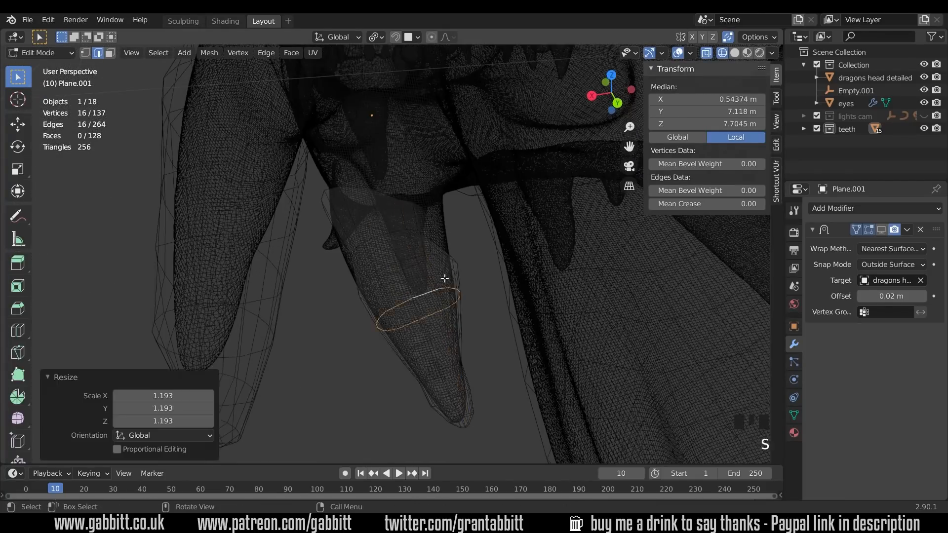
{"action": "left_click", "coordinate": [465, 298]}
{"action": "middle_click_drag", "start_coordinate": [465, 297], "coordinate": [405, 251]}
{"action": "left_click", "coordinate": [402, 248], "text": "alt"}
{"action": "left_click", "coordinate": [384, 209], "text": "alt"}
{"action": "left_click", "coordinate": [416, 196]}
- Enable proportional editing and pull the edges at the open base of the cheek spike shell towards the head
{"action": "middle_click_drag", "start_coordinate": [416, 196], "coordinate": [316, 198]}
{"action": "left_click", "coordinate": [370, 299]}
{"action": "key", "text": "o"}
{"action": "key", "text": "g"}
{"action": "key", "text": "g"}
{"action": "left_click", "coordinate": [438, 197]}
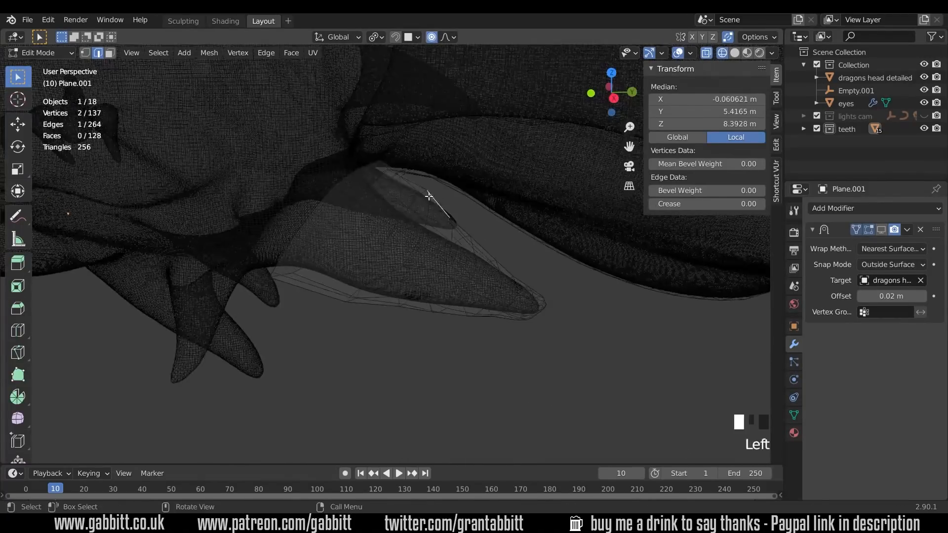
{"action": "middle_click_drag", "start_coordinate": [437, 198], "coordinate": [395, 165]}
{"action": "key", "text": "g"}
{"action": "left_click", "coordinate": [395, 168]}
- Move individual vertices of the cheek spike shell so it follows the spike's outline
{"action": "scroll", "coordinate": [461, 254], "scroll_direction": "down", "scroll_amount": 4}
{"action": "key", "text": "1"}
{"action": "key", "text": "g"}
{"action": "left_click", "coordinate": [408, 268]}
{"action": "left_click", "coordinate": [490, 374]}
{"action": "key", "text": "g"}
{"action": "left_click", "coordinate": [497, 368]}
{"action": "middle_click_drag", "start_coordinate": [497, 367], "coordinate": [491, 342]}
{"action": "scroll", "coordinate": [529, 327], "scroll_direction": "down", "scroll_amount": 6}
- Duplicate the cheek spike shell onto the lower jaw spike, then rotate, move and scale the copy to match it
{"action": "key", "text": "Tab"}
{"action": "key", "text": "shift+d"}
{"action": "left_click", "coordinate": [526, 343]}
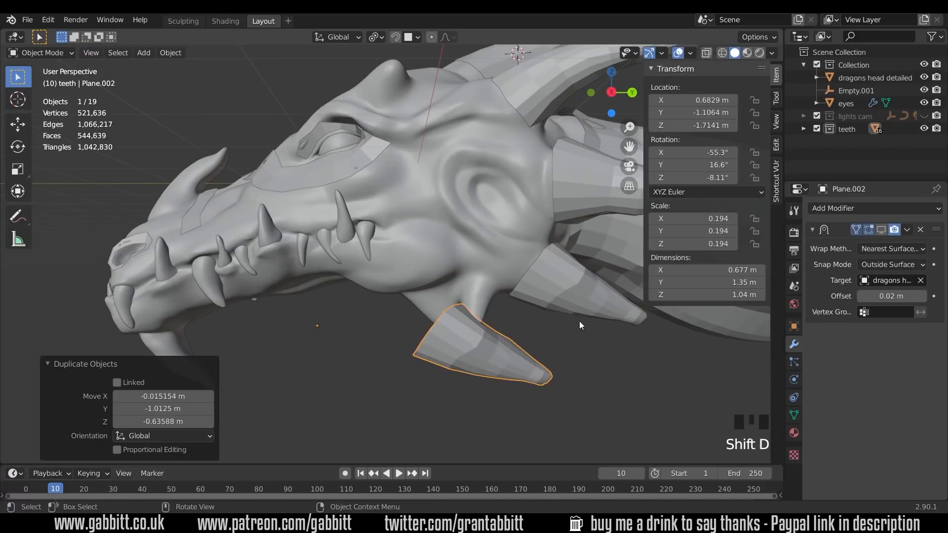
{"action": "key", "text": "KP_3"}
{"action": "key", "text": "r"}
{"action": "key", "text": "g"}
{"action": "key", "text": "KP_1"}
{"action": "key", "text": "s"}
{"action": "scroll", "coordinate": [402, 324], "scroll_direction": "up", "scroll_amount": 4}
- Turn on X-ray and align the base loop of the jaw spike shell with the spike's root
{"action": "key", "text": "Tab"}
{"action": "key", "text": "alt+z"}
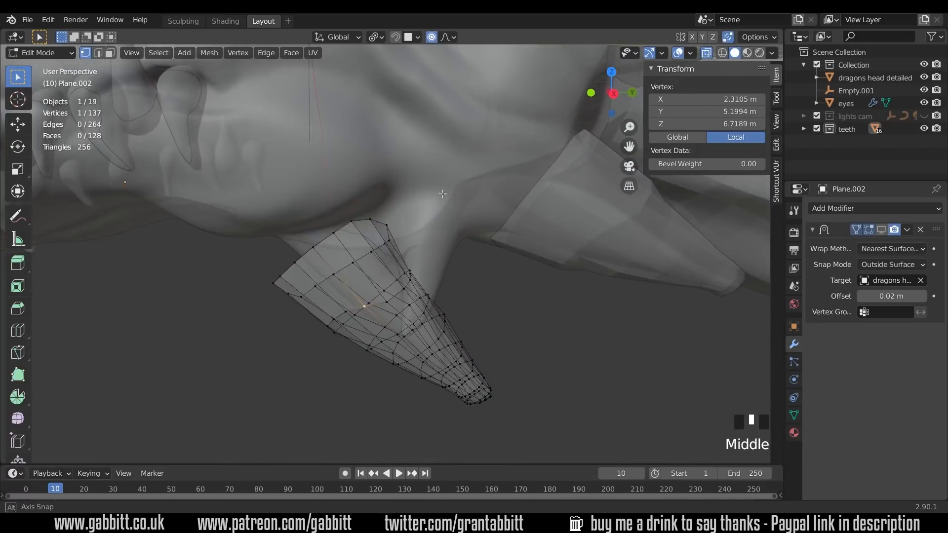
{"action": "left_click", "coordinate": [338, 231], "text": "alt"}
{"action": "key", "text": "KP_3"}
{"action": "left_click", "coordinate": [397, 251]}
- Turn off proportional editing, then scale the jaw shell's second ring and rotate it by about 12.7°
{"action": "left_click", "coordinate": [383, 308], "text": "alt"}
{"action": "key", "text": "s"}
{"action": "right_click", "coordinate": [508, 262]}
{"action": "key", "text": "o"}
{"action": "key", "text": "s"}
{"action": "left_click", "coordinate": [481, 273]}
{"action": "key", "text": "r"}
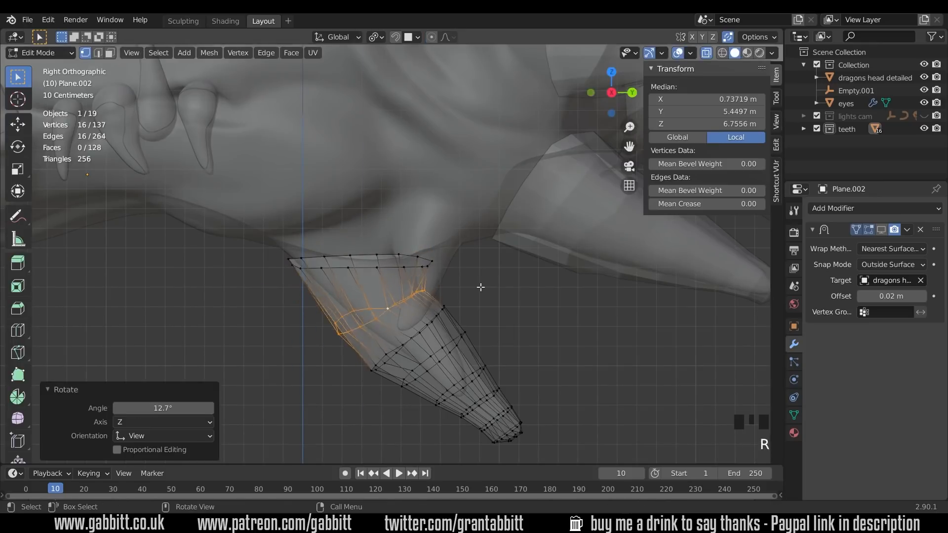
{"action": "left_click", "coordinate": [594, 270]}
- Dissolve surplus cross loops of the jaw spike shell and move and scale the middle ring around the spike
{"action": "left_click", "coordinate": [451, 351], "text": "alt"}
{"action": "key", "text": "ctrl+x"}
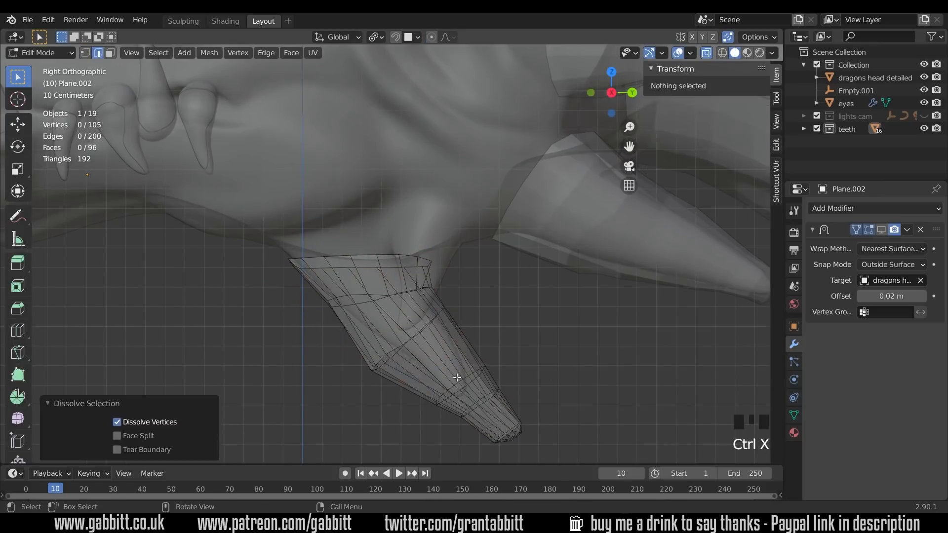
{"action": "left_click", "coordinate": [429, 322], "text": "alt"}
{"action": "key", "text": "g"}
{"action": "key", "text": "s"}
{"action": "left_click", "coordinate": [484, 317]}
- Move the tip of the jaw spike shell back along the spike and scale it along the X axis
{"action": "left_click", "coordinate": [488, 397], "text": "alt"}
{"action": "key", "text": "g"}
{"action": "left_click", "coordinate": [504, 391]}
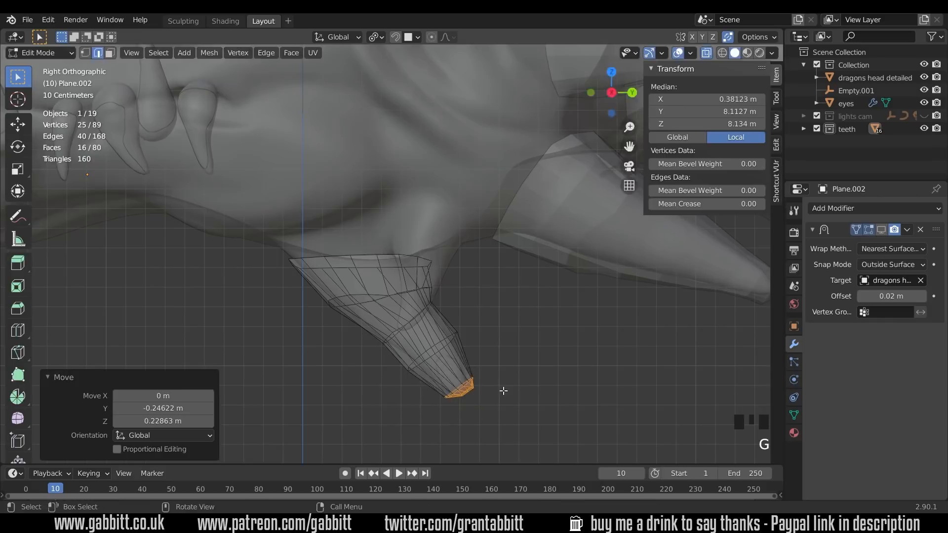
{"action": "key", "text": "g"}
{"action": "left_click", "coordinate": [497, 399]}
{"action": "middle_click_drag", "start_coordinate": [497, 399], "coordinate": [537, 388]}
{"action": "key", "text": "s"}
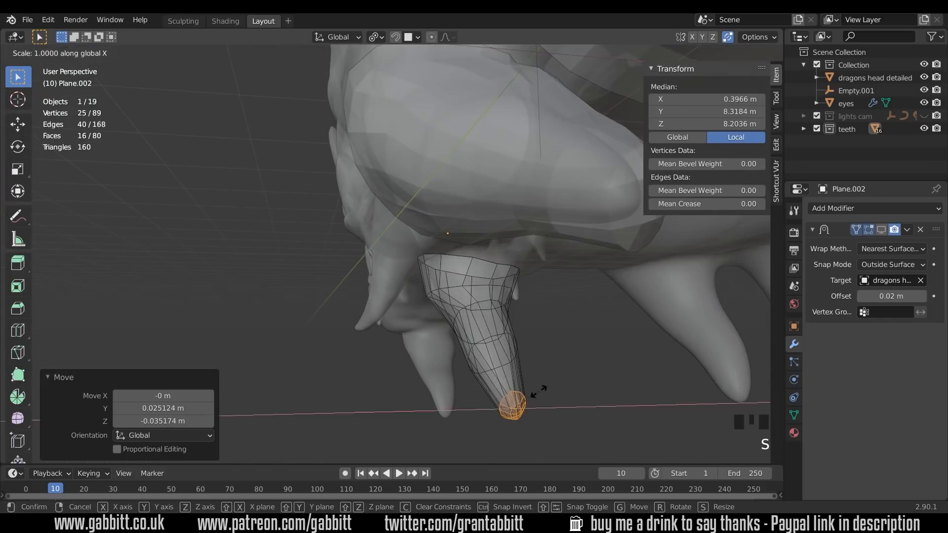
{"action": "left_click", "coordinate": [533, 390]}
{"action": "left_click", "coordinate": [508, 310], "text": "alt"}
{"action": "key", "text": "Tab"}
- Duplicate the jaw spike shell and place the copy over the small neighbouring spike
{"action": "middle_click_drag", "start_coordinate": [435, 340], "coordinate": [398, 306]}
{"action": "key", "text": "shift+d"}
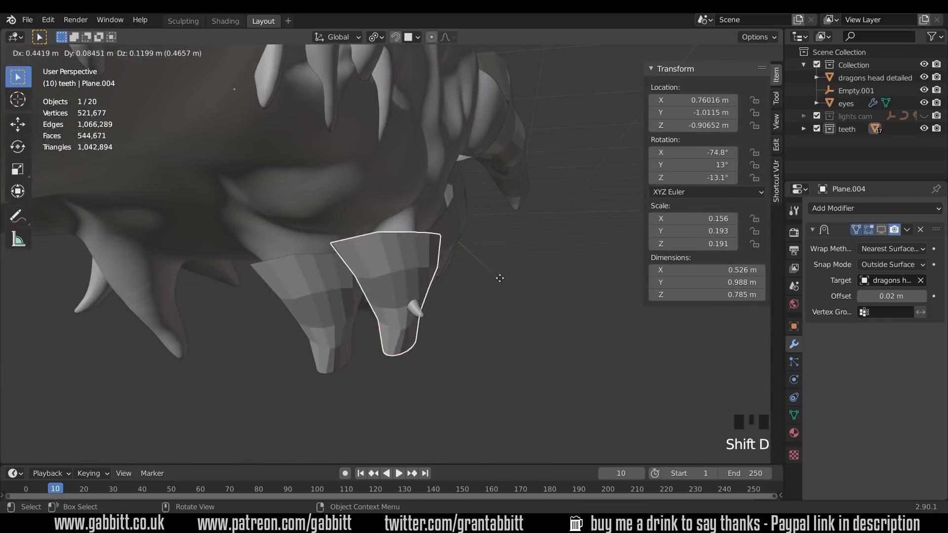
{"action": "left_click", "coordinate": [445, 296]}
- Dissolve a cross loop of the small spike shell, then move and rotate its rings to fit the short spike
{"action": "key", "text": "Tab"}
{"action": "left_click", "coordinate": [440, 316], "text": "alt"}
{"action": "key", "text": "ctrl+x"}
{"action": "left_click", "coordinate": [413, 269], "text": "alt"}
{"action": "key", "text": "alt+z"}
{"action": "key", "text": "g"}
{"action": "left_click", "coordinate": [462, 261]}
{"action": "key", "text": "r"}
{"action": "left_click", "coordinate": [474, 276]}
{"action": "key", "text": "g"}
- Reposition the remaining geometry of the small spike shell around the spike from several viewing angles
{"action": "middle_click_drag", "start_coordinate": [410, 306], "coordinate": [365, 286]}
{"action": "key", "text": "g"}
{"action": "left_click", "coordinate": [445, 255]}
{"action": "mouse_move", "coordinate": [444, 255]}
{"action": "middle_mouse_down"}
{"action": "mouse_move", "coordinate": [472, 266]}
{"action": "mouse_move", "coordinate": [438, 258]}
{"action": "middle_mouse_up"}
{"action": "left_click", "coordinate": [339, 275]}
{"action": "key", "text": "g"}
{"action": "key", "text": "Tab"}
- Return to the larger jaw spike shell and move its geometry to sit better around the spike
{"action": "left_click", "coordinate": [316, 348]}
{"action": "key", "text": "Tab"}
{"action": "key", "text": "Tab"}
{"action": "left_click", "coordinate": [301, 328]}
{"action": "key", "text": "Tab"}
{"action": "key", "text": "g"}
{"action": "left_click", "coordinate": [320, 267]}
{"action": "key", "text": "g"}
- Dissolve alternate lengthwise edge loops of the larger jaw spike shell
{"action": "middle_click_drag", "start_coordinate": [343, 292], "coordinate": [156, 229]}
{"action": "middle_click_drag", "start_coordinate": [395, 247], "coordinate": [411, 279], "text": "shift"}
{"action": "middle_click_drag", "start_coordinate": [479, 315], "coordinate": [710, 339]}
{"action": "scroll", "coordinate": [593, 341], "scroll_direction": "up", "scroll_amount": 2}
{"action": "key", "text": "ctrl+x"}
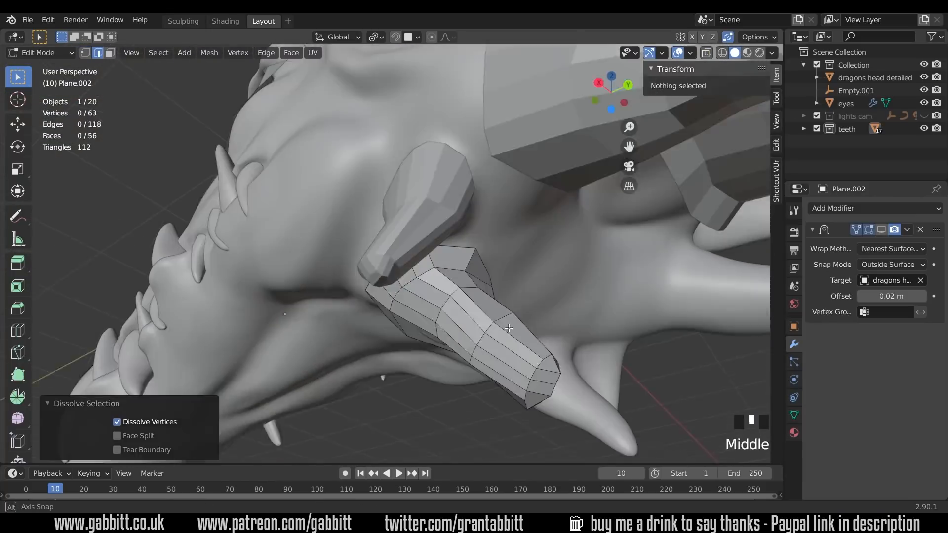
- Try a second lengthwise loop reduction on the larger jaw spike shell, undo it and inspect the surrounding shells
{"action": "key", "text": "w"}
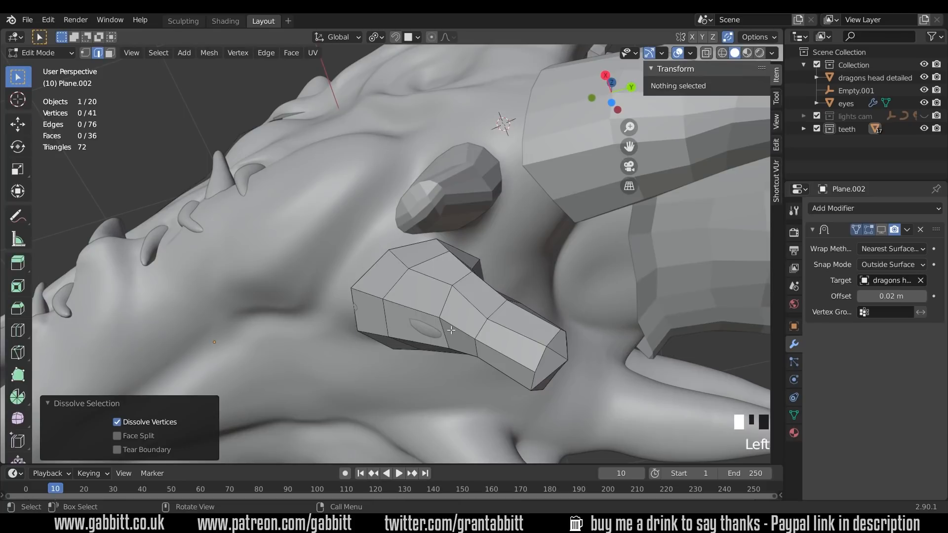
{"action": "key", "text": "ctrl+z"}
{"action": "middle_click_drag", "start_coordinate": [451, 329], "coordinate": [411, 251]}
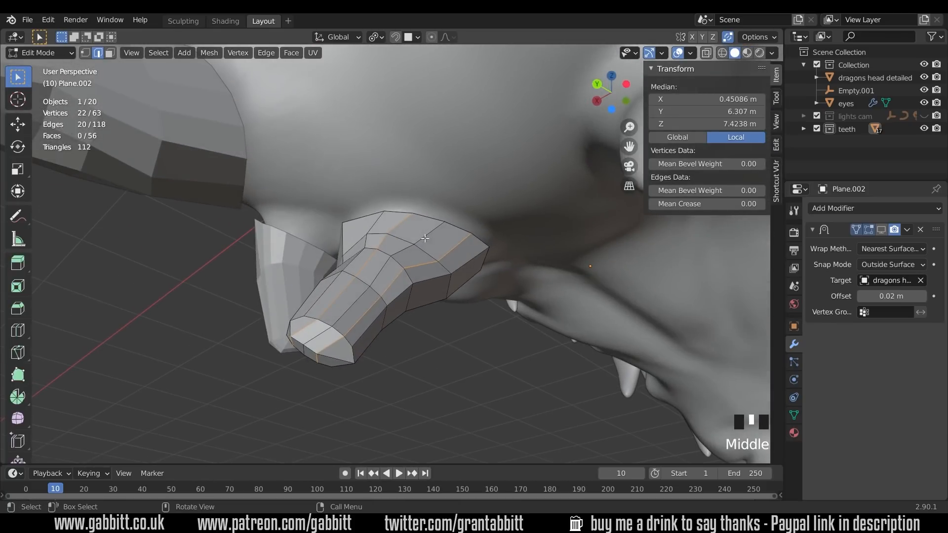
{"action": "scroll", "coordinate": [453, 295], "scroll_direction": "down", "scroll_amount": 6}
{"action": "middle_click_drag", "start_coordinate": [375, 162], "coordinate": [308, 251]}
{"action": "middle_click_drag", "start_coordinate": [337, 279], "coordinate": [449, 302]}
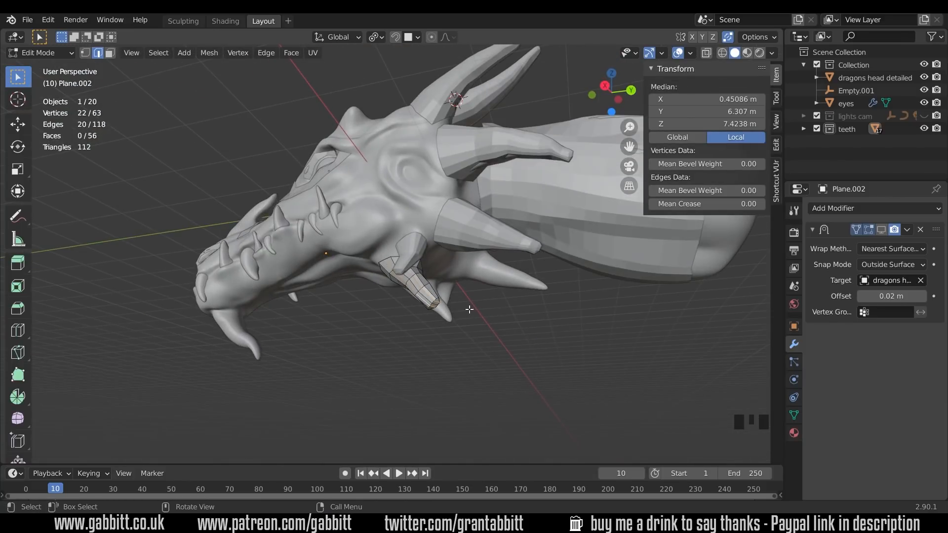
{"action": "scroll", "coordinate": [461, 305], "scroll_direction": "up", "scroll_amount": 5}
{"action": "middle_click_drag", "start_coordinate": [568, 209], "coordinate": [558, 306]}
- Dissolve the selected lengthwise loops of the larger jaw spike shell and enable its Shrinkwrap modifier in the viewport
{"action": "key", "text": "ctrl+x"}
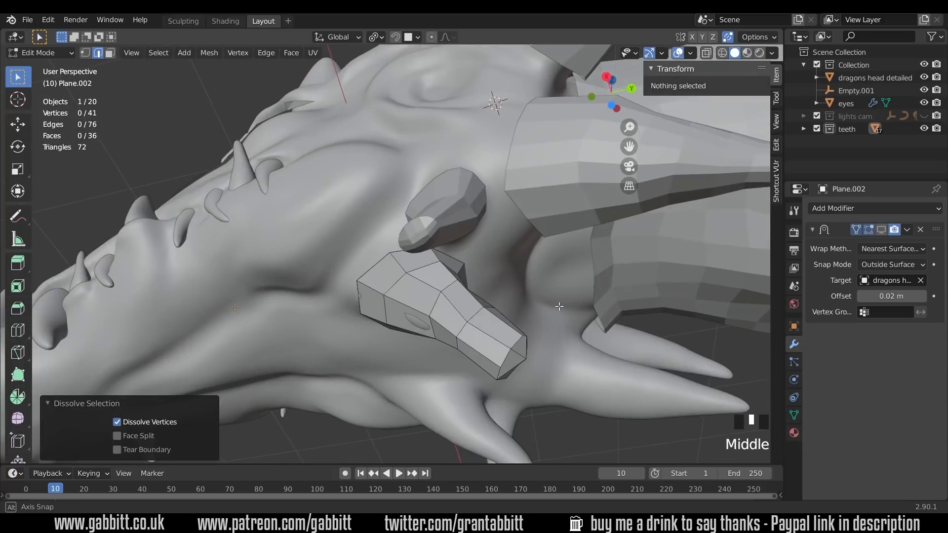
{"action": "mouse_move", "coordinate": [469, 341]}
{"action": "middle_mouse_down", "text": "shift"}
{"action": "mouse_move", "coordinate": [472, 324]}
{"action": "mouse_move", "coordinate": [465, 347]}
{"action": "middle_mouse_up", "text": "shift"}
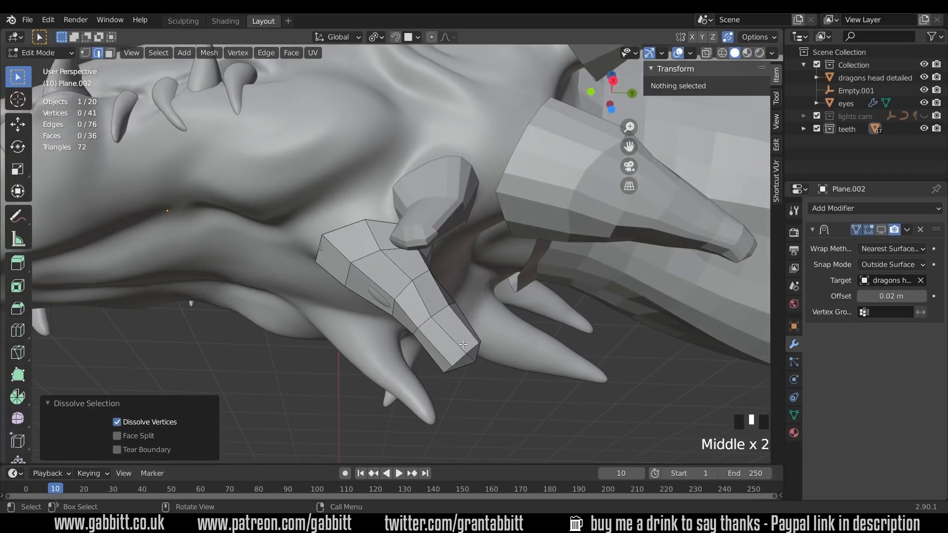
{"action": "key", "text": "Tab"}
{"action": "scroll", "coordinate": [439, 315], "scroll_direction": "down", "scroll_amount": 4}
{"action": "middle_click_drag", "start_coordinate": [446, 315], "coordinate": [363, 324]}
{"action": "scroll", "coordinate": [401, 317], "scroll_direction": "up", "scroll_amount": 5}
{"action": "middle_click_drag", "start_coordinate": [431, 348], "coordinate": [473, 354]}
{"action": "key", "text": "Tab"}
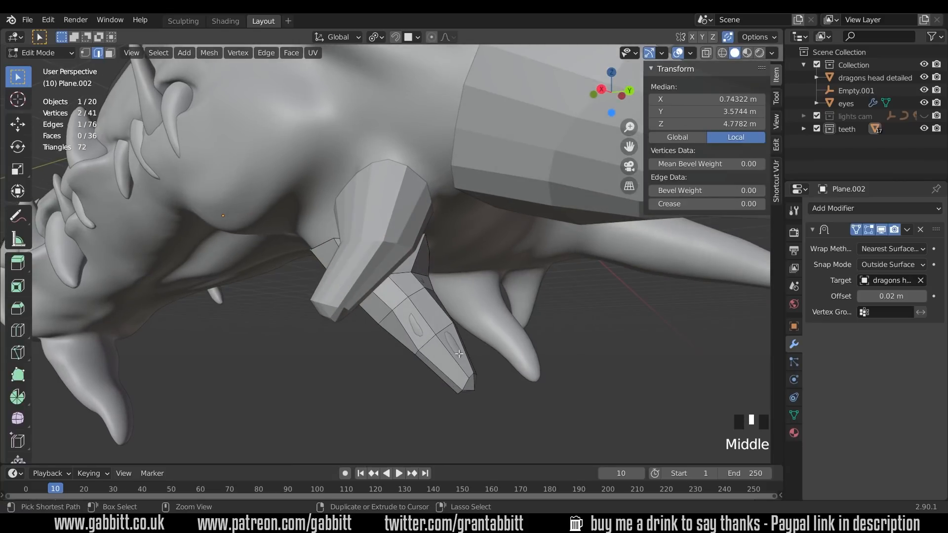
- Add an edge loop near the tip of the larger jaw spike shell and reposition it and the adjacent ring
{"action": "left_click", "coordinate": [460, 354]}
{"action": "right_click", "coordinate": [458, 354]}
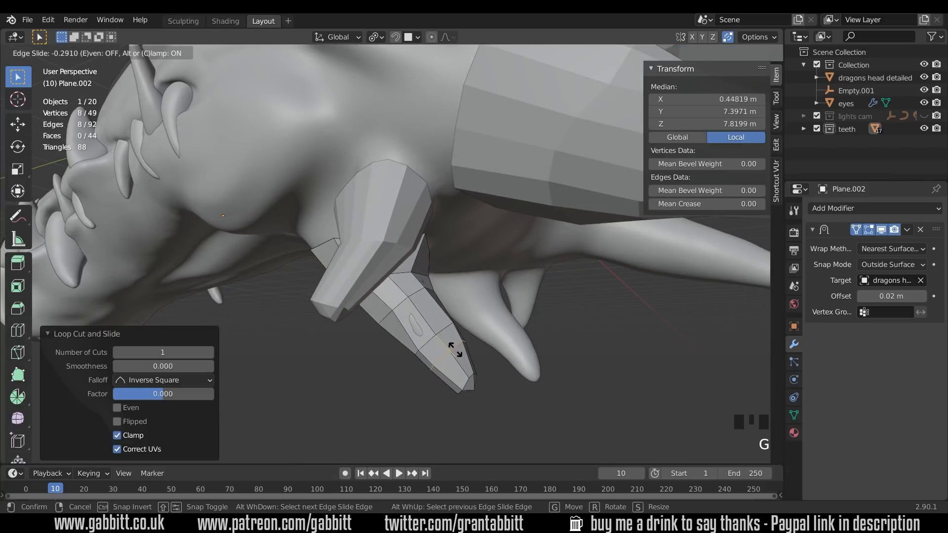
{"action": "left_click", "coordinate": [455, 349]}
{"action": "left_click", "coordinate": [429, 340], "text": "alt"}
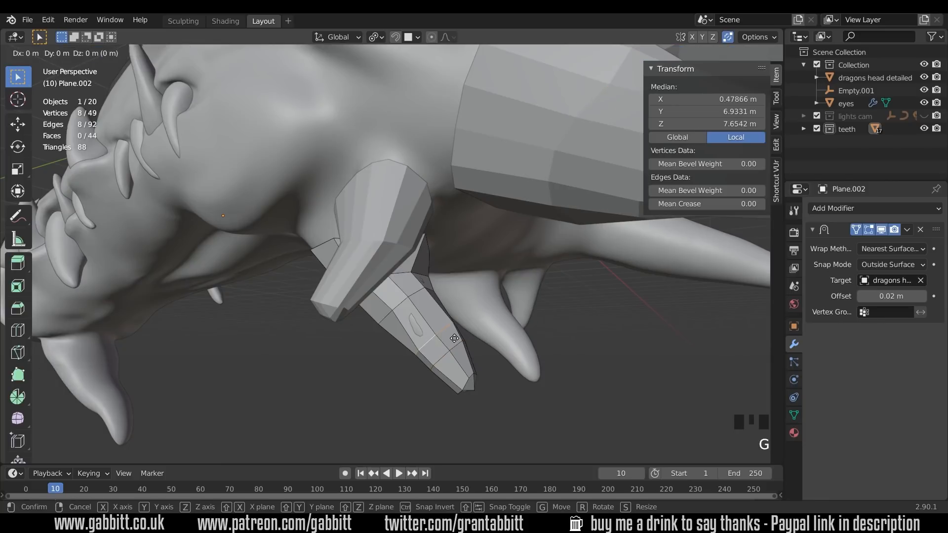
{"action": "left_click", "coordinate": [447, 329]}
{"action": "middle_click_drag", "start_coordinate": [447, 328], "coordinate": [586, 334]}
{"action": "scroll", "coordinate": [586, 334], "scroll_direction": "down", "scroll_amount": 5}
{"action": "key", "text": "Tab"}
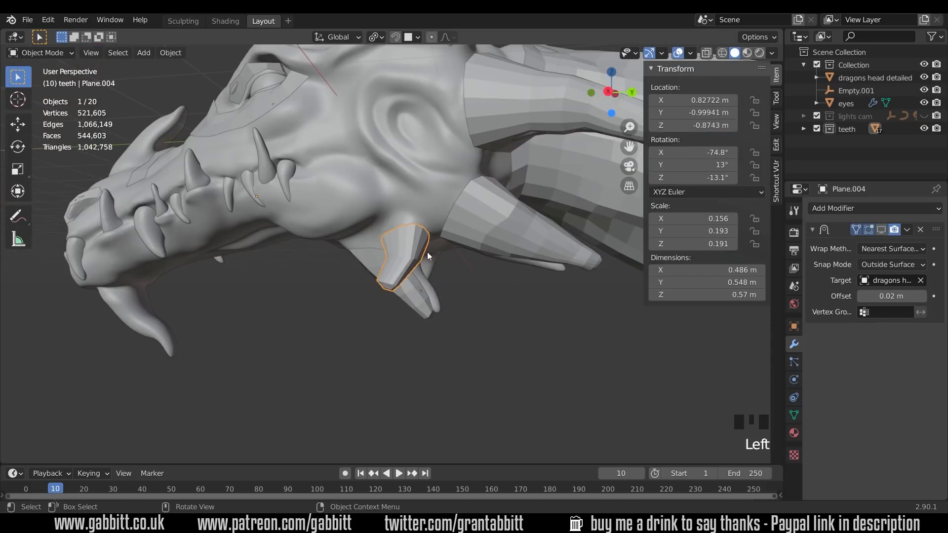
- Dissolve alternate lengthwise edge loops of the small spike shell
{"action": "scroll", "coordinate": [453, 273], "scroll_direction": "up", "scroll_amount": 4}
{"action": "key", "text": "Tab"}
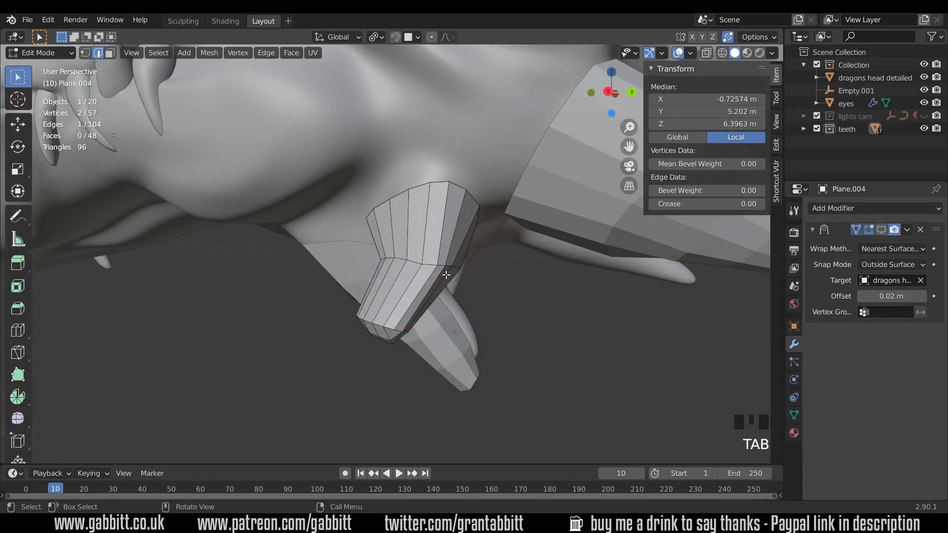
{"action": "middle_click_drag", "start_coordinate": [449, 272], "coordinate": [458, 254]}
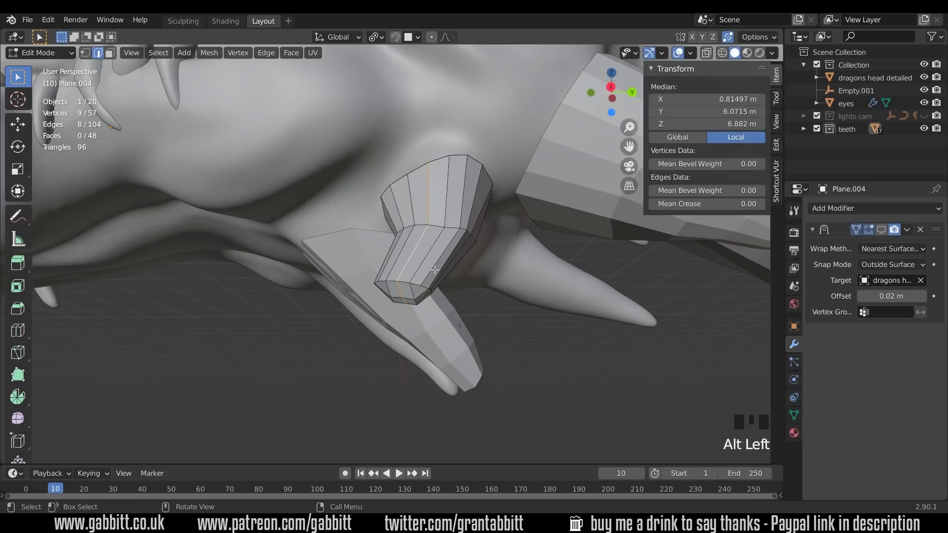
{"action": "middle_click_drag", "start_coordinate": [434, 269], "coordinate": [517, 278]}
{"action": "key", "text": "ctrl+x"}
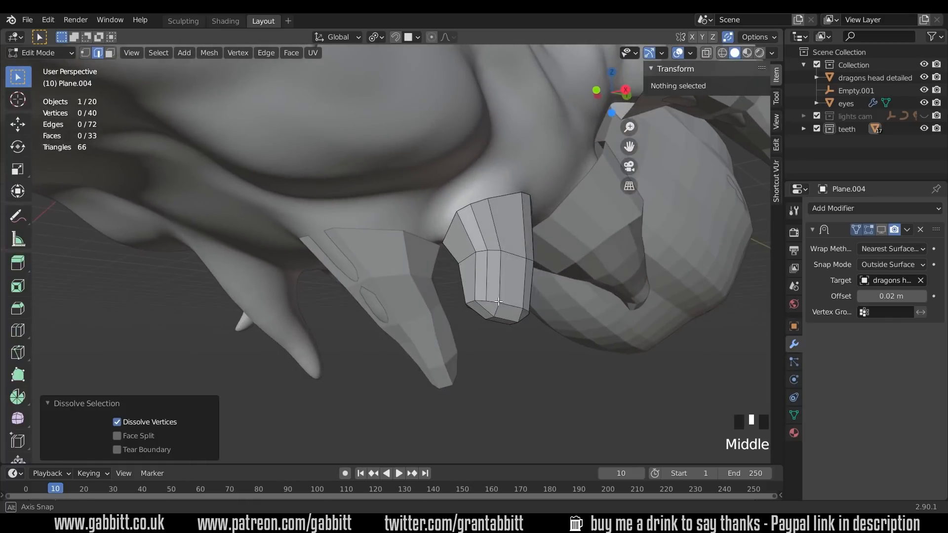
{"action": "left_click", "coordinate": [517, 277], "text": "alt"}
- Dissolve alternate lengthwise edge loops of the cheek spike shell
{"action": "scroll", "coordinate": [514, 284], "scroll_direction": "up", "scroll_amount": 2}
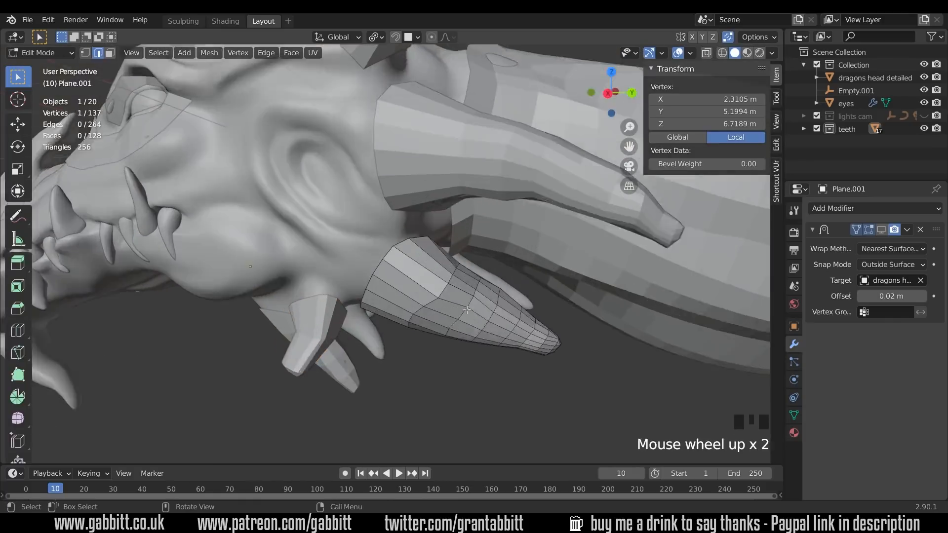
{"action": "left_click", "coordinate": [435, 341], "text": "alt"}
{"action": "middle_click_drag", "start_coordinate": [434, 340], "coordinate": [404, 296]}
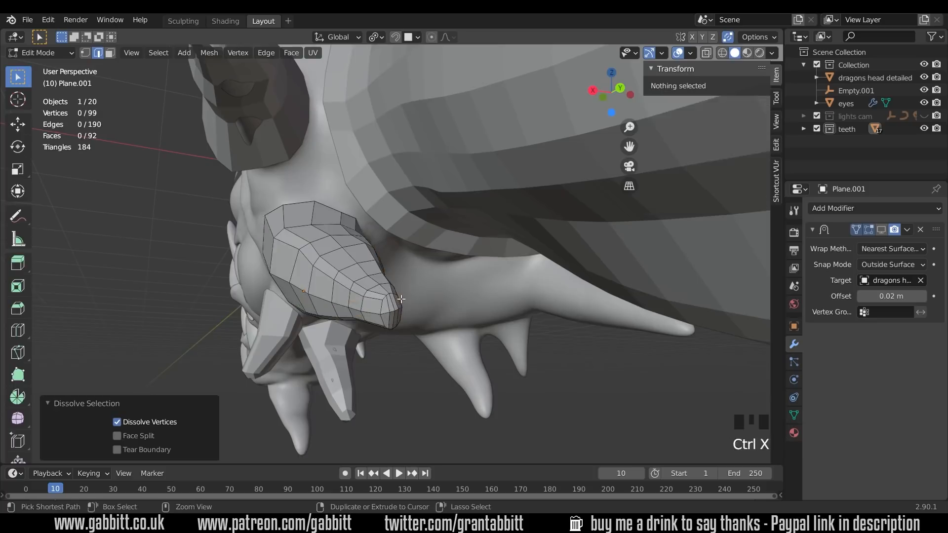
{"action": "left_click", "coordinate": [372, 290], "text": "alt+shift"}
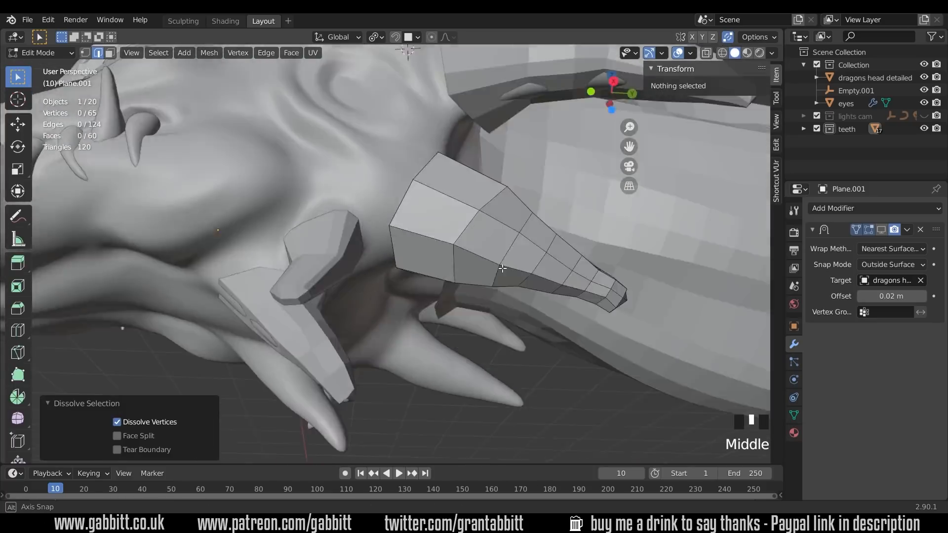
- Dissolve one more surplus edge loop on the spike shell behind the jaw
{"action": "middle_click_drag", "start_coordinate": [434, 276], "coordinate": [493, 329], "text": "shift"}
{"action": "scroll", "coordinate": [444, 267], "scroll_direction": "up", "scroll_amount": 3}
{"action": "left_click", "coordinate": [493, 329], "text": "alt"}
{"action": "key", "text": "ctrl+x"}
{"action": "middle_click_drag", "start_coordinate": [506, 296], "coordinate": [526, 296]}
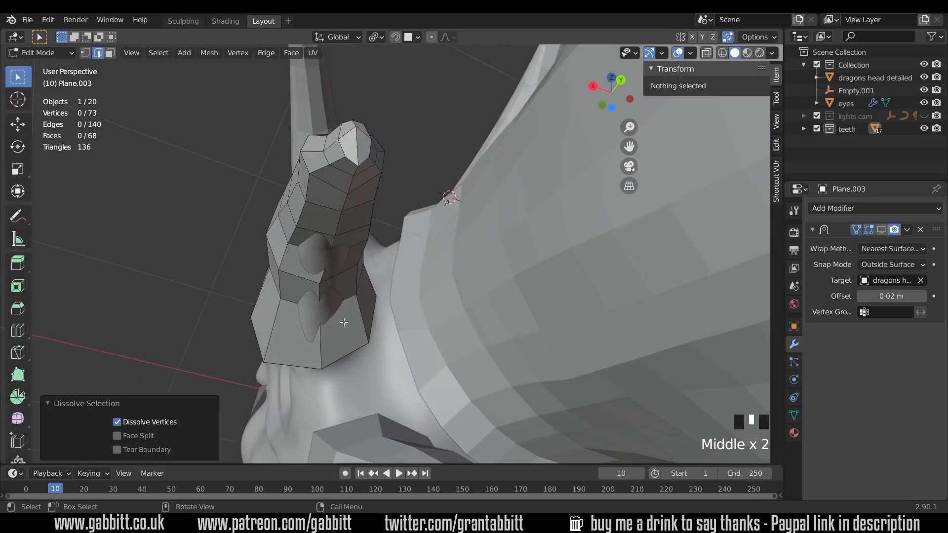
- Reposition two individual vertices of the rear spike shell to enclose the sculpted spike, and finish editing the shell
{"action": "key", "text": "1"}
{"action": "left_click", "coordinate": [321, 302]}
{"action": "key", "text": "g"}
{"action": "left_click", "coordinate": [336, 337]}
{"action": "left_click", "coordinate": [497, 283]}
{"action": "key", "text": "g"}
{"action": "left_click", "coordinate": [499, 297]}
{"action": "scroll", "coordinate": [518, 293], "scroll_direction": "down", "scroll_amount": 4}
{"action": "key", "text": "Tab"}
{"action": "middle_click_drag", "start_coordinate": [617, 262], "coordinate": [489, 288]}
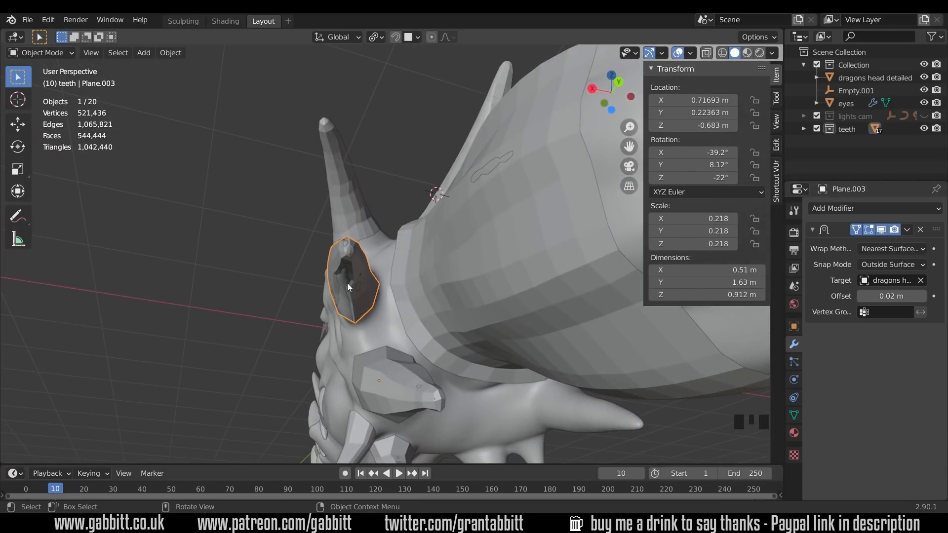
- Join the two fitted spike shells behind the jaw to the main low-poly mesh
{"action": "middle_click_drag", "start_coordinate": [413, 327], "coordinate": [464, 305]}
{"action": "scroll", "coordinate": [440, 329], "scroll_direction": "down", "scroll_amount": 2}
{"action": "left_click", "coordinate": [464, 305], "text": "shift"}
{"action": "left_click", "coordinate": [582, 296], "text": "shift"}
{"action": "key", "text": "ctrl+j"}
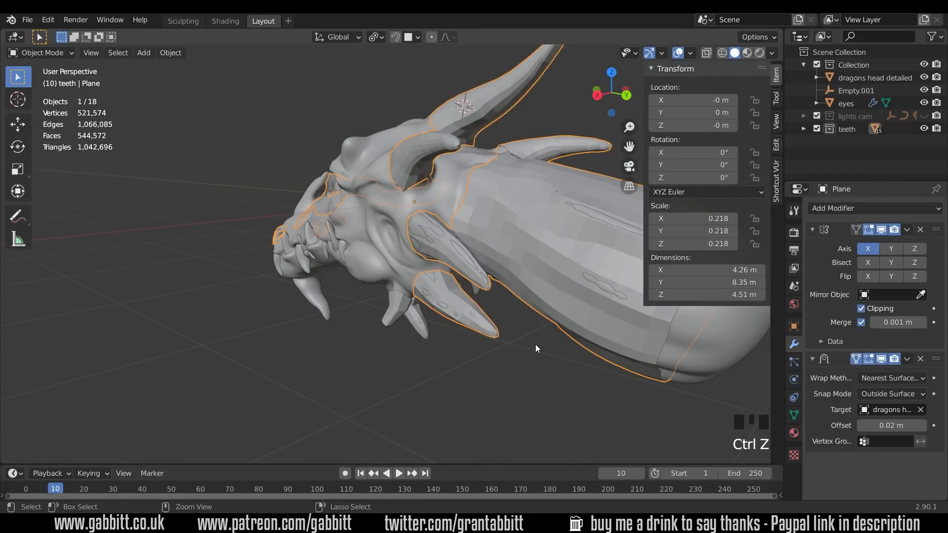
{"action": "middle_click_drag", "start_coordinate": [516, 355], "coordinate": [474, 316]}
{"action": "left_click", "coordinate": [459, 285]}
{"action": "left_click", "coordinate": [553, 217], "text": "shift"}
{"action": "key", "text": "ctrl+j"}
{"action": "middle_click_drag", "start_coordinate": [568, 277], "coordinate": [545, 306]}
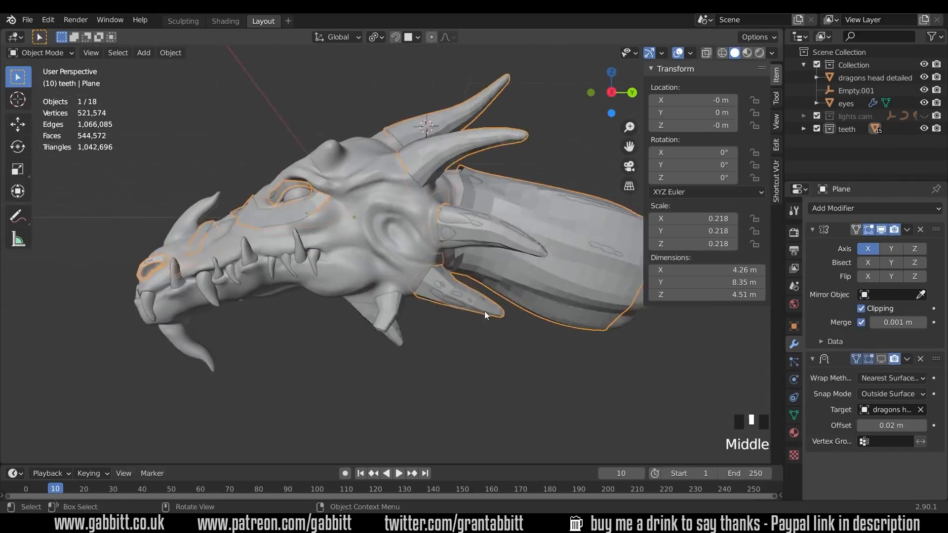
- Try duplicating the small jaw spike shell and placing the copy over the chin spike in side view
{"action": "key", "text": "KP_3"}
{"action": "left_click", "coordinate": [415, 266]}
{"action": "key", "text": "shift+d"}
{"action": "left_click", "coordinate": [224, 319]}
{"action": "key", "text": "ctrl+z"}
{"action": "left_click", "coordinate": [881, 230]}
{"action": "key", "text": "shift+d"}
{"action": "key", "text": "KP_3"}
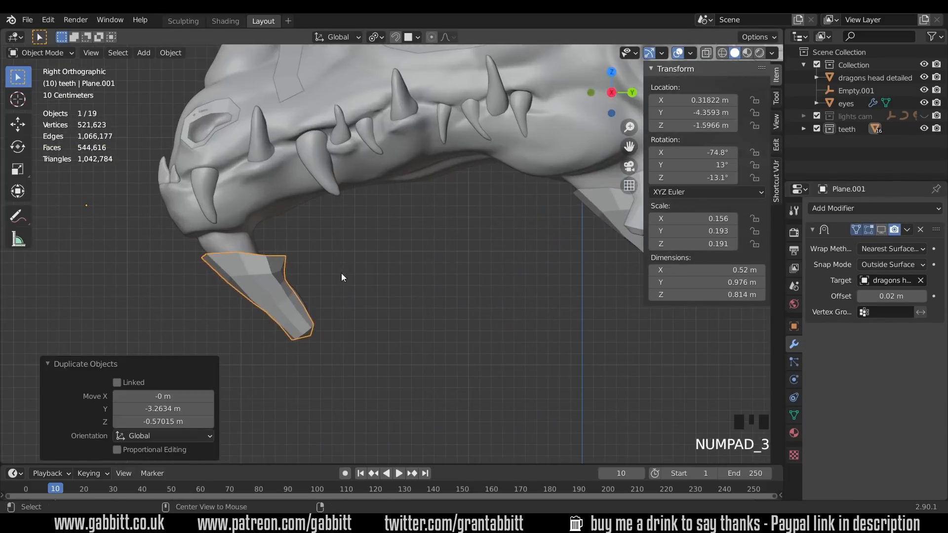
- Try fitting the copied shell to the chin spike by moving its edge ring and adding a loop
{"action": "key", "text": "Tab"}
{"action": "left_click", "coordinate": [354, 274], "text": "alt"}
{"action": "key", "text": "g"}
{"action": "left_click", "coordinate": [311, 242]}
{"action": "key", "text": "ctrl+r"}
{"action": "key", "text": "Tab"}
- Try shifting the copied shell about 0.61 m along X towards the head's midline, inspect its mesh and delete it
{"action": "key", "text": "KP_1"}
{"action": "key", "text": "g"}
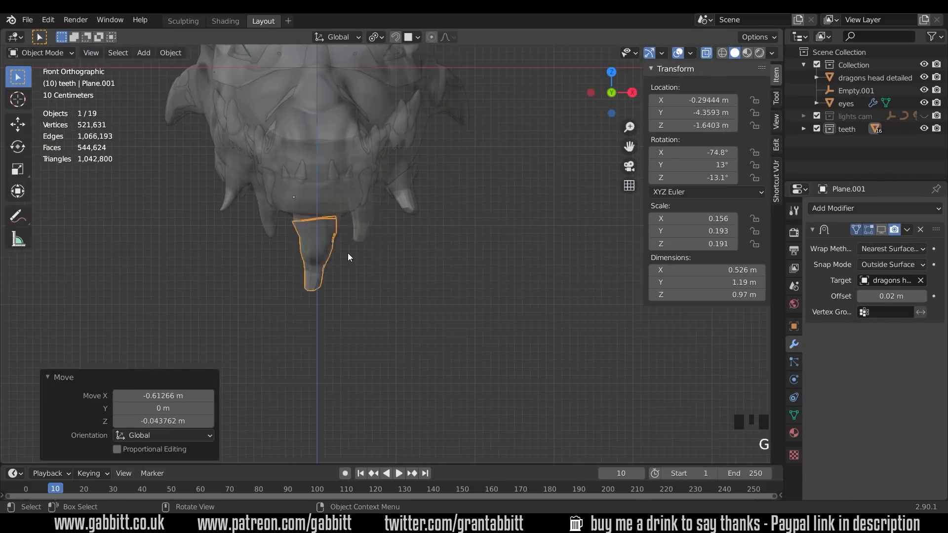
{"action": "left_click", "coordinate": [364, 243]}
{"action": "key", "text": "Tab"}
{"action": "middle_click_drag", "start_coordinate": [393, 254], "coordinate": [591, 262]}
{"action": "middle_click_drag", "start_coordinate": [371, 276], "coordinate": [400, 256]}
{"action": "scroll", "coordinate": [369, 245], "scroll_direction": "down", "scroll_amount": 2}
{"action": "key", "text": "Tab"}
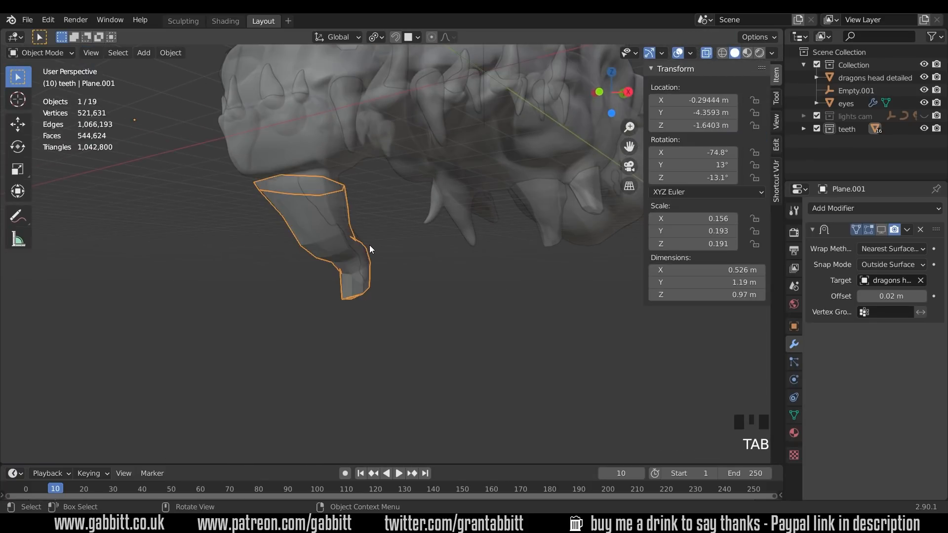
{"action": "key", "text": "Delete"}
- Duplicate the top horn's linked geometry within the main mesh, placing the copy about 0.96 m higher along Z
{"action": "scroll", "coordinate": [380, 243], "scroll_direction": "down", "scroll_amount": 5}
{"action": "middle_click_drag", "start_coordinate": [388, 241], "coordinate": [386, 307], "text": "shift"}
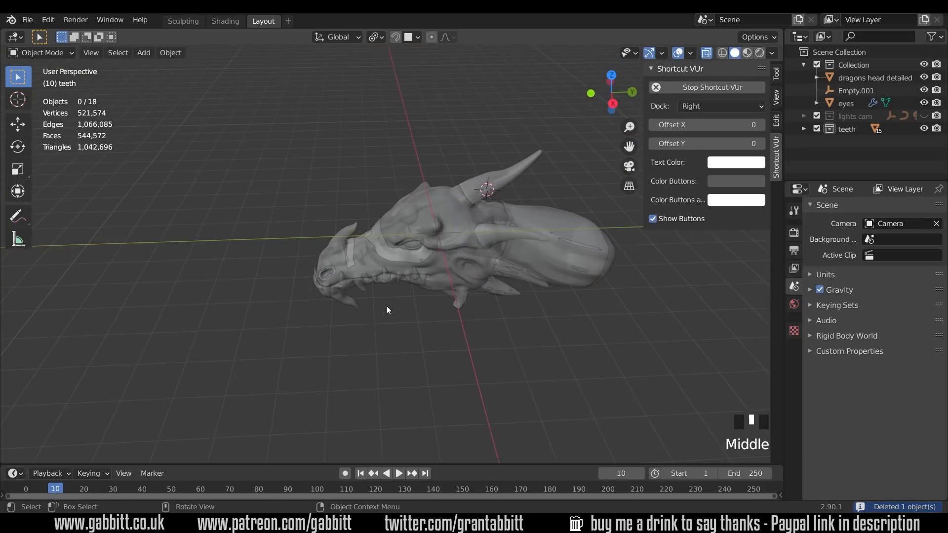
{"action": "left_click", "coordinate": [508, 177]}
{"action": "scroll", "coordinate": [451, 182], "scroll_direction": "up", "scroll_amount": 4}
{"action": "middle_click_drag", "start_coordinate": [515, 180], "coordinate": [410, 168]}
{"action": "left_click", "coordinate": [451, 182]}
{"action": "middle_click_drag", "start_coordinate": [402, 246], "coordinate": [392, 314], "text": "shift"}
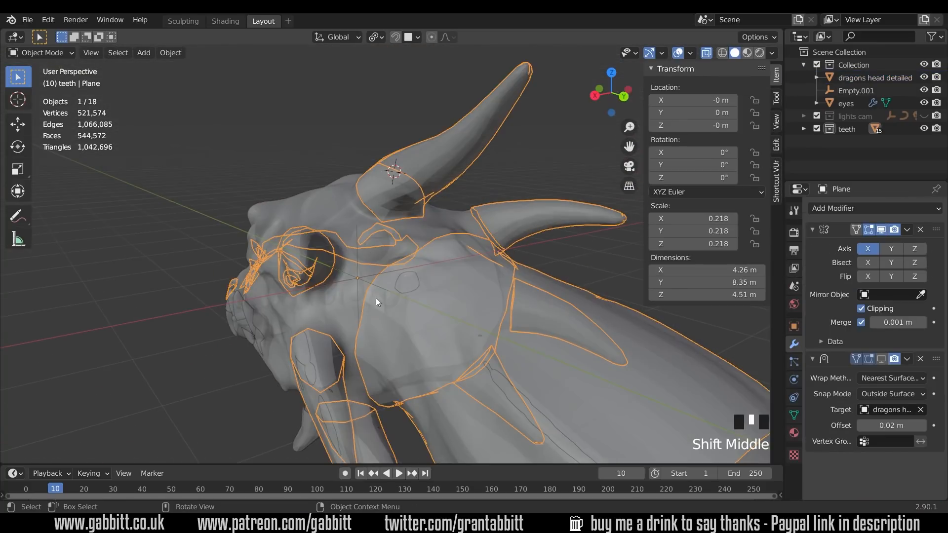
{"action": "key", "text": "Tab"}
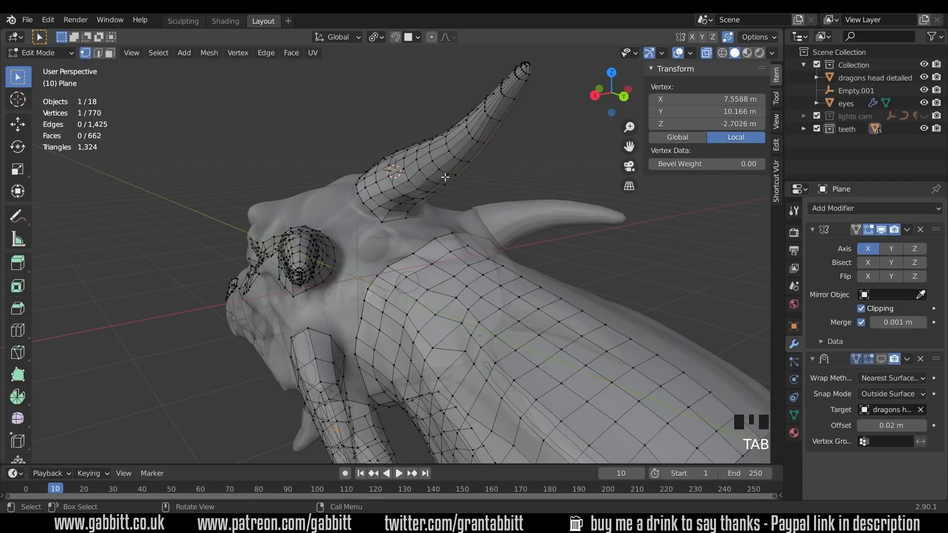
{"action": "key", "text": "l"}
{"action": "middle_click_drag", "start_coordinate": [444, 176], "coordinate": [485, 180]}
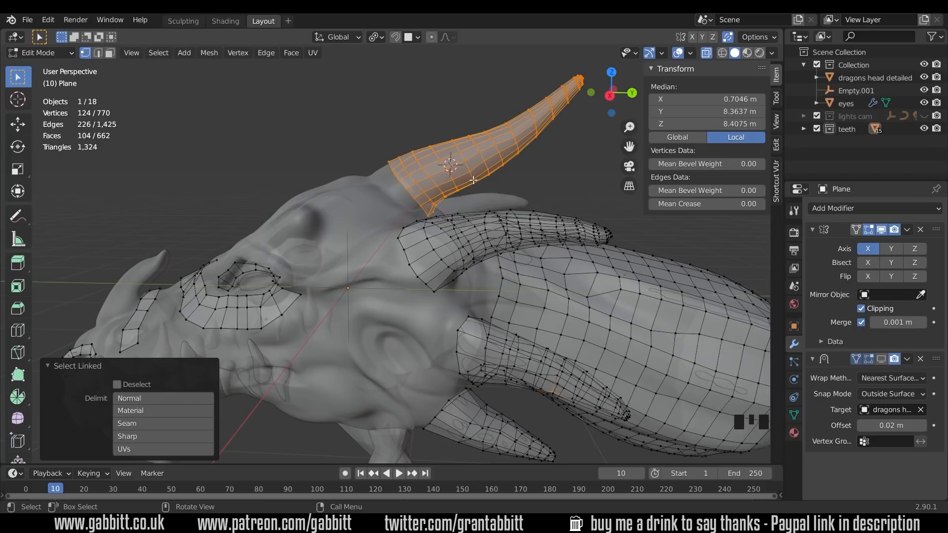
{"action": "key", "text": "z"}
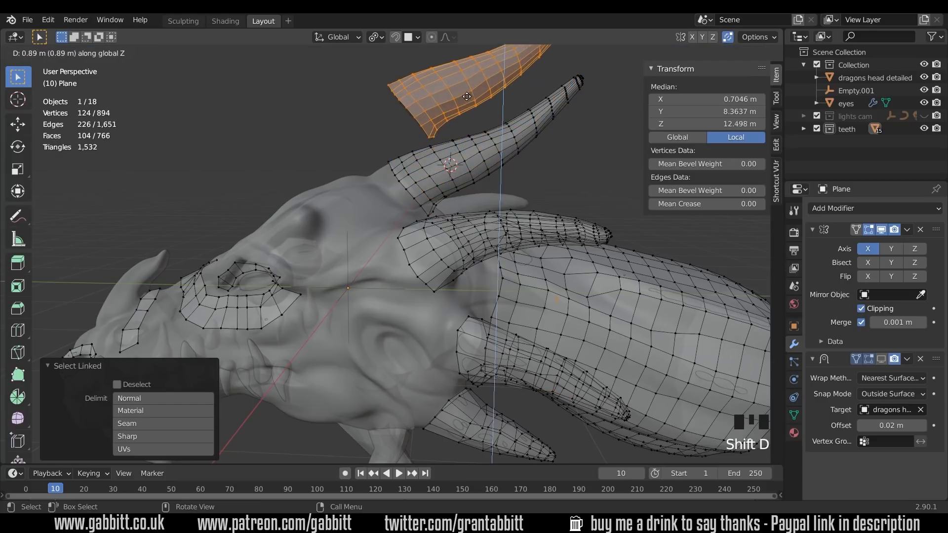
{"action": "scroll", "coordinate": [461, 144], "scroll_direction": "down", "scroll_amount": 4}
{"action": "key", "text": "KP_3"}
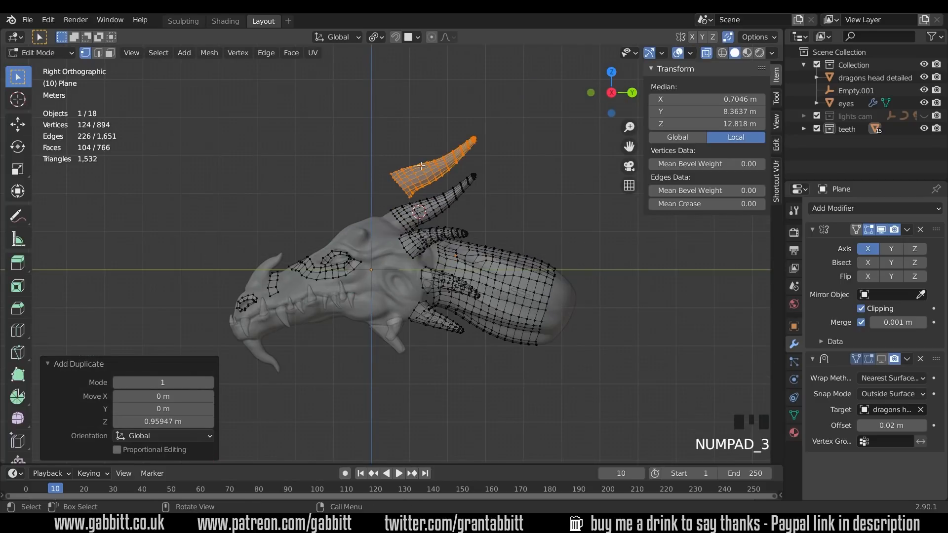
- Move the horn copy down to the chin spike and rotate it to match the spike's direction
{"action": "left_click", "coordinate": [270, 337]}
{"action": "key", "text": "r"}
{"action": "left_click", "coordinate": [307, 348]}
{"action": "key", "text": "g"}
{"action": "left_click", "coordinate": [308, 407]}
{"action": "key", "text": "KP_Decimal"}
{"action": "scroll", "coordinate": [321, 107], "scroll_direction": "up", "scroll_amount": 3}
- Dissolve surplus edge loops of the horn copy at the chin to simplify it
{"action": "key", "text": "2"}
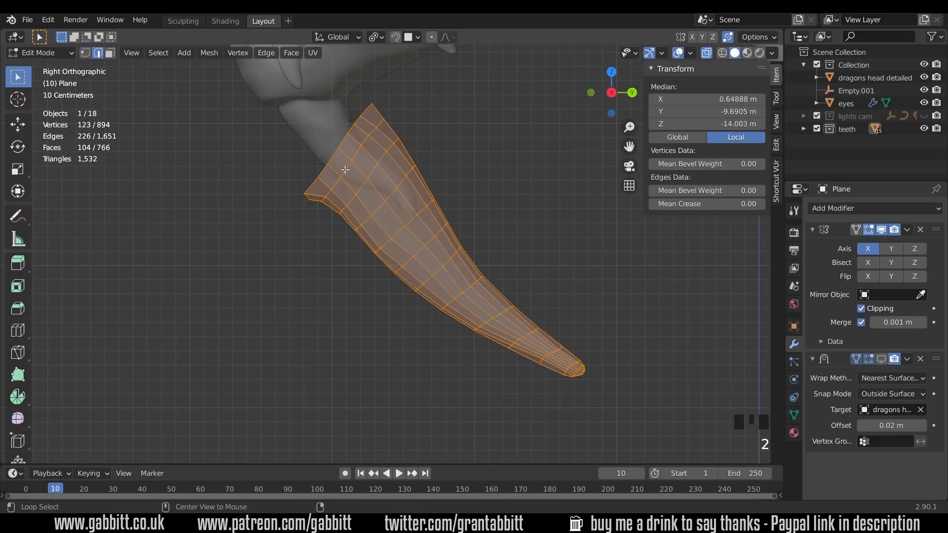
{"action": "key", "text": "ctrl+x"}
{"action": "middle_click_drag", "start_coordinate": [571, 366], "coordinate": [445, 300]}
{"action": "scroll", "coordinate": [491, 224], "scroll_direction": "up", "scroll_amount": 2}
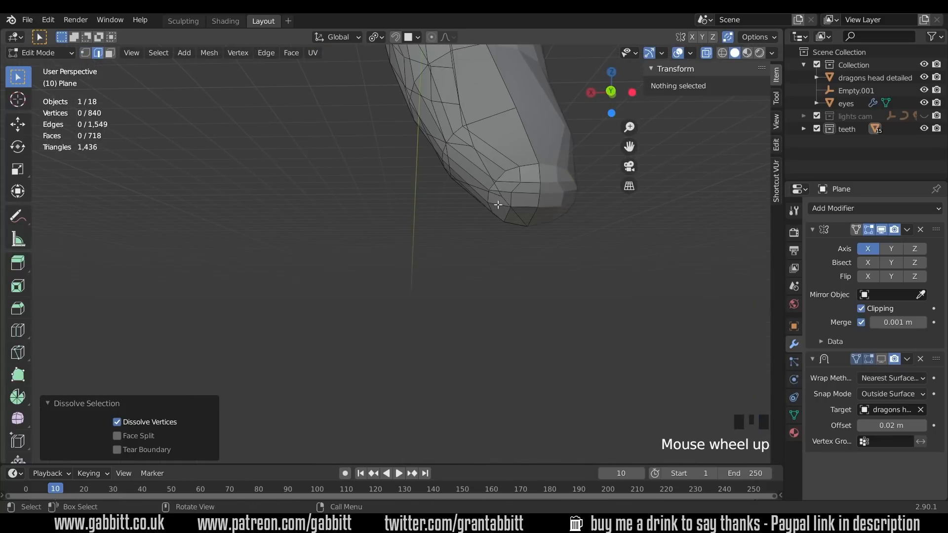
{"action": "middle_click_drag", "start_coordinate": [501, 190], "coordinate": [479, 221]}
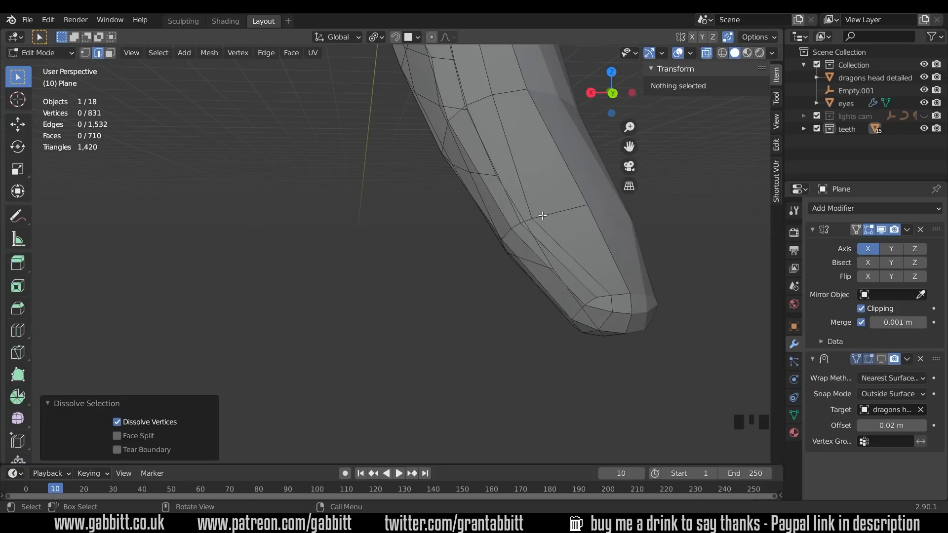
- Separate the chin horn copy from the main mesh into its own object
{"action": "key", "text": "KP_3"}
{"action": "scroll", "coordinate": [525, 233], "scroll_direction": "up", "scroll_amount": 3}
{"action": "key", "text": "l"}
{"action": "key", "text": "p"}
{"action": "left_click", "coordinate": [580, 246]}
{"action": "key", "text": "Tab"}
- Recentre the chin shell's origin on its geometry, scale the object down to 0.141 and move it over the chin spike
{"action": "left_click", "coordinate": [538, 250]}
{"action": "key", "text": "s"}
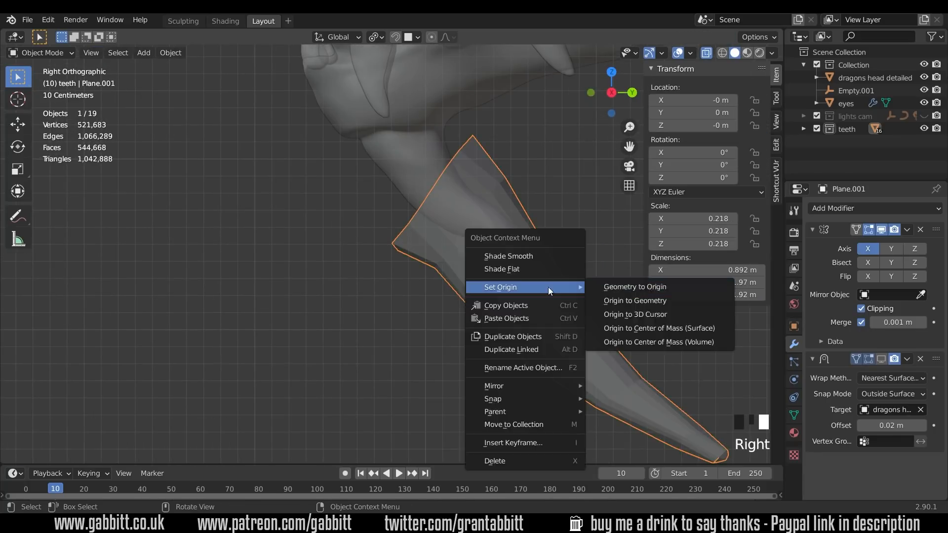
{"action": "key", "text": "s"}
{"action": "key", "text": "g"}
{"action": "left_click", "coordinate": [559, 242]}
- Dissolve, move, rotate and scale the chin shell's cross rings and add an edge loop to follow the spike's bend
{"action": "key", "text": "Tab"}
{"action": "key", "text": "g"}
{"action": "key", "text": "g"}
{"action": "key", "text": "ctrl+x"}
{"action": "key", "text": "g"}
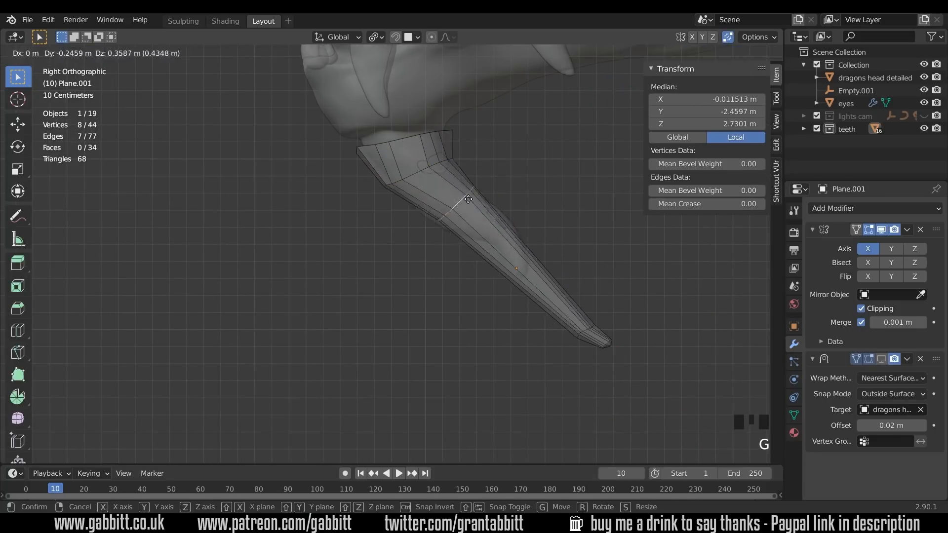
{"action": "left_click", "coordinate": [490, 229]}
{"action": "key", "text": "r"}
{"action": "key", "text": "s"}
{"action": "key", "text": "ctrl+r"}
{"action": "key", "text": "g"}
- Set the detailed dragon head as the chin shell's mirror object and move all its geometry onto the midline
{"action": "middle_click_drag", "start_coordinate": [514, 230], "coordinate": [691, 237]}
{"action": "key", "text": "Tab"}
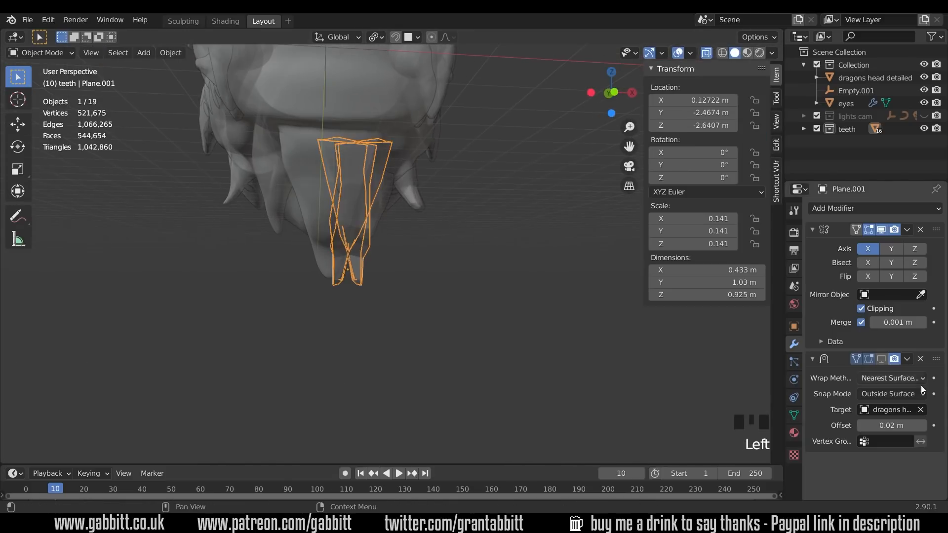
{"action": "left_click", "coordinate": [920, 295]}
{"action": "key", "text": "Tab"}
{"action": "key", "text": "KP_1"}
{"action": "key", "text": "a"}
{"action": "key", "text": "g"}
- Shift a middle ring of the chin shell along X by about 0.05 m and dissolve one surplus cross ring
{"action": "middle_click_drag", "start_coordinate": [419, 213], "coordinate": [499, 207]}
{"action": "left_click", "coordinate": [439, 201], "text": "alt"}
{"action": "key", "text": "g"}
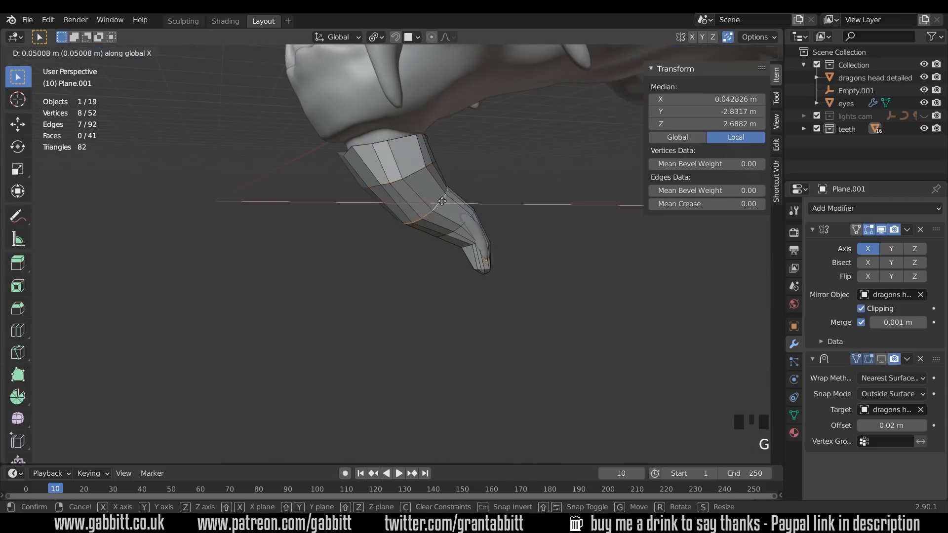
{"action": "left_click", "coordinate": [439, 201]}
{"action": "key", "text": "1"}
{"action": "key", "text": "2"}
{"action": "key", "text": "ctrl+x"}
- Reposition individual vertices in the upper part of the chin shell to even out its faces
{"action": "key", "text": "1"}
{"action": "key", "text": "g"}
{"action": "key", "text": "g"}
{"action": "middle_click_drag", "start_coordinate": [444, 168], "coordinate": [444, 197]}
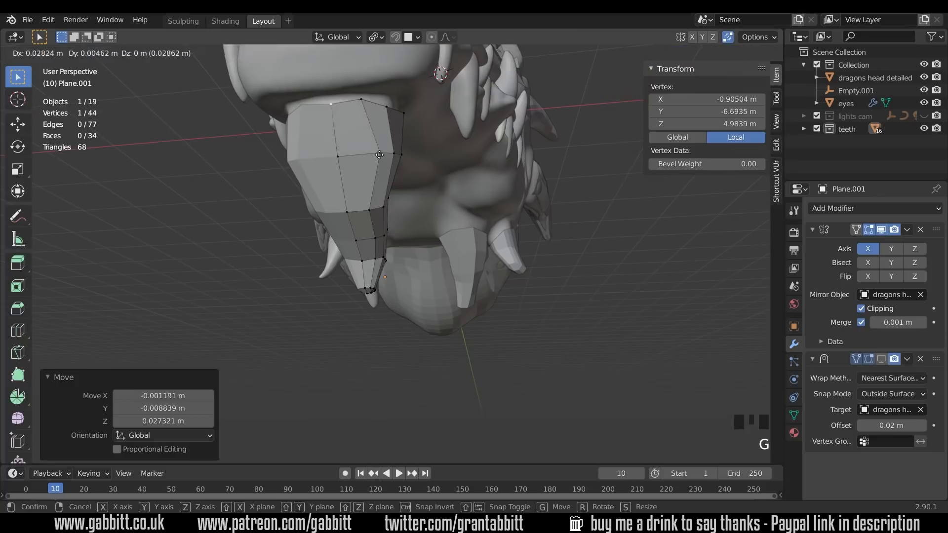
{"action": "left_click", "coordinate": [380, 155]}
{"action": "key", "text": "g"}
{"action": "key", "text": "g"}
{"action": "key", "text": "Tab"}
- Duplicate the chin shell, turn the copy 90.3° about X and place it over the nose horn
{"action": "middle_click_drag", "start_coordinate": [435, 237], "coordinate": [461, 279], "text": "shift"}
{"action": "key", "text": "KP_3"}
{"action": "key", "text": "shift+d"}
{"action": "left_click", "coordinate": [422, 208]}
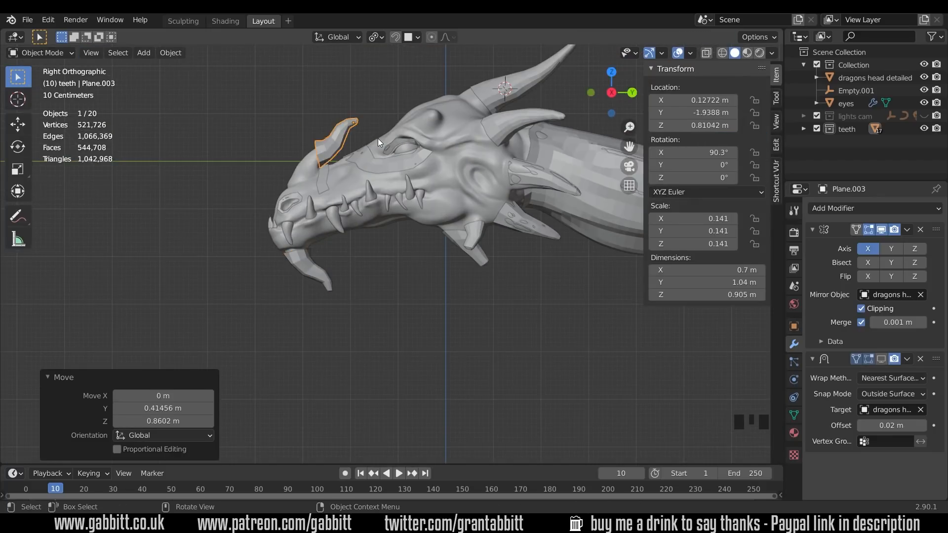
{"action": "key", "text": "g"}
{"action": "left_click", "coordinate": [336, 164]}
- Scale the nose horn shell's base ring by 1.382 and move it onto the snout surface
{"action": "key", "text": "KP_Decimal"}
{"action": "key", "text": "Tab"}
{"action": "key", "text": "alt+z"}
{"action": "left_click", "coordinate": [365, 372], "text": "alt"}
{"action": "left_click", "coordinate": [374, 318], "text": "alt"}
{"action": "key", "text": "g"}
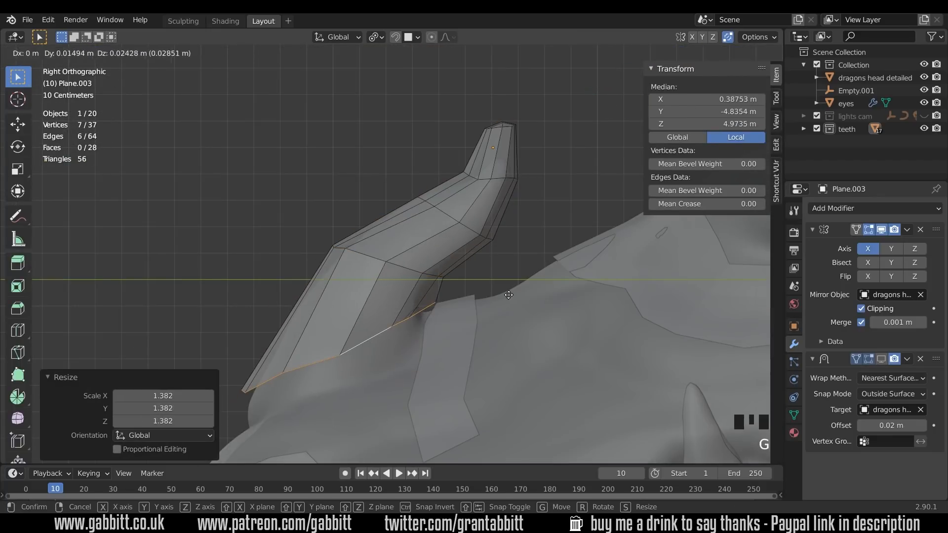
{"action": "left_click_drag", "start_coordinate": [547, 194], "coordinate": [547, 196]}
- Scale a middle ring of the nose horn shell by 1.073 and move it about -0.1 m along X
{"action": "left_click", "coordinate": [470, 226], "text": "alt"}
{"action": "key", "text": "s"}
{"action": "middle_click_drag", "start_coordinate": [380, 262], "coordinate": [553, 262]}
{"action": "key", "text": "g"}
{"action": "key", "text": "x"}
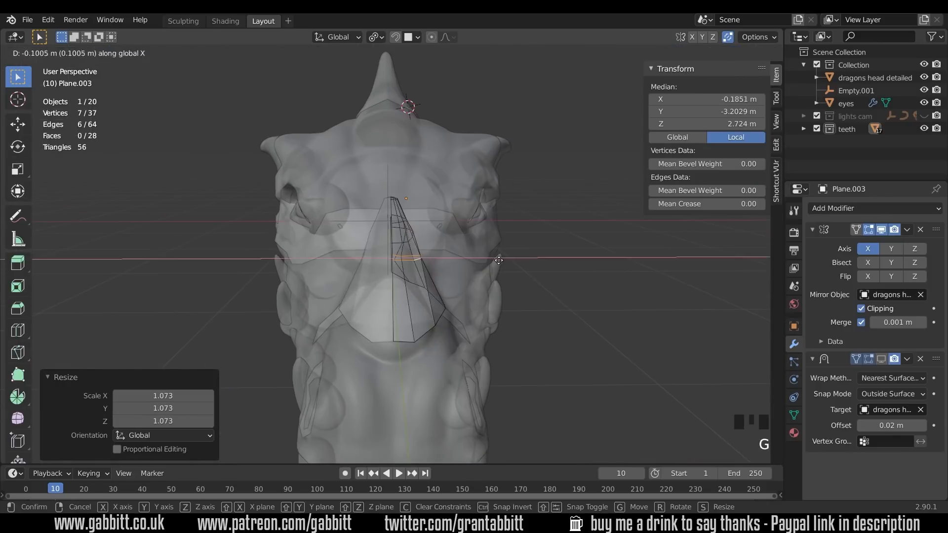
- Slide and reposition individual vertices of the nose horn shell to follow the sculpted horn, and finish editing it
{"action": "middle_click_drag", "start_coordinate": [474, 237], "coordinate": [400, 260]}
{"action": "key", "text": "1"}
{"action": "left_click", "coordinate": [401, 259]}
{"action": "key", "text": "g"}
{"action": "key", "text": "g"}
{"action": "left_click", "coordinate": [408, 257]}
{"action": "middle_click_drag", "start_coordinate": [543, 256], "coordinate": [453, 213]}
{"action": "key", "text": "g"}
{"action": "middle_click_drag", "start_coordinate": [459, 305], "coordinate": [400, 355]}
{"action": "key", "text": "g"}
{"action": "left_click", "coordinate": [568, 203]}
{"action": "key", "text": "g"}
{"action": "left_click", "coordinate": [571, 200]}
{"action": "key", "text": "Tab"}
- Join the remaining horn and spike shells to the main mesh and enable its Shrinkwrap modifier in the viewport
{"action": "middle_click_drag", "start_coordinate": [571, 200], "coordinate": [487, 295]}
{"action": "left_click", "coordinate": [486, 294], "text": "shift"}
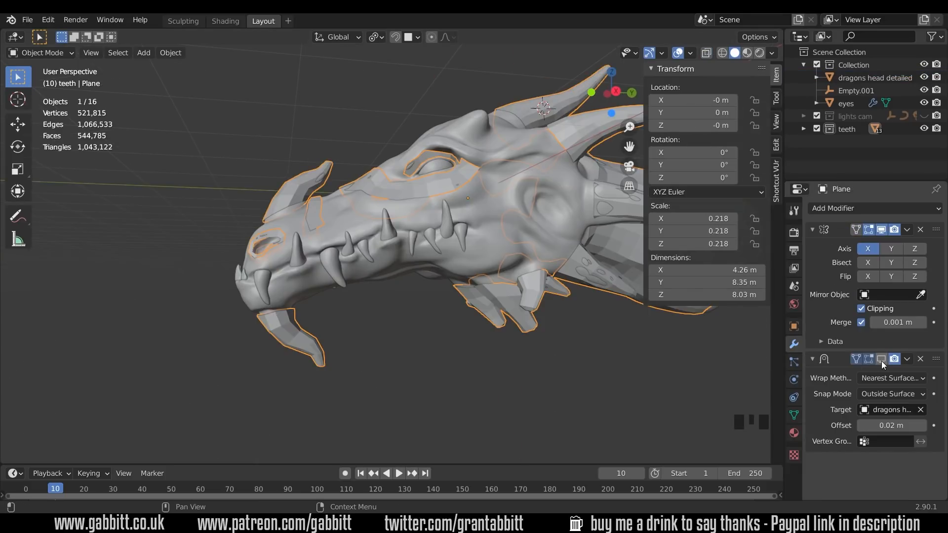
{"action": "left_click", "coordinate": [881, 360]}
{"action": "middle_click_drag", "start_coordinate": [454, 339], "coordinate": [531, 337]}
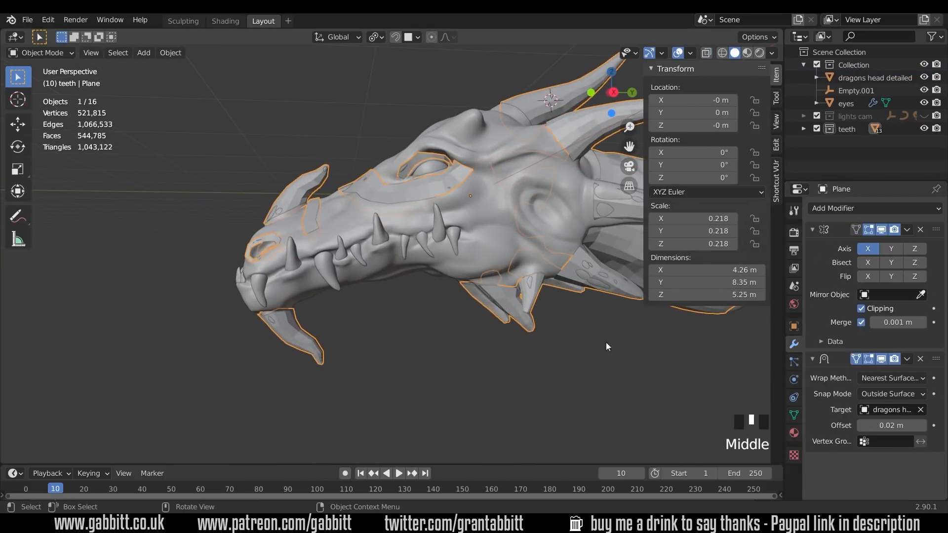
- Compare the main mesh with and without the Shrinkwrap modifier in the viewport
{"action": "left_click", "coordinate": [881, 359]}
{"action": "left_click", "coordinate": [880, 360]}
{"action": "left_click", "coordinate": [881, 359]}
{"action": "left_click", "coordinate": [881, 359]}
{"action": "middle_click_drag", "start_coordinate": [603, 325], "coordinate": [582, 326]}
- Apply the mesh's Shrinkwrap modifier, then add a new one targeting the detailed dragon head with a 0.02 m offset
{"action": "left_click", "coordinate": [906, 359]}
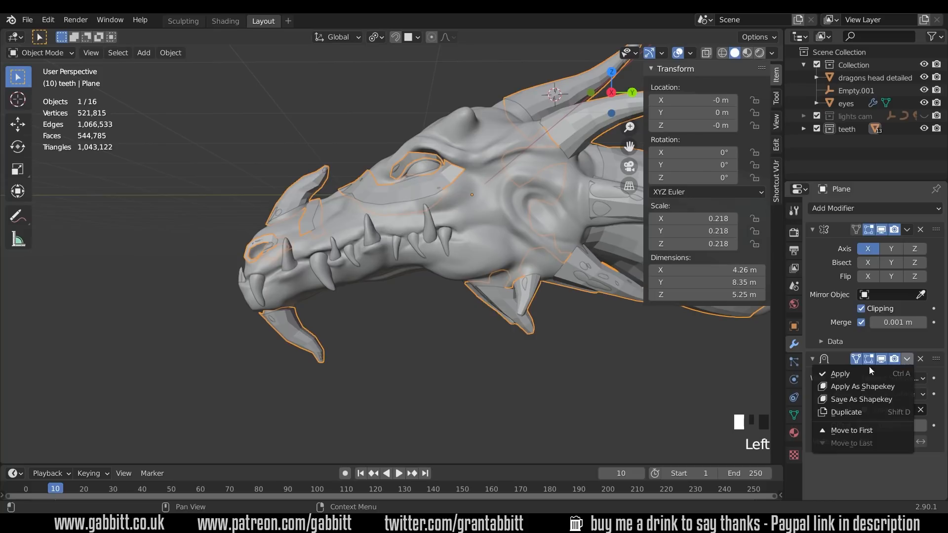
{"action": "left_click", "coordinate": [860, 370]}
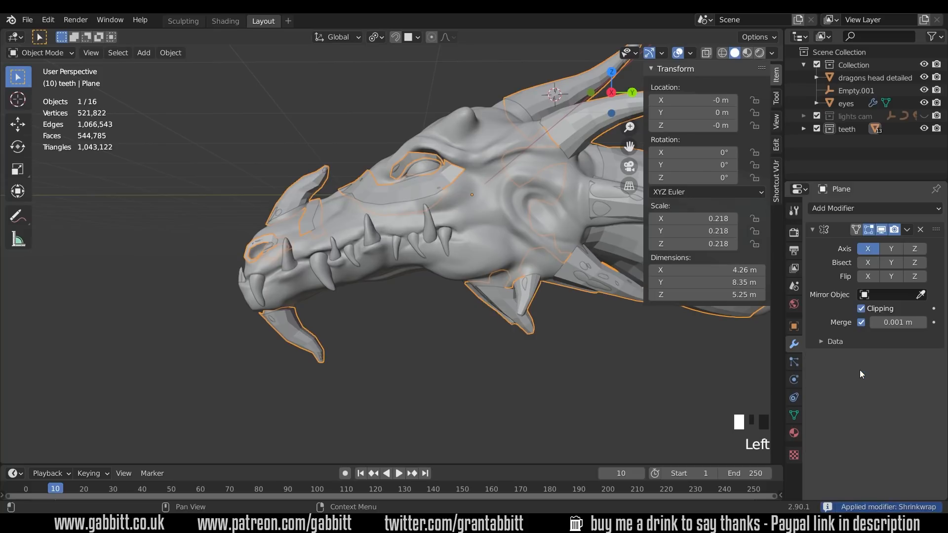
{"action": "left_click", "coordinate": [867, 207]}
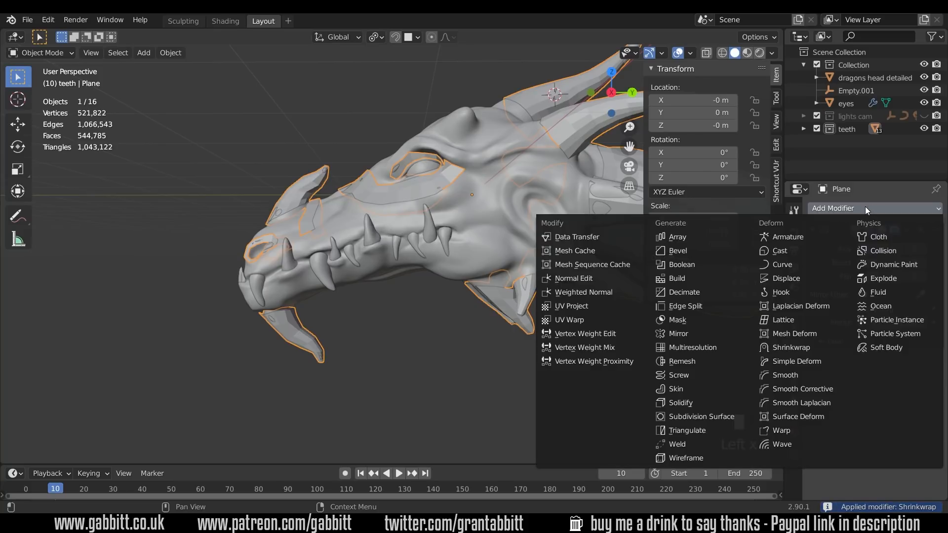
{"action": "left_click", "coordinate": [788, 347]}
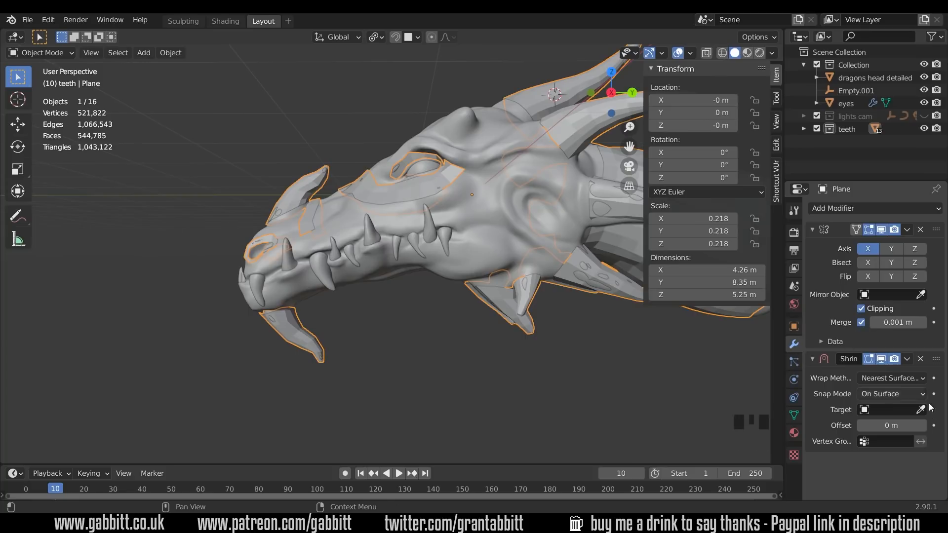
{"action": "left_click", "coordinate": [490, 249]}
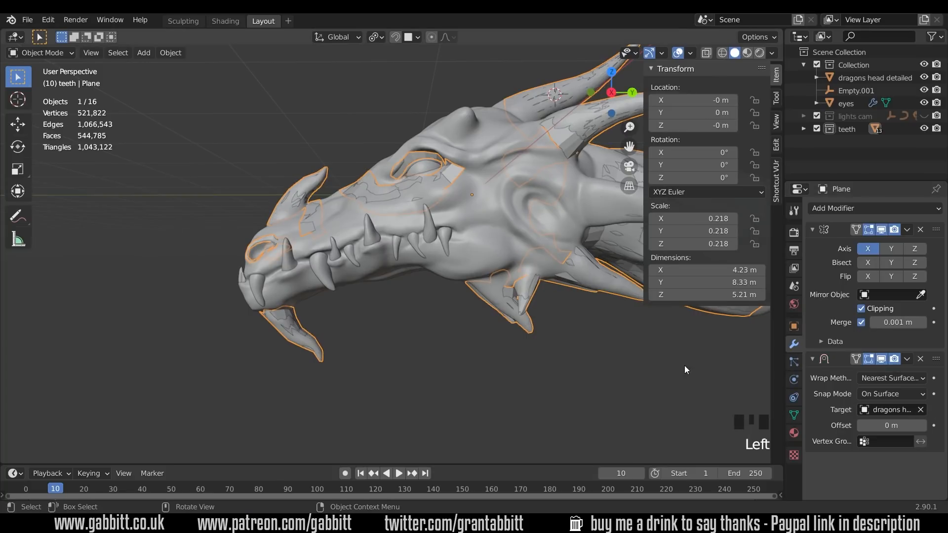
{"action": "left_click", "coordinate": [922, 426]}
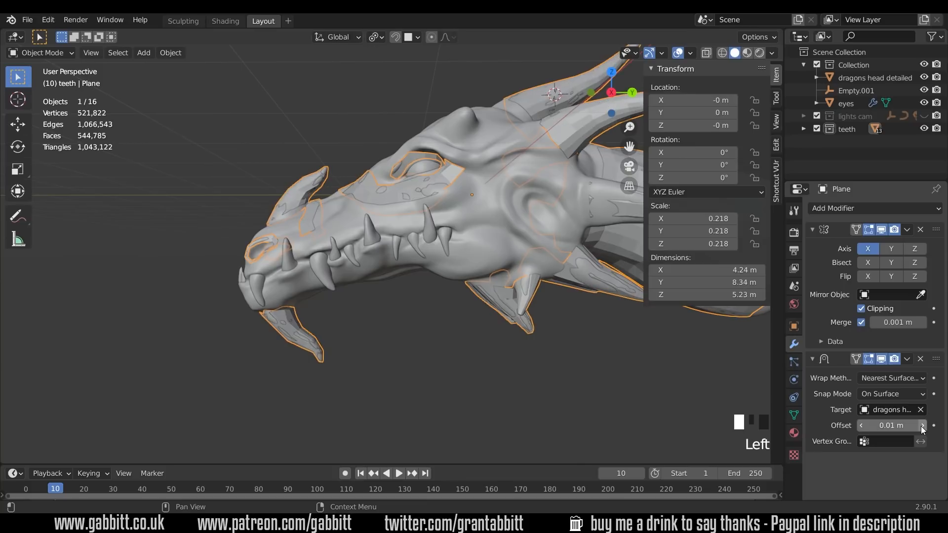
{"action": "left_click", "coordinate": [922, 428]}
{"action": "middle_click_drag", "start_coordinate": [349, 302], "coordinate": [371, 306]}
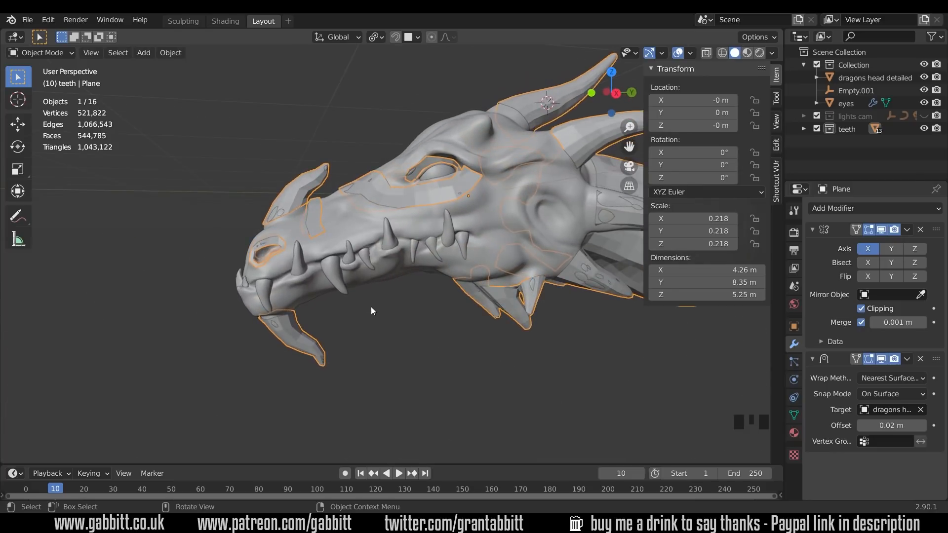
- Move the retopology mesh to the Scene Collection, hide the teeth collection and start editing the mesh
{"action": "scroll", "coordinate": [371, 307], "scroll_direction": "up", "scroll_amount": 3}
{"action": "left_click", "coordinate": [923, 129]}
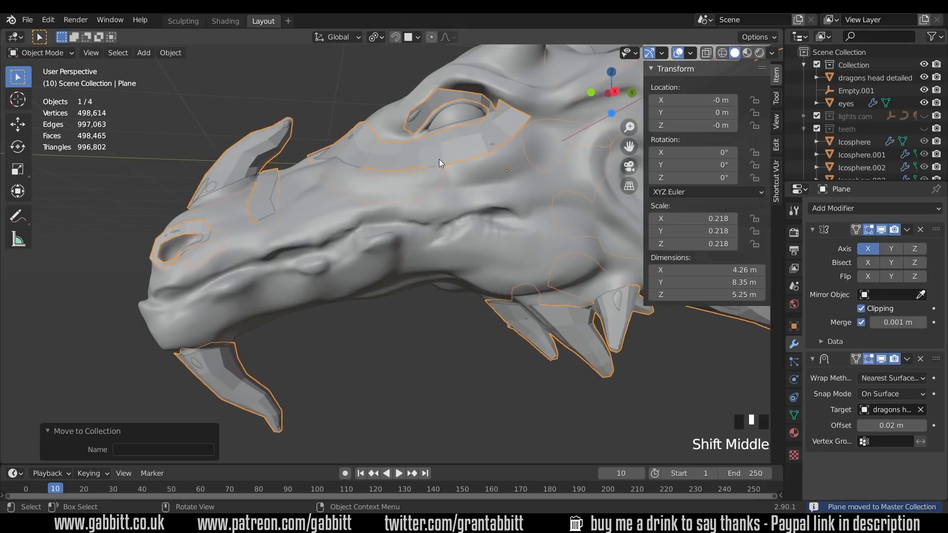
{"action": "key", "text": "Tab"}
- Try duplicating a single vertex from the eye mesh to the mouth corner and extruding it forward along the lip
{"action": "left_click", "coordinate": [494, 155]}
{"action": "key", "text": "shift+d"}
{"action": "left_click", "coordinate": [524, 225]}
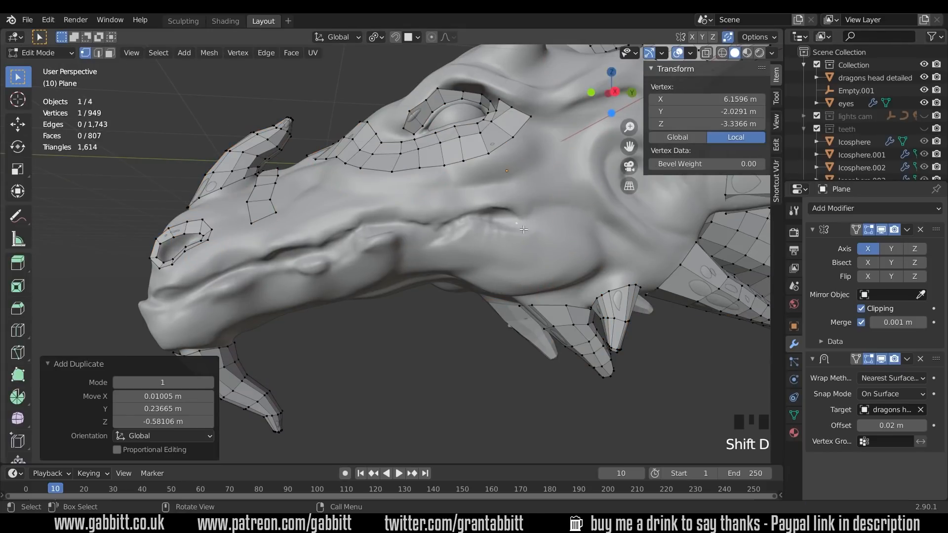
{"action": "scroll", "coordinate": [524, 229], "scroll_direction": "up", "scroll_amount": 2}
{"action": "middle_click_drag", "start_coordinate": [524, 229], "coordinate": [520, 256], "text": "shift"}
{"action": "key", "text": "e"}
{"action": "left_click", "coordinate": [482, 230]}
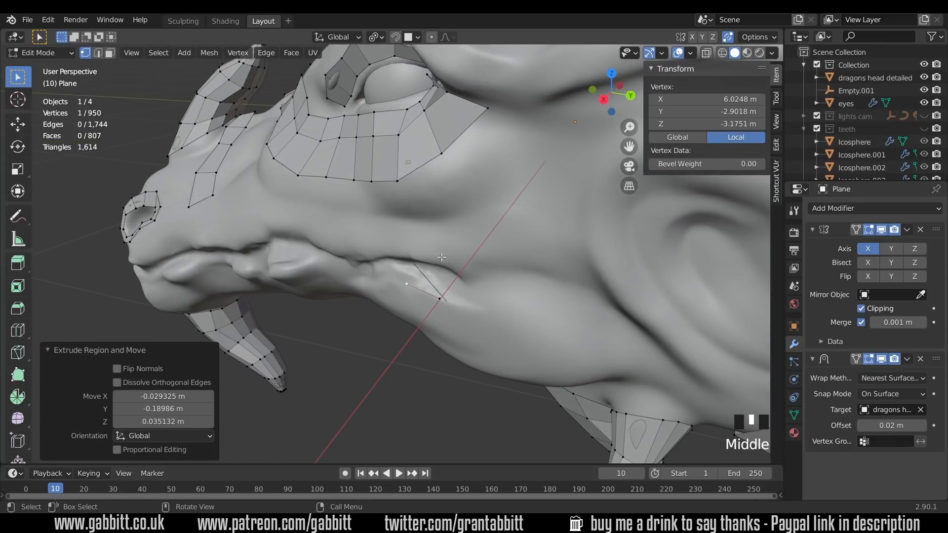
{"action": "middle_click_drag", "start_coordinate": [444, 295], "coordinate": [407, 301]}
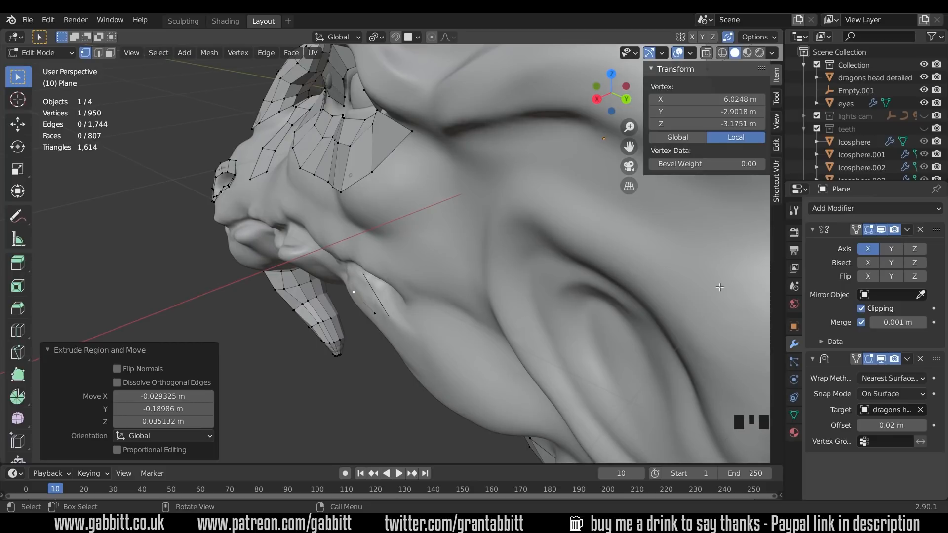
- Turn on snapping and move the vertex onto the sculpted edge of the mouth corner
{"action": "left_click", "coordinate": [395, 37]}
{"action": "middle_click_drag", "start_coordinate": [421, 259], "coordinate": [472, 238]}
{"action": "key", "text": "g"}
{"action": "left_click", "coordinate": [479, 236]}
- Try extruding a chain of single vertices forward along the upper edge of the mouth
{"action": "key", "text": "e"}
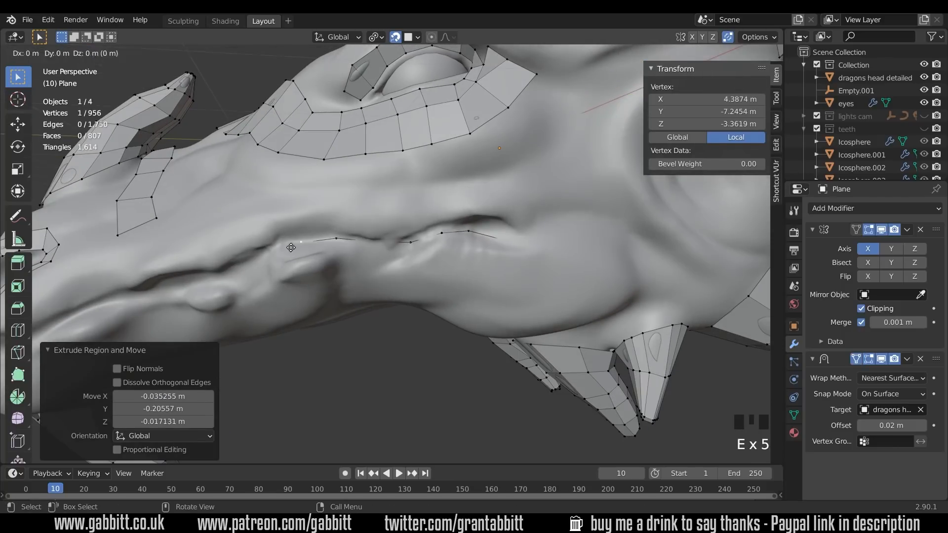
{"action": "left_click", "coordinate": [261, 256]}
{"action": "scroll", "coordinate": [266, 252], "scroll_direction": "down", "scroll_amount": 4}
{"action": "middle_click_drag", "start_coordinate": [277, 252], "coordinate": [316, 244]}
{"action": "left_click", "coordinate": [922, 425]}
{"action": "left_click", "coordinate": [861, 425]}
{"action": "scroll", "coordinate": [393, 221], "scroll_direction": "up", "scroll_amount": 3}
{"action": "middle_click_drag", "start_coordinate": [417, 225], "coordinate": [593, 230]}
{"action": "left_click", "coordinate": [393, 221], "text": "shift"}
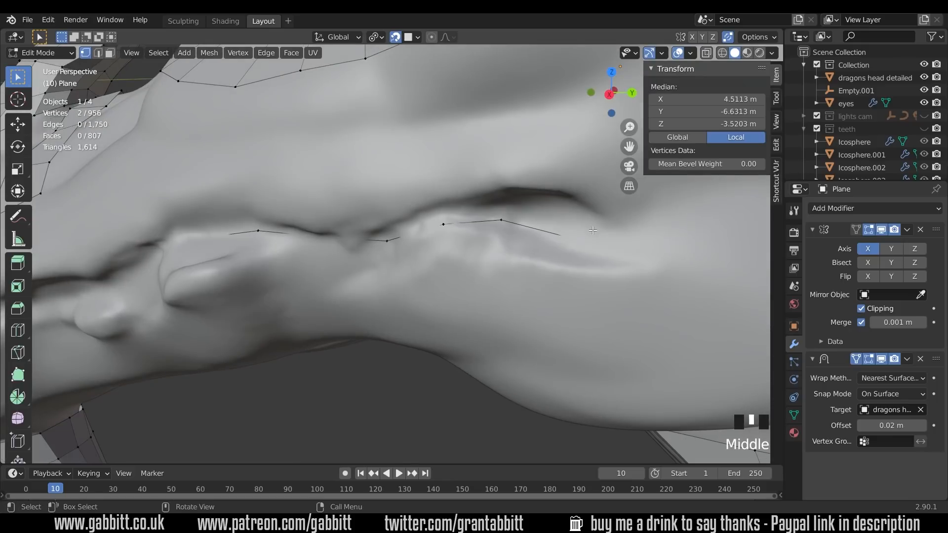
- Undo the chain of single vertices along the mouth
{"action": "key", "text": "ctrl+z"}
{"action": "key", "text": "ctrl+z"}
{"action": "key", "text": "ctrl+z"}
{"action": "key", "text": "ctrl+z"}
{"action": "key", "text": "ctrl+z"}
{"action": "key", "text": "ctrl+z"}
{"action": "key", "text": "ctrl+z"}
{"action": "key", "text": "ctrl+z"}
{"action": "key", "text": "ctrl+z"}
{"action": "key", "text": "ctrl+z"}
- Duplicate a face from beneath the eye to the mouth corner and move its vertices onto the lip edge
{"action": "scroll", "coordinate": [509, 212], "scroll_direction": "down", "scroll_amount": 4}
{"action": "left_click", "coordinate": [439, 126]}
{"action": "key", "text": "shift+d"}
{"action": "left_click", "coordinate": [499, 236]}
{"action": "scroll", "coordinate": [499, 237], "scroll_direction": "up", "scroll_amount": 4}
{"action": "left_click", "coordinate": [475, 266]}
{"action": "key", "text": "g"}
{"action": "left_click", "coordinate": [478, 248]}
{"action": "left_click", "coordinate": [536, 194]}
{"action": "key", "text": "g"}
{"action": "left_click", "coordinate": [551, 227]}
- Extrude the front edge of the mouth-corner face forward along the lip
{"action": "left_click", "coordinate": [412, 39]}
{"action": "left_click", "coordinate": [477, 248], "text": "shift"}
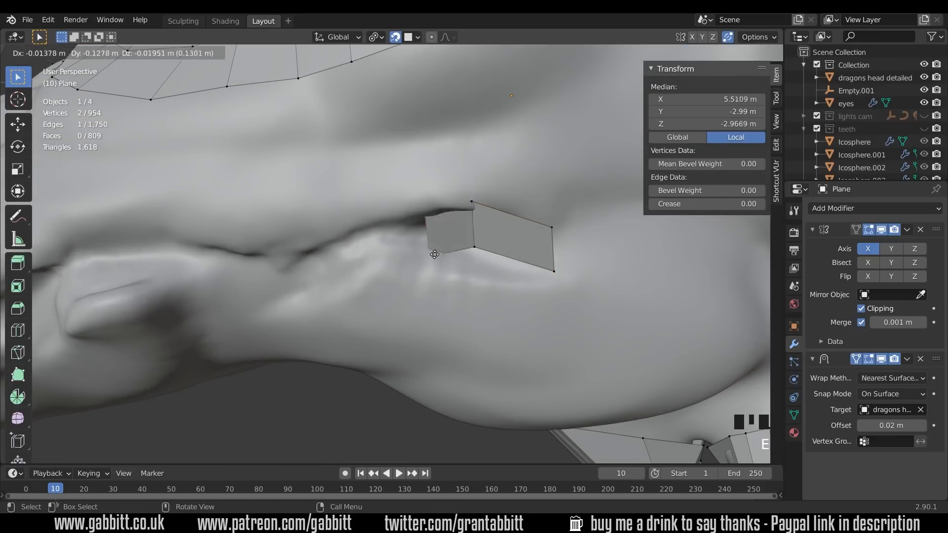
{"action": "key", "text": "e"}
{"action": "left_click", "coordinate": [437, 257]}
{"action": "middle_click_drag", "start_coordinate": [436, 257], "coordinate": [435, 277]}
- Turn off Project onto Self for face snapping and extrude two more faces forward along the mouth
{"action": "left_click", "coordinate": [936, 129]}
{"action": "left_click", "coordinate": [484, 187]}
{"action": "key", "text": "g"}
{"action": "left_click", "coordinate": [412, 38]}
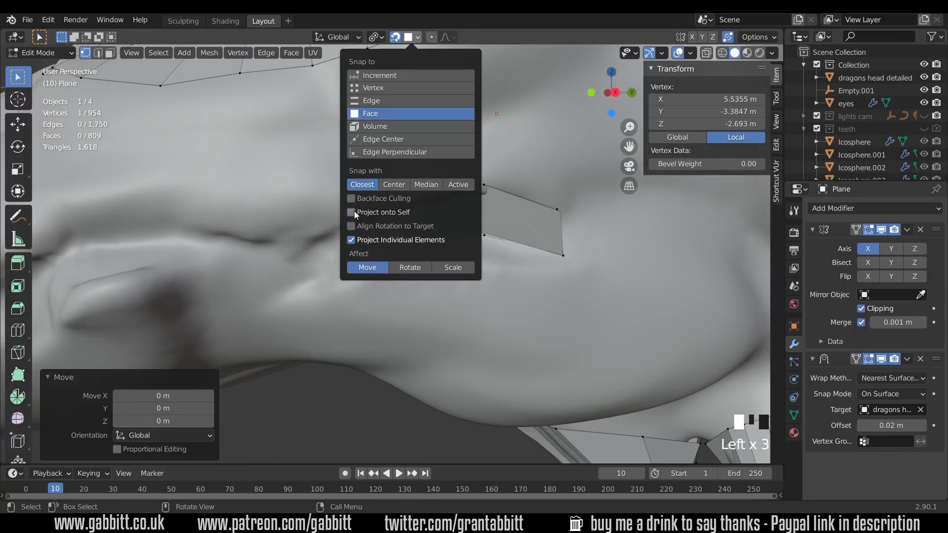
{"action": "left_click", "coordinate": [418, 242], "text": "shift"}
{"action": "key", "text": "e"}
{"action": "left_click", "coordinate": [355, 264]}
{"action": "left_click", "coordinate": [412, 38]}
{"action": "key", "text": "e"}
{"action": "left_click", "coordinate": [295, 280]}
- Reposition the vertices of the lip strip's front edge on the sculpted mouth line
{"action": "left_click", "coordinate": [282, 277]}
{"action": "key", "text": "g"}
{"action": "left_click", "coordinate": [267, 228], "text": "shift"}
{"action": "middle_click_drag", "start_coordinate": [293, 262], "coordinate": [465, 252], "text": "shift"}
{"action": "key", "text": "g"}
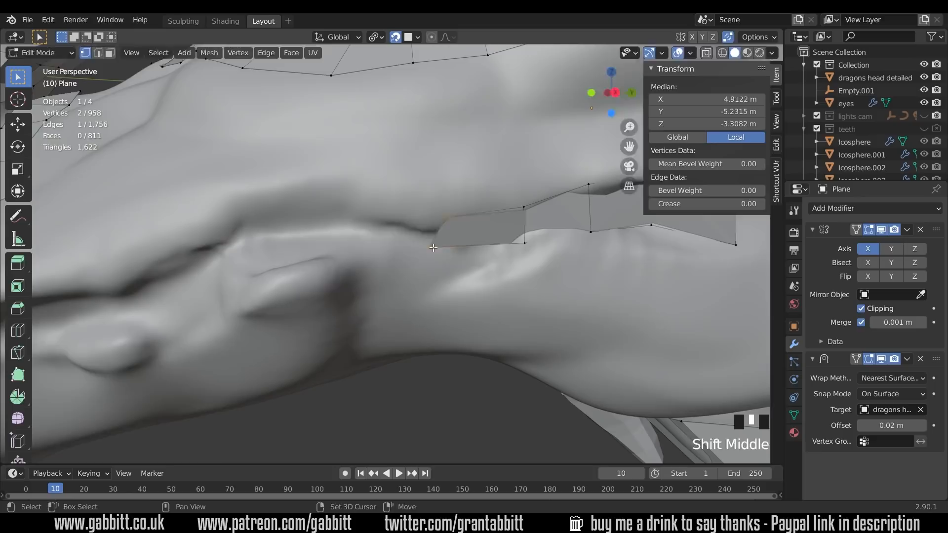
- Extrude the lip strip further towards the snout, rotating and moving its end edge to follow the mouth
{"action": "key", "text": "e"}
{"action": "left_click", "coordinate": [395, 238]}
{"action": "key", "text": "r"}
{"action": "left_click", "coordinate": [287, 252]}
{"action": "key", "text": "g"}
{"action": "middle_click_drag", "start_coordinate": [288, 251], "coordinate": [348, 249]}
{"action": "left_click", "coordinate": [347, 240], "text": "shift"}
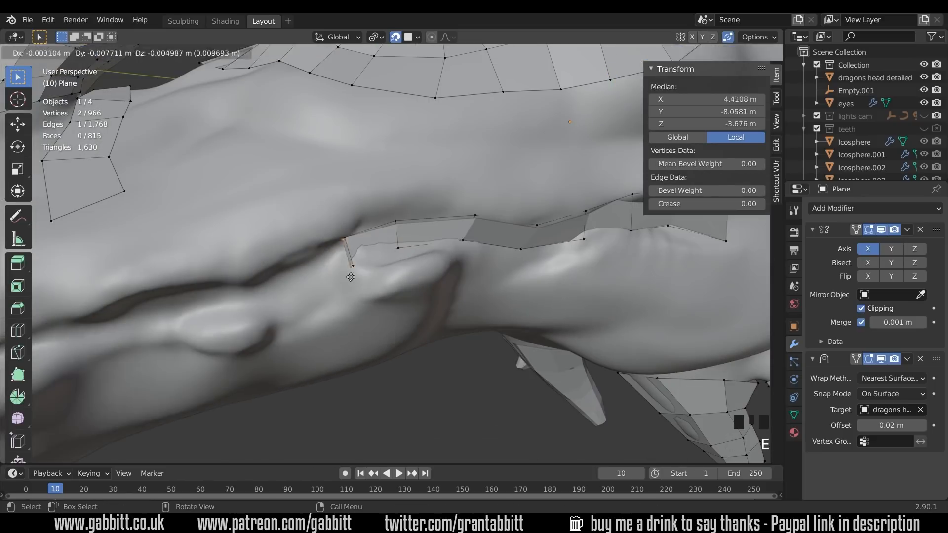
- Continue extruding the lip strip's end edge along the mouth to the front of the snout
{"action": "key", "text": "e"}
{"action": "left_click", "coordinate": [272, 312]}
{"action": "middle_click_drag", "start_coordinate": [271, 312], "coordinate": [573, 302]}
{"action": "key", "text": "e"}
{"action": "left_click", "coordinate": [395, 276]}
{"action": "key", "text": "e"}
{"action": "key", "text": "e"}
{"action": "key", "text": "e"}
{"action": "scroll", "coordinate": [603, 279], "scroll_direction": "down", "scroll_amount": 2}
- Move individual vertices of the lip strip along the side of the snout to follow the mouth opening
{"action": "left_click", "coordinate": [575, 303]}
{"action": "key", "text": "g"}
{"action": "left_click", "coordinate": [545, 323]}
{"action": "key", "text": "g"}
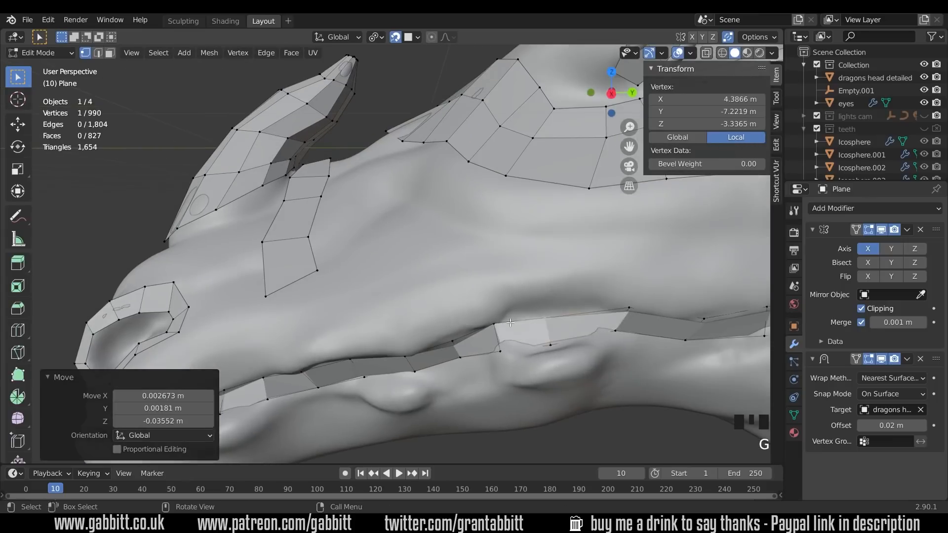
{"action": "left_click", "coordinate": [459, 315]}
{"action": "key", "text": "g"}
{"action": "left_click", "coordinate": [459, 316]}
{"action": "left_click", "coordinate": [495, 316]}
{"action": "key", "text": "g"}
{"action": "middle_click_drag", "start_coordinate": [495, 316], "coordinate": [481, 281]}
{"action": "key", "text": "g"}
{"action": "left_click", "coordinate": [584, 261]}
{"action": "key", "text": "g"}
{"action": "left_click", "coordinate": [580, 299]}
- Select the upper edges of the lip strip at the front of the snout and extrude them upward
{"action": "middle_click_drag", "start_coordinate": [424, 315], "coordinate": [499, 331]}
{"action": "key", "text": "2"}
{"action": "left_click", "coordinate": [324, 339]}
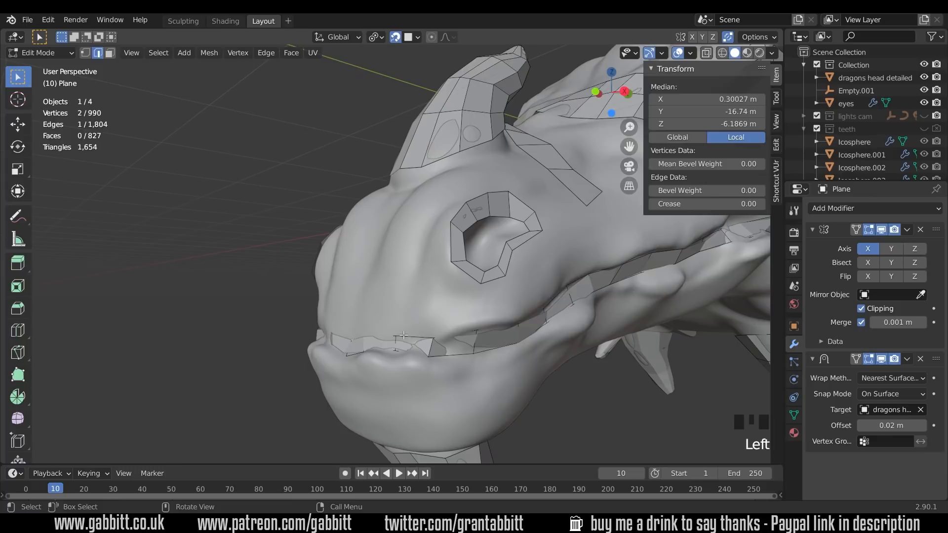
{"action": "left_click", "coordinate": [434, 341], "text": "ctrl"}
{"action": "key", "text": "e"}
{"action": "left_click", "coordinate": [434, 328]}
- Reposition the new upper lip vertices over the sculpted snout below the nostril
{"action": "left_click", "coordinate": [856, 359]}
{"action": "left_click", "coordinate": [395, 331]}
{"action": "key", "text": "g"}
{"action": "left_click", "coordinate": [397, 327]}
{"action": "left_click", "coordinate": [471, 306]}
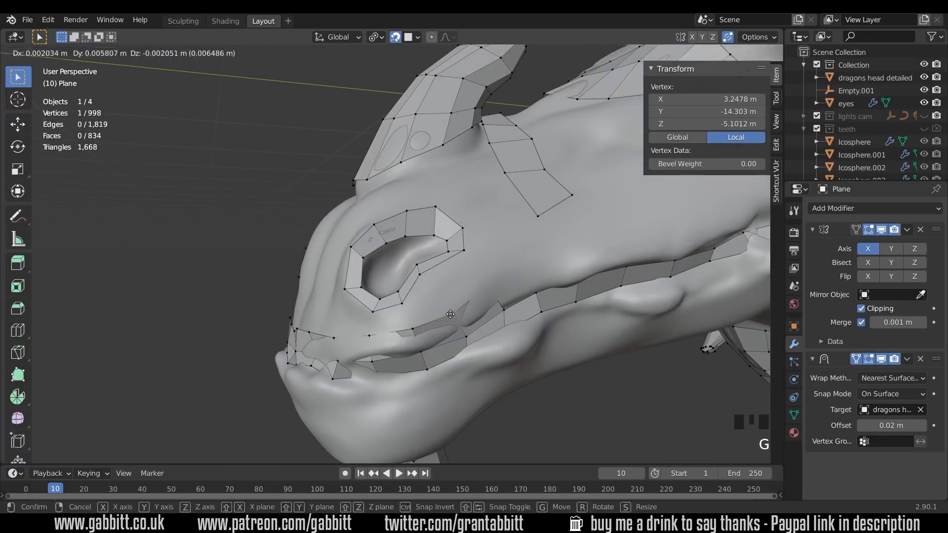
{"action": "key", "text": "g"}
{"action": "left_click", "coordinate": [508, 291]}
{"action": "middle_click_drag", "start_coordinate": [417, 342], "coordinate": [456, 344]}
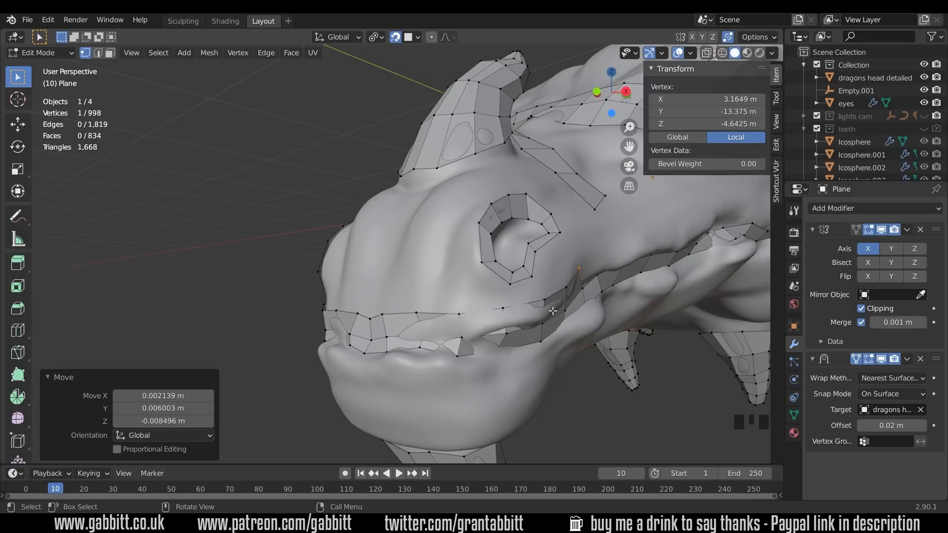
- Add a centred loop cut near the base of the horn behind the cheek and reposition one of its vertices
{"action": "middle_click_drag", "start_coordinate": [616, 323], "coordinate": [538, 275]}
{"action": "middle_click_drag", "start_coordinate": [413, 157], "coordinate": [517, 262], "text": "shift"}
{"action": "key", "text": "ctrl+r"}
{"action": "left_click", "coordinate": [514, 263]}
{"action": "right_click", "coordinate": [515, 262]}
{"action": "scroll", "coordinate": [517, 262], "scroll_direction": "up", "scroll_amount": 2}
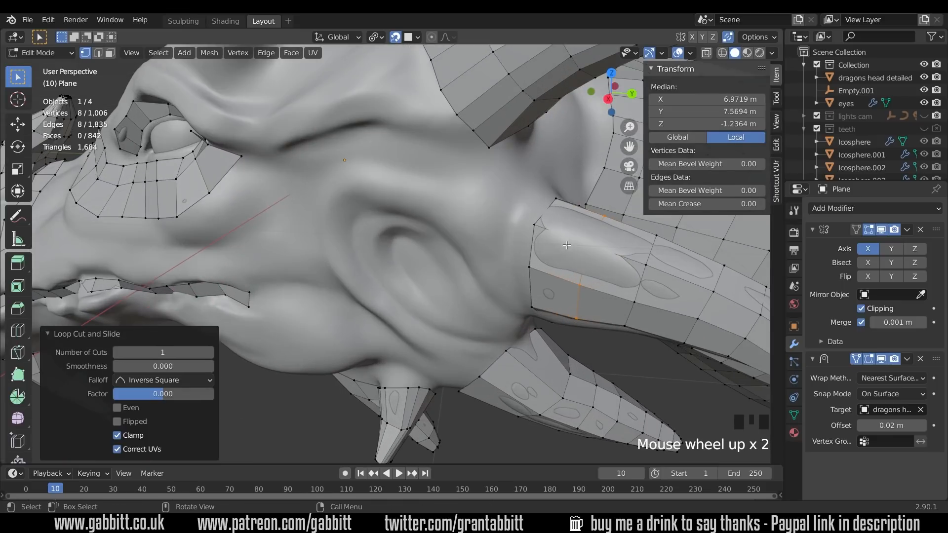
{"action": "left_click", "coordinate": [598, 246]}
{"action": "key", "text": "g"}
{"action": "left_click", "coordinate": [592, 238]}
- Slide and move vertices near the cheek horn's base so the shell covers the sculpted surface
{"action": "middle_click_drag", "start_coordinate": [592, 238], "coordinate": [585, 237]}
{"action": "left_click", "coordinate": [564, 279]}
{"action": "key", "text": "g"}
{"action": "key", "text": "g"}
{"action": "left_click", "coordinate": [569, 273]}
{"action": "middle_click_drag", "start_coordinate": [569, 273], "coordinate": [527, 297]}
{"action": "left_click", "coordinate": [568, 272]}
{"action": "key", "text": "g"}
{"action": "left_click", "coordinate": [570, 270]}
- Add a centred lengthwise loop cut along the horn behind the cheek
{"action": "scroll", "coordinate": [553, 282], "scroll_direction": "down", "scroll_amount": 3}
{"action": "key", "text": "ctrl+r"}
{"action": "left_click", "coordinate": [457, 305]}
{"action": "right_click", "coordinate": [457, 304]}
{"action": "middle_click_drag", "start_coordinate": [456, 305], "coordinate": [408, 262]}
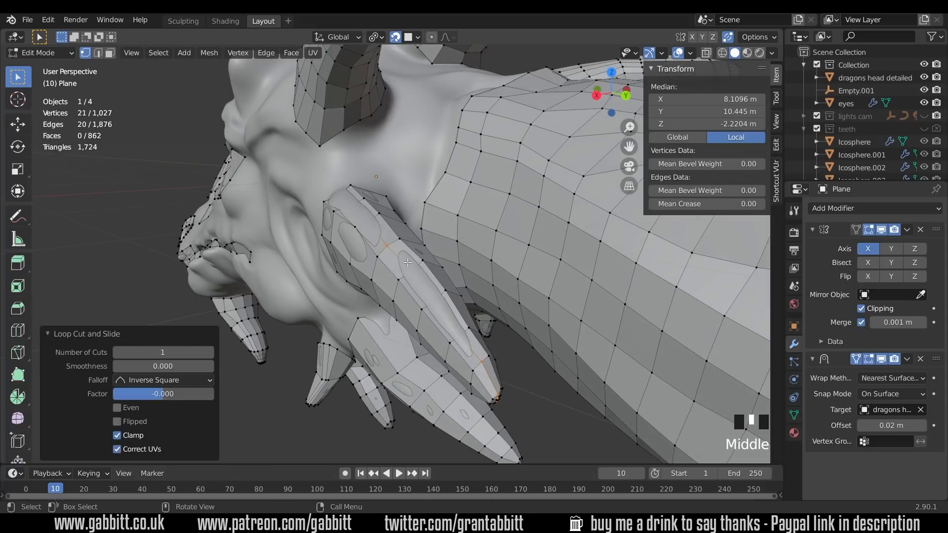
- Move the new lengthwise loop's vertices along the cheek horn to follow the sculpted surface
{"action": "left_click", "coordinate": [410, 267]}
{"action": "key", "text": "g"}
{"action": "left_click", "coordinate": [415, 275]}
{"action": "key", "text": "g"}
{"action": "left_click", "coordinate": [435, 303]}
{"action": "left_click", "coordinate": [458, 338]}
{"action": "key", "text": "g"}
{"action": "left_click", "coordinate": [459, 338]}
- Reposition several vertices around the base of the cheek horn to fit the sculpted shape
{"action": "middle_click_drag", "start_coordinate": [387, 265], "coordinate": [395, 274]}
{"action": "left_click", "coordinate": [400, 264]}
{"action": "key", "text": "g"}
{"action": "left_click", "coordinate": [397, 264]}
{"action": "key", "text": "g"}
{"action": "left_click", "coordinate": [389, 274]}
{"action": "left_click", "coordinate": [365, 251]}
{"action": "key", "text": "g"}
{"action": "left_click", "coordinate": [362, 250]}
{"action": "key", "text": "g"}
{"action": "left_click", "coordinate": [361, 253]}
{"action": "key", "text": "g"}
{"action": "left_click", "coordinate": [365, 226]}
{"action": "middle_click_drag", "start_coordinate": [364, 225], "coordinate": [452, 354]}
{"action": "key", "text": "g"}
{"action": "left_click", "coordinate": [466, 224]}
- Reposition the upper lip strip's vertices below the nostril along the sculpted lip line
{"action": "scroll", "coordinate": [474, 257], "scroll_direction": "down", "scroll_amount": 3}
{"action": "scroll", "coordinate": [434, 316], "scroll_direction": "up", "scroll_amount": 4}
{"action": "key", "text": "g"}
{"action": "left_click", "coordinate": [419, 320]}
{"action": "left_click", "coordinate": [429, 314]}
{"action": "key", "text": "g"}
{"action": "left_click", "coordinate": [432, 314]}
{"action": "left_click", "coordinate": [447, 316]}
{"action": "key", "text": "g"}
{"action": "left_click", "coordinate": [448, 316]}
{"action": "key", "text": "g"}
{"action": "left_click", "coordinate": [440, 317]}
{"action": "left_click", "coordinate": [447, 332]}
{"action": "key", "text": "g"}
{"action": "left_click", "coordinate": [448, 333]}
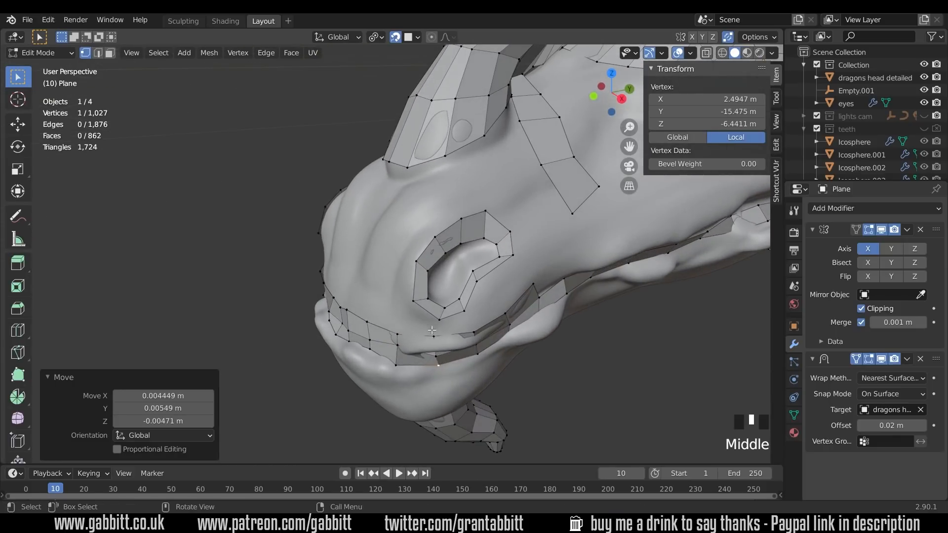
- Adjust the lip vertices below the nostril and add a loop cut across the two-row upper lip strip
{"action": "left_click_drag", "start_coordinate": [427, 333], "coordinate": [442, 359]}
{"action": "key", "text": "g"}
{"action": "left_click", "coordinate": [450, 358]}
{"action": "key", "text": "ctrl+r"}
{"action": "left_click", "coordinate": [430, 364]}
{"action": "left_click", "coordinate": [430, 364]}
- Move the vertices around the new lip loop cut to even out their spacing
{"action": "middle_click_drag", "start_coordinate": [430, 364], "coordinate": [433, 312]}
{"action": "key", "text": "g"}
{"action": "left_click", "coordinate": [429, 356]}
{"action": "left_click", "coordinate": [433, 312]}
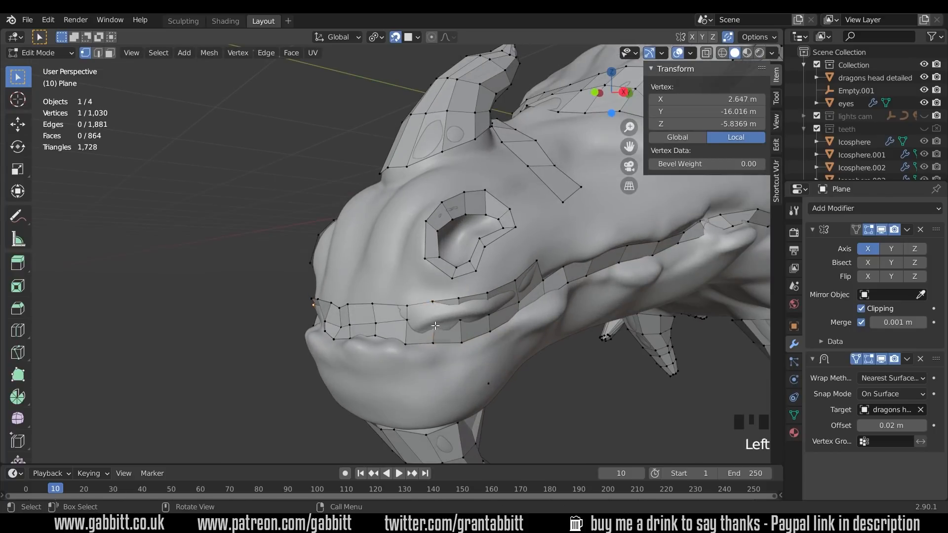
{"action": "key", "text": "g"}
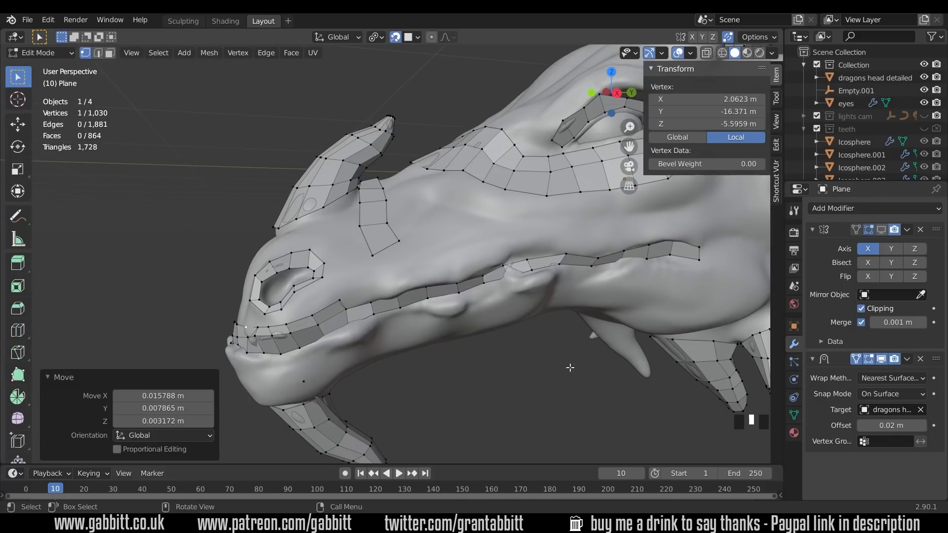
- Reposition the vertices at the front of the upper lip strip on the snout
{"action": "middle_click_drag", "start_coordinate": [569, 366], "coordinate": [592, 377]}
{"action": "scroll", "coordinate": [345, 356], "scroll_direction": "up", "scroll_amount": 3}
{"action": "middle_click_drag", "start_coordinate": [346, 356], "coordinate": [451, 324]}
{"action": "left_click", "coordinate": [284, 331]}
{"action": "key", "text": "g"}
{"action": "left_click", "coordinate": [276, 320]}
{"action": "left_click", "coordinate": [373, 352]}
{"action": "key", "text": "g"}
{"action": "left_click", "coordinate": [388, 364]}
- Adjust further vertices along the upper lip strip in wireframe display, then return to solid display
{"action": "key", "text": "shift+z"}
{"action": "left_click", "coordinate": [333, 360]}
{"action": "key", "text": "g"}
{"action": "left_click", "coordinate": [357, 371]}
{"action": "left_click", "coordinate": [385, 378]}
{"action": "key", "text": "g"}
{"action": "left_click", "coordinate": [367, 403]}
{"action": "key", "text": "ctrl+z"}
{"action": "key", "text": "ctrl+z"}
{"action": "key", "text": "ctrl+shift+z"}
{"action": "key", "text": "g"}
{"action": "left_click", "coordinate": [410, 398]}
{"action": "mouse_move", "coordinate": [413, 398]}
{"action": "middle_mouse_down", "text": "shift"}
{"action": "mouse_move", "coordinate": [409, 355]}
{"action": "mouse_move", "coordinate": [622, 288]}
{"action": "mouse_move", "coordinate": [358, 329]}
{"action": "mouse_move", "coordinate": [425, 379]}
{"action": "mouse_move", "coordinate": [440, 376]}
{"action": "middle_mouse_up", "text": "shift"}
{"action": "key", "text": "shift+z"}
- Fill a face between the lower edge of the nostril ring and the upper lip strip
{"action": "scroll", "coordinate": [477, 302], "scroll_direction": "up", "scroll_amount": 3}
{"action": "key", "text": "2"}
{"action": "left_click", "coordinate": [456, 295]}
{"action": "middle_click_drag", "start_coordinate": [491, 295], "coordinate": [445, 335], "text": "shift"}
{"action": "left_click", "coordinate": [436, 309]}
{"action": "left_click", "coordinate": [484, 297], "text": "shift"}
{"action": "key", "text": "f"}
{"action": "key", "text": "f"}
{"action": "key", "text": "ctrl+z"}
{"action": "key", "text": "ctrl+z"}
{"action": "key", "text": "ctrl+z"}
{"action": "scroll", "coordinate": [514, 305], "scroll_direction": "up", "scroll_amount": 2}
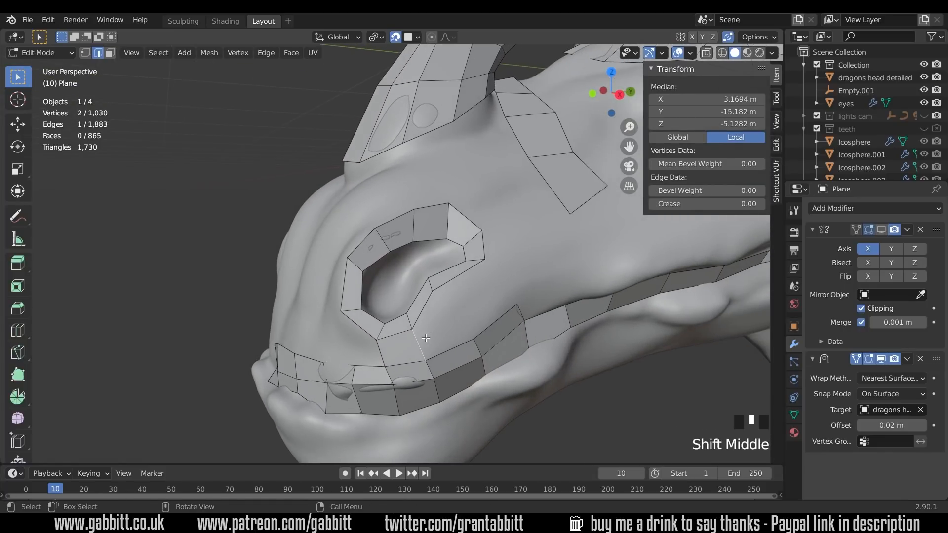
- Reposition the vertices behind the nostril where the nostril ring joins the upper lip strip
{"action": "middle_click_drag", "start_coordinate": [447, 324], "coordinate": [288, 351]}
{"action": "middle_click_drag", "start_coordinate": [244, 310], "coordinate": [322, 316]}
{"action": "middle_click_drag", "start_coordinate": [371, 340], "coordinate": [511, 313]}
{"action": "key", "text": "1"}
{"action": "left_click", "coordinate": [513, 308]}
{"action": "key", "text": "g"}
{"action": "left_click", "coordinate": [515, 302]}
{"action": "middle_click_drag", "start_coordinate": [514, 302], "coordinate": [544, 303]}
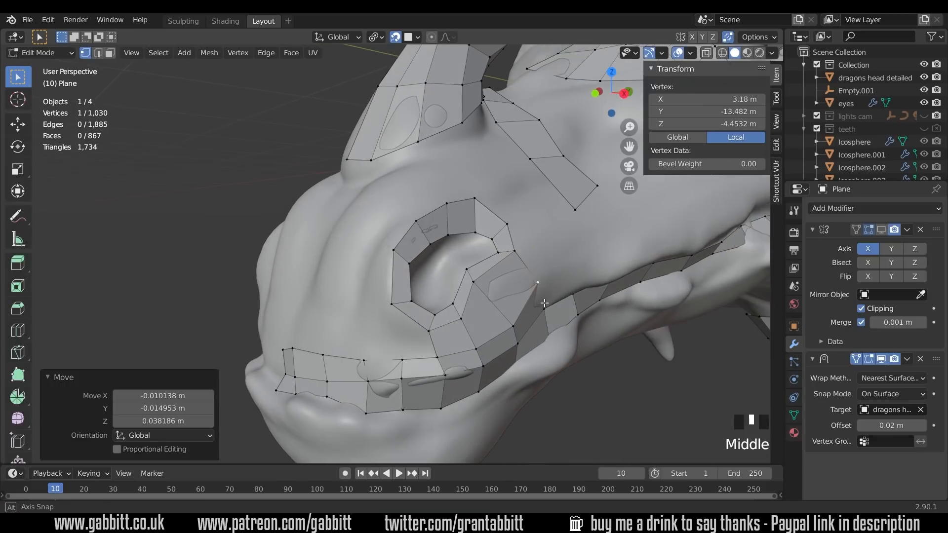
{"action": "key", "text": "g"}
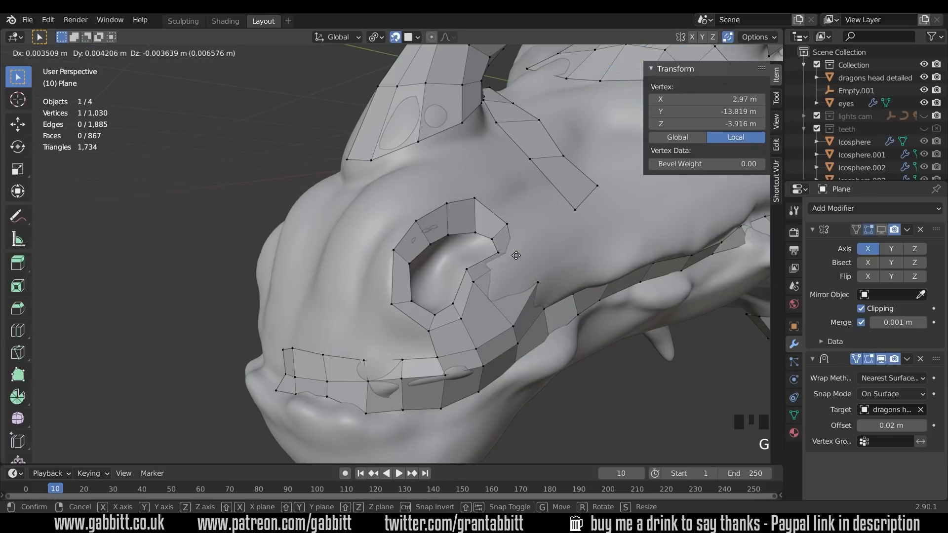
{"action": "left_click", "coordinate": [522, 262]}
- Move the vertices of the filled patch between the nostril and lip so it covers the sculpt
{"action": "middle_click_drag", "start_coordinate": [549, 288], "coordinate": [482, 305]}
{"action": "left_click", "coordinate": [418, 303]}
{"action": "key", "text": "g"}
{"action": "left_click", "coordinate": [423, 302]}
{"action": "key", "text": "g"}
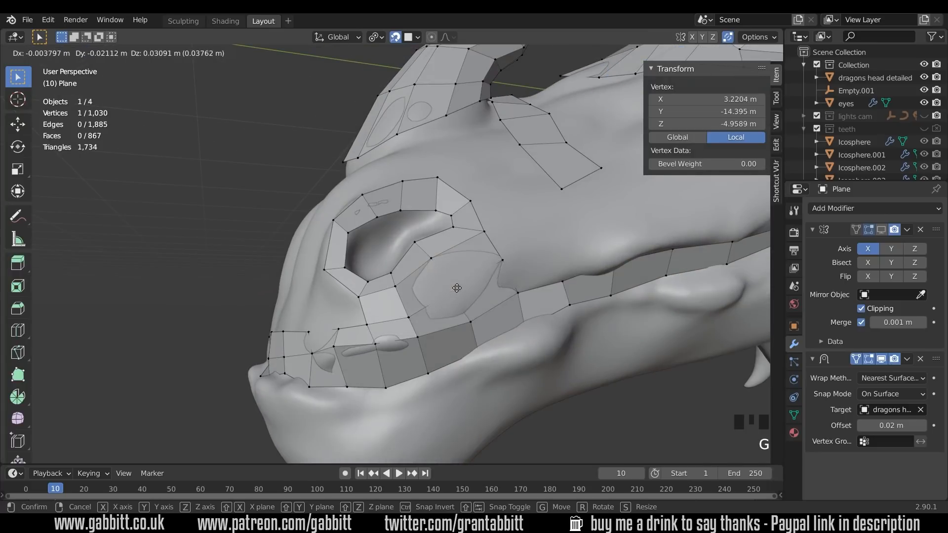
{"action": "left_click", "coordinate": [460, 284]}
{"action": "middle_click_drag", "start_coordinate": [462, 284], "coordinate": [521, 326]}
{"action": "middle_click_drag", "start_coordinate": [545, 266], "coordinate": [486, 286]}
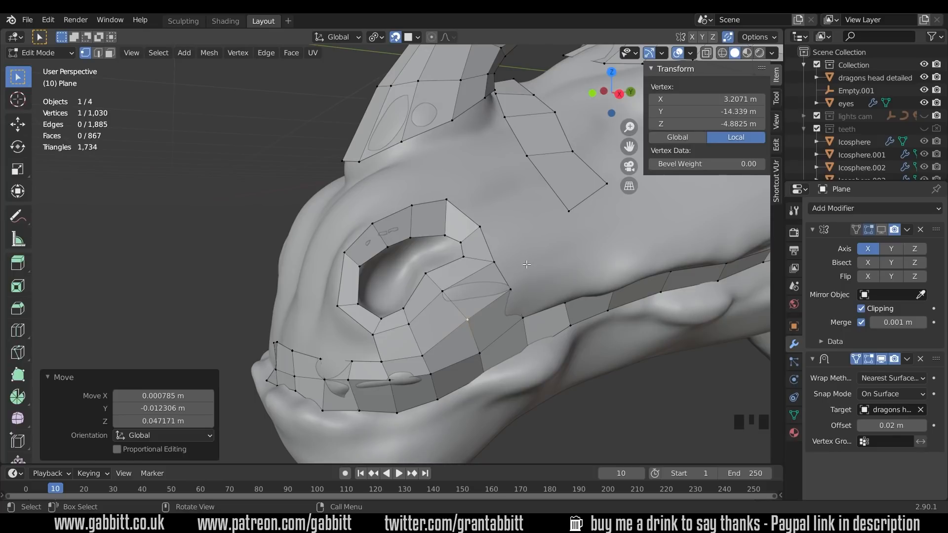
- Extrude two outer edges of the nostril ring's upper rim twice towards the nose horn
{"action": "middle_click_drag", "start_coordinate": [537, 288], "coordinate": [547, 307]}
{"action": "key", "text": "2"}
{"action": "left_click", "coordinate": [411, 237]}
{"action": "left_click", "coordinate": [443, 222], "text": "shift"}
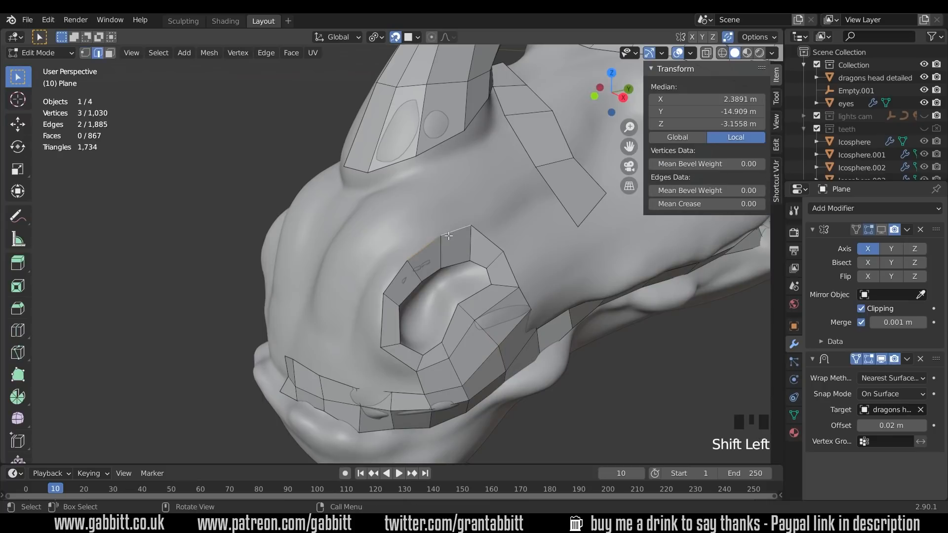
{"action": "key", "text": "e"}
{"action": "left_click", "coordinate": [438, 198]}
{"action": "key", "text": "e"}
{"action": "left_click", "coordinate": [434, 172]}
- Reposition the new vertices above the nostril and set the Shrinkwrap snap mode to On Surface
{"action": "middle_click_drag", "start_coordinate": [463, 222], "coordinate": [434, 207]}
{"action": "key", "text": "1"}
{"action": "left_click", "coordinate": [414, 207]}
{"action": "key", "text": "g"}
{"action": "left_click", "coordinate": [416, 210]}
{"action": "left_click", "coordinate": [445, 201]}
{"action": "key", "text": "g"}
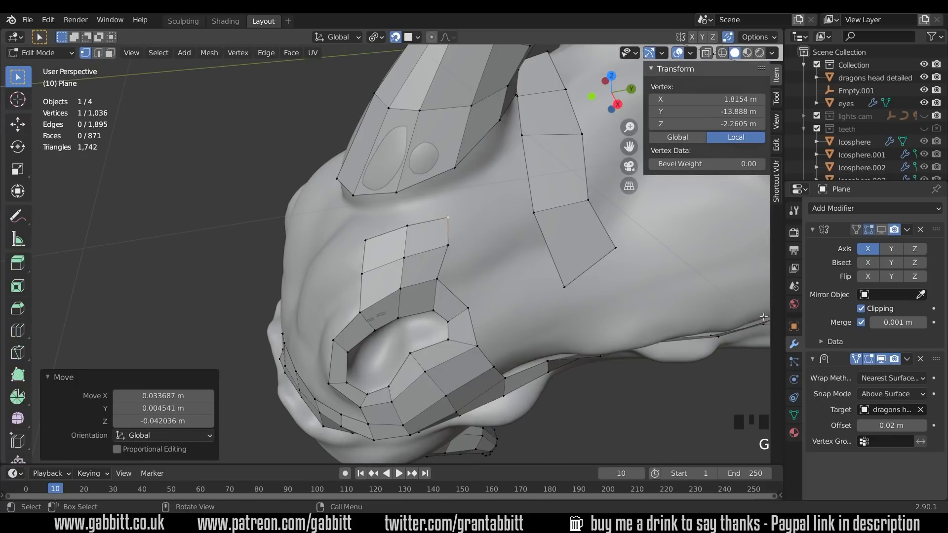
{"action": "left_click", "coordinate": [904, 394]}
{"action": "left_click", "coordinate": [872, 409]}
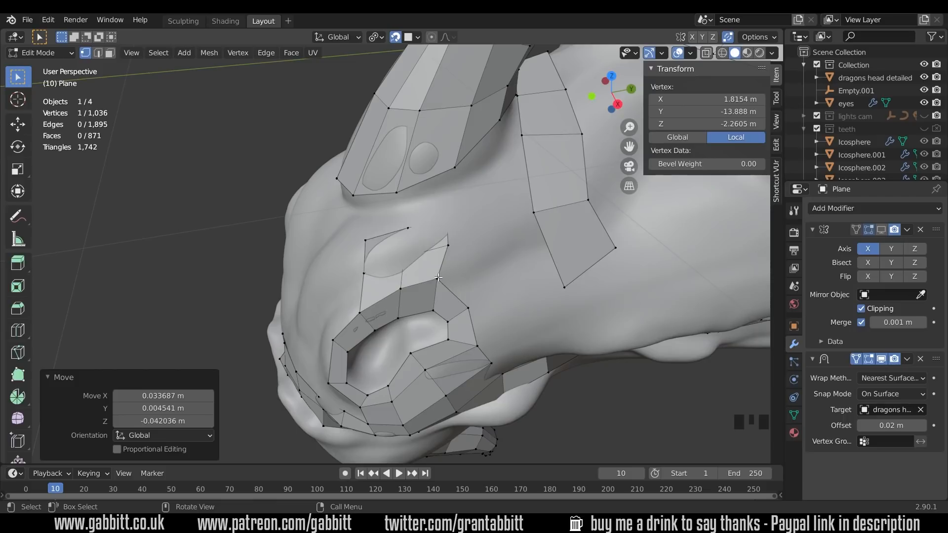
- Extrude the rear outer edge of the nostril ring back along the snout
{"action": "left_click", "coordinate": [488, 325]}
{"action": "key", "text": "2"}
{"action": "left_click", "coordinate": [482, 325]}
{"action": "key", "text": "e"}
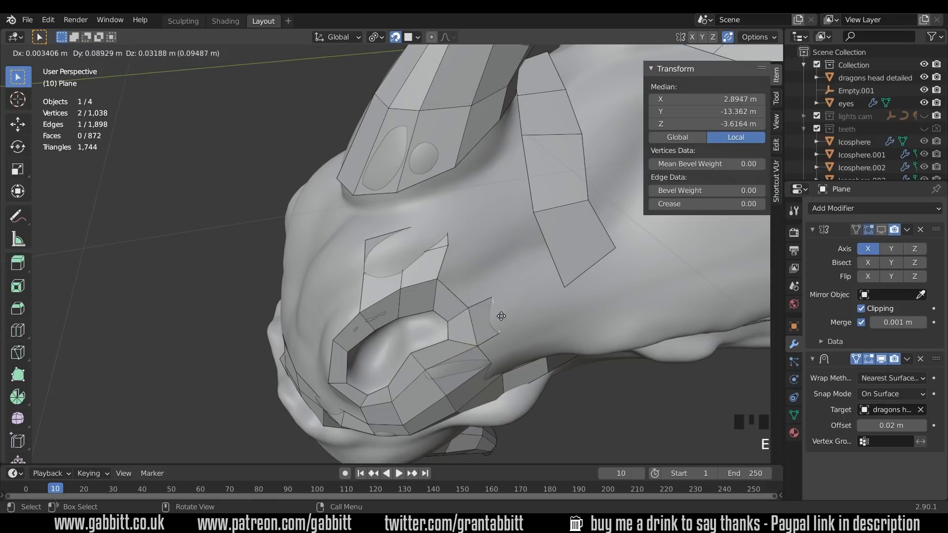
{"action": "left_click", "coordinate": [514, 314]}
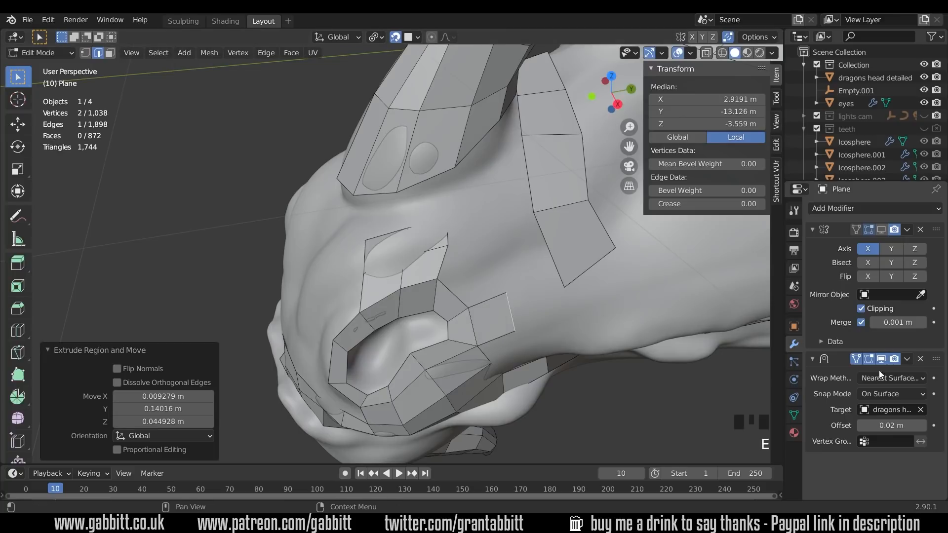
- Set the Shrinkwrap modifier's snap mode to Above Surface and check the nostril geometry
{"action": "left_click", "coordinate": [913, 394]}
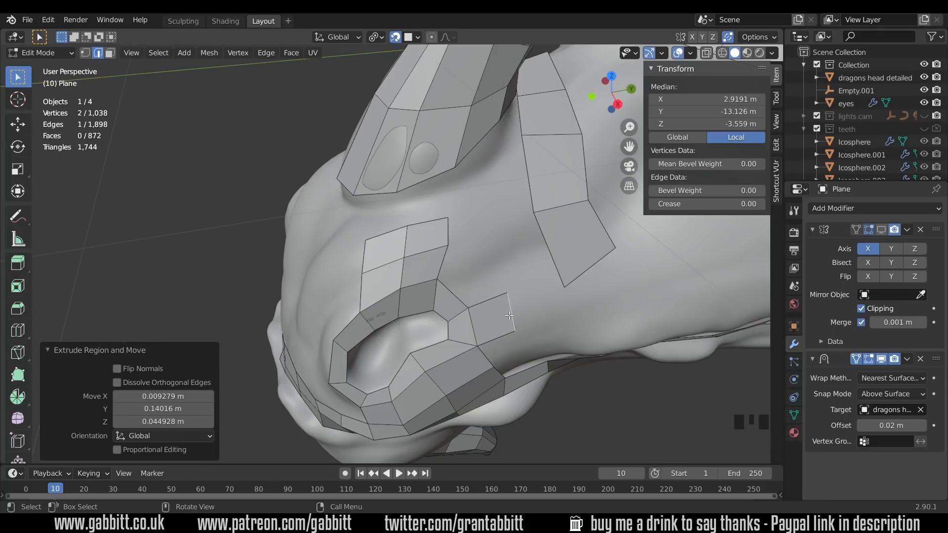
{"action": "key", "text": "g"}
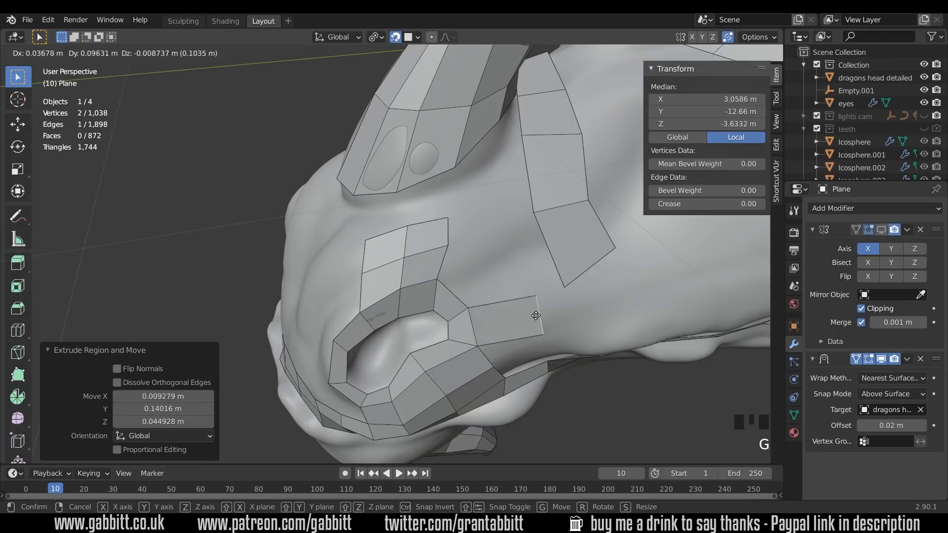
{"action": "left_click", "coordinate": [513, 304]}
{"action": "middle_click_drag", "start_coordinate": [489, 250], "coordinate": [459, 273]}
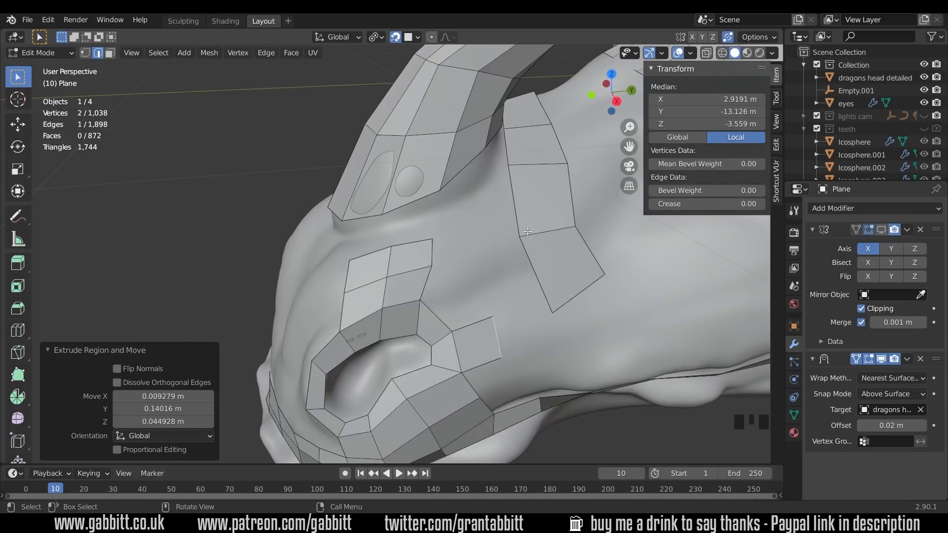
{"action": "middle_click_drag", "start_coordinate": [400, 254], "coordinate": [489, 264]}
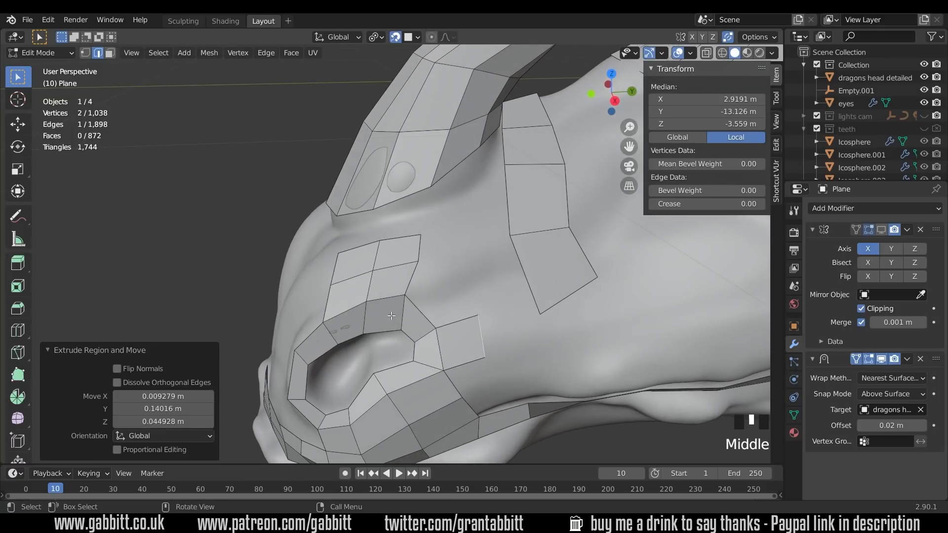
{"action": "middle_click_drag", "start_coordinate": [428, 280], "coordinate": [435, 281]}
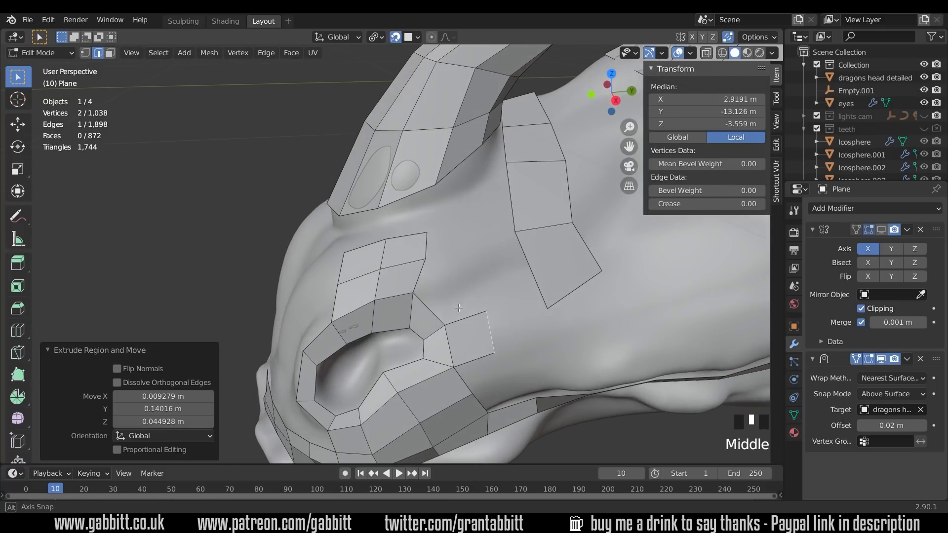
- Fill the corner face between the strips above and behind the nostril and shift their outer edges
{"action": "left_click", "coordinate": [432, 306]}
{"action": "key", "text": "e"}
{"action": "left_click", "coordinate": [496, 322]}
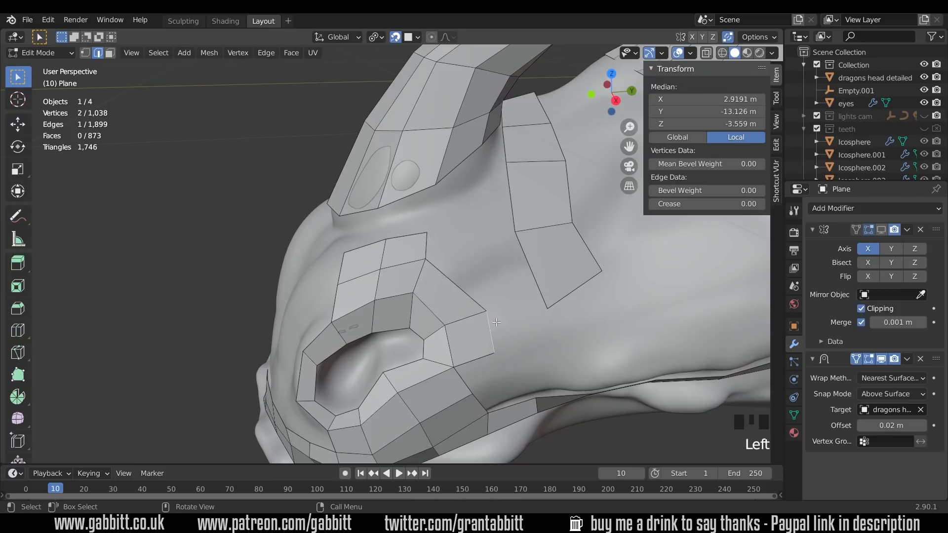
{"action": "key", "text": "g"}
{"action": "left_click", "coordinate": [442, 265]}
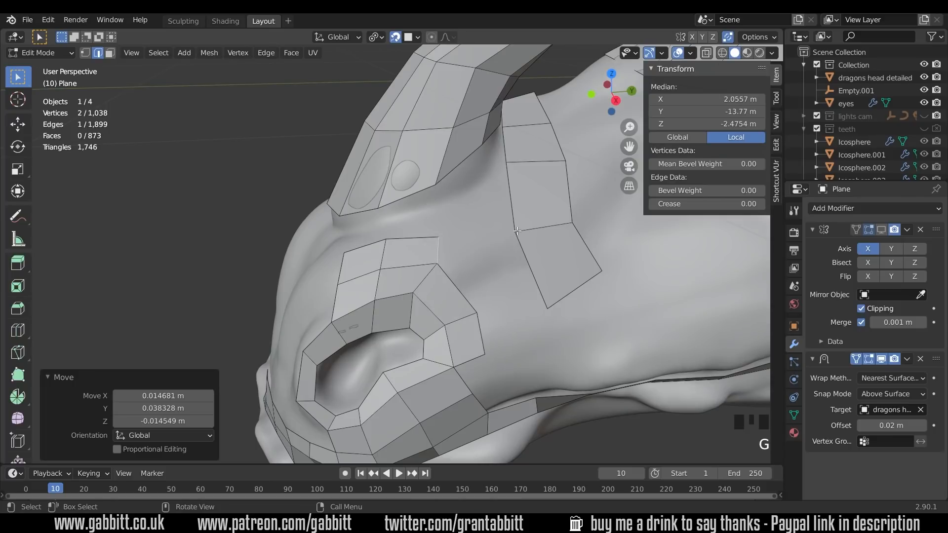
- Connect the nostril patch's upper rear corner to the strip behind the nose horn with an edge
{"action": "key", "text": "1"}
{"action": "left_click", "coordinate": [437, 264]}
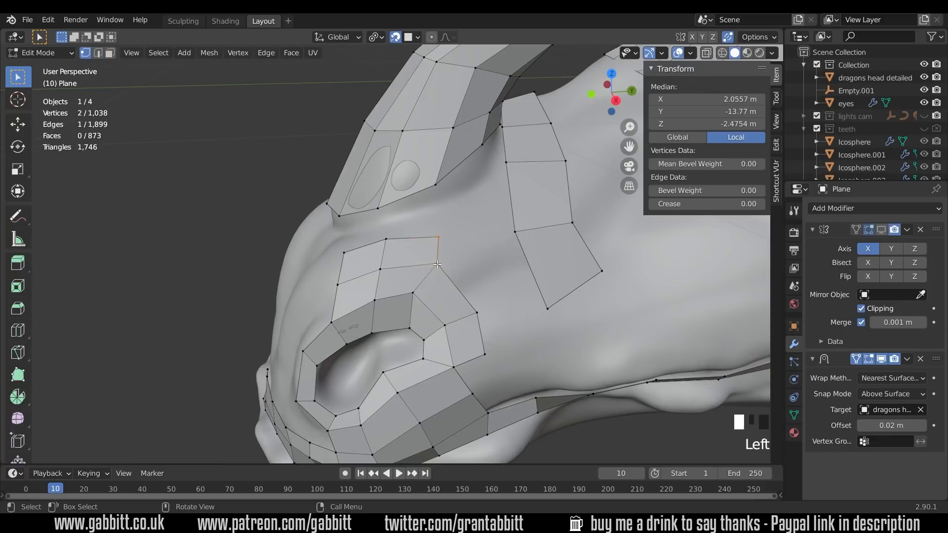
{"action": "left_click", "coordinate": [516, 232], "text": "shift"}
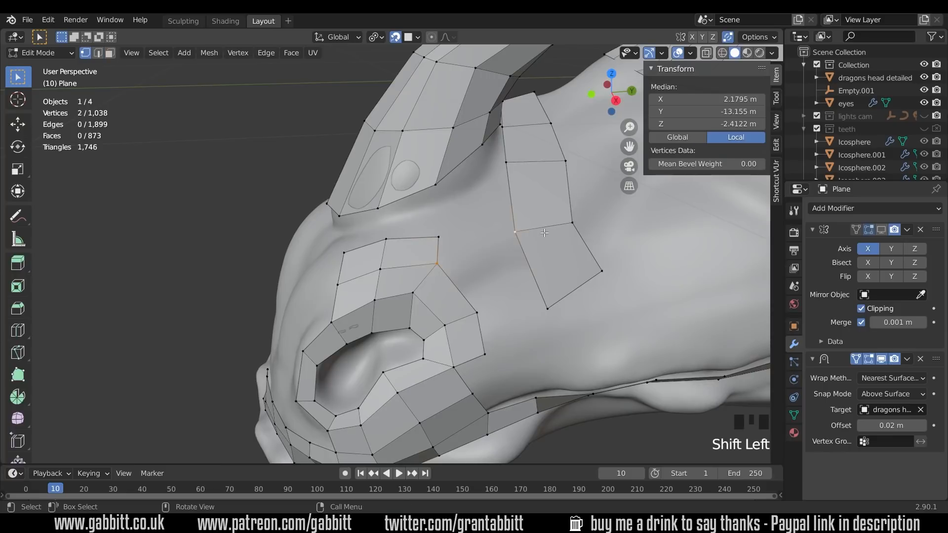
{"action": "key", "text": "f"}
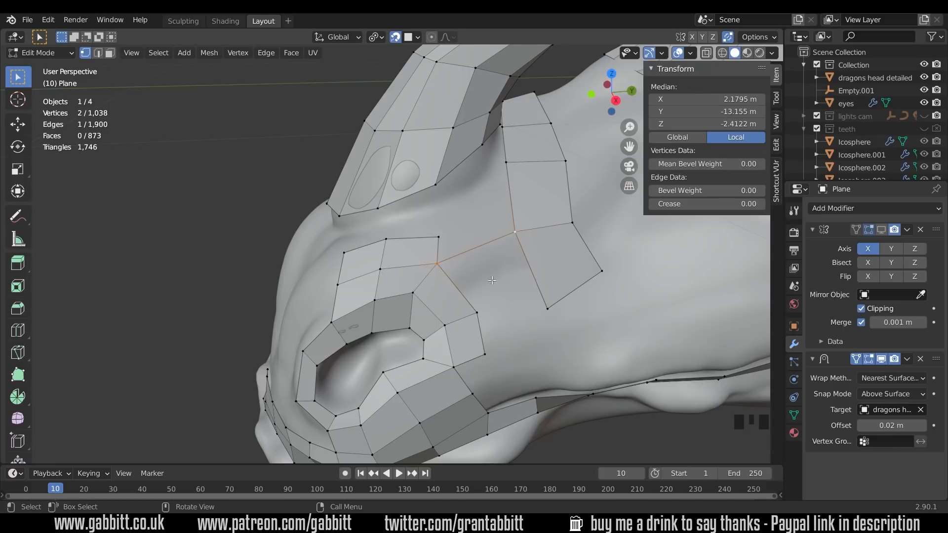
- Add a diagonal edge between an outer and an inner vertex of the nostril ring's upper rim
{"action": "left_click", "coordinate": [412, 295]}
{"action": "left_click", "coordinate": [391, 308], "text": "shift"}
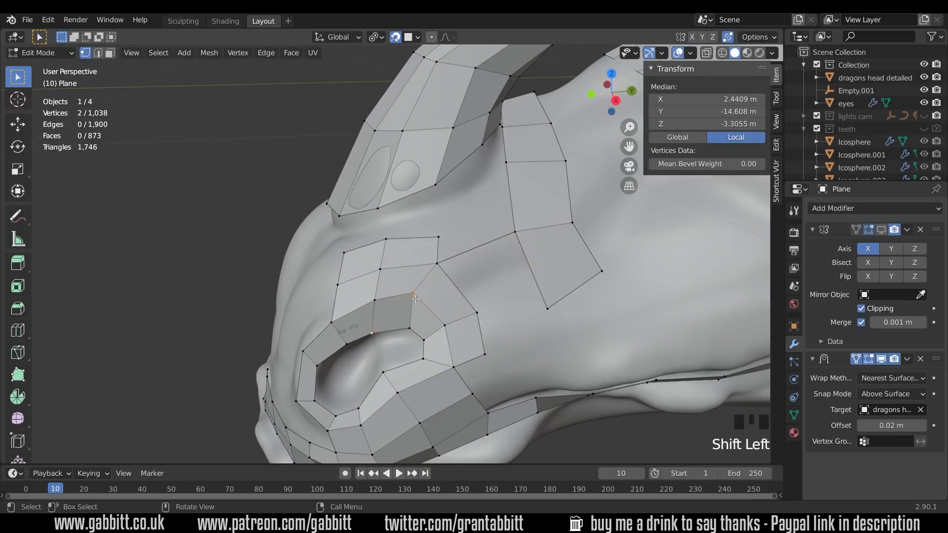
{"action": "key", "text": "f"}
{"action": "key", "text": "ctrl+z"}
- Fill the two faces bridging the nostril patch and the strip behind the nose horn
{"action": "left_click", "coordinate": [479, 248]}
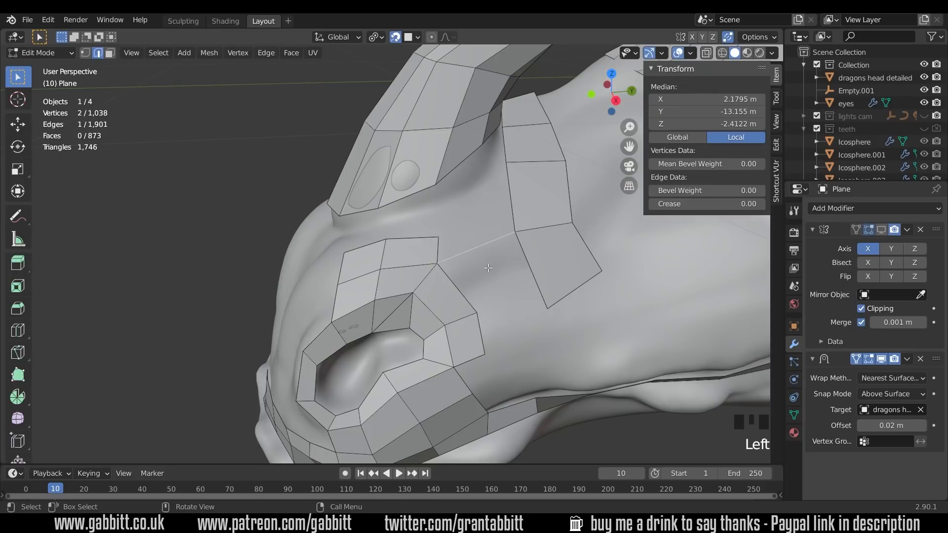
{"action": "key", "text": "ctrl+z"}
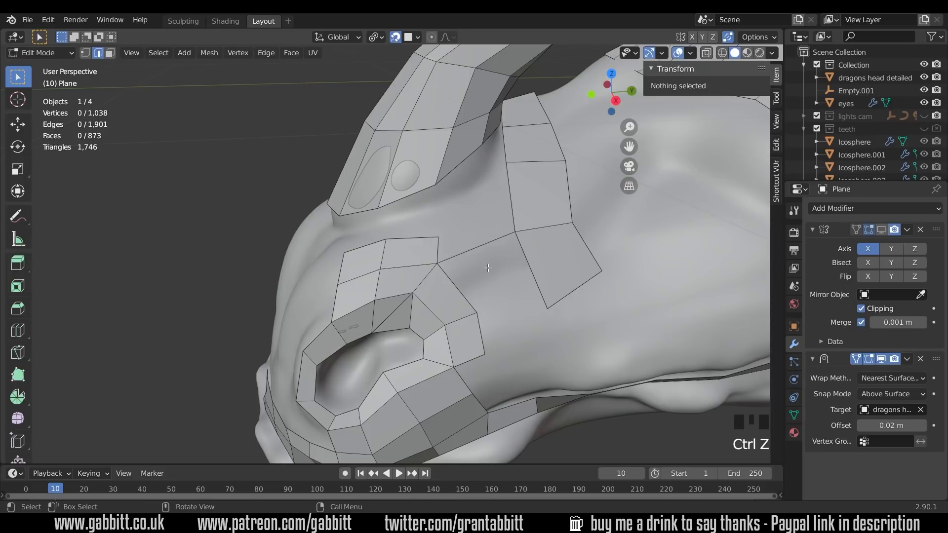
{"action": "left_click", "coordinate": [438, 249]}
{"action": "left_click", "coordinate": [512, 212], "text": "shift"}
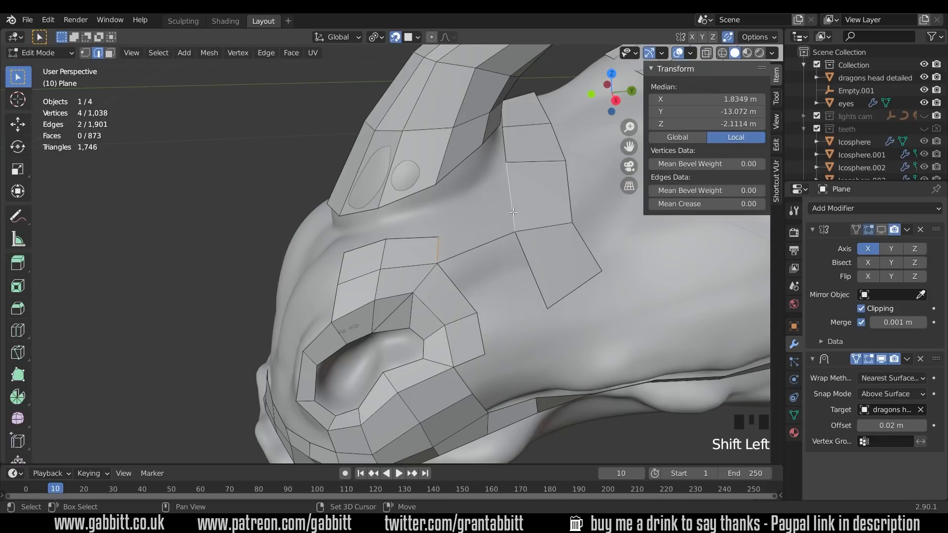
{"action": "key", "text": "f"}
{"action": "left_click", "coordinate": [502, 266]}
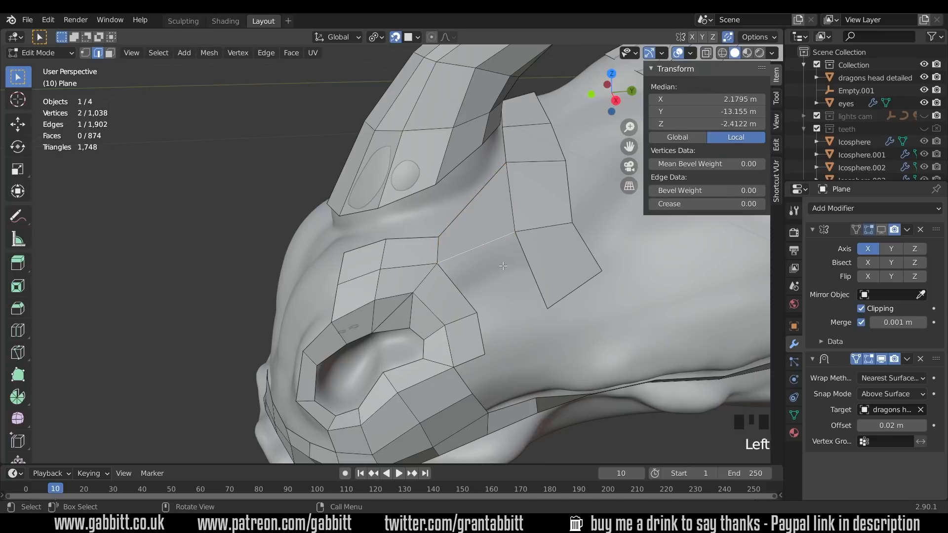
{"action": "key", "text": "f"}
- Move the bridge's corner vertex closer to the base of the nose horn
{"action": "middle_click_drag", "start_coordinate": [496, 259], "coordinate": [500, 224]}
{"action": "key", "text": "1"}
{"action": "left_click", "coordinate": [455, 240]}
{"action": "key", "text": "g"}
{"action": "left_click", "coordinate": [454, 218]}
{"action": "middle_click_drag", "start_coordinate": [375, 311], "coordinate": [562, 199], "text": "shift"}
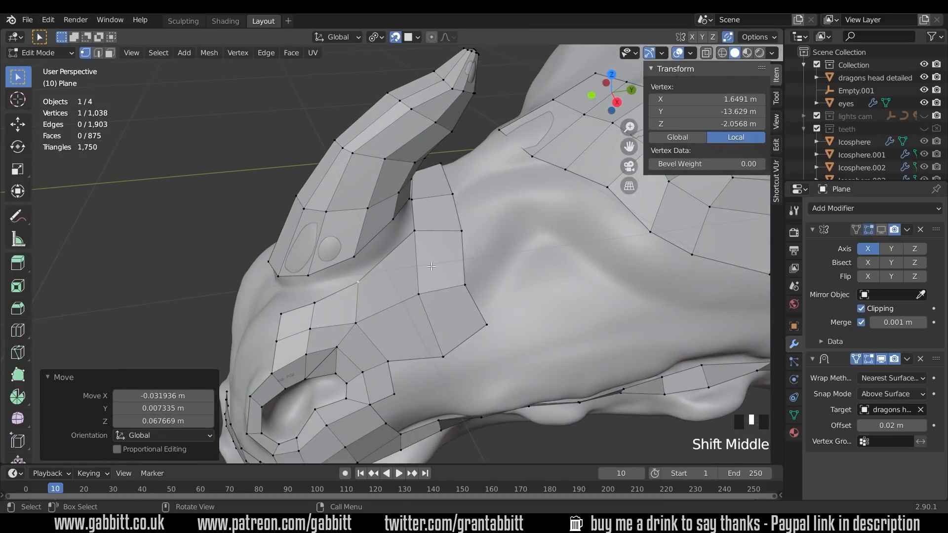
- Merge the rear strip's inner end vertex with the adjacent vertex at the back of the nose horn, at their centre
{"action": "middle_click_drag", "start_coordinate": [448, 261], "coordinate": [466, 200]}
{"action": "scroll", "coordinate": [461, 224], "scroll_direction": "up", "scroll_amount": 2}
{"action": "left_click", "coordinate": [508, 147]}
{"action": "middle_click_drag", "start_coordinate": [496, 150], "coordinate": [526, 147]}
{"action": "left_click", "coordinate": [504, 140], "text": "shift"}
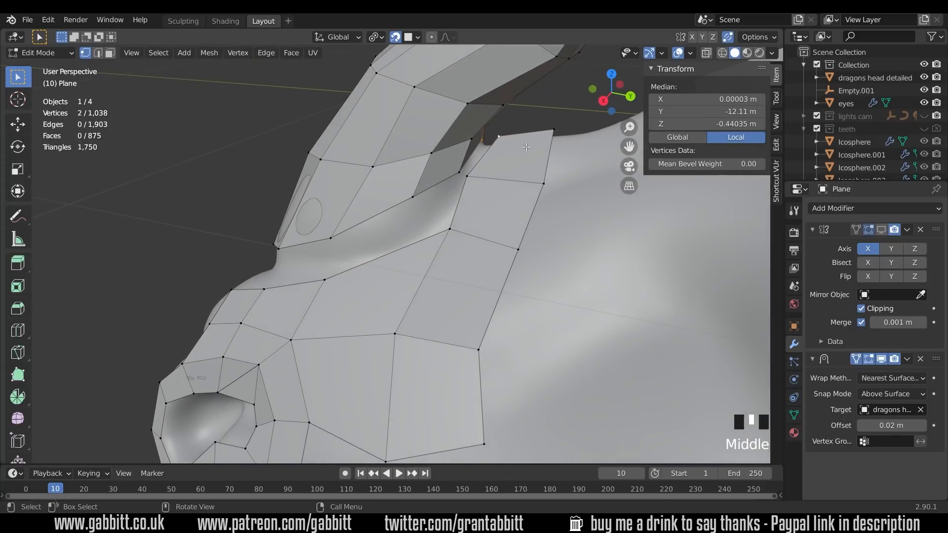
{"action": "key", "text": "m"}
{"action": "left_click", "coordinate": [523, 147]}
- Merge the next inner vertex of the rear strip with its neighbouring horn base vertex at their centre
{"action": "left_click", "coordinate": [468, 177]}
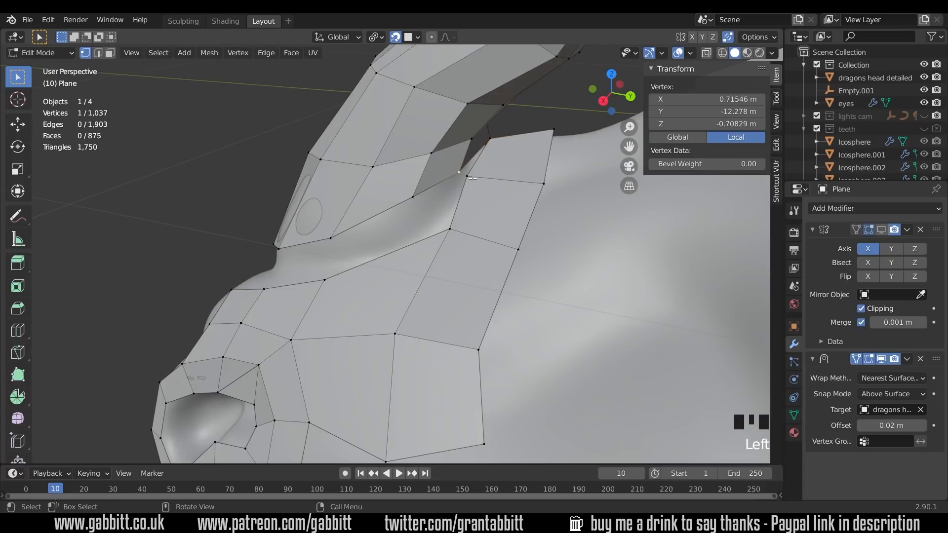
{"action": "left_click", "coordinate": [467, 176], "text": "shift"}
{"action": "key", "text": "m"}
{"action": "left_click", "coordinate": [465, 177]}
{"action": "middle_click_drag", "start_coordinate": [463, 203], "coordinate": [463, 184]}
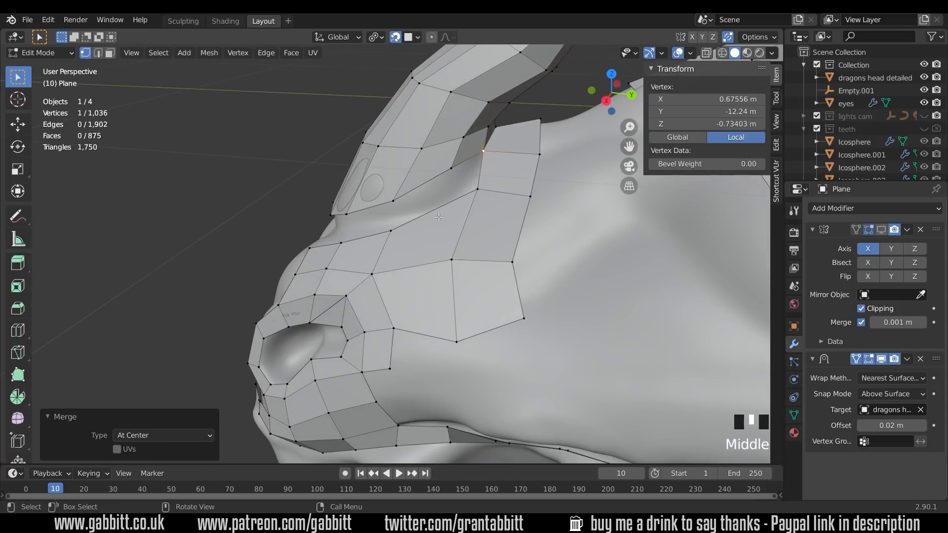
- Add one centred loop cut across the two faces bridging the nostril patch and the strip behind the horn
{"action": "key", "text": "ctrl+r"}
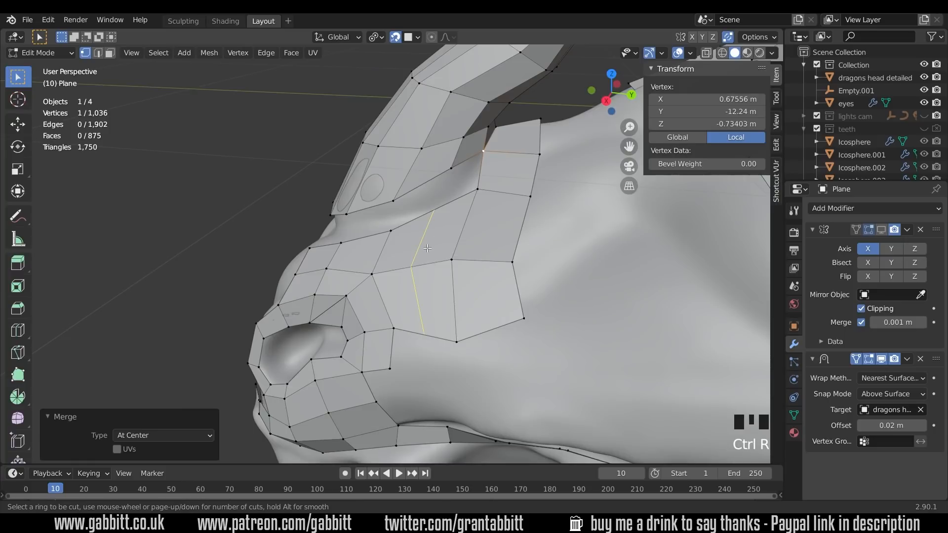
{"action": "left_click", "coordinate": [427, 250]}
{"action": "right_click", "coordinate": [426, 250]}
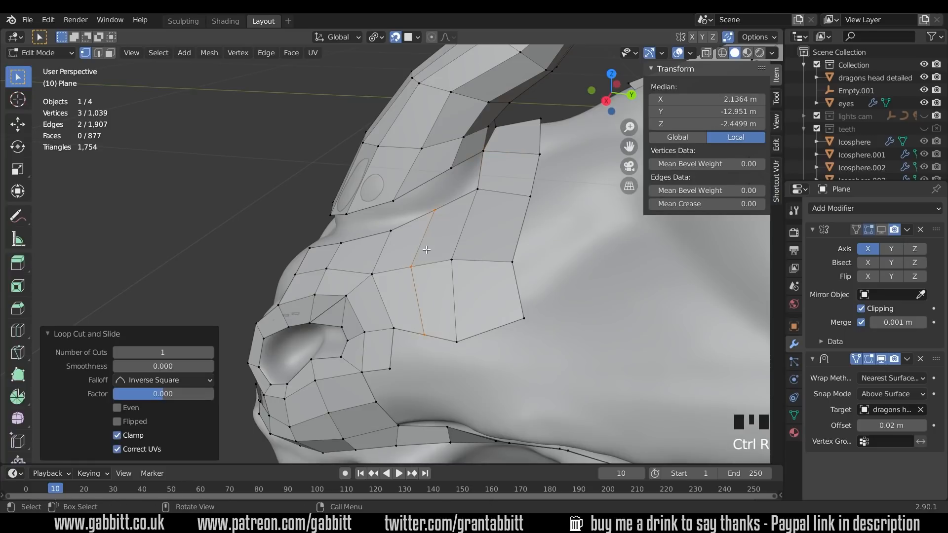
- Fill the gap between the nose horn's base and the bridge to the nostril patch with four faces
{"action": "key", "text": "2"}
{"action": "left_click", "coordinate": [488, 173]}
{"action": "key", "text": "f"}
{"action": "key", "text": "f"}
{"action": "middle_click_drag", "start_coordinate": [488, 173], "coordinate": [529, 197]}
{"action": "key", "text": "f"}
{"action": "key", "text": "f"}
- Adjust the vertices along the front of the nose horn's base
{"action": "middle_click_drag", "start_coordinate": [419, 207], "coordinate": [499, 190]}
{"action": "middle_click_drag", "start_coordinate": [435, 198], "coordinate": [342, 240], "text": "shift"}
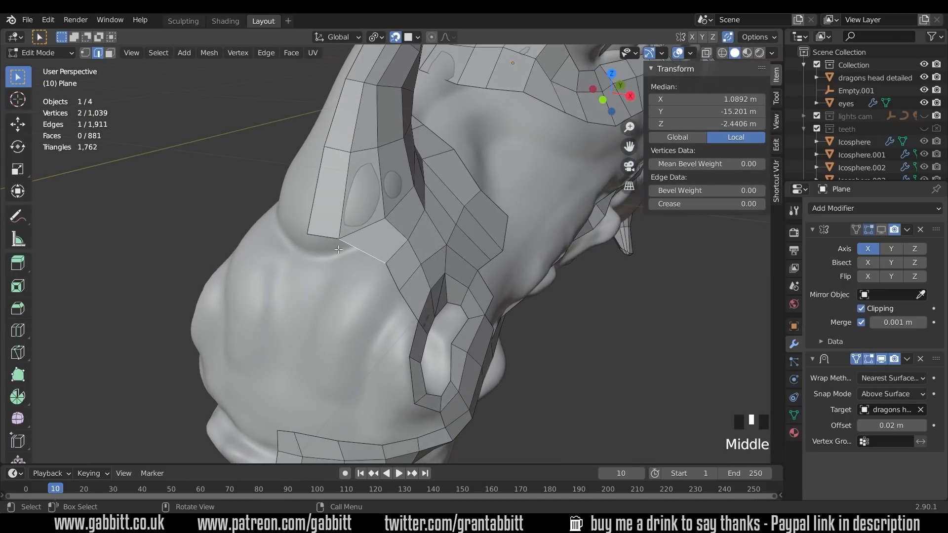
{"action": "key", "text": "1"}
{"action": "left_click", "coordinate": [340, 243]}
{"action": "key", "text": "g"}
{"action": "left_click", "coordinate": [303, 249]}
{"action": "middle_click_drag", "start_coordinate": [304, 249], "coordinate": [328, 180]}
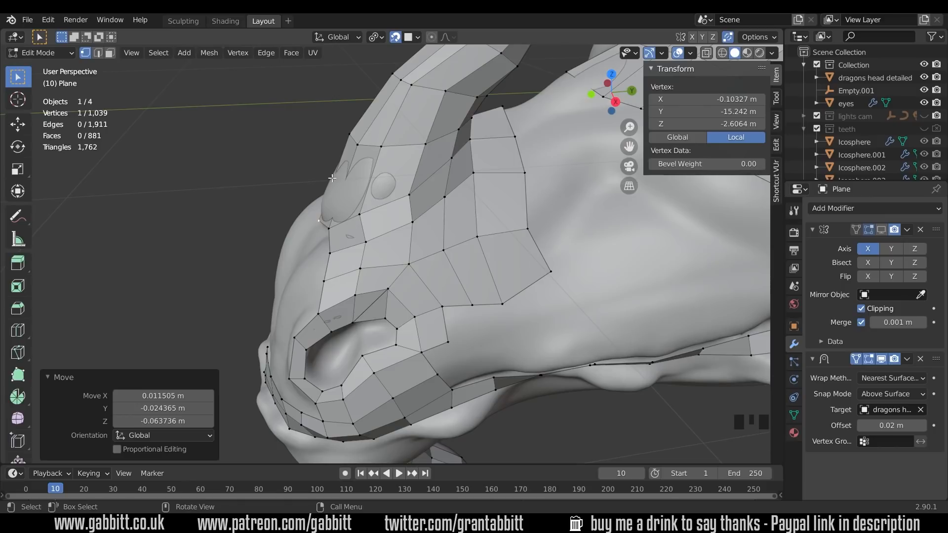
- Add a loop cut around the base of the nose horn through the newly filled faces
{"action": "middle_click_drag", "start_coordinate": [436, 185], "coordinate": [488, 124]}
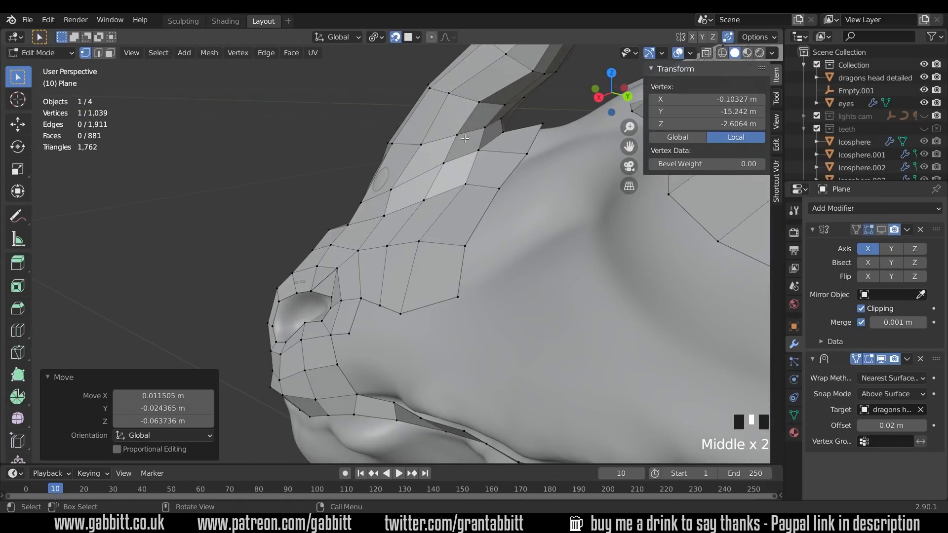
{"action": "middle_click_drag", "start_coordinate": [393, 163], "coordinate": [481, 132]}
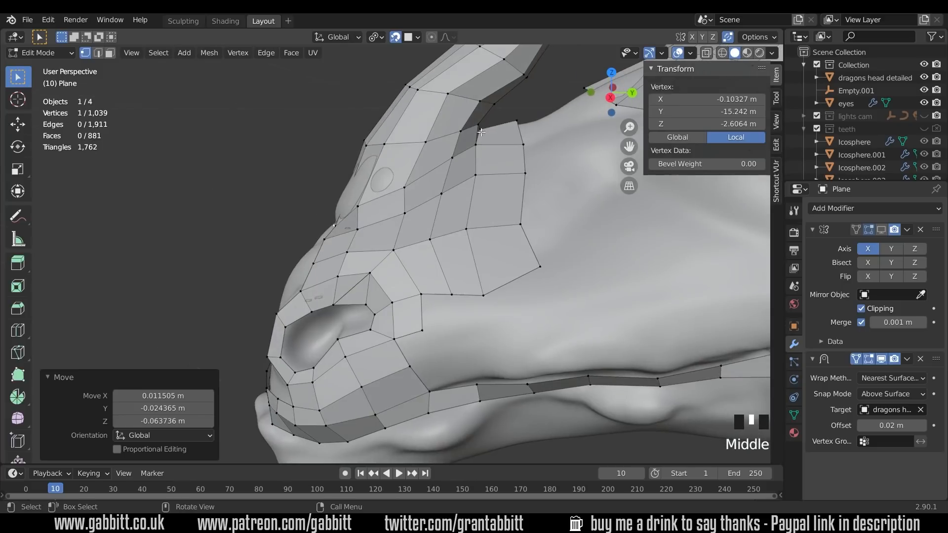
{"action": "middle_click_drag", "start_coordinate": [346, 180], "coordinate": [507, 124]}
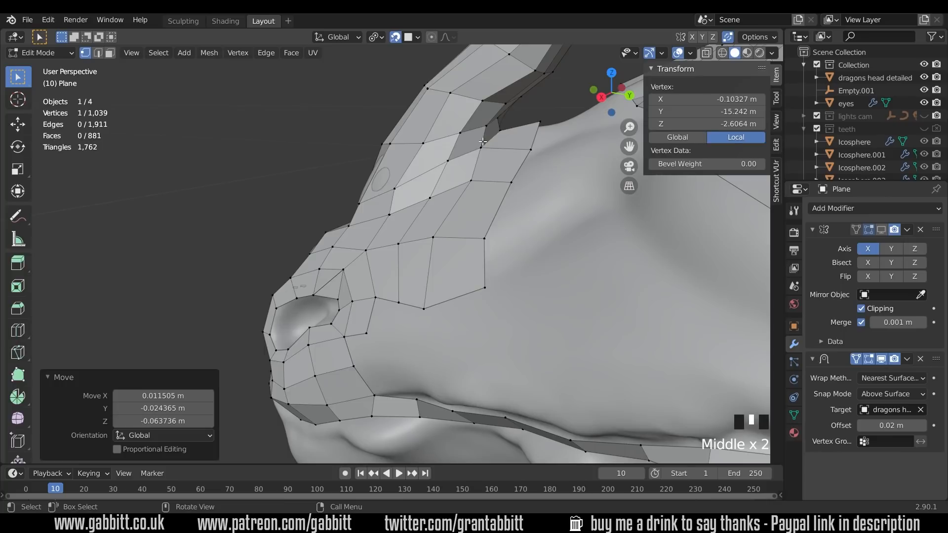
{"action": "middle_click_drag", "start_coordinate": [459, 148], "coordinate": [514, 144]}
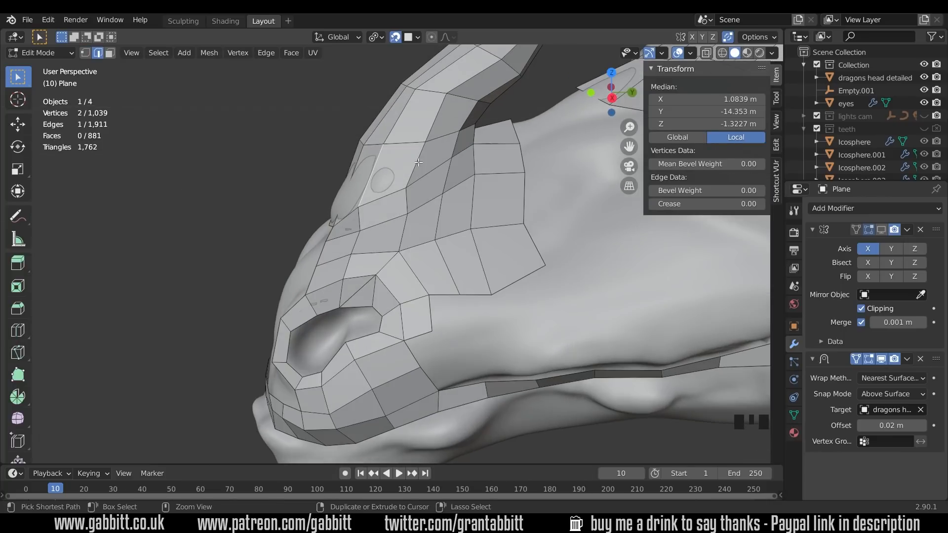
{"action": "key", "text": "ctrl+r"}
{"action": "left_click", "coordinate": [418, 163]}
{"action": "middle_click_drag", "start_coordinate": [418, 162], "coordinate": [527, 148]}
- Slide the new loop's vertices behind the nose horn along their edges to even out the spacing
{"action": "key", "text": "1"}
{"action": "left_click", "coordinate": [501, 131]}
{"action": "key", "text": "g"}
{"action": "right_click", "coordinate": [504, 130]}
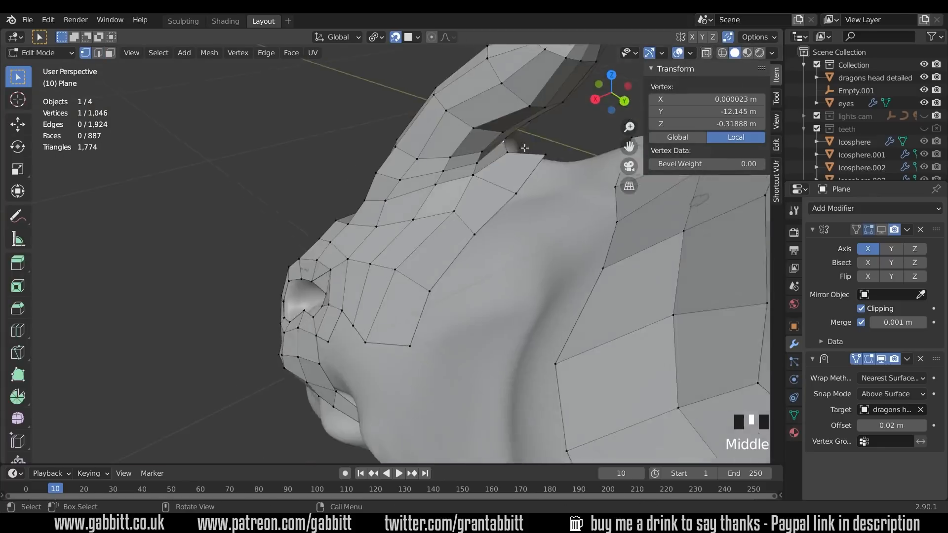
{"action": "scroll", "coordinate": [530, 149], "scroll_direction": "up", "scroll_amount": 5}
{"action": "key", "text": "g"}
{"action": "key", "text": "g"}
{"action": "left_click", "coordinate": [576, 124]}
{"action": "scroll", "coordinate": [577, 125], "scroll_direction": "down", "scroll_amount": 3}
{"action": "middle_click_drag", "start_coordinate": [578, 129], "coordinate": [571, 227], "text": "shift"}
{"action": "left_click", "coordinate": [881, 231]}
{"action": "key", "text": "g"}
{"action": "key", "text": "g"}
{"action": "left_click", "coordinate": [359, 256]}
- Move the centre-line vertex at the front of the nose horn's base slightly
{"action": "middle_click_drag", "start_coordinate": [360, 256], "coordinate": [398, 290]}
{"action": "scroll", "coordinate": [402, 284], "scroll_direction": "down", "scroll_amount": 4}
{"action": "left_click", "coordinate": [395, 300]}
{"action": "key", "text": "g"}
{"action": "left_click", "coordinate": [390, 302]}
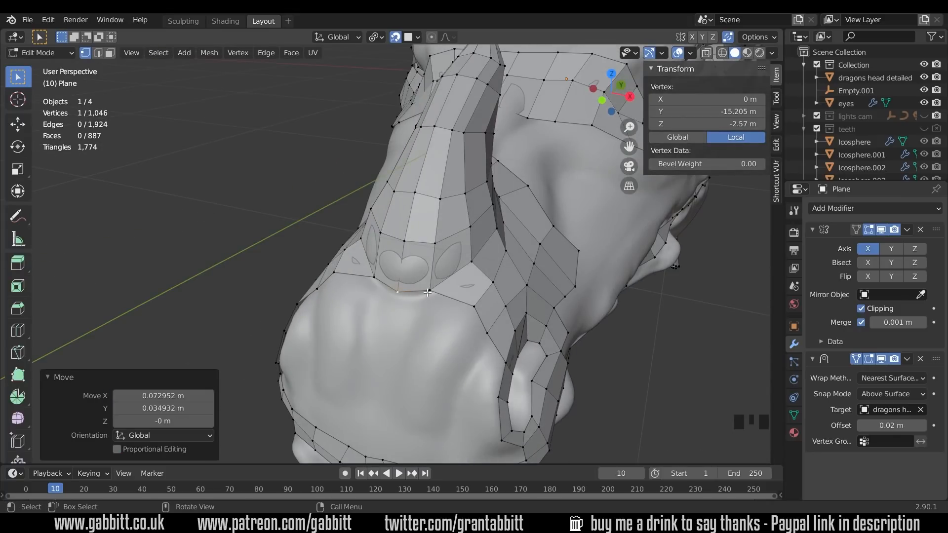
- Knife-cut the strip behind the horn from its rear edge through two faces to the inner corner vertex
{"action": "middle_click_drag", "start_coordinate": [429, 289], "coordinate": [507, 267]}
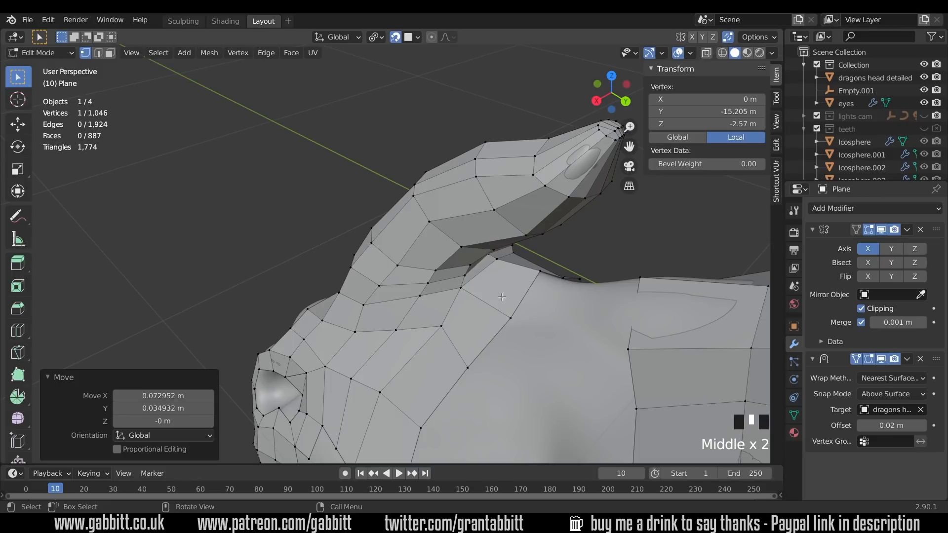
{"action": "middle_click_drag", "start_coordinate": [449, 326], "coordinate": [468, 334]}
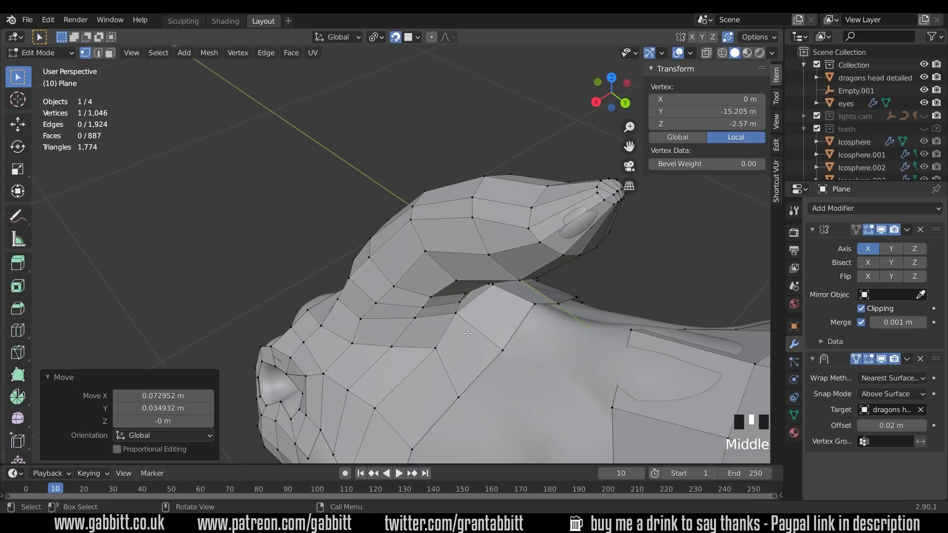
{"action": "key", "text": "k"}
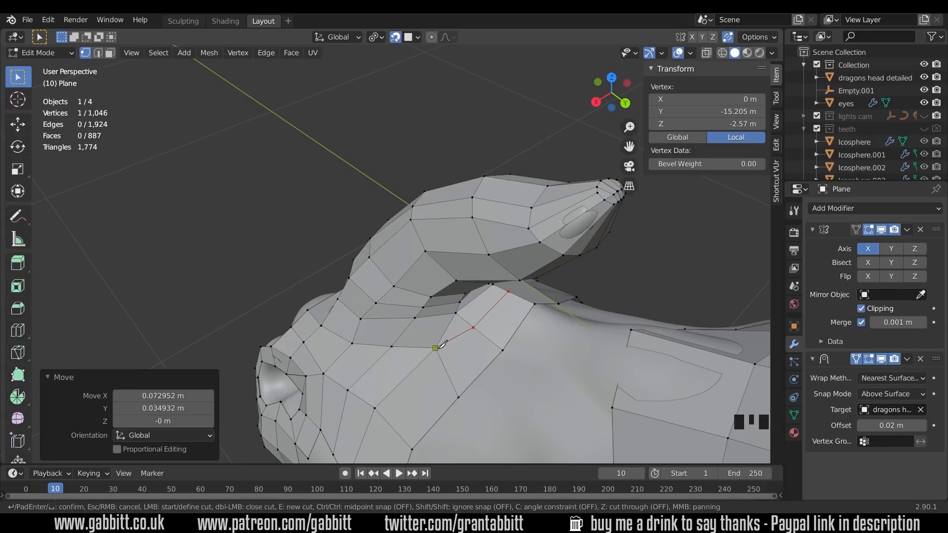
{"action": "key", "text": "Return"}
- Slide the knife cut's middle vertex fully along its edge onto the inner corner vertex
{"action": "middle_click_drag", "start_coordinate": [444, 341], "coordinate": [507, 308]}
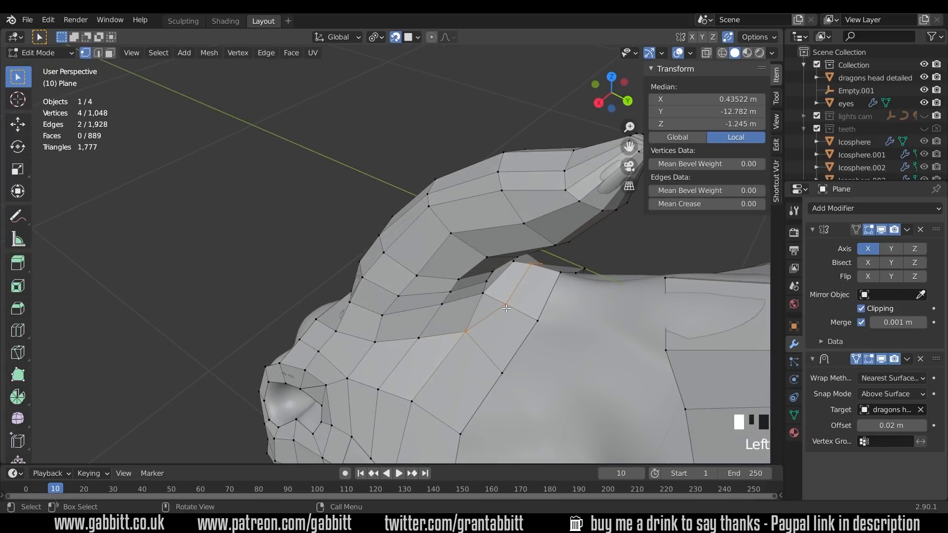
{"action": "left_click", "coordinate": [507, 308]}
{"action": "key", "text": "shift+v"}
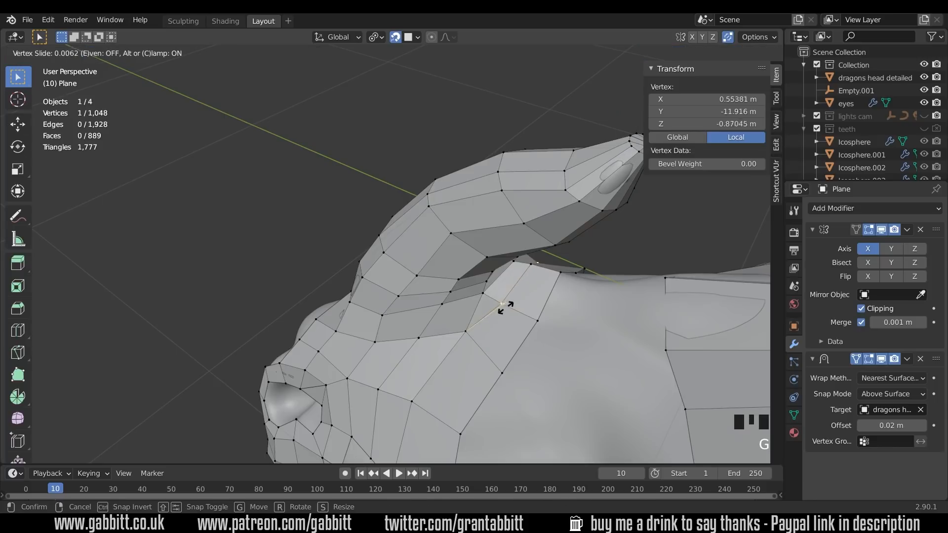
{"action": "left_click", "coordinate": [464, 340]}
{"action": "middle_click_drag", "start_coordinate": [464, 339], "coordinate": [434, 334]}
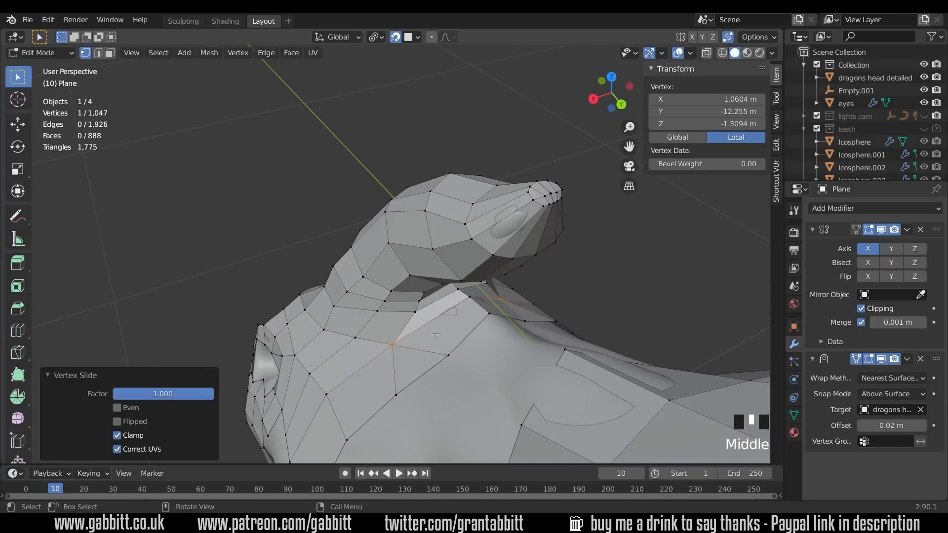
- Slide the merged corner vertex back along the strip, and slide the vertex below it fully onto its outer neighbour
{"action": "left_click", "coordinate": [400, 344]}
{"action": "key", "text": "g"}
{"action": "key", "text": "g"}
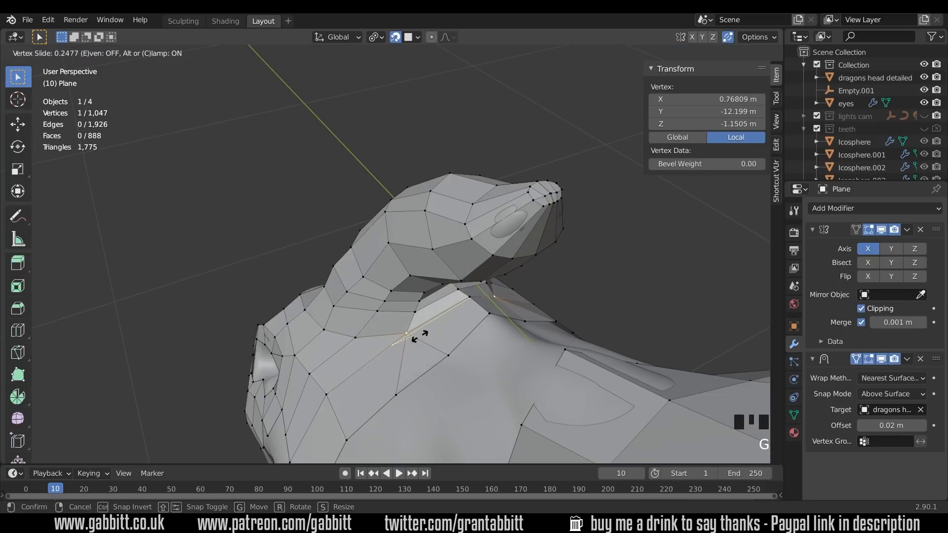
{"action": "left_click", "coordinate": [423, 349]}
{"action": "left_click", "coordinate": [400, 396]}
{"action": "key", "text": "g"}
{"action": "key", "text": "g"}
{"action": "left_click", "coordinate": [470, 363]}
- Extrude the nostril patch's upper corner vertex twice across the front of the horn to the centre line
{"action": "middle_click_drag", "start_coordinate": [470, 363], "coordinate": [504, 261]}
{"action": "scroll", "coordinate": [603, 248], "scroll_direction": "down", "scroll_amount": 2}
{"action": "middle_click_drag", "start_coordinate": [377, 321], "coordinate": [443, 300]}
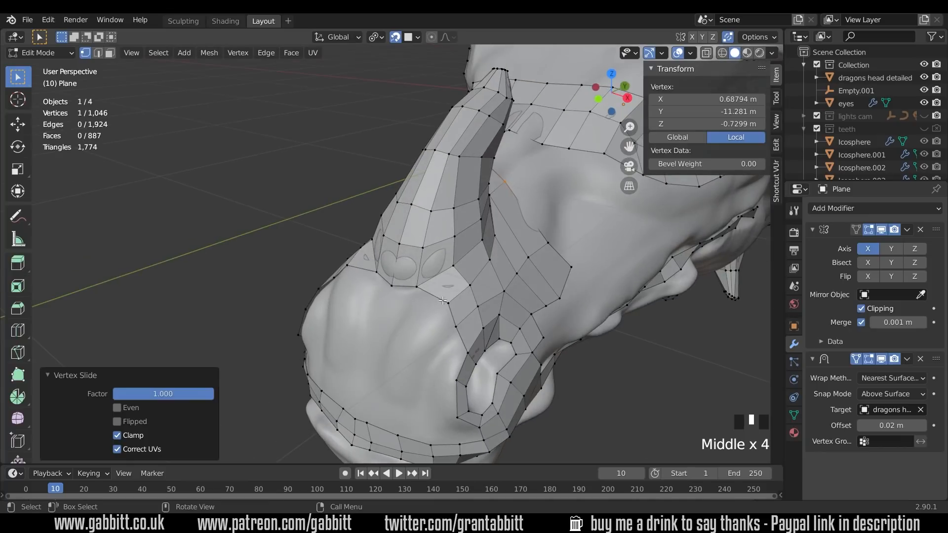
{"action": "left_click", "coordinate": [451, 303]}
{"action": "key", "text": "e"}
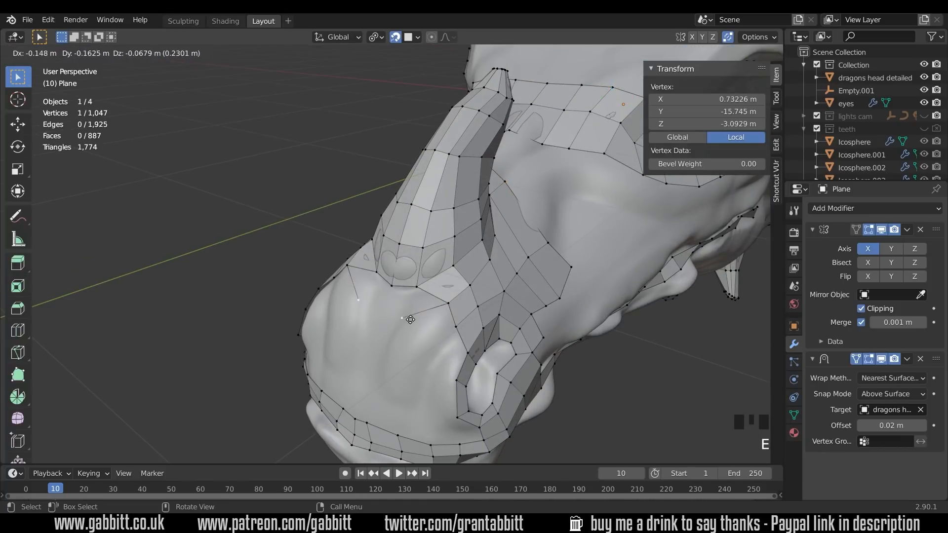
{"action": "left_click", "coordinate": [419, 317]}
{"action": "key", "text": "e"}
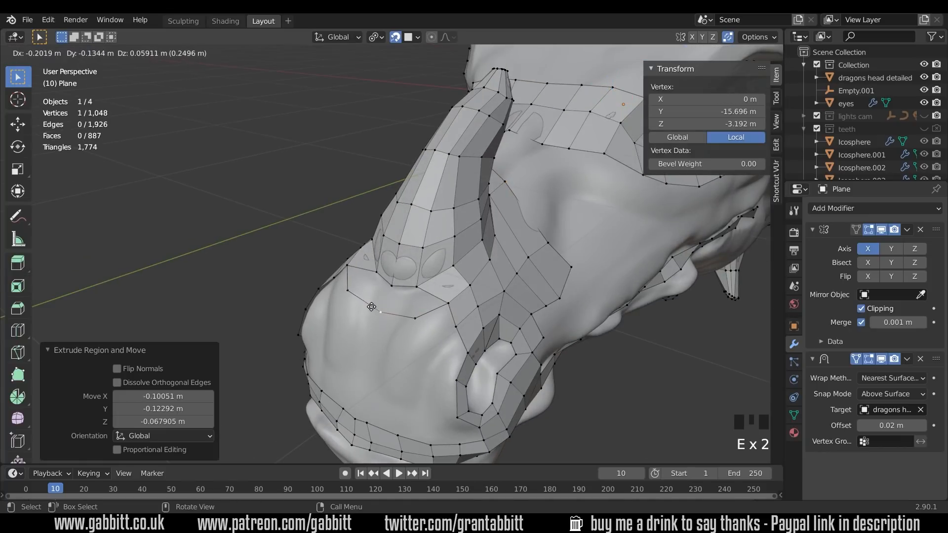
{"action": "left_click", "coordinate": [364, 312]}
{"action": "middle_click_drag", "start_coordinate": [365, 312], "coordinate": [438, 287]}
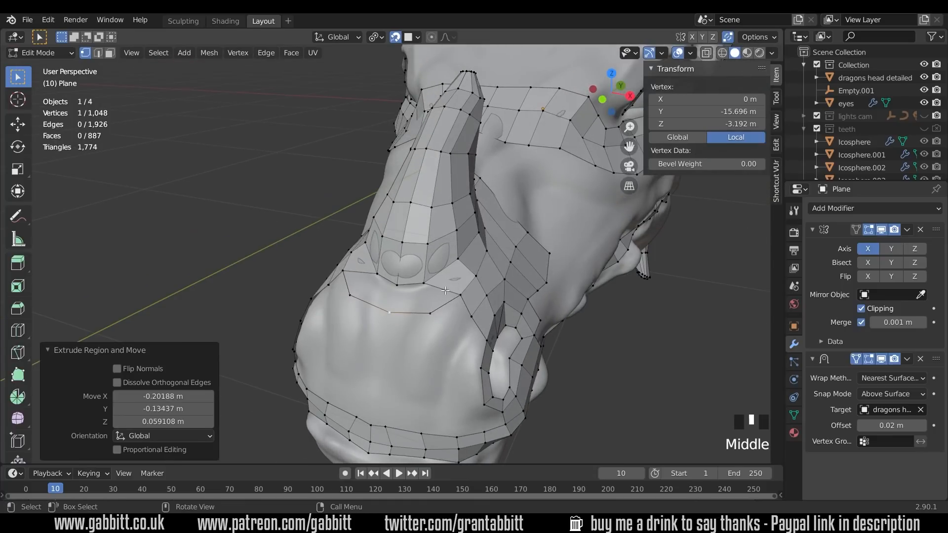
- Slide the nostril patch's upper corner vertex onto the first extruded vertex and adjust its position
{"action": "middle_click_drag", "start_coordinate": [461, 314], "coordinate": [446, 299]}
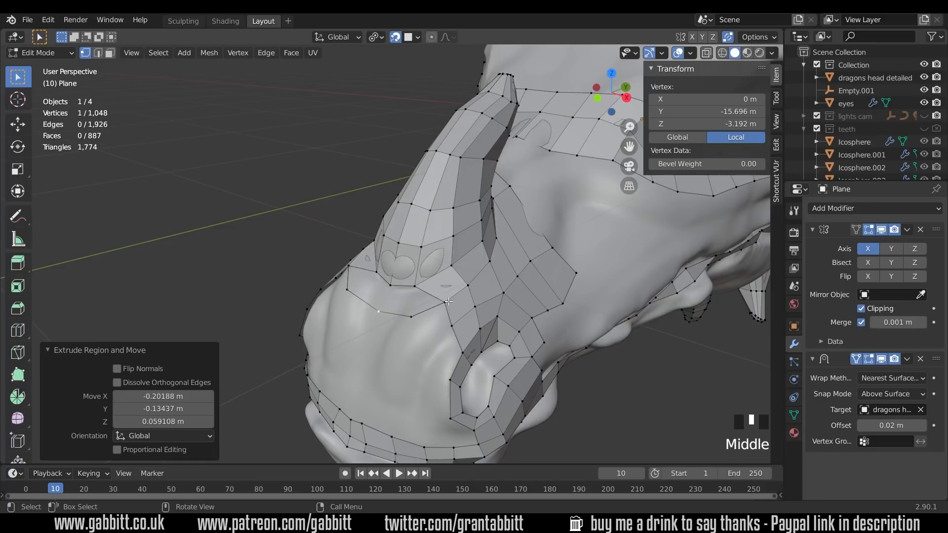
{"action": "left_click", "coordinate": [449, 301]}
{"action": "key", "text": "g"}
{"action": "key", "text": "g"}
{"action": "left_click", "coordinate": [391, 323]}
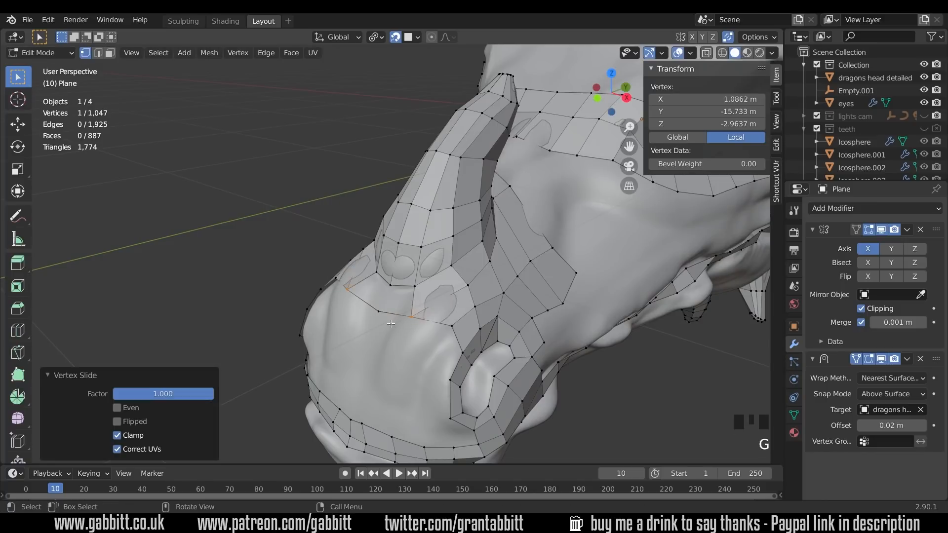
{"action": "key", "text": "g"}
{"action": "left_click", "coordinate": [444, 329]}
{"action": "middle_click_drag", "start_coordinate": [444, 330], "coordinate": [455, 313]}
- Fill the face between the horn's front base edge and the extruded centre-line edge
{"action": "key", "text": "2"}
{"action": "left_click", "coordinate": [445, 293]}
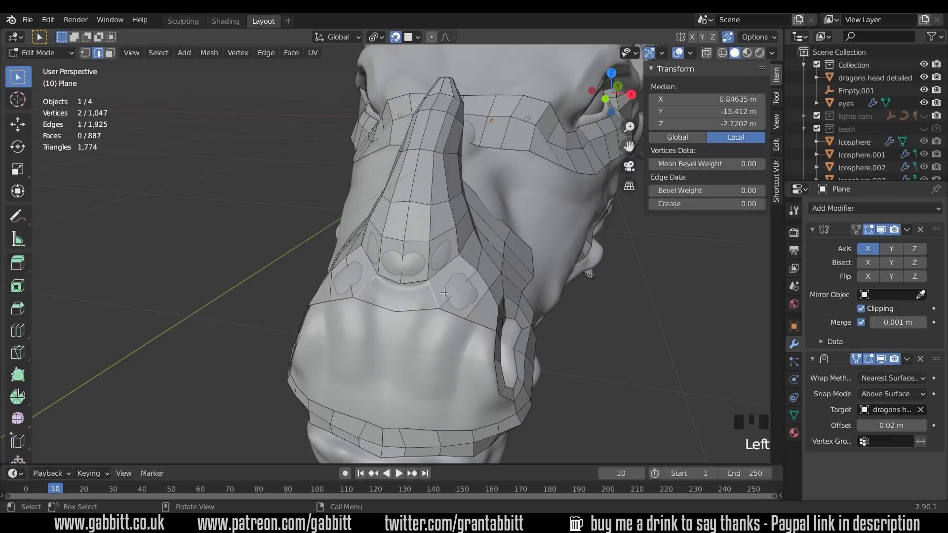
{"action": "key", "text": "f"}
{"action": "middle_click_drag", "start_coordinate": [445, 292], "coordinate": [412, 265]}
- Slide the inner vertex of the strip behind the horn slightly along its edge
{"action": "key", "text": "1"}
{"action": "left_click", "coordinate": [514, 258]}
{"action": "key", "text": "g"}
{"action": "key", "text": "g"}
{"action": "left_click", "coordinate": [519, 265]}
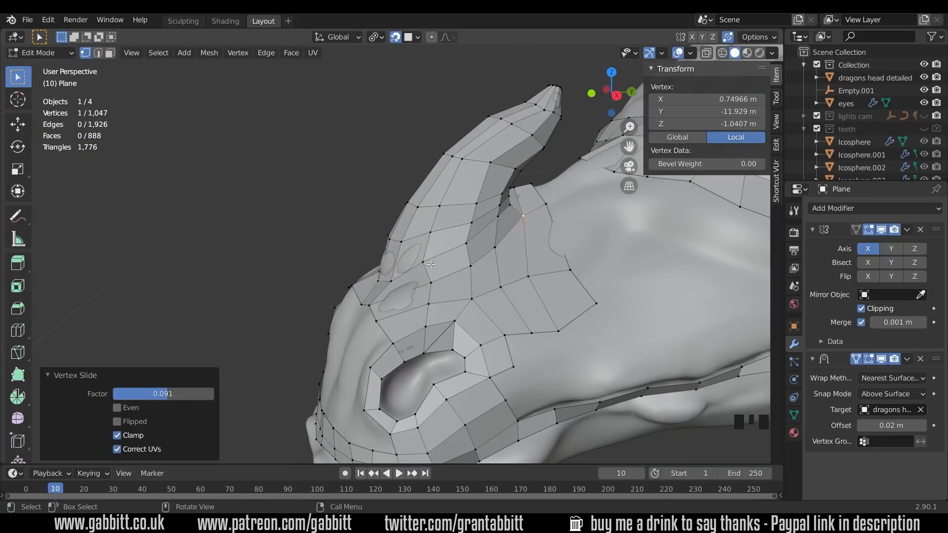
- Turn on X-ray display and slide a vertex of the loop beside the horn's base along its edge
{"action": "middle_click_drag", "start_coordinate": [542, 220], "coordinate": [587, 212]}
{"action": "scroll", "coordinate": [504, 225], "scroll_direction": "up", "scroll_amount": 2}
{"action": "left_click", "coordinate": [706, 53]}
{"action": "middle_click_drag", "start_coordinate": [538, 243], "coordinate": [486, 240]}
{"action": "left_click", "coordinate": [446, 289]}
{"action": "key", "text": "g"}
{"action": "key", "text": "g"}
{"action": "left_click", "coordinate": [452, 294]}
- Slide more vertices of the loop around the horn's base along their edges to even the faces
{"action": "left_click", "coordinate": [430, 281]}
{"action": "key", "text": "g"}
{"action": "key", "text": "g"}
{"action": "left_click", "coordinate": [432, 287]}
{"action": "key", "text": "g"}
{"action": "key", "text": "g"}
{"action": "left_click", "coordinate": [351, 282]}
{"action": "key", "text": "g"}
{"action": "key", "text": "g"}
{"action": "left_click", "coordinate": [317, 316]}
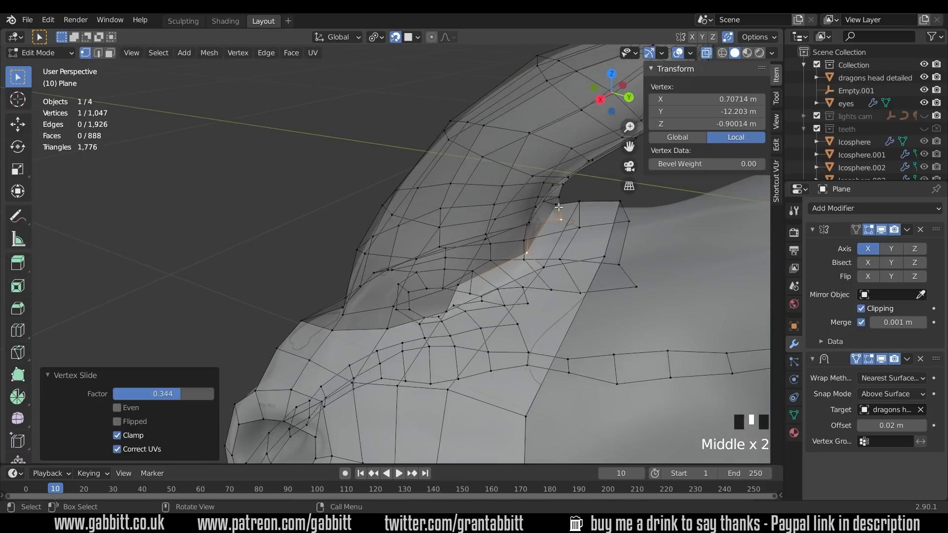
- Slide the loop's rear vertex along its edge and reposition the centre-line vertex behind the horn
{"action": "left_click", "coordinate": [556, 204]}
{"action": "key", "text": "g"}
{"action": "key", "text": "g"}
{"action": "left_click", "coordinate": [559, 211]}
{"action": "middle_click_drag", "start_coordinate": [559, 211], "coordinate": [489, 196]}
{"action": "key", "text": "g"}
{"action": "left_click", "coordinate": [582, 195]}
{"action": "key", "text": "g"}
{"action": "left_click", "coordinate": [532, 192]}
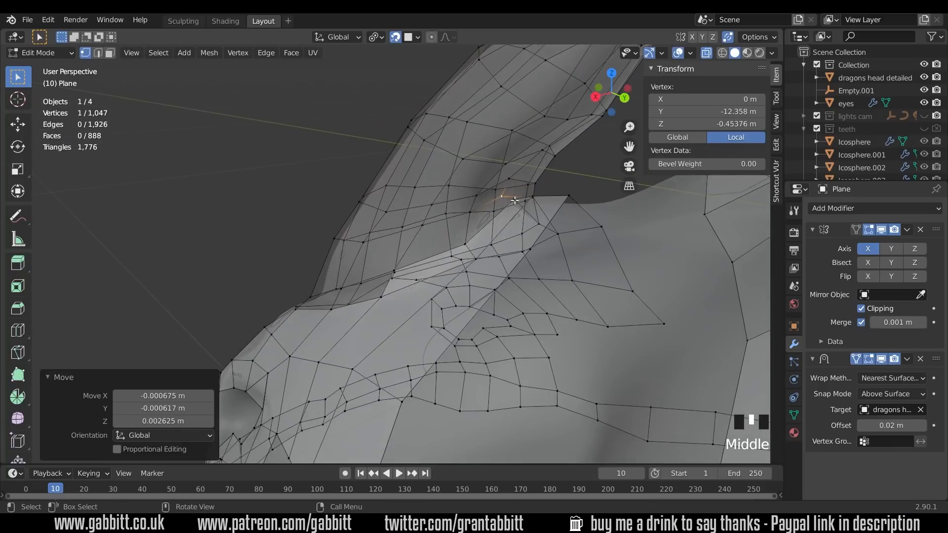
- Reposition the vertices along the rear side of the nose horn above its base
{"action": "left_click", "coordinate": [481, 196]}
{"action": "middle_click_drag", "start_coordinate": [497, 192], "coordinate": [523, 223]}
{"action": "key", "text": "g"}
{"action": "left_click", "coordinate": [413, 230]}
{"action": "key", "text": "g"}
{"action": "left_click", "coordinate": [469, 129]}
{"action": "left_click", "coordinate": [445, 139]}
{"action": "key", "text": "g"}
{"action": "left_click", "coordinate": [415, 130]}
{"action": "scroll", "coordinate": [437, 132], "scroll_direction": "down", "scroll_amount": 3}
{"action": "scroll", "coordinate": [512, 168], "scroll_direction": "down", "scroll_amount": 1}
{"action": "scroll", "coordinate": [508, 228], "scroll_direction": "up", "scroll_amount": 2}
{"action": "key", "text": "ctrl+r"}
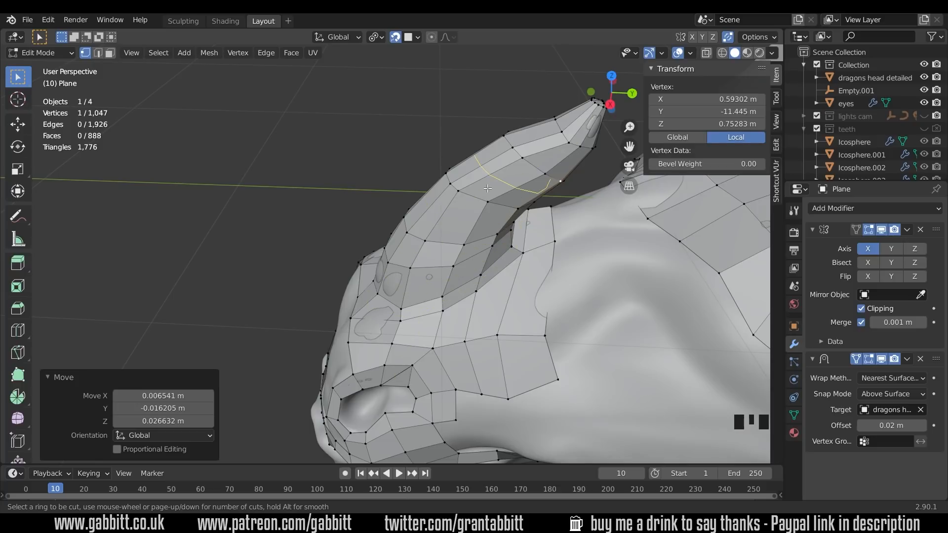
{"action": "right_click", "coordinate": [496, 307]}
- Move the front-edge vertex beside the centre line and the centre-line vertex closer to the horn's base
{"action": "middle_click_drag", "start_coordinate": [456, 318], "coordinate": [430, 310]}
{"action": "key", "text": "g"}
{"action": "left_click", "coordinate": [422, 309]}
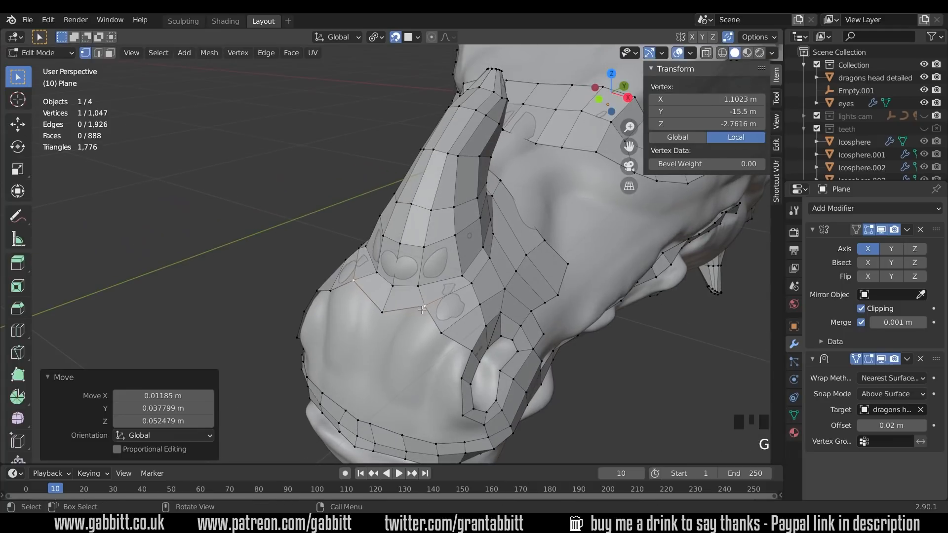
{"action": "left_click", "coordinate": [383, 312]}
{"action": "key", "text": "g"}
{"action": "left_click", "coordinate": [385, 299]}
- Move the vertex between the horn's base and the nostril patch slightly downward
{"action": "middle_click_drag", "start_coordinate": [461, 294], "coordinate": [436, 297]}
{"action": "left_click", "coordinate": [451, 303]}
{"action": "key", "text": "g"}
{"action": "left_click", "coordinate": [450, 312]}
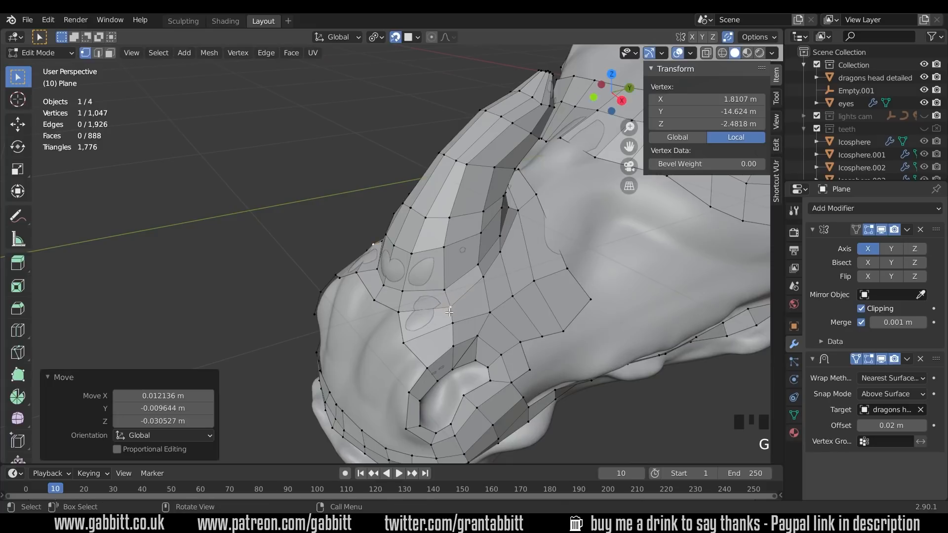
- Nudge the patch's front-edge vertex just below the corner of the nose horn's base
{"action": "key", "text": "g"}
{"action": "left_click", "coordinate": [413, 341]}
{"action": "middle_click_drag", "start_coordinate": [400, 313], "coordinate": [446, 314]}
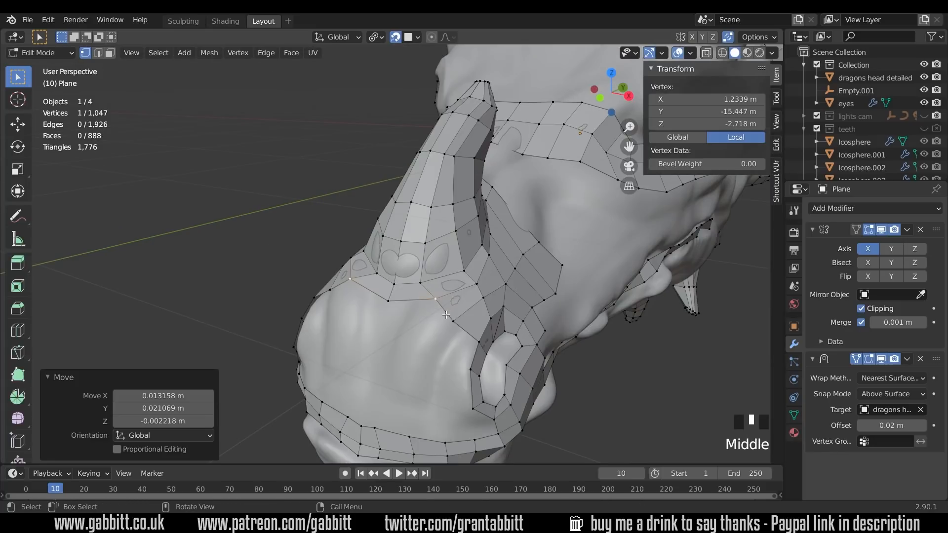
- Extrude two neighbouring front-edge vertices between the nose horn's base and the nostril patch down onto the snout
{"action": "left_click", "coordinate": [436, 300]}
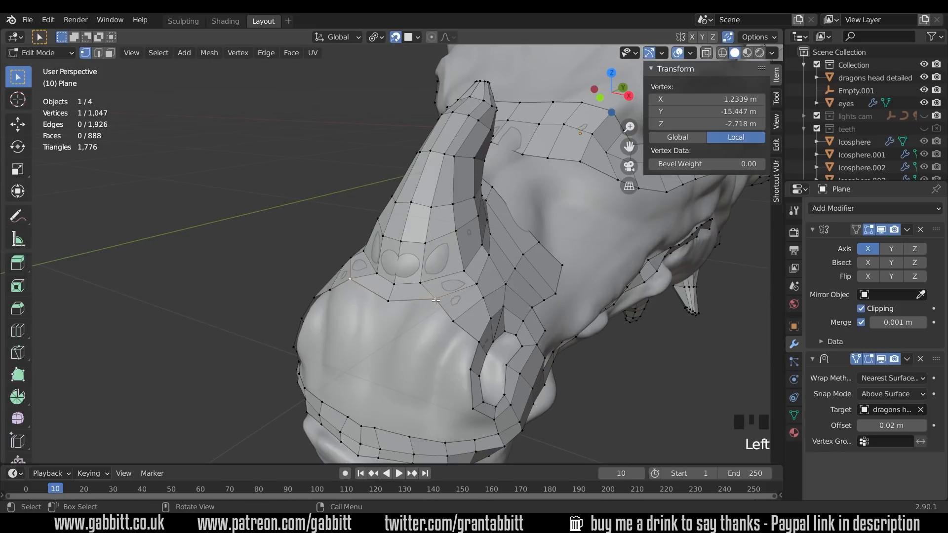
{"action": "key", "text": "e"}
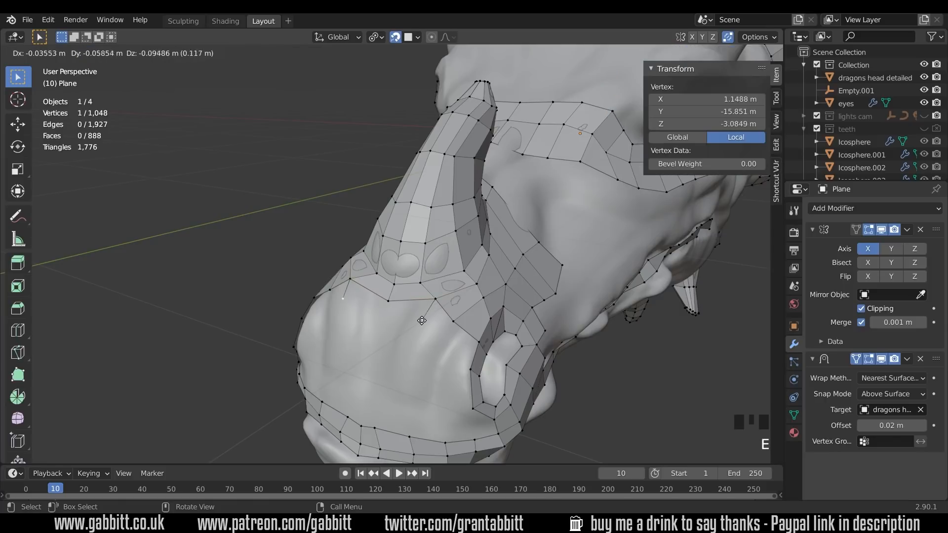
{"action": "left_click", "coordinate": [467, 322]}
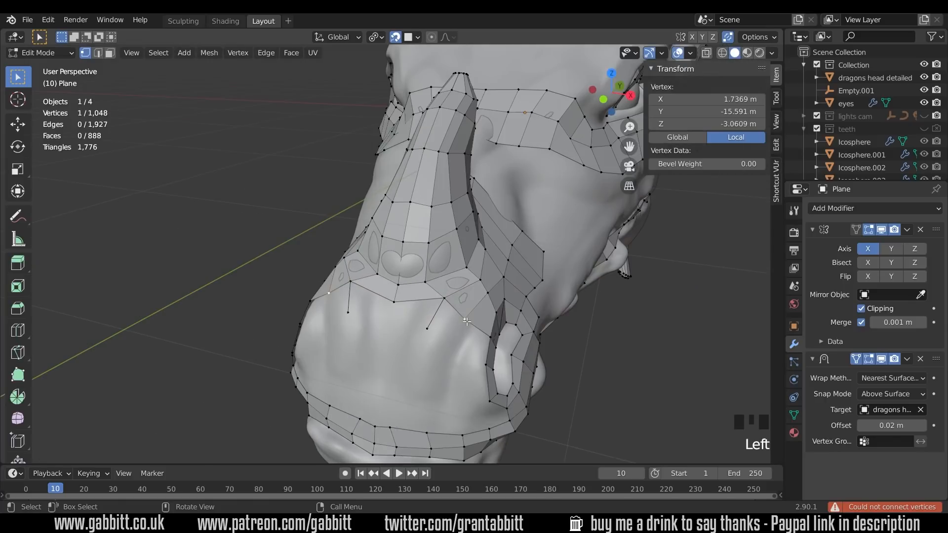
{"action": "key", "text": "e"}
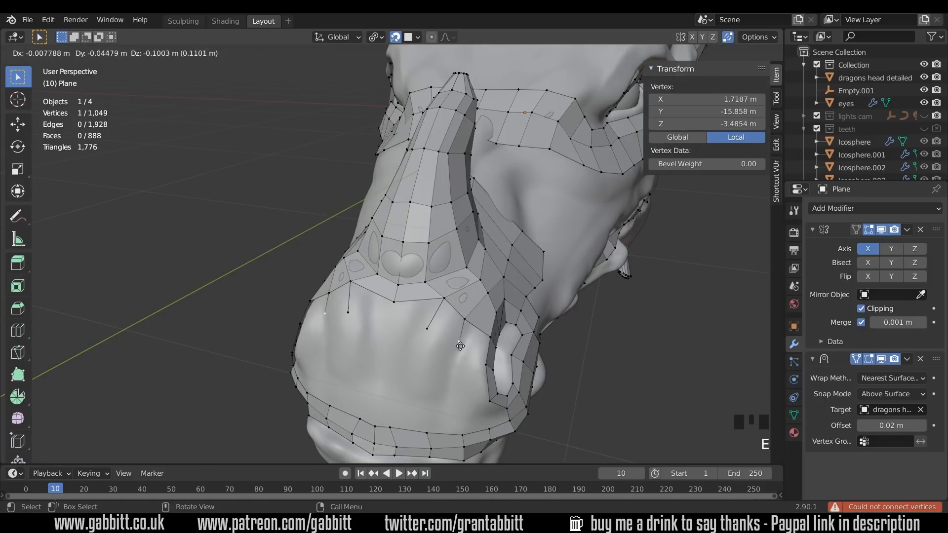
{"action": "left_click", "coordinate": [462, 345]}
{"action": "middle_click_drag", "start_coordinate": [462, 346], "coordinate": [423, 298]}
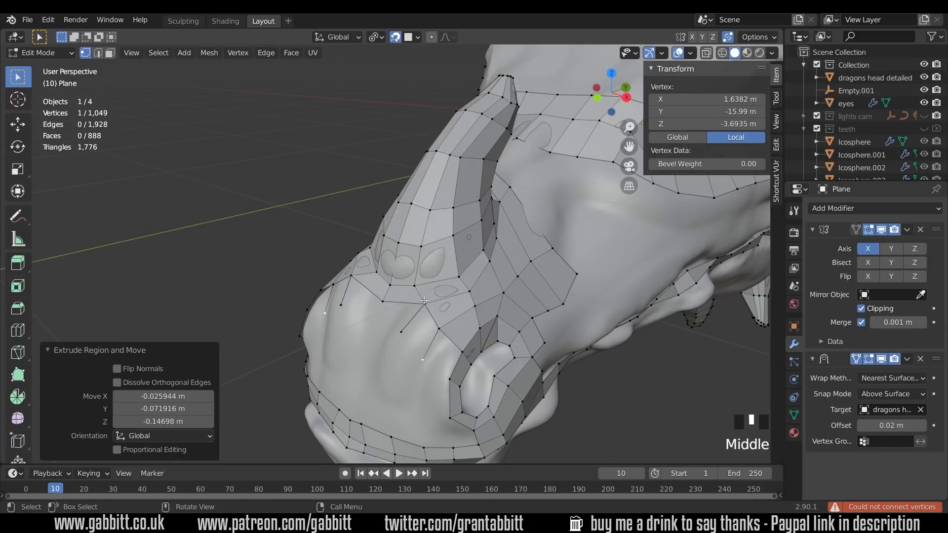
- Fill two faces between the extruded vertices and the front edge of the nostril patch
{"action": "left_click", "coordinate": [447, 349]}
{"action": "key", "text": "f"}
{"action": "key", "text": "f"}
{"action": "middle_click_drag", "start_coordinate": [435, 324], "coordinate": [405, 319]}
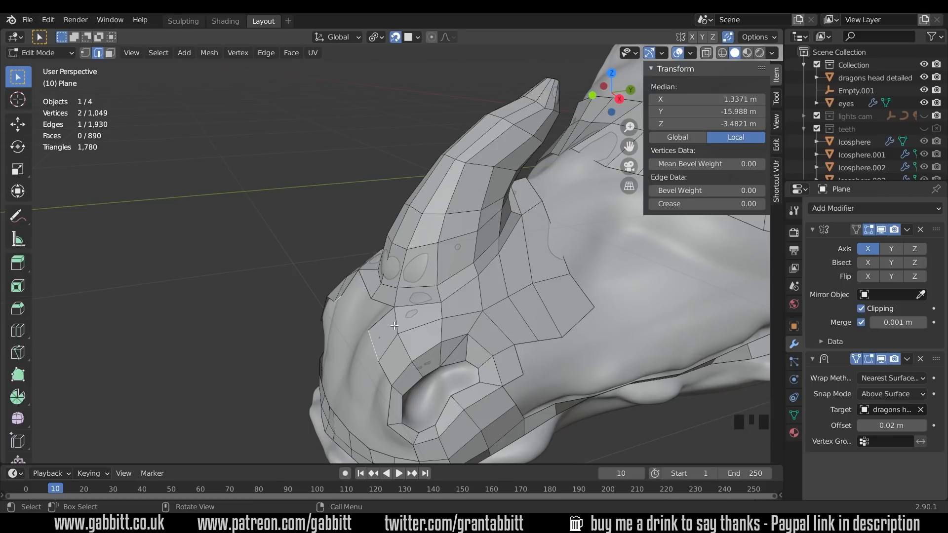
{"action": "middle_click_drag", "start_coordinate": [424, 318], "coordinate": [410, 311]}
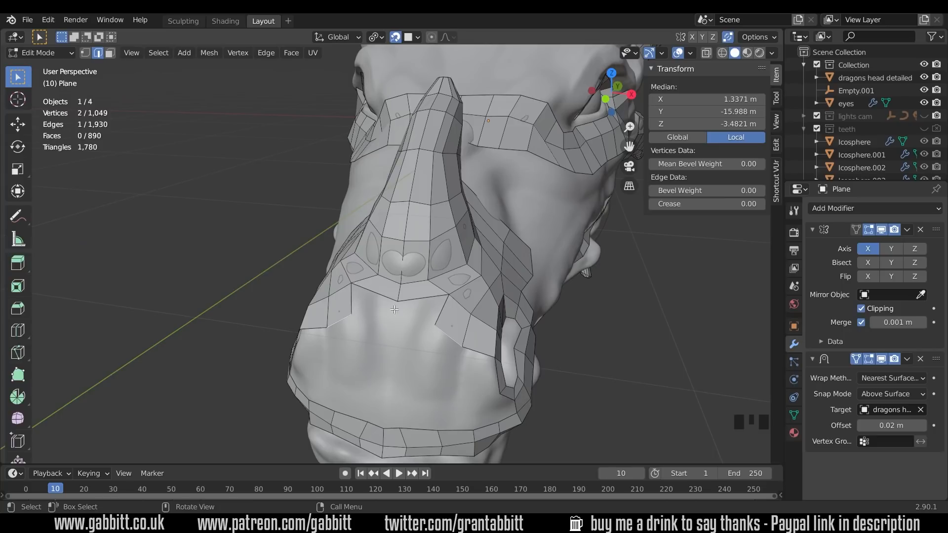
- Extrude one face down the snout and another to the centre line, and fill the gap under the nose horn's base
{"action": "middle_click_drag", "start_coordinate": [485, 354], "coordinate": [429, 285]}
{"action": "key", "text": "e"}
{"action": "left_click", "coordinate": [421, 337]}
{"action": "left_click", "coordinate": [423, 306]}
{"action": "key", "text": "e"}
{"action": "left_click", "coordinate": [376, 303]}
{"action": "left_click", "coordinate": [446, 276]}
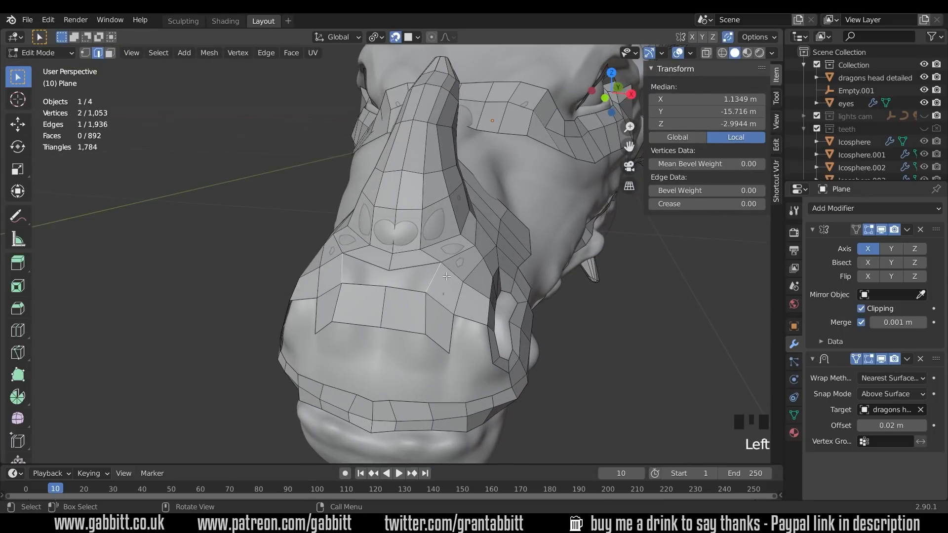
{"action": "key", "text": "f"}
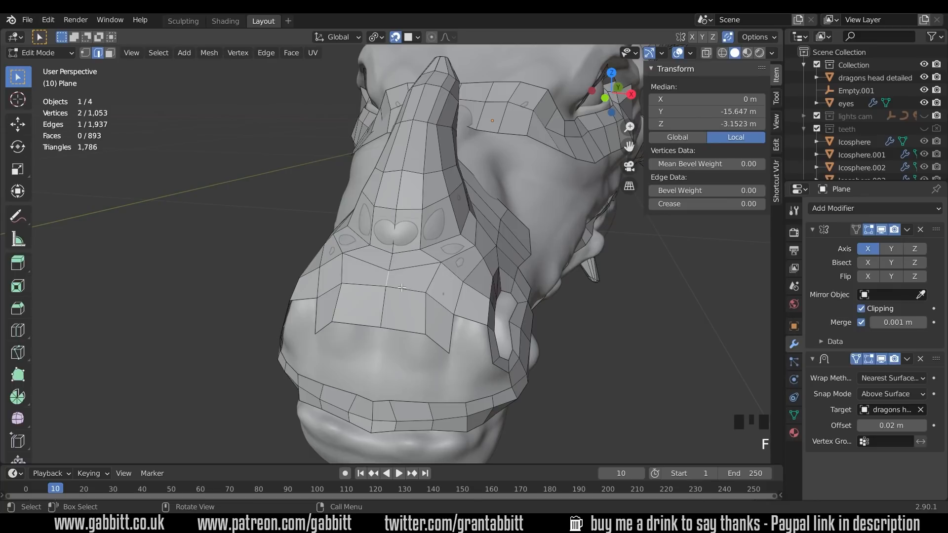
- Reposition the vertex below the nose horn's base and the lower outer corner vertex of the new snout faces
{"action": "mouse_move", "coordinate": [447, 287]}
{"action": "middle_mouse_down"}
{"action": "mouse_move", "coordinate": [393, 292]}
{"action": "mouse_move", "coordinate": [437, 290]}
{"action": "mouse_move", "coordinate": [399, 277]}
{"action": "mouse_move", "coordinate": [440, 287]}
{"action": "middle_mouse_up"}
{"action": "key", "text": "1"}
{"action": "left_click", "coordinate": [434, 270]}
{"action": "key", "text": "g"}
{"action": "left_click", "coordinate": [432, 270]}
{"action": "key", "text": "g"}
{"action": "left_click", "coordinate": [449, 333]}
{"action": "key", "text": "g"}
{"action": "left_click", "coordinate": [450, 331]}
- Fill the gap between the new snout faces and the front side of the nostril patch
{"action": "middle_click_drag", "start_coordinate": [498, 324], "coordinate": [410, 308]}
{"action": "key", "text": "2"}
{"action": "left_click", "coordinate": [457, 314]}
{"action": "key", "text": "f"}
- Dissolve the extra edge near the nostril and remove the stray diagonal edge across the face above its rim
{"action": "left_click", "coordinate": [452, 302]}
{"action": "key", "text": "ctrl+x"}
{"action": "key", "text": "Delete"}
{"action": "left_click", "coordinate": [451, 364]}
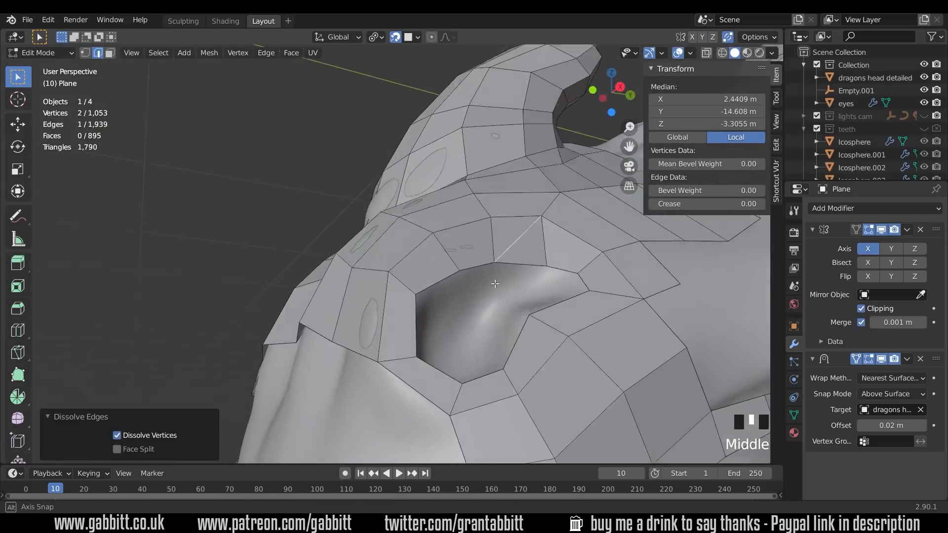
{"action": "key", "text": "Delete"}
{"action": "left_click", "coordinate": [487, 295]}
{"action": "middle_click_drag", "start_coordinate": [487, 295], "coordinate": [493, 326]}
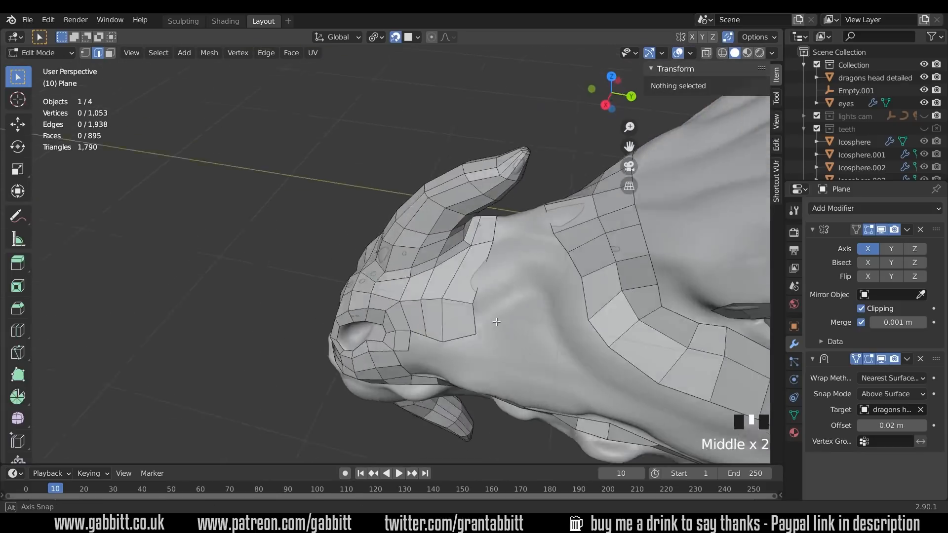
- Knife-cut a new edge across the faces beside the nose horn's base to the patch's rear border
{"action": "scroll", "coordinate": [496, 321], "scroll_direction": "up", "scroll_amount": 2}
{"action": "middle_click_drag", "start_coordinate": [420, 311], "coordinate": [427, 310]}
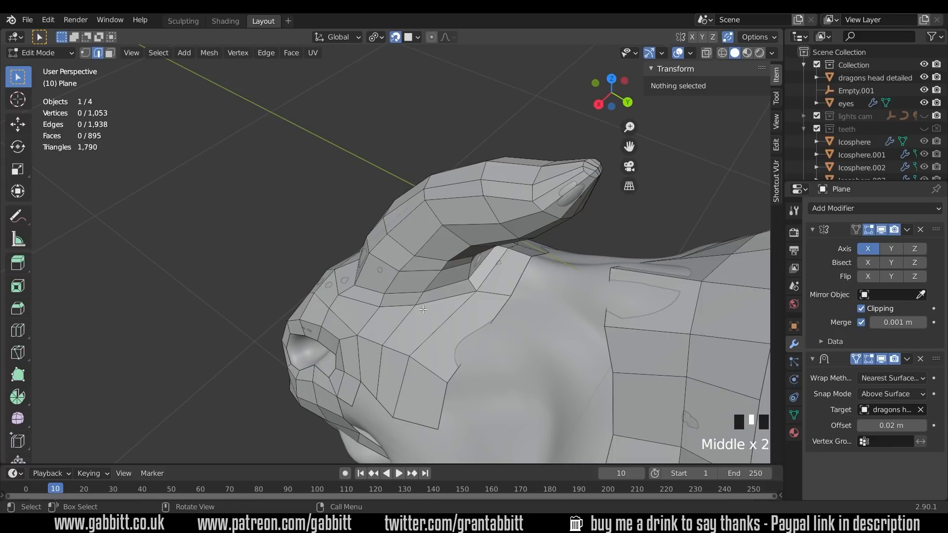
{"action": "key", "text": "k"}
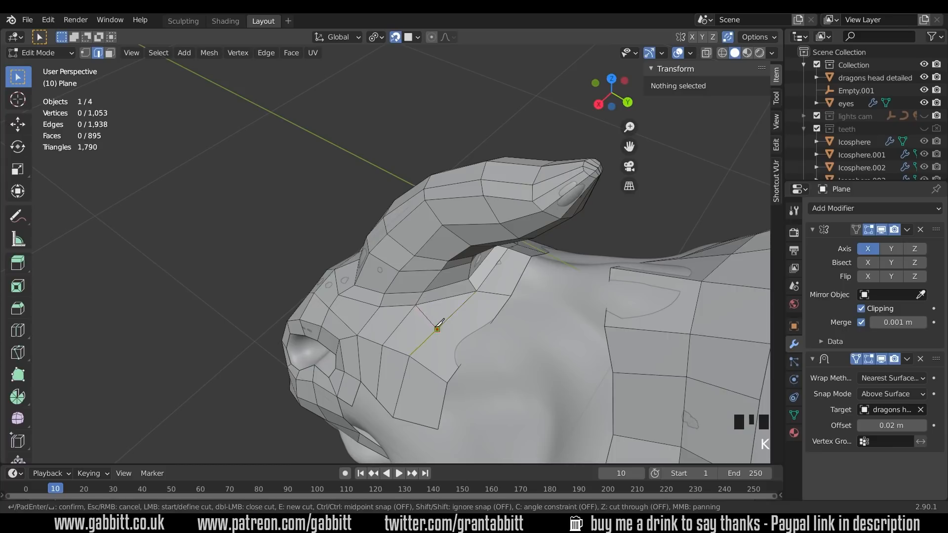
{"action": "left_click", "coordinate": [473, 345]}
{"action": "key", "text": "Return"}
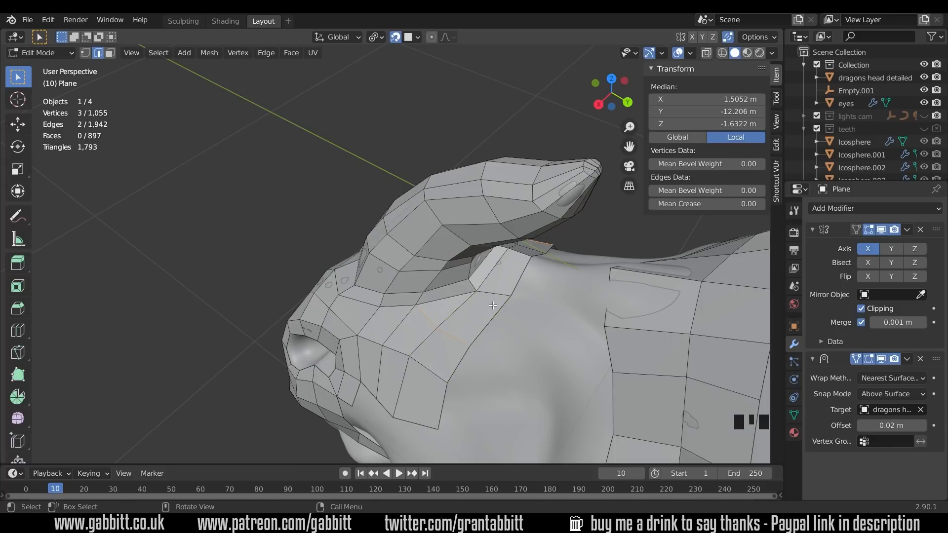
- Slide an edge at the rear of the patch beside the nose horn to space its faces more evenly
{"action": "middle_click_drag", "start_coordinate": [501, 336], "coordinate": [509, 333]}
{"action": "middle_click_drag", "start_coordinate": [518, 301], "coordinate": [494, 335]}
{"action": "left_click", "coordinate": [495, 342]}
{"action": "key", "text": "g"}
{"action": "key", "text": "g"}
{"action": "left_click", "coordinate": [497, 343]}
- Knife-cut another edge across the rear face beside the nose horn and move it toward the eye
{"action": "key", "text": "k"}
{"action": "key", "text": "Return"}
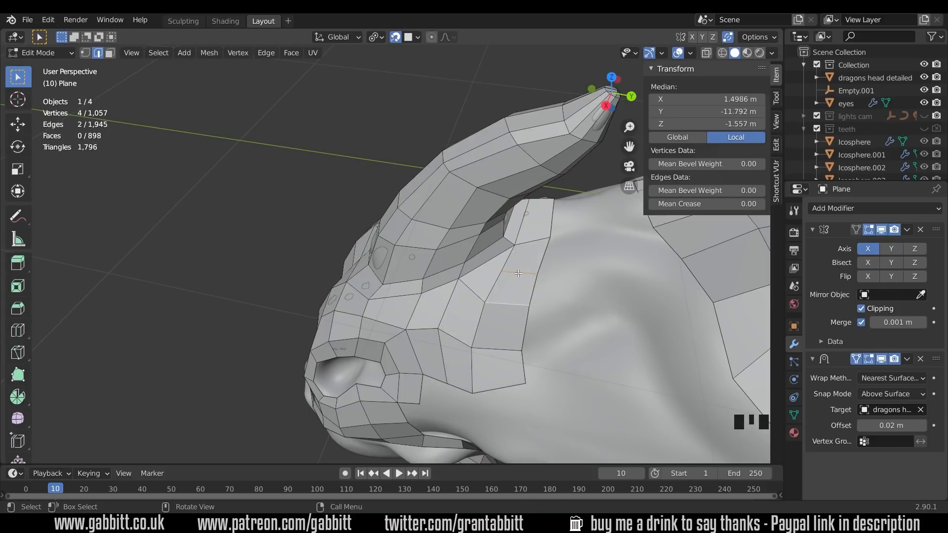
{"action": "key", "text": "g"}
{"action": "left_click", "coordinate": [547, 274]}
{"action": "middle_click_drag", "start_coordinate": [561, 279], "coordinate": [518, 326]}
{"action": "middle_click_drag", "start_coordinate": [516, 326], "coordinate": [508, 315]}
- Move the inner vertex of the newly cut rear face slightly forward, toward the nostril
{"action": "key", "text": "1"}
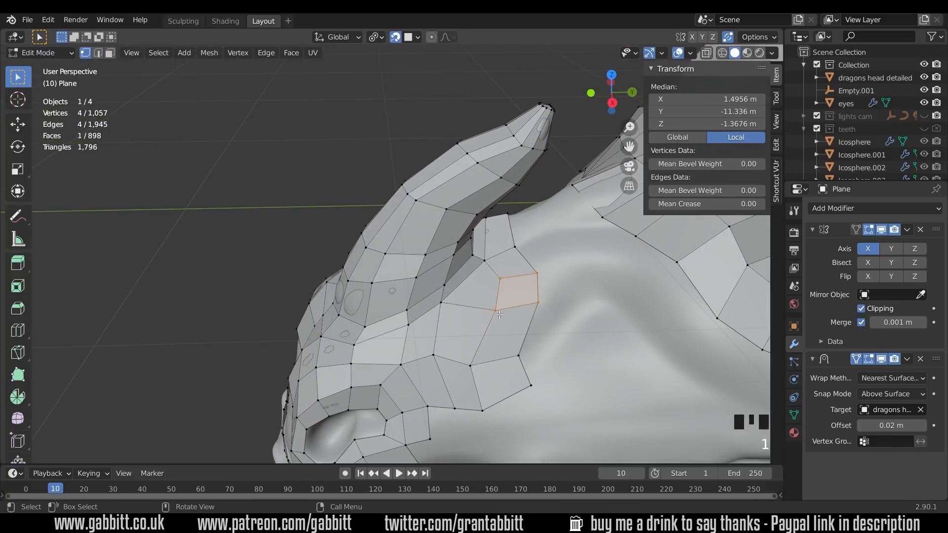
{"action": "left_click", "coordinate": [496, 312]}
{"action": "key", "text": "g"}
{"action": "left_click", "coordinate": [485, 310]}
{"action": "middle_click_drag", "start_coordinate": [495, 355], "coordinate": [509, 360]}
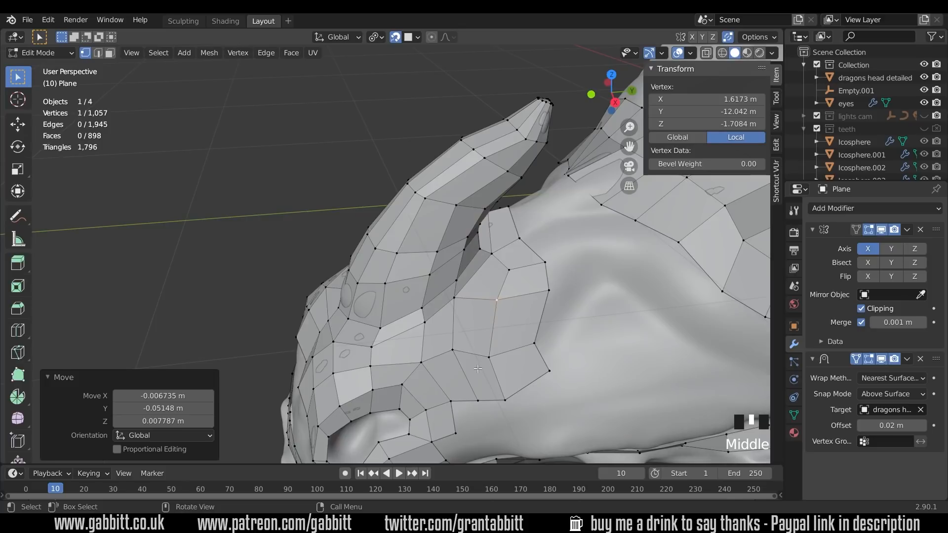
- Select the snout patch's rear border up to the centre line and extrude it toward the eye strip
{"action": "middle_click_drag", "start_coordinate": [624, 224], "coordinate": [549, 293]}
{"action": "key", "text": "2"}
{"action": "left_click", "coordinate": [432, 383]}
{"action": "left_click", "coordinate": [486, 253], "text": "ctrl"}
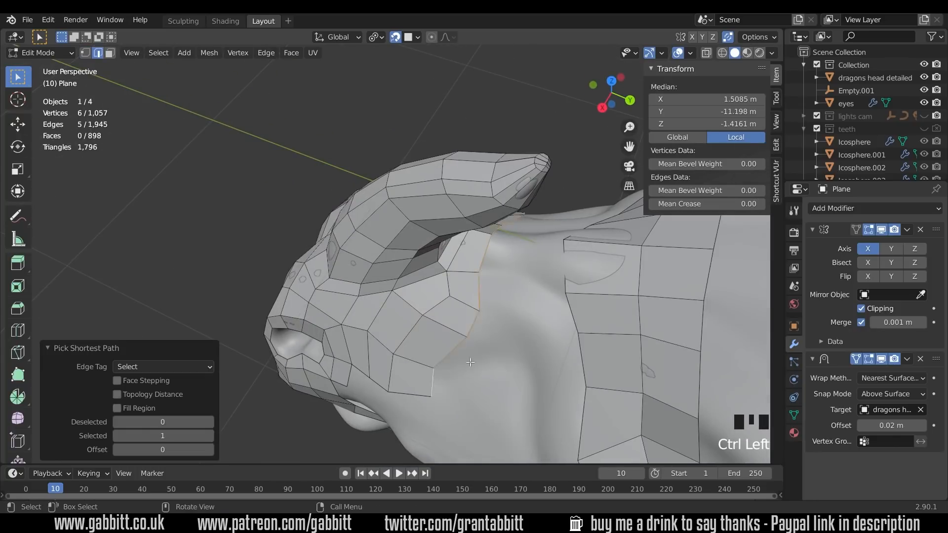
{"action": "key", "text": "e"}
{"action": "key", "text": "g"}
{"action": "left_click", "coordinate": [553, 343]}
- Try to bridge the extruded rear border of the snout patch to the front border of the eye strip
{"action": "left_click", "coordinate": [532, 388]}
{"action": "left_click", "coordinate": [555, 181], "text": "ctrl"}
{"action": "left_click", "coordinate": [581, 253], "text": "shift"}
{"action": "left_click", "coordinate": [625, 382], "text": "ctrl"}
{"action": "key", "text": "ctrl+e"}
{"action": "left_click", "coordinate": [608, 384]}
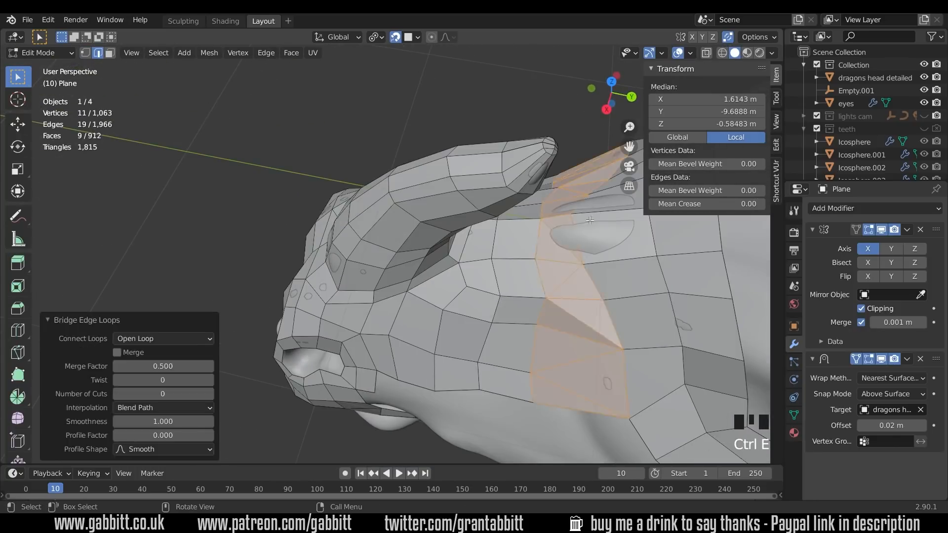
{"action": "key", "text": "ctrl+z"}
- Adjust the snout patch's rear border and fill the gap to the eye strip with five faces
{"action": "middle_click_drag", "start_coordinate": [607, 383], "coordinate": [548, 321]}
{"action": "key", "text": "g"}
{"action": "key", "text": "f"}
{"action": "key", "text": "f"}
{"action": "key", "text": "f"}
{"action": "key", "text": "f"}
{"action": "key", "text": "f"}
{"action": "middle_click_drag", "start_coordinate": [379, 273], "coordinate": [340, 257]}
{"action": "scroll", "coordinate": [341, 257], "scroll_direction": "down", "scroll_amount": 2}
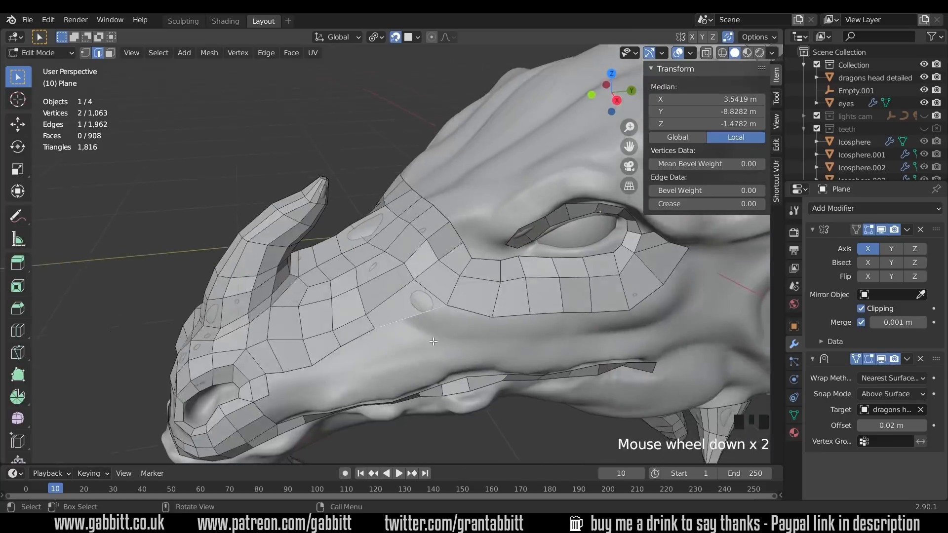
- Reposition a vertex near the centre line and add one loop cut through the faces joining the snout to the eye strip
{"action": "key", "text": "1"}
{"action": "left_click", "coordinate": [388, 218]}
{"action": "key", "text": "g"}
{"action": "middle_click_drag", "start_coordinate": [439, 346], "coordinate": [394, 326]}
{"action": "scroll", "coordinate": [394, 325], "scroll_direction": "up", "scroll_amount": 3}
{"action": "key", "text": "ctrl+r"}
{"action": "left_click", "coordinate": [394, 325]}
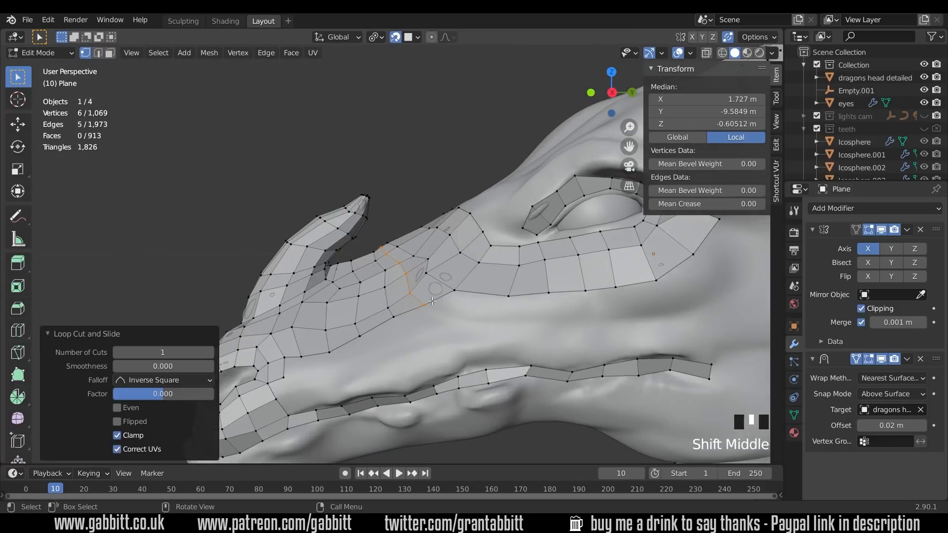
- Extrude the joined patch's lower border, from the snout to below the eye, downward twice as two strips
{"action": "key", "text": "2"}
{"action": "left_click", "coordinate": [309, 345]}
{"action": "left_click", "coordinate": [582, 284], "text": "ctrl"}
{"action": "key", "text": "e"}
{"action": "left_click", "coordinate": [511, 322]}
{"action": "key", "text": "e"}
{"action": "left_click", "coordinate": [511, 338]}
{"action": "middle_click_drag", "start_coordinate": [512, 339], "coordinate": [568, 297], "text": "shift"}
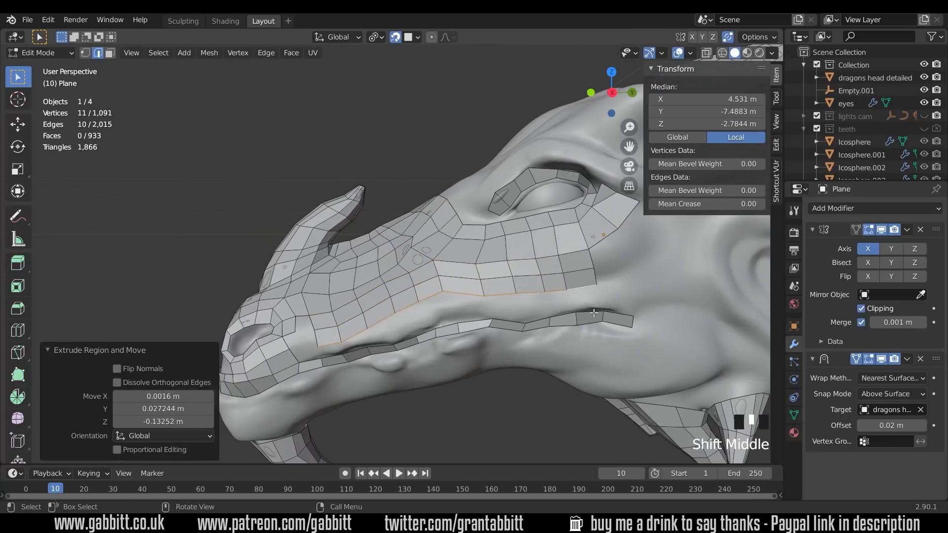
- Fill faces between the rear part of the extruded cheek strip and the lip strip, undoing the last unwanted fills
{"action": "left_click", "coordinate": [588, 311]}
{"action": "left_click", "coordinate": [578, 291], "text": "shift"}
{"action": "key", "text": "f"}
{"action": "key", "text": "ctrl+z"}
{"action": "key", "text": "ctrl+z"}
{"action": "middle_click_drag", "start_coordinate": [459, 301], "coordinate": [466, 274], "text": "shift"}
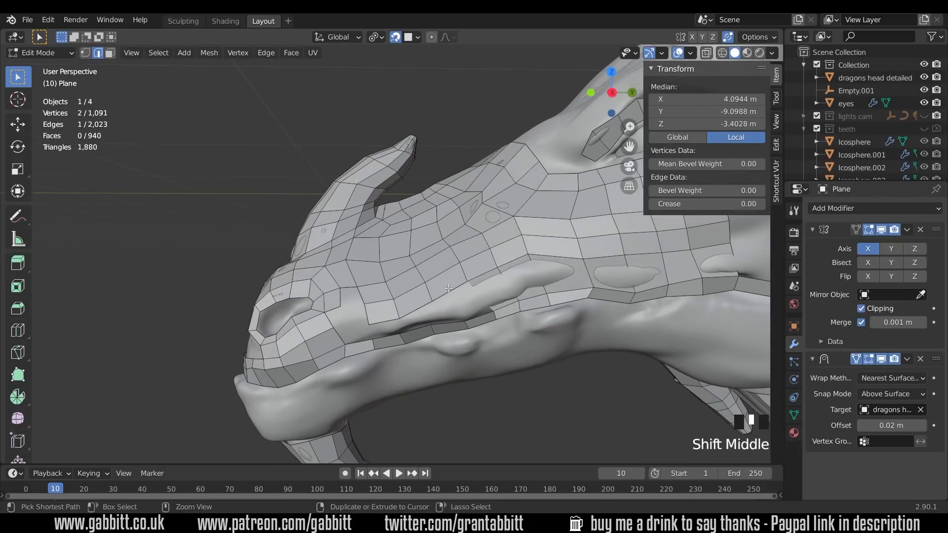
- Add a vertical loop cut through the side of the snout and slide it into even spacing
{"action": "key", "text": "ctrl+r"}
{"action": "left_click", "coordinate": [415, 284]}
{"action": "key", "text": "g"}
{"action": "key", "text": "g"}
{"action": "left_click", "coordinate": [420, 281]}
- Slide the edge loop between the snout and the eye strip and shift it to even out the faces
{"action": "left_click", "coordinate": [469, 269], "text": "alt"}
{"action": "key", "text": "g"}
{"action": "key", "text": "g"}
{"action": "left_click", "coordinate": [482, 198]}
{"action": "key", "text": "g"}
{"action": "left_click", "coordinate": [504, 212]}
- Reposition a single vertex on the side of the snout in front of the eye strip
{"action": "key", "text": "1"}
{"action": "middle_click_drag", "start_coordinate": [503, 212], "coordinate": [508, 247]}
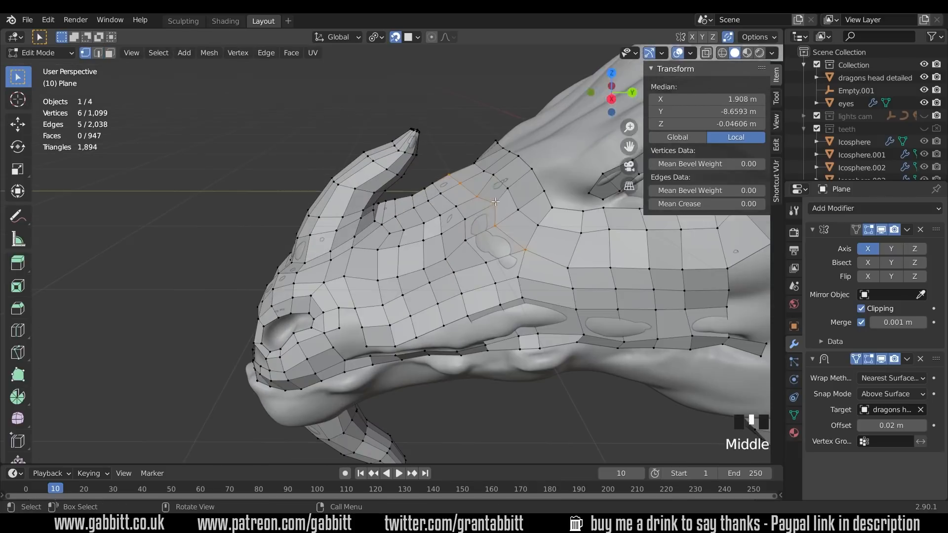
{"action": "left_click", "coordinate": [474, 229]}
{"action": "key", "text": "g"}
{"action": "middle_click_drag", "start_coordinate": [543, 281], "coordinate": [548, 262]}
- Add another loop cut through the faces in front of the eye strip and slide the edges into place
{"action": "key", "text": "ctrl+r"}
{"action": "left_click", "coordinate": [561, 246]}
{"action": "left_click", "coordinate": [531, 247]}
{"action": "key", "text": "g"}
{"action": "key", "text": "g"}
{"action": "left_click", "coordinate": [518, 300]}
{"action": "mouse_move", "coordinate": [519, 299]}
{"action": "middle_mouse_down"}
{"action": "mouse_move", "coordinate": [550, 294]}
{"action": "mouse_move", "coordinate": [513, 283]}
{"action": "middle_mouse_up"}
- Fill four more faces between the front part of the cheek strip and the lip strip
{"action": "key", "text": "2"}
{"action": "key", "text": "f"}
{"action": "key", "text": "f"}
{"action": "key", "text": "f"}
{"action": "key", "text": "f"}
- Fill a face between the cheek strip and the nostril patch above the lip and add a loop cut through it
{"action": "left_click", "coordinate": [383, 329]}
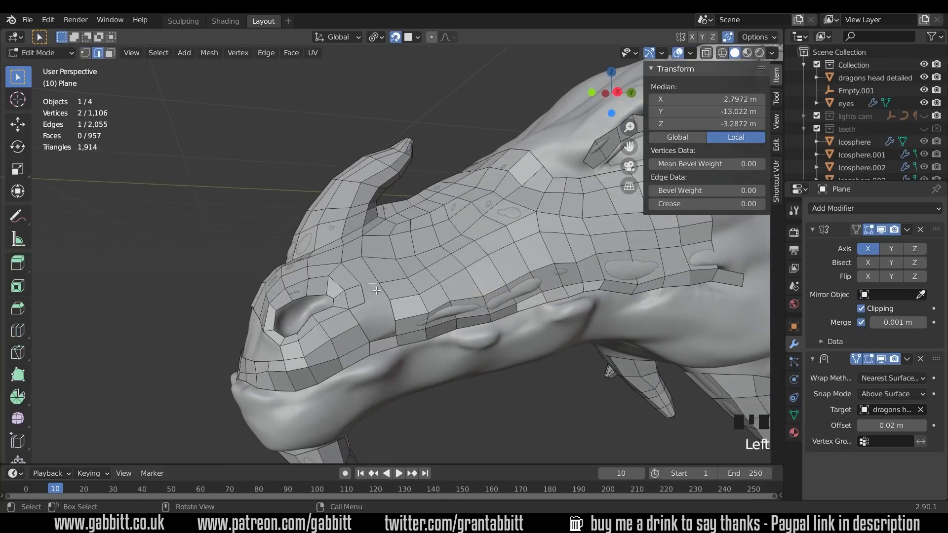
{"action": "left_click", "coordinate": [344, 336], "text": "shift"}
{"action": "key", "text": "f"}
{"action": "key", "text": "ctrl+r"}
{"action": "left_click", "coordinate": [367, 341]}
{"action": "middle_click_drag", "start_coordinate": [367, 341], "coordinate": [434, 316]}
- Fill the remaining opening behind the nostril with four faces
{"action": "key", "text": "1"}
{"action": "left_click", "coordinate": [386, 333]}
{"action": "key", "text": "f"}
{"action": "key", "text": "2"}
{"action": "left_click", "coordinate": [394, 334]}
{"action": "key", "text": "f"}
{"action": "key", "text": "f"}
{"action": "key", "text": "f"}
- Reposition individual vertices on the cheek and along the lip strip to even out the new faces
{"action": "key", "text": "g"}
{"action": "key", "text": "1"}
{"action": "left_click", "coordinate": [514, 313]}
{"action": "key", "text": "g"}
{"action": "key", "text": "g"}
{"action": "key", "text": "g"}
{"action": "middle_click_drag", "start_coordinate": [370, 316], "coordinate": [444, 277]}
{"action": "left_click", "coordinate": [401, 300]}
{"action": "key", "text": "g"}
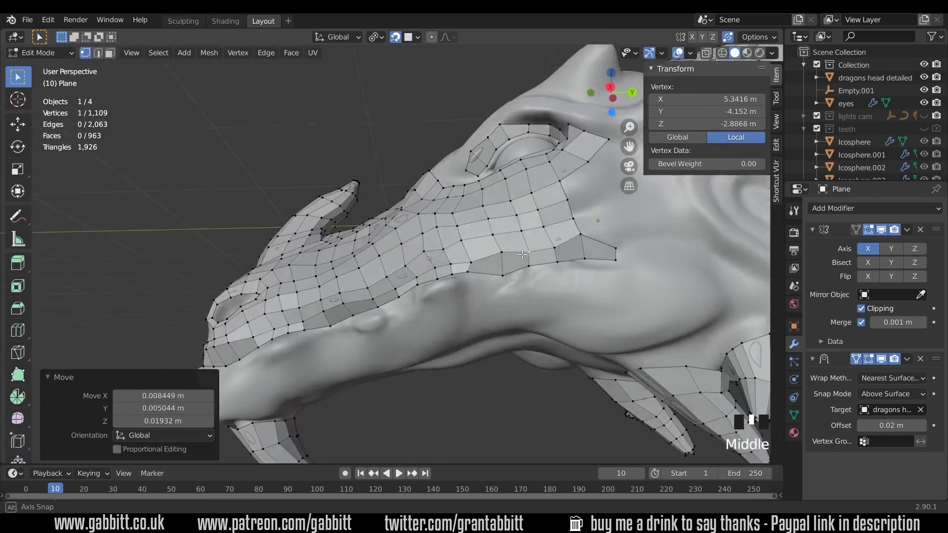
- Reposition a cheek vertex and slide the vertex at the rear upper corner of the eye opening along its edge
{"action": "scroll", "coordinate": [543, 306], "scroll_direction": "down", "scroll_amount": 5}
{"action": "middle_click_drag", "start_coordinate": [543, 306], "coordinate": [624, 324]}
{"action": "scroll", "coordinate": [445, 247], "scroll_direction": "up", "scroll_amount": 5}
{"action": "left_click", "coordinate": [386, 229]}
{"action": "key", "text": "g"}
{"action": "middle_click_drag", "start_coordinate": [398, 222], "coordinate": [420, 232]}
{"action": "scroll", "coordinate": [420, 232], "scroll_direction": "up", "scroll_amount": 4}
{"action": "left_click", "coordinate": [553, 203]}
{"action": "middle_click_drag", "start_coordinate": [553, 207], "coordinate": [483, 227]}
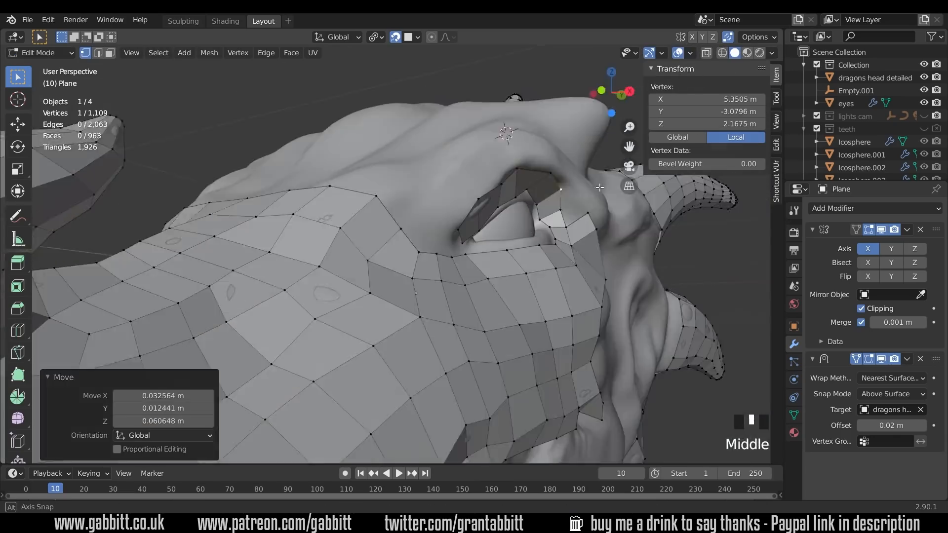
{"action": "key", "text": "g"}
{"action": "key", "text": "g"}
- Move individual vertices around the eye and along the rear edge of the cheek strip to even out the faces
{"action": "middle_click_drag", "start_coordinate": [425, 227], "coordinate": [366, 197]}
{"action": "left_click", "coordinate": [339, 172]}
{"action": "key", "text": "g"}
{"action": "left_click", "coordinate": [288, 163]}
{"action": "mouse_move", "coordinate": [232, 217]}
{"action": "middle_mouse_down"}
{"action": "mouse_move", "coordinate": [173, 245]}
{"action": "mouse_move", "coordinate": [222, 212]}
{"action": "middle_mouse_up"}
{"action": "left_click", "coordinate": [246, 203]}
{"action": "key", "text": "g"}
{"action": "left_click", "coordinate": [252, 204]}
{"action": "mouse_move", "coordinate": [474, 212]}
{"action": "middle_mouse_down"}
{"action": "mouse_move", "coordinate": [523, 202]}
{"action": "mouse_move", "coordinate": [474, 208]}
{"action": "middle_mouse_up"}
{"action": "left_click", "coordinate": [548, 195]}
{"action": "key", "text": "g"}
{"action": "key", "text": "g"}
{"action": "key", "text": "g"}
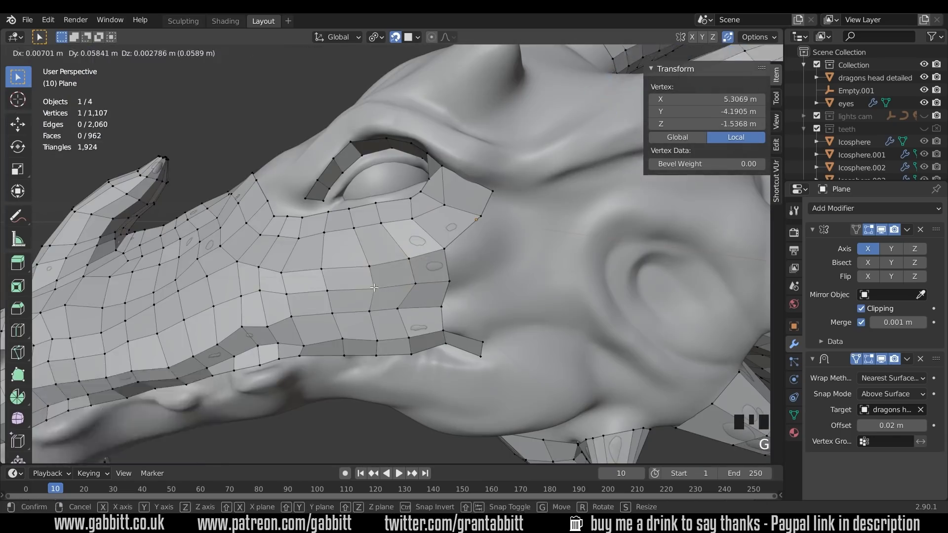
{"action": "left_click", "coordinate": [486, 202]}
- Extrude a vertex backward from the rear edge of the cheek strip and adjust nearby vertices behind the eye
{"action": "key", "text": "e"}
{"action": "left_click", "coordinate": [491, 242]}
{"action": "left_click", "coordinate": [469, 185]}
{"action": "key", "text": "g"}
{"action": "left_click", "coordinate": [475, 175]}
{"action": "scroll", "coordinate": [475, 198], "scroll_direction": "up", "scroll_amount": 4}
{"action": "left_click", "coordinate": [456, 262]}
{"action": "key", "text": "g"}
{"action": "left_click", "coordinate": [459, 259]}
{"action": "middle_click_drag", "start_coordinate": [543, 279], "coordinate": [523, 246]}
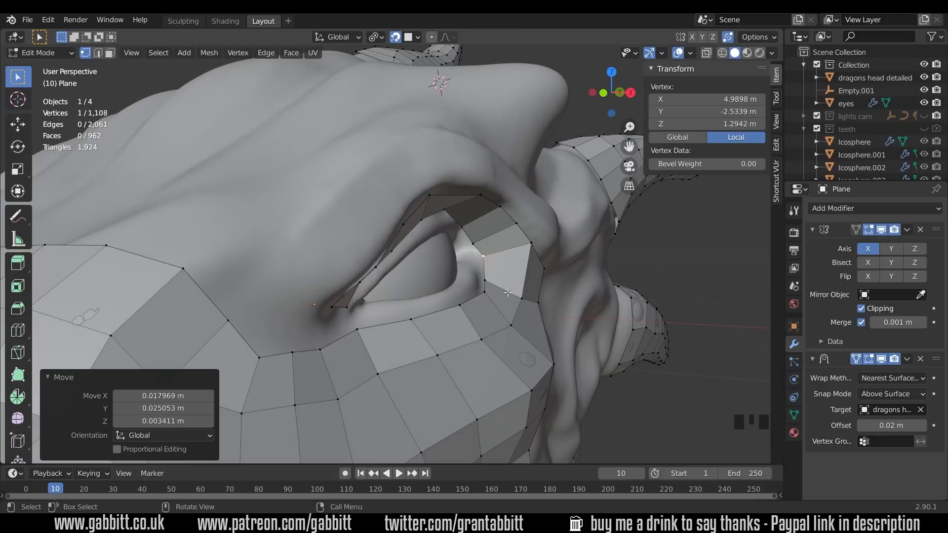
- Reposition the vertices at the outer eye corner and on the lower eyelid edge near the inner corner
{"action": "middle_click_drag", "start_coordinate": [468, 264], "coordinate": [401, 267]}
{"action": "left_click", "coordinate": [486, 286]}
{"action": "key", "text": "g"}
{"action": "left_click", "coordinate": [487, 279]}
{"action": "middle_click_drag", "start_coordinate": [487, 280], "coordinate": [483, 271]}
{"action": "key", "text": "ctrl+r"}
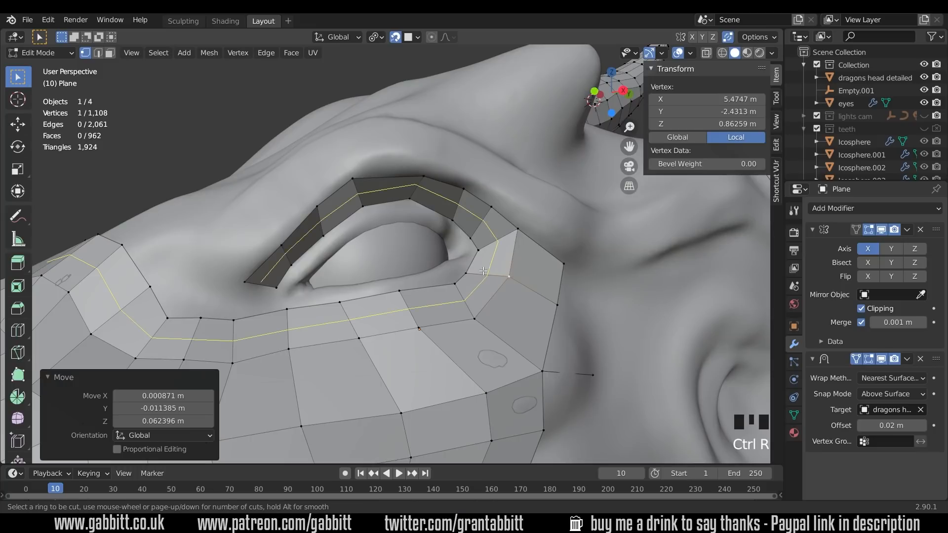
{"action": "right_click", "coordinate": [483, 271]}
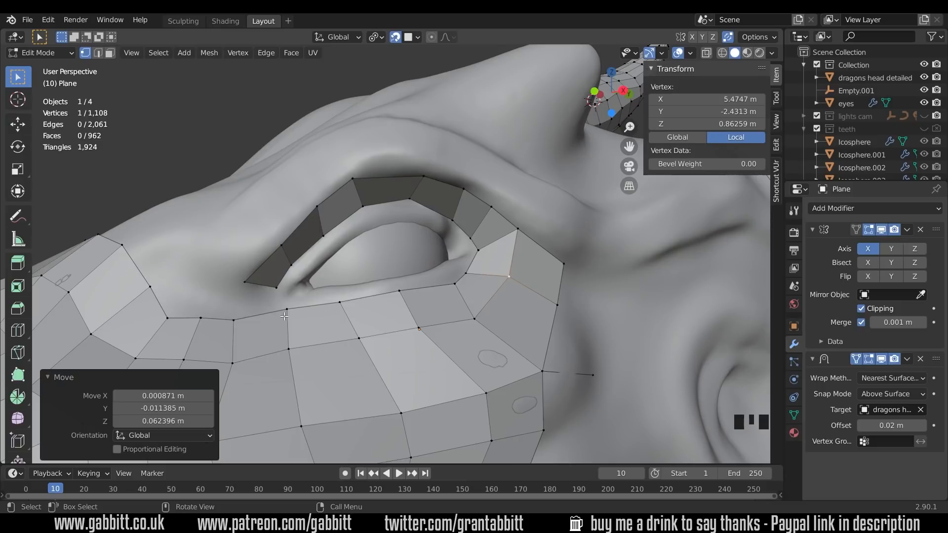
{"action": "left_click", "coordinate": [287, 311]}
{"action": "key", "text": "g"}
{"action": "left_click", "coordinate": [293, 309]}
{"action": "middle_click_drag", "start_coordinate": [293, 309], "coordinate": [247, 302]}
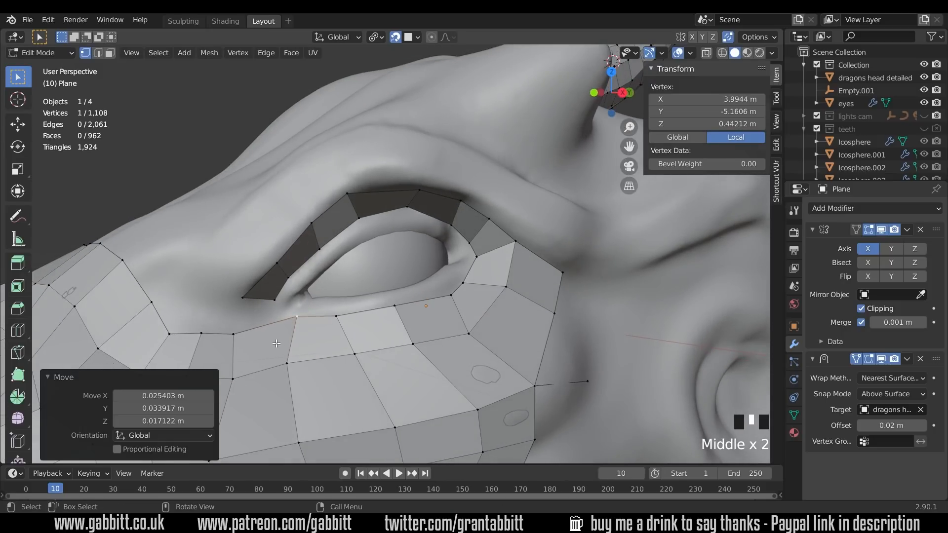
- Knife a cut through the faces below the inner eye corner, ending on the eyelid border beside the corner
{"action": "middle_click_drag", "start_coordinate": [341, 353], "coordinate": [340, 297], "text": "shift"}
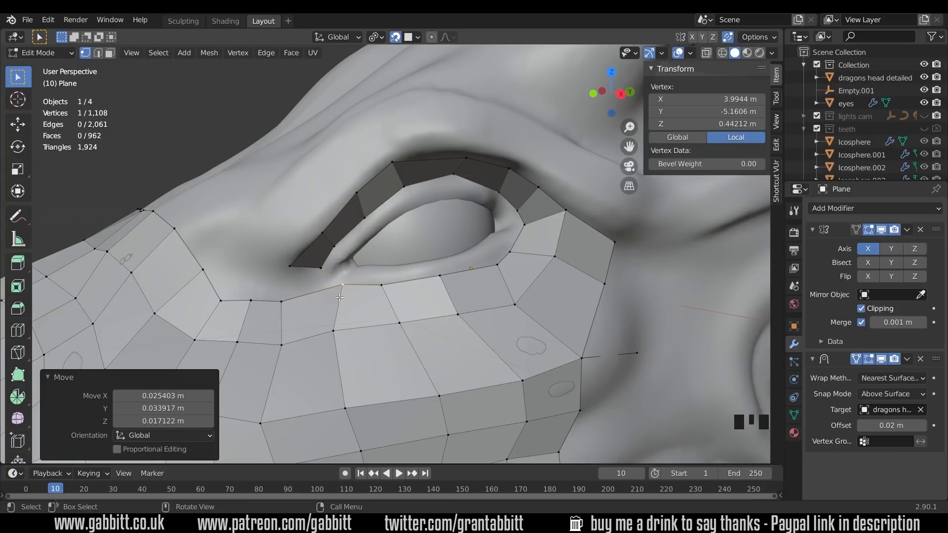
{"action": "key", "text": "k"}
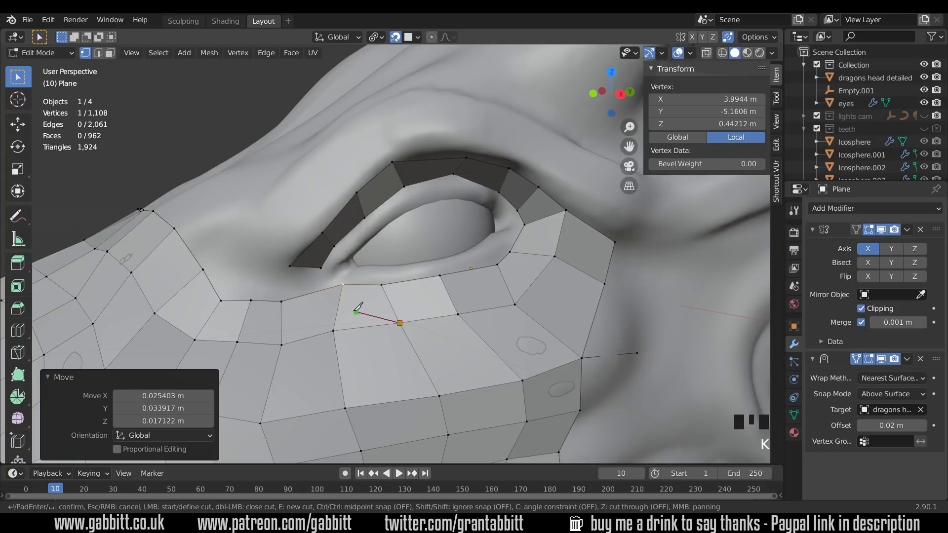
{"action": "key", "text": "Return"}
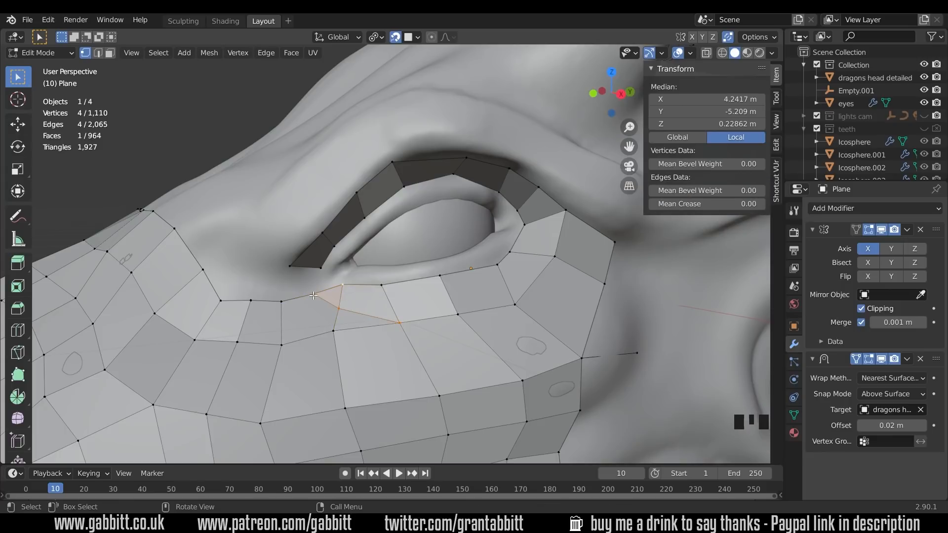
- Fill a face between the inner end of the upper eye strip and the new edge at the eye corner
{"action": "key", "text": "2"}
{"action": "middle_click_drag", "start_coordinate": [370, 318], "coordinate": [334, 282]}
{"action": "left_click", "coordinate": [309, 278]}
{"action": "left_click", "coordinate": [329, 295], "text": "shift"}
{"action": "key", "text": "f"}
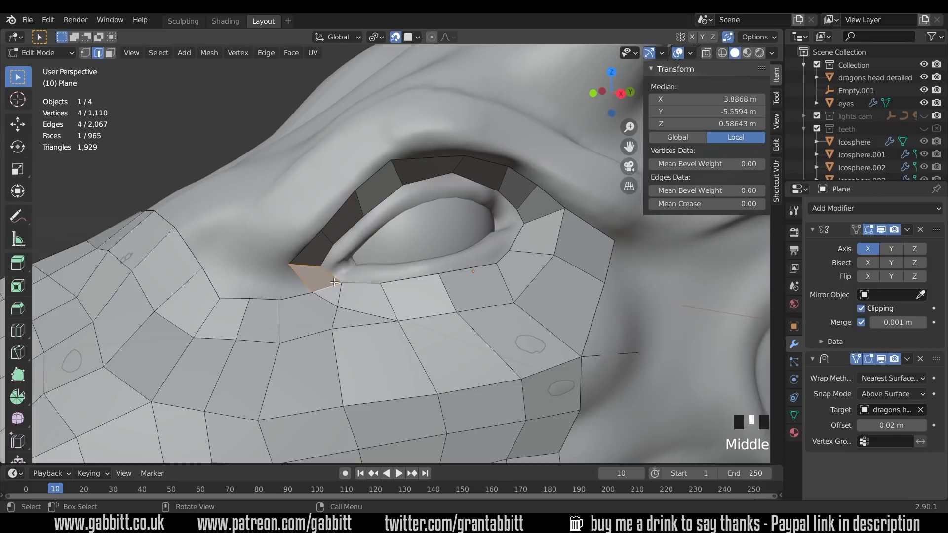
- Dissolve the short edge below the inner eye corner that separates the newly cut faces
{"action": "middle_click_drag", "start_coordinate": [359, 319], "coordinate": [386, 276]}
{"action": "left_click", "coordinate": [386, 277]}
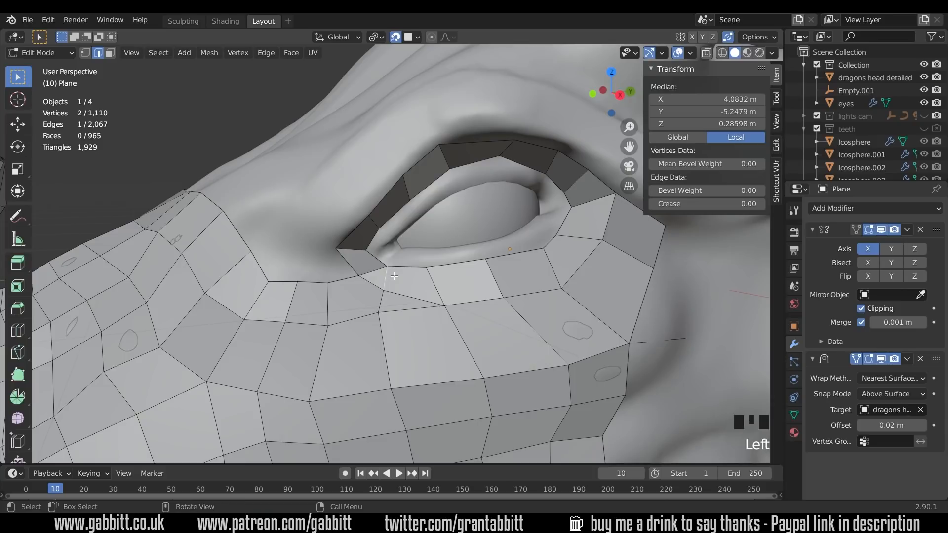
{"action": "key", "text": "ctrl+x"}
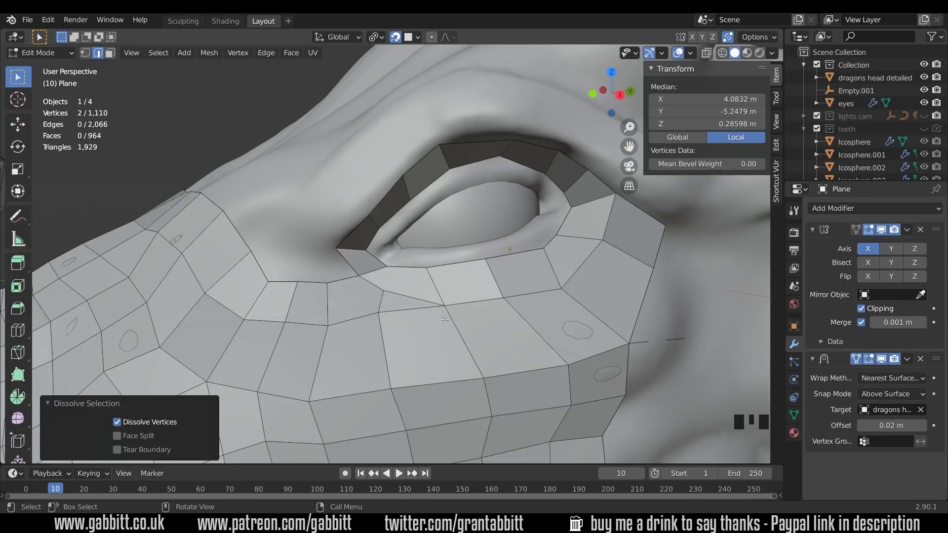
- Move the vertex below the inner eye corner downward and slide the neighbouring border vertex into the corner vertex to merge them
{"action": "middle_click_drag", "start_coordinate": [444, 320], "coordinate": [441, 271], "text": "shift"}
{"action": "scroll", "coordinate": [440, 271], "scroll_direction": "down", "scroll_amount": 2}
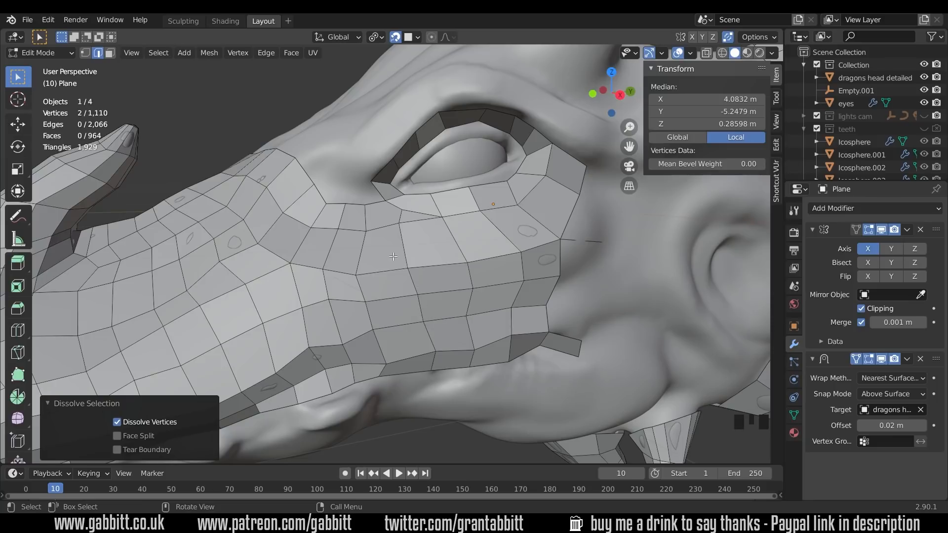
{"action": "middle_click_drag", "start_coordinate": [475, 346], "coordinate": [440, 323]}
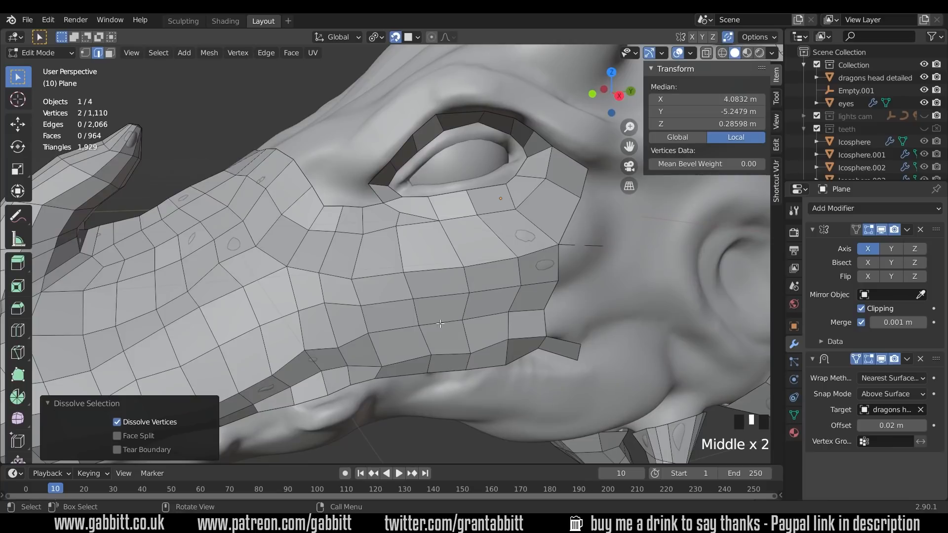
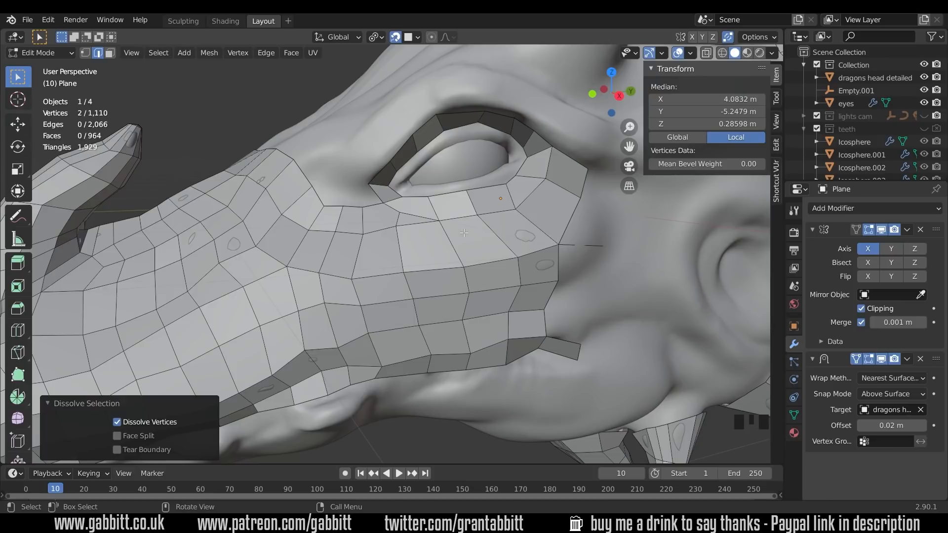
{"action": "scroll", "coordinate": [442, 241], "scroll_direction": "up", "scroll_amount": 2}
{"action": "key", "text": "1"}
{"action": "left_click", "coordinate": [404, 215]}
{"action": "key", "text": "g"}
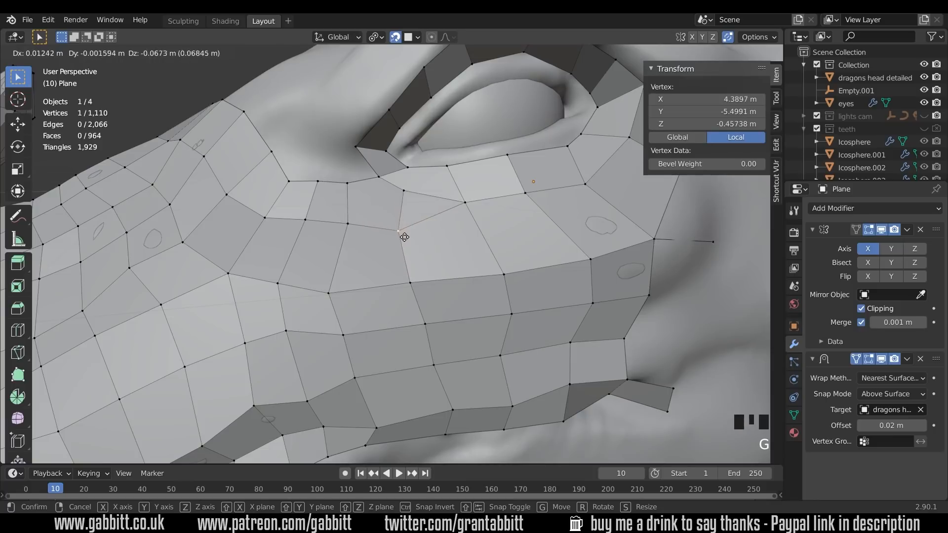
{"action": "left_click", "coordinate": [387, 206]}
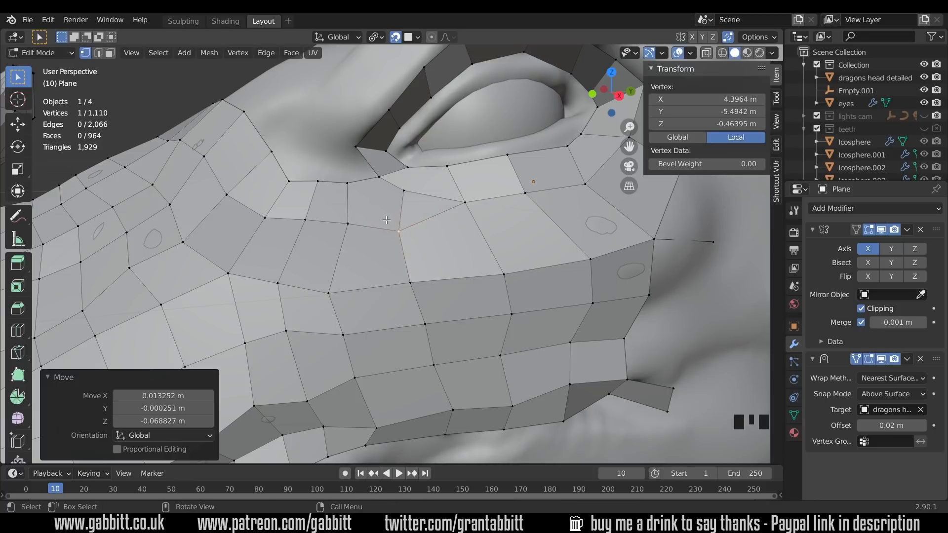
{"action": "left_click", "coordinate": [354, 185]}
{"action": "key", "text": "g"}
{"action": "key", "text": "g"}
{"action": "left_click", "coordinate": [361, 193]}
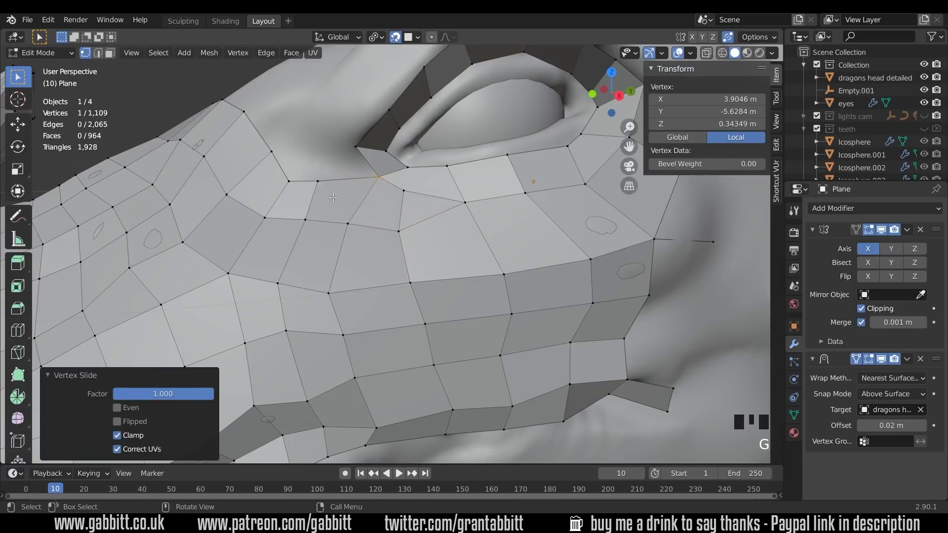
- Knife a new edge line across the face row below the eye to the rear border of the mesh
{"action": "key", "text": "k"}
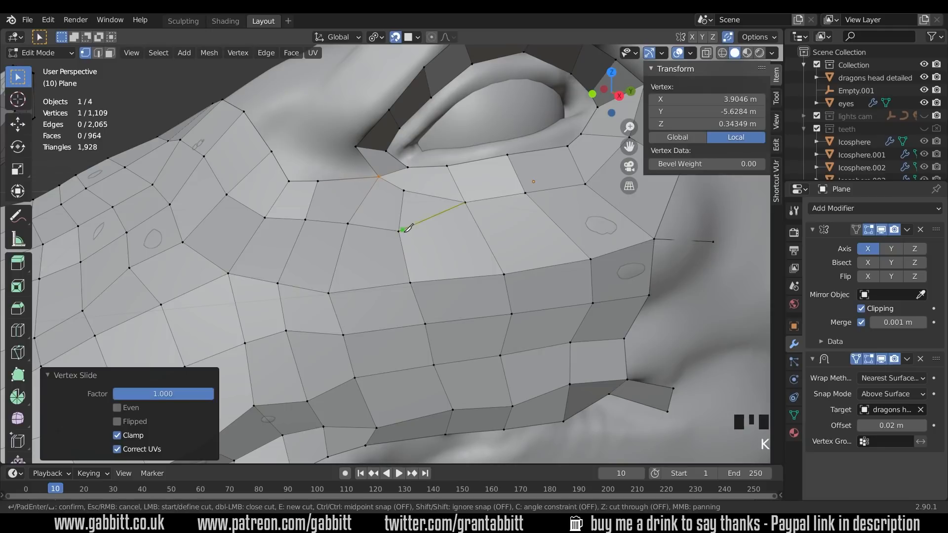
{"action": "left_click", "coordinate": [399, 231]}
{"action": "left_click", "coordinate": [543, 223]}
{"action": "middle_click_drag", "start_coordinate": [579, 220], "coordinate": [429, 244], "text": "shift"}
{"action": "left_click", "coordinate": [458, 231]}
{"action": "left_click", "coordinate": [516, 225]}
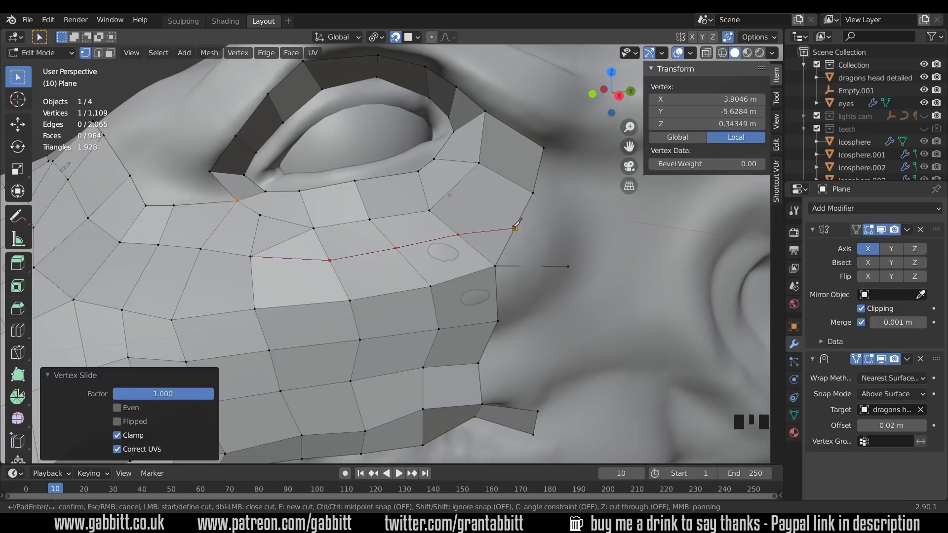
{"action": "key", "text": "Return"}
{"action": "left_click", "coordinate": [516, 226]}
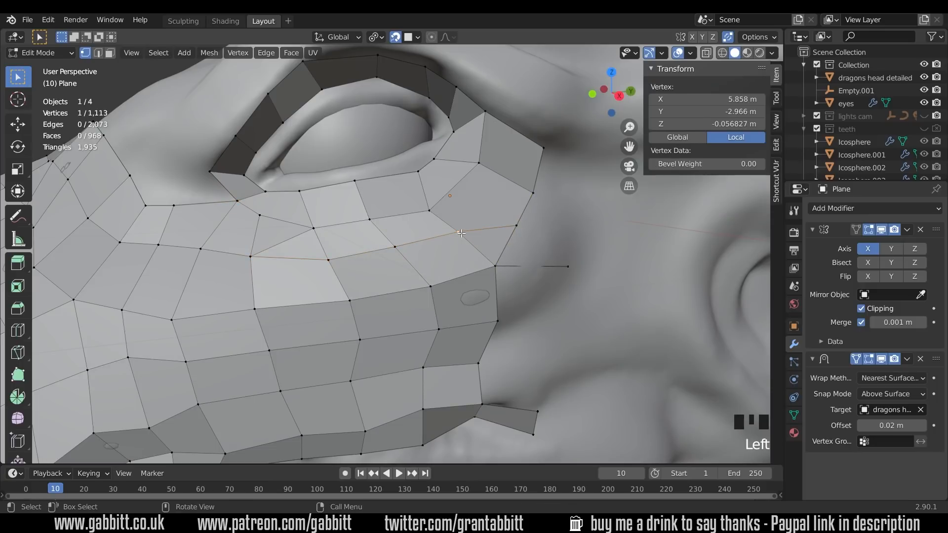
- Slide the rear vertices of the new cut together to merge them, and slide the vertex below the outer eye corner along its edge
{"action": "key", "text": "g"}
{"action": "key", "text": "g"}
{"action": "left_click", "coordinate": [506, 229]}
{"action": "key", "text": "g"}
{"action": "key", "text": "g"}
{"action": "left_click", "coordinate": [478, 231]}
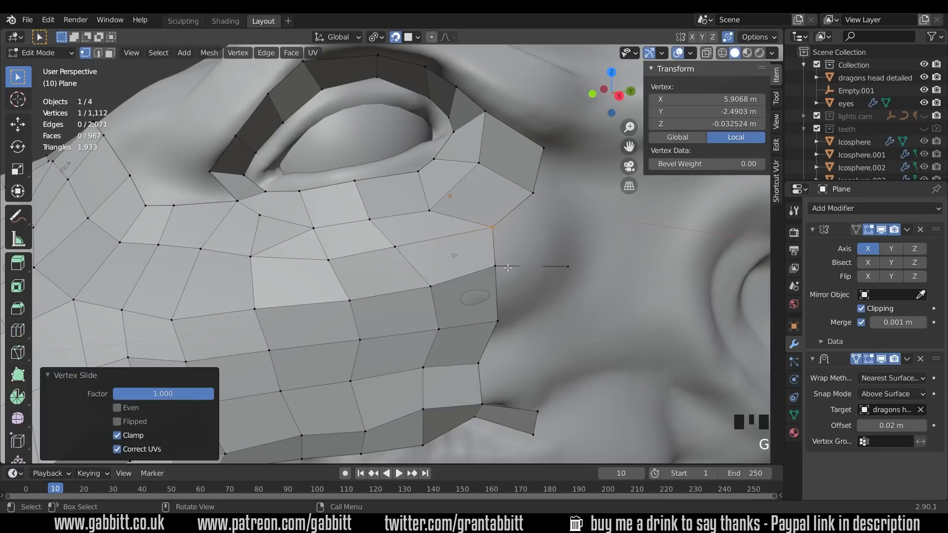
{"action": "middle_click_drag", "start_coordinate": [537, 256], "coordinate": [474, 213]}
{"action": "key", "text": "g"}
{"action": "key", "text": "g"}
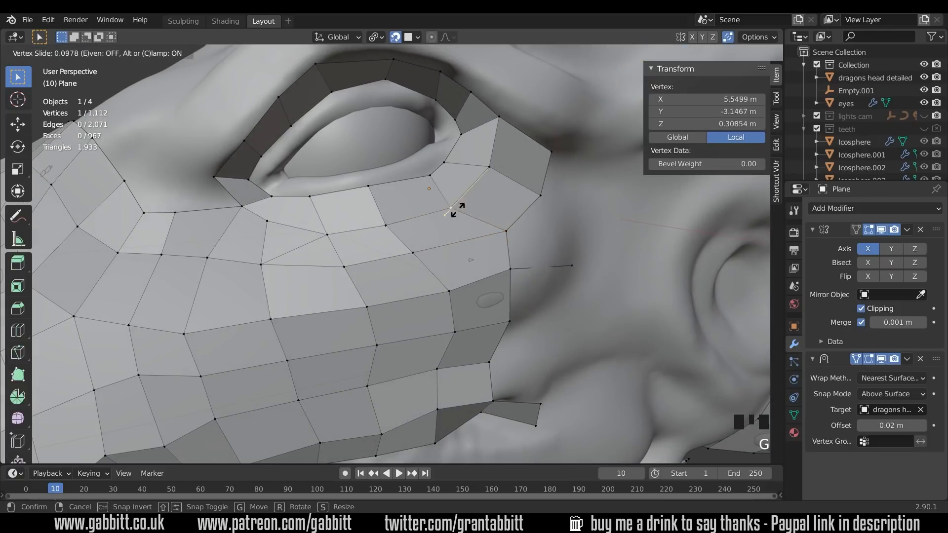
{"action": "left_click", "coordinate": [468, 203]}
- Dissolve the diagonal edge below the eye to leave a quad above the new cut
{"action": "middle_click_drag", "start_coordinate": [312, 250], "coordinate": [394, 238], "text": "shift"}
{"action": "left_click", "coordinate": [393, 238]}
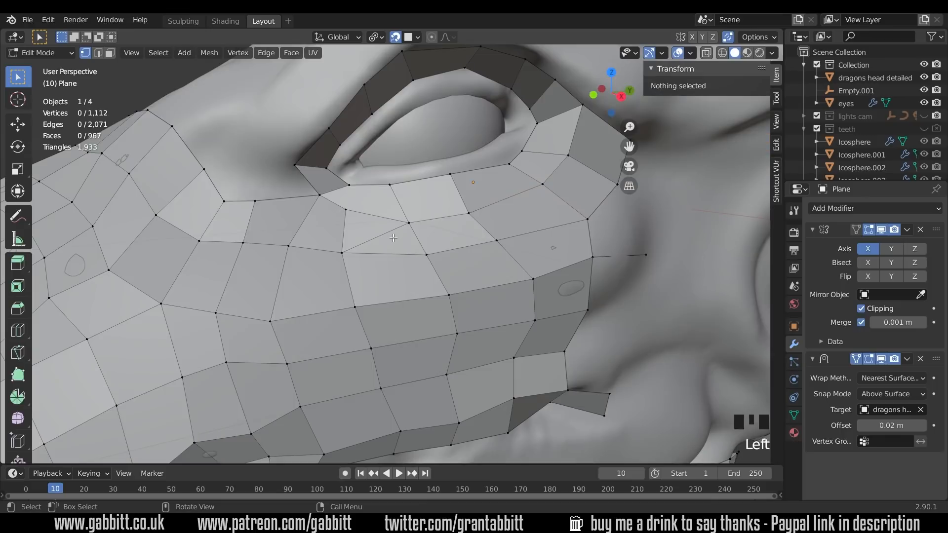
{"action": "key", "text": "2"}
{"action": "left_click", "coordinate": [402, 233]}
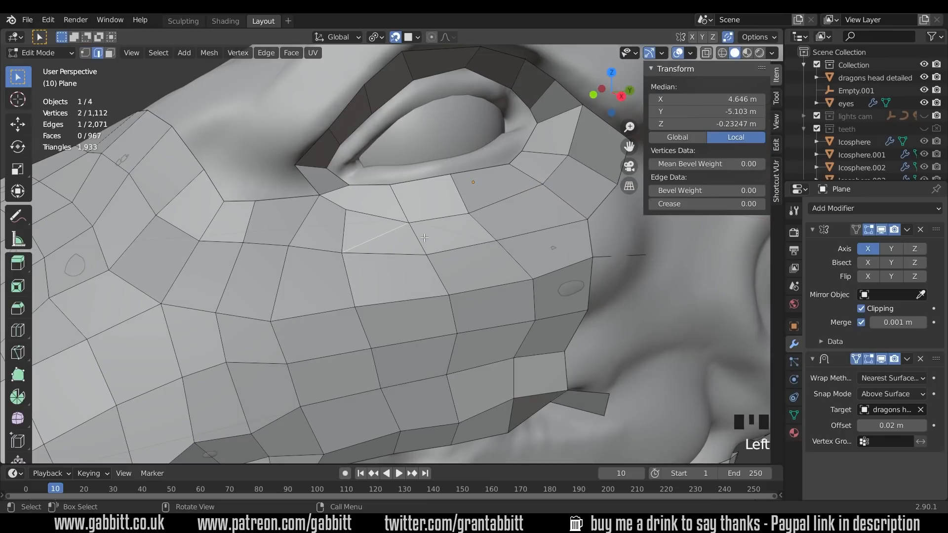
{"action": "key", "text": "ctrl+x"}
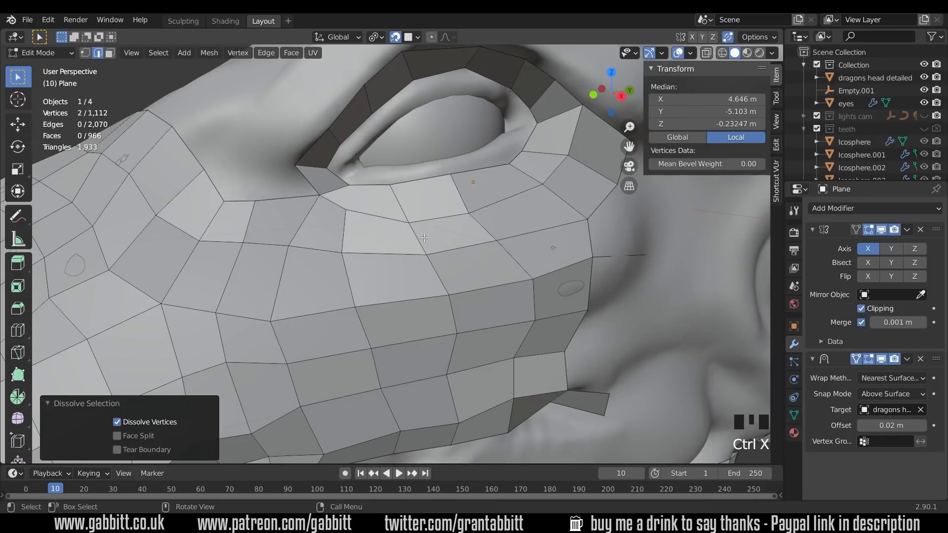
- Extrude a strip of faces from the inner end of the upper eye strip up to the mirror centreline on the snout bridge
{"action": "middle_click_drag", "start_coordinate": [424, 239], "coordinate": [424, 307], "text": "shift"}
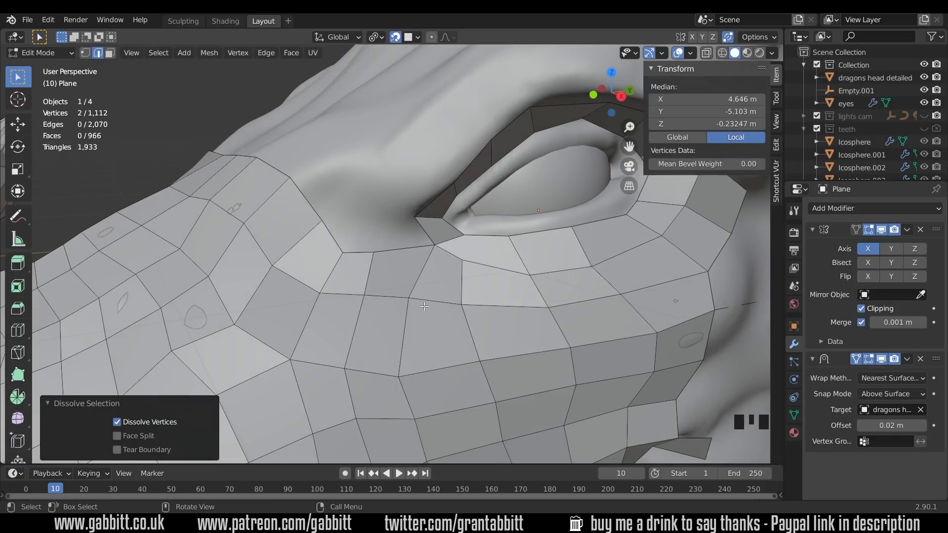
{"action": "middle_click_drag", "start_coordinate": [407, 286], "coordinate": [423, 205]}
{"action": "left_click", "coordinate": [424, 192]}
{"action": "key", "text": "e"}
{"action": "left_click", "coordinate": [387, 173]}
{"action": "middle_click_drag", "start_coordinate": [388, 173], "coordinate": [423, 190]}
{"action": "key", "text": "e"}
{"action": "left_click", "coordinate": [405, 173]}
{"action": "key", "text": "e"}
{"action": "left_click", "coordinate": [395, 163]}
{"action": "key", "text": "e"}
{"action": "left_click", "coordinate": [379, 151]}
{"action": "key", "text": "e"}
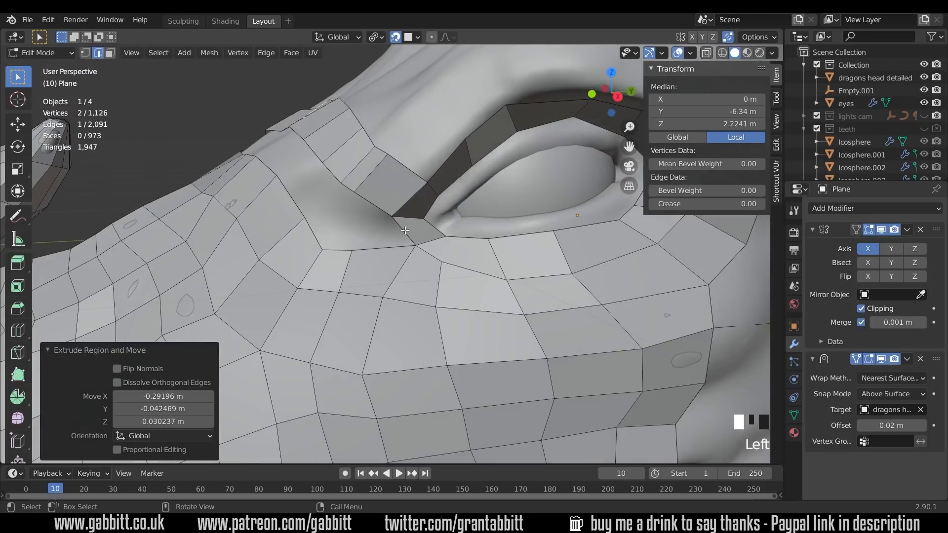
- Fill the gap between the new strip and the snout mesh with seven faces
{"action": "middle_click_drag", "start_coordinate": [404, 231], "coordinate": [437, 190]}
{"action": "key", "text": "f"}
{"action": "key", "text": "f"}
{"action": "key", "text": "f"}
{"action": "key", "text": "f"}
{"action": "key", "text": "f"}
{"action": "key", "text": "f"}
{"action": "key", "text": "f"}
- Reposition the vertices in front of the inner eye corner to even out the filled faces
{"action": "left_click", "coordinate": [408, 186]}
{"action": "key", "text": "g"}
{"action": "left_click", "coordinate": [425, 198]}
{"action": "left_click", "coordinate": [419, 171]}
{"action": "key", "text": "g"}
{"action": "left_click", "coordinate": [428, 175]}
{"action": "key", "text": "g"}
{"action": "middle_click_drag", "start_coordinate": [472, 236], "coordinate": [459, 240]}
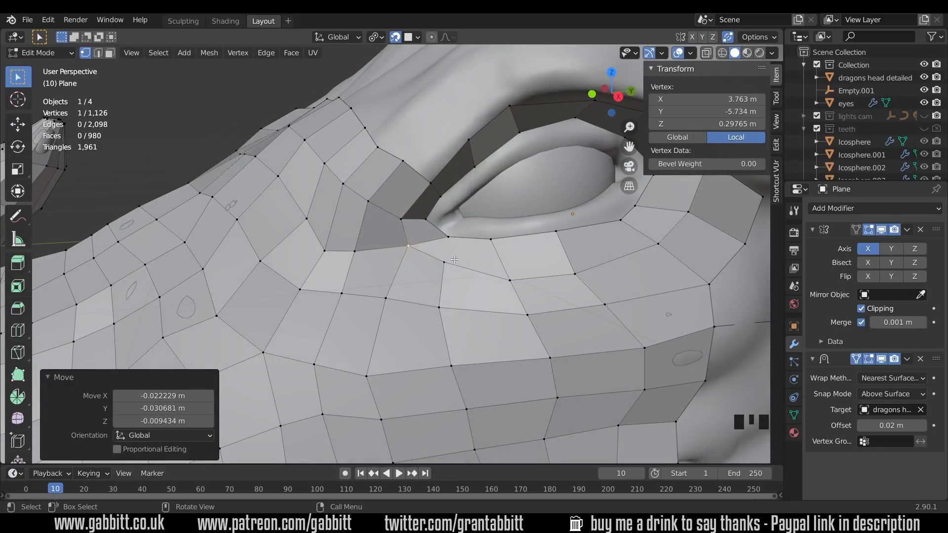
- Knife an edge from the lower eyelid border to the vertex beneath it near the inner eye corner
{"action": "key", "text": "k"}
{"action": "left_click", "coordinate": [472, 239]}
{"action": "left_click", "coordinate": [444, 262]}
{"action": "key", "text": "Return"}
- Move the lower eyelid border vertices beside the new cut to space them evenly
{"action": "left_click", "coordinate": [448, 238]}
{"action": "key", "text": "g"}
{"action": "left_click", "coordinate": [434, 234]}
{"action": "left_click", "coordinate": [470, 239]}
{"action": "key", "text": "g"}
{"action": "left_click", "coordinate": [405, 215]}
{"action": "middle_click_drag", "start_coordinate": [405, 214], "coordinate": [316, 205]}
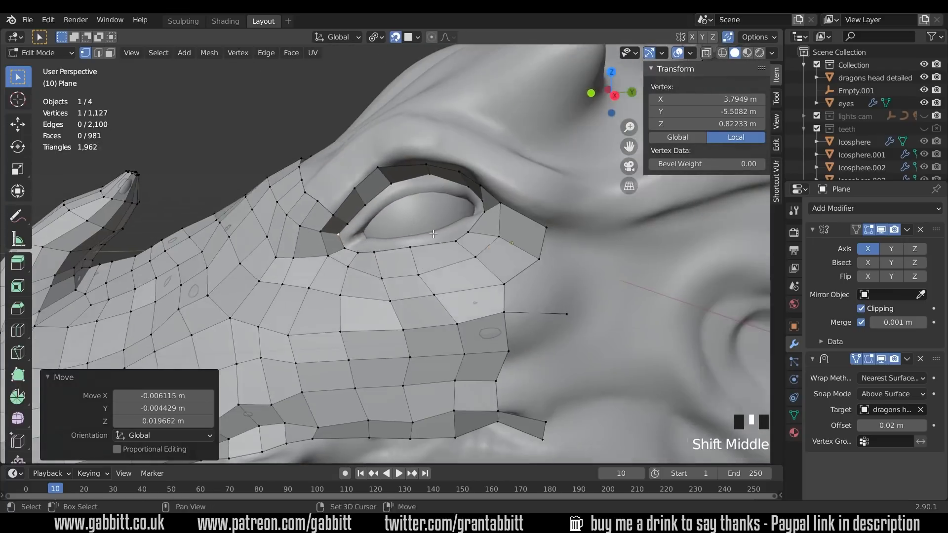
- Extrude the inner edges of the upper eye strip toward the eyeball and scale the new row down
{"action": "scroll", "coordinate": [473, 249], "scroll_direction": "up", "scroll_amount": 2}
{"action": "scroll", "coordinate": [473, 248], "scroll_direction": "up", "scroll_amount": 1}
{"action": "middle_click_drag", "start_coordinate": [411, 239], "coordinate": [428, 280]}
{"action": "key", "text": "2"}
{"action": "left_click", "coordinate": [341, 227]}
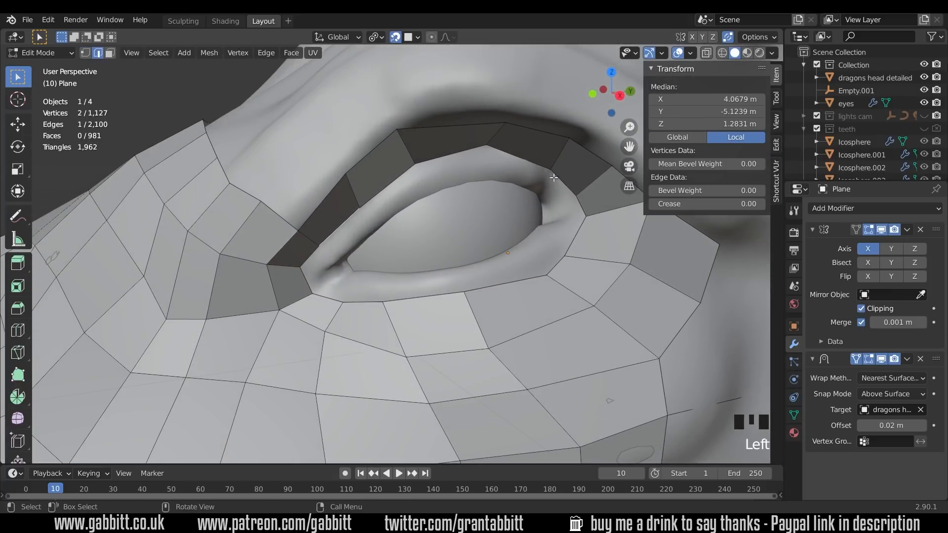
{"action": "left_click", "coordinate": [556, 181], "text": "ctrl"}
{"action": "key", "text": "e"}
{"action": "left_click", "coordinate": [575, 207]}
{"action": "key", "text": "s"}
{"action": "left_click", "coordinate": [574, 223]}
- Reposition individual vertices of the extruded row so they follow the upper eyelid
{"action": "key", "text": "1"}
{"action": "left_click", "coordinate": [532, 204]}
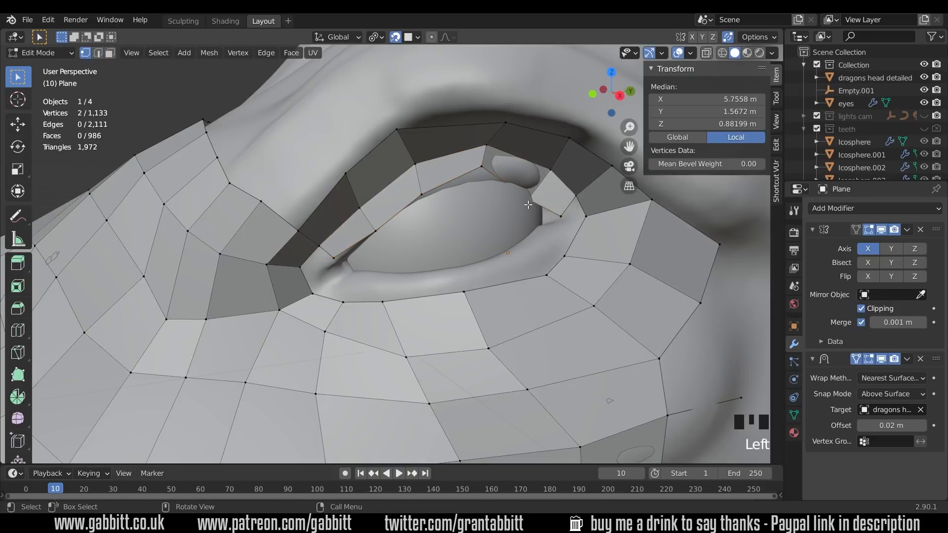
{"action": "key", "text": "g"}
{"action": "left_click", "coordinate": [544, 192]}
{"action": "left_click", "coordinate": [378, 232]}
{"action": "key", "text": "g"}
{"action": "left_click", "coordinate": [379, 225]}
{"action": "left_click", "coordinate": [562, 218]}
{"action": "key", "text": "g"}
{"action": "left_click", "coordinate": [554, 225]}
{"action": "key", "text": "g"}
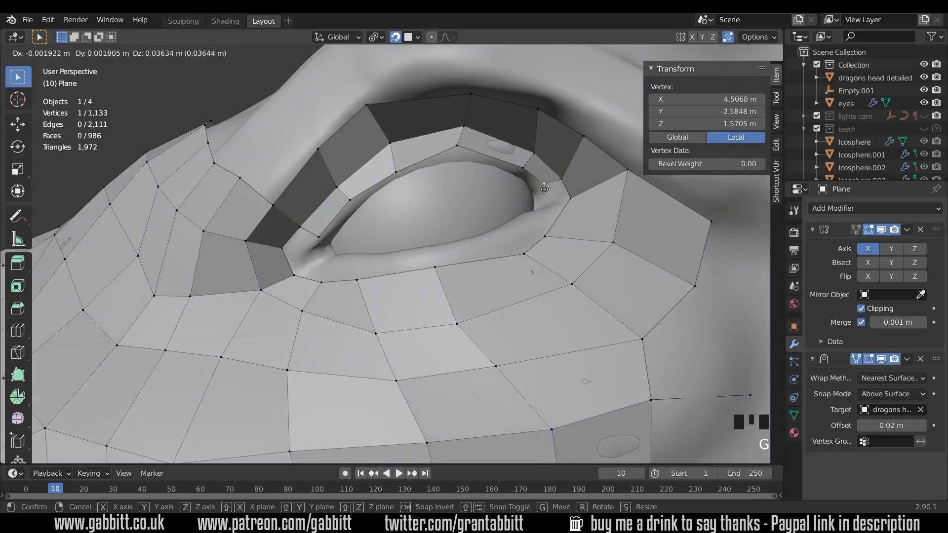
{"action": "left_click", "coordinate": [549, 193]}
- Extrude the border edge at the outer eye corner toward the eyeball and scale the new edge down
{"action": "key", "text": "2"}
{"action": "left_click", "coordinate": [574, 265]}
{"action": "key", "text": "e"}
{"action": "left_click", "coordinate": [554, 249]}
{"action": "key", "text": "s"}
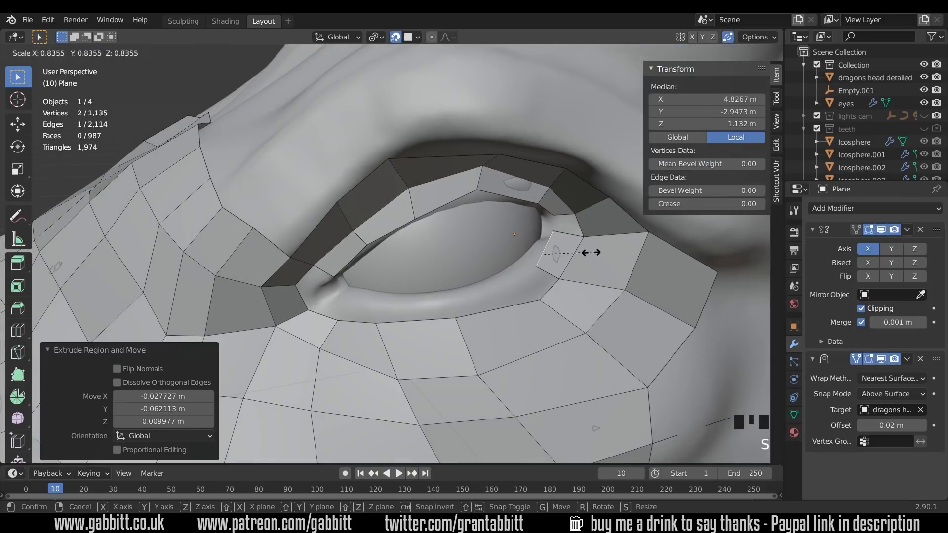
{"action": "left_click", "coordinate": [557, 250]}
- Extrude the outer lower eyelid edge toward the eyeball, fit it to the lid and fill the gap to the outer-corner face
{"action": "left_click", "coordinate": [516, 305]}
{"action": "key", "text": "e"}
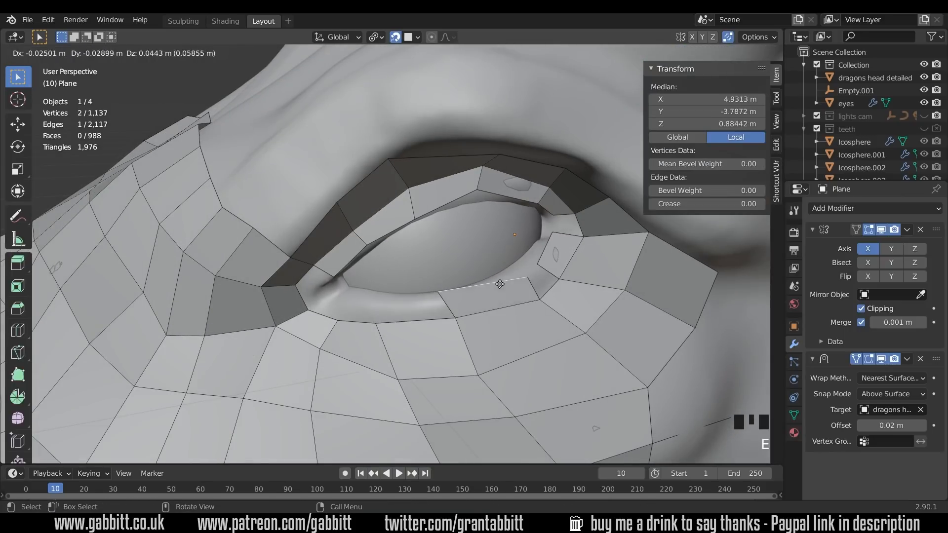
{"action": "left_click", "coordinate": [508, 282]}
{"action": "key", "text": "s"}
{"action": "left_click", "coordinate": [496, 284]}
{"action": "key", "text": "g"}
{"action": "middle_click_drag", "start_coordinate": [496, 284], "coordinate": [503, 303]}
{"action": "left_click", "coordinate": [498, 298]}
{"action": "left_click", "coordinate": [553, 289]}
{"action": "key", "text": "f"}
- Extrude a lower eyelid edge near the inner corner toward the eyeball and fill the gap beside it with a face
{"action": "left_click", "coordinate": [388, 324]}
{"action": "key", "text": "e"}
{"action": "left_click", "coordinate": [399, 300]}
{"action": "left_click", "coordinate": [399, 314]}
{"action": "key", "text": "f"}
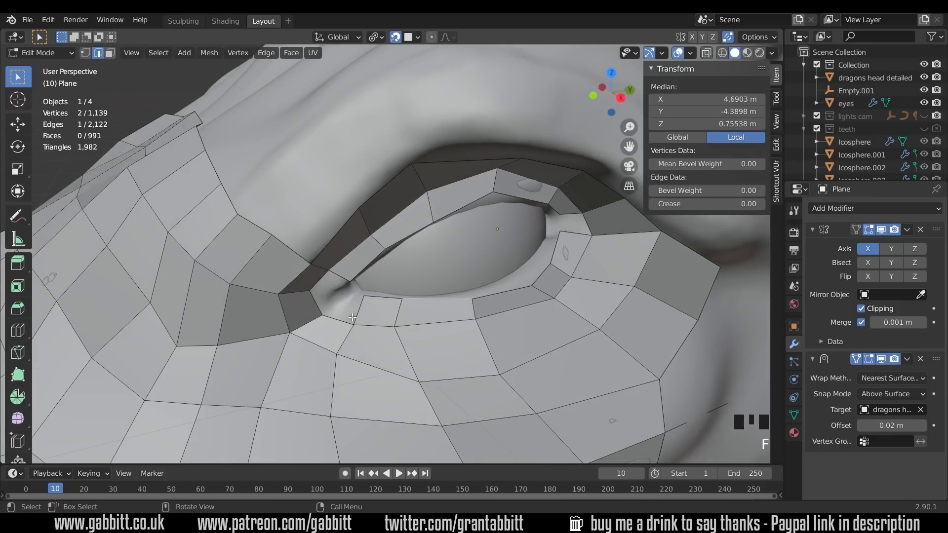
- Extrude the edge at the inner eye corner toward the eyeball, then scale and position the new edge
{"action": "middle_click_drag", "start_coordinate": [390, 312], "coordinate": [380, 302]}
{"action": "left_click", "coordinate": [323, 290]}
{"action": "scroll", "coordinate": [321, 289], "scroll_direction": "up", "scroll_amount": 5}
{"action": "middle_click_drag", "start_coordinate": [296, 289], "coordinate": [265, 278]}
{"action": "key", "text": "e"}
{"action": "left_click", "coordinate": [277, 272]}
{"action": "key", "text": "s"}
{"action": "left_click", "coordinate": [336, 272]}
{"action": "key", "text": "g"}
{"action": "left_click", "coordinate": [332, 272]}
- Reposition the individual vertices around the extruded inner-corner face to follow the eyelid opening
{"action": "key", "text": "1"}
{"action": "left_click", "coordinate": [319, 264]}
{"action": "key", "text": "g"}
{"action": "left_click", "coordinate": [302, 250]}
{"action": "left_click", "coordinate": [317, 279]}
{"action": "key", "text": "g"}
{"action": "left_click", "coordinate": [334, 271]}
{"action": "left_click", "coordinate": [301, 250]}
{"action": "key", "text": "g"}
{"action": "left_click", "coordinate": [315, 247]}
- Fill the gaps on both sides of the inner-corner face to join it to the upper and lower eyelid rows
{"action": "key", "text": "2"}
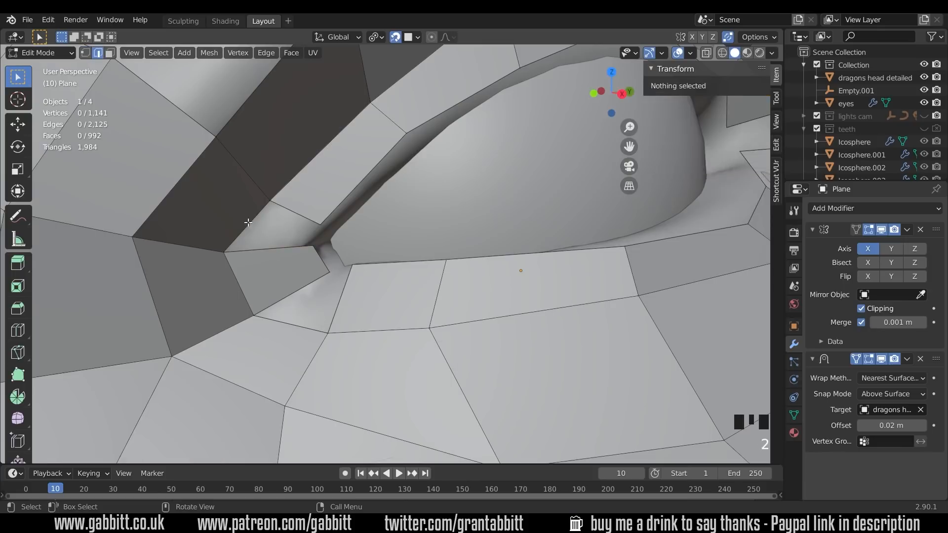
{"action": "left_click", "coordinate": [250, 222]}
{"action": "key", "text": "f"}
{"action": "key", "text": "f"}
{"action": "middle_click_drag", "start_coordinate": [339, 294], "coordinate": [359, 293]}
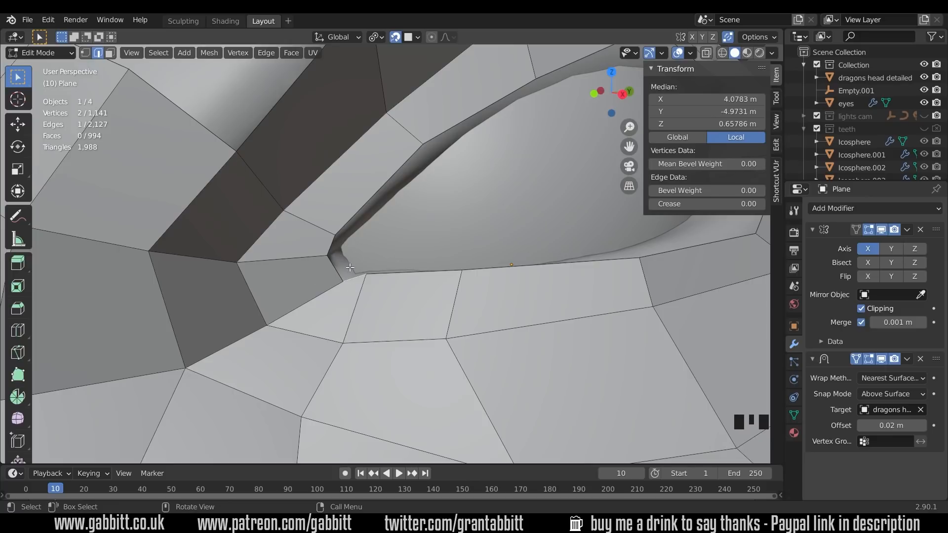
- Fill the remaining gap at the outer eye corner and preview a loop cut around the eye without applying it
{"action": "scroll", "coordinate": [350, 267], "scroll_direction": "down", "scroll_amount": 3}
{"action": "middle_click_drag", "start_coordinate": [475, 257], "coordinate": [475, 276], "text": "shift"}
{"action": "left_click", "coordinate": [525, 241]}
{"action": "key", "text": "f"}
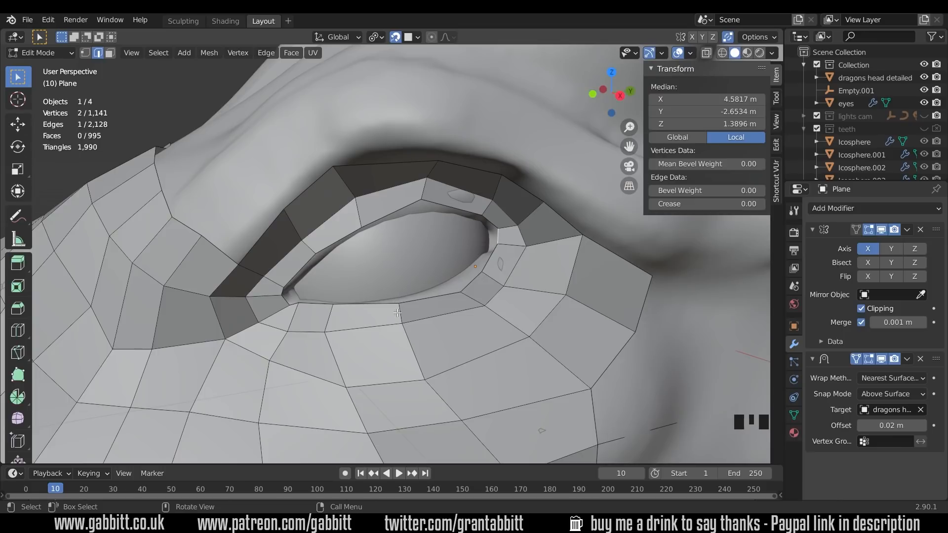
{"action": "key", "text": "ctrl+r"}
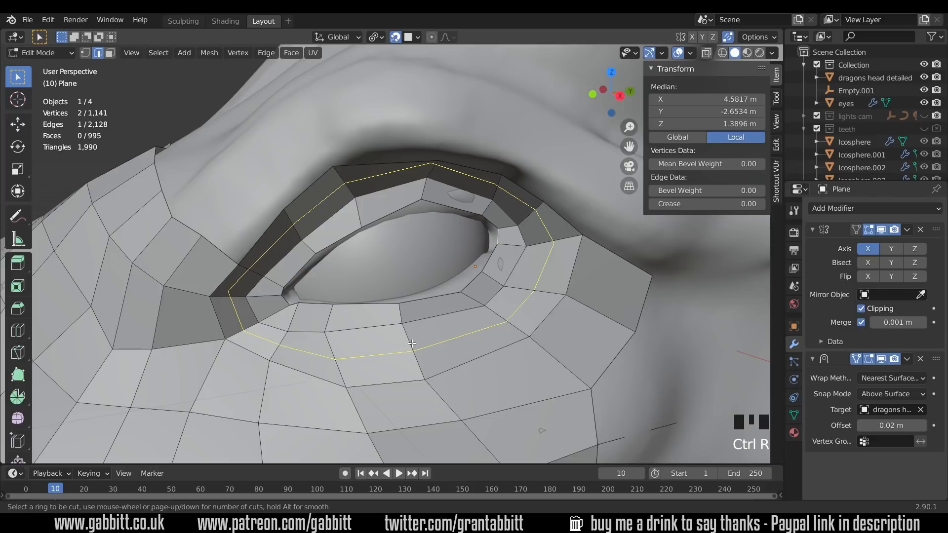
{"action": "right_click", "coordinate": [412, 343]}
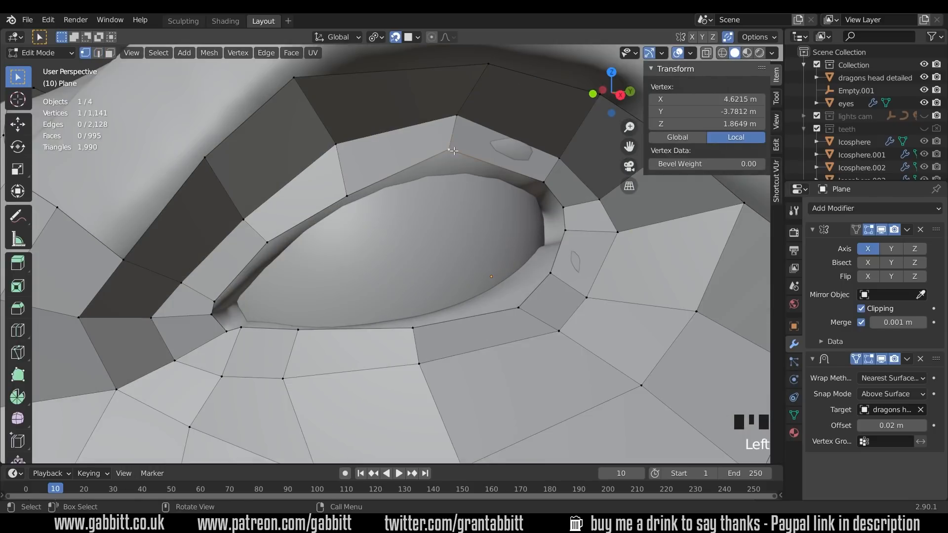
- Move the upper eyelid's middle border vertex and an outer lower eyelid vertex closer to the eyeball
{"action": "key", "text": "g"}
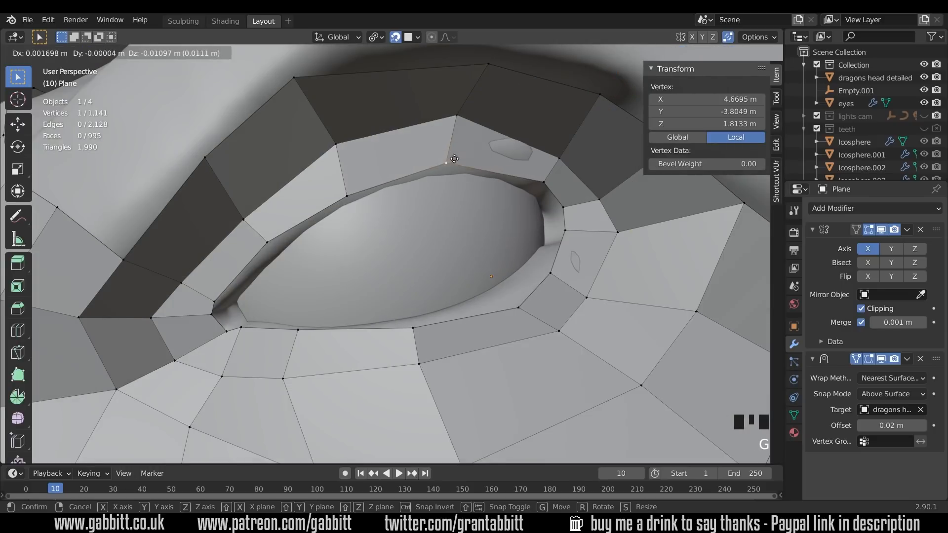
{"action": "left_click", "coordinate": [454, 158]}
{"action": "middle_click_drag", "start_coordinate": [543, 304], "coordinate": [296, 277]}
{"action": "left_click", "coordinate": [500, 313]}
{"action": "key", "text": "g"}
{"action": "left_click", "coordinate": [489, 300]}
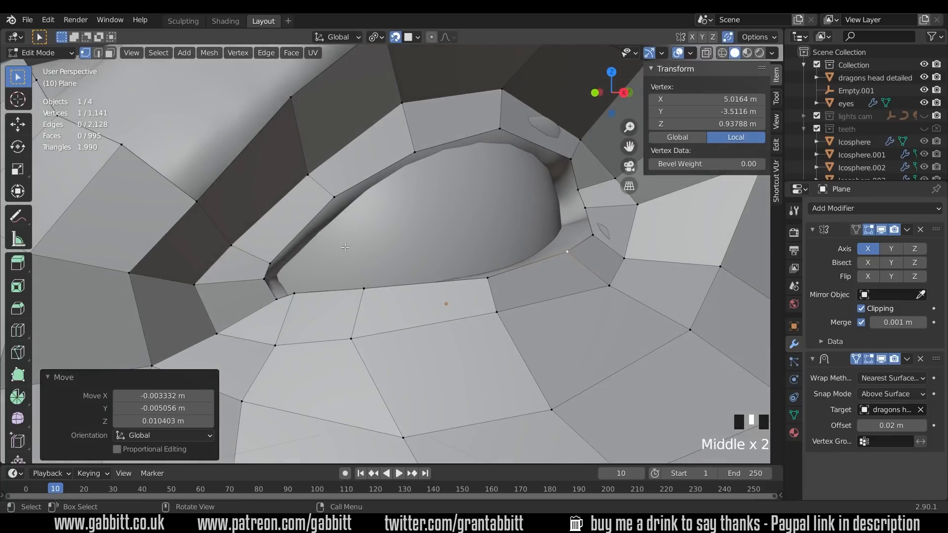
- Turn off the Shrinkwrap modifier's viewport display and move two eyelid border vertices near the outer eye corner
{"action": "middle_click_drag", "start_coordinate": [389, 259], "coordinate": [380, 267]}
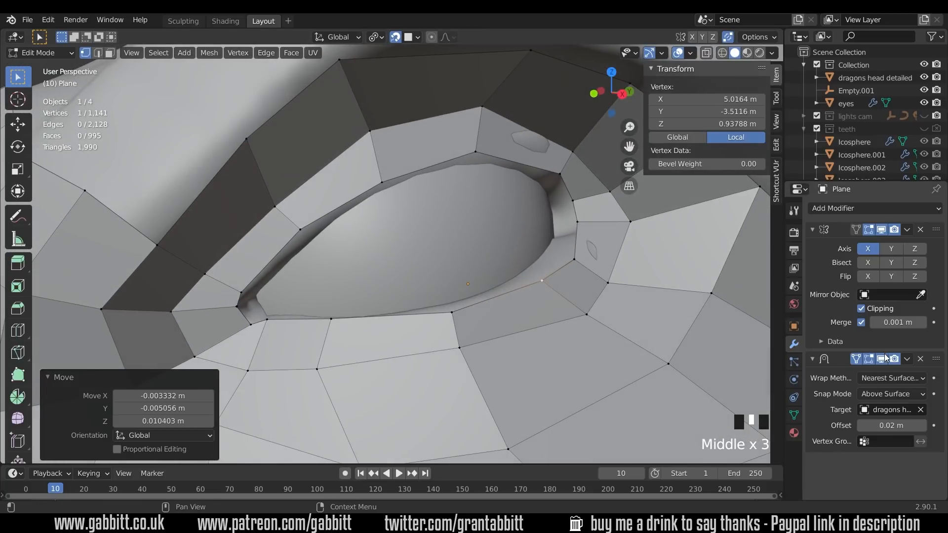
{"action": "left_click", "coordinate": [884, 359]}
{"action": "middle_click_drag", "start_coordinate": [496, 105], "coordinate": [547, 290]}
{"action": "left_click", "coordinate": [503, 316]}
{"action": "key", "text": "g"}
{"action": "left_click", "coordinate": [512, 307]}
{"action": "left_click", "coordinate": [547, 276]}
{"action": "key", "text": "g"}
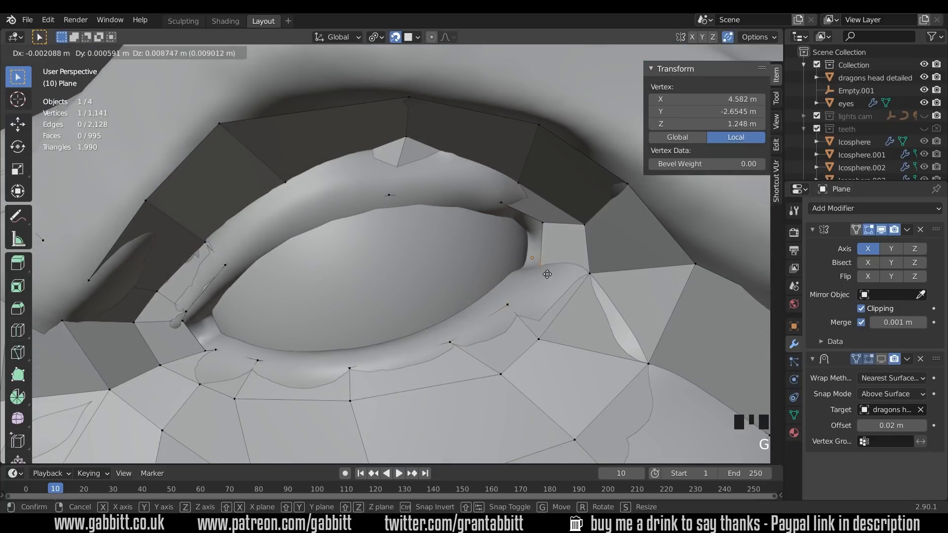
{"action": "left_click", "coordinate": [551, 272]}
- Extrude the whole inner eyelid border loop and scale it to 0.8
{"action": "middle_click_drag", "start_coordinate": [440, 247], "coordinate": [514, 205], "text": "shift"}
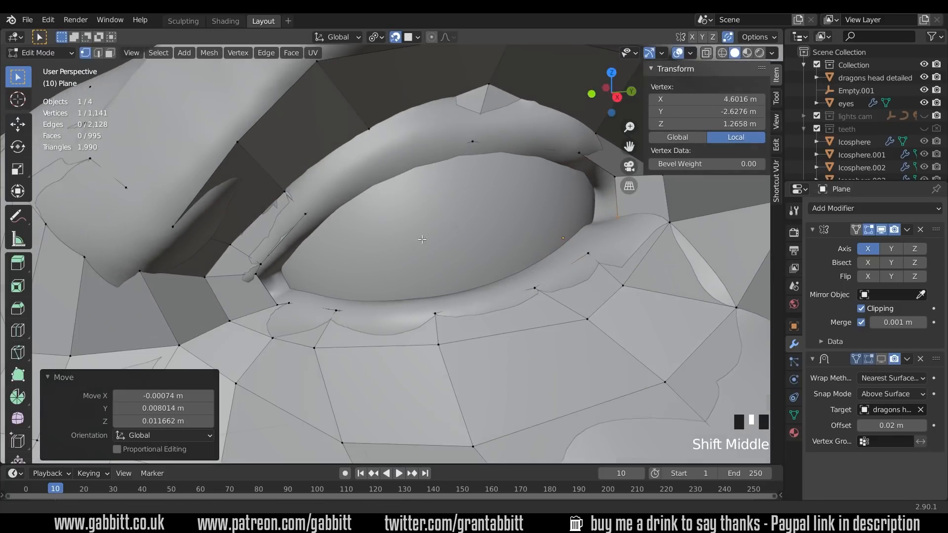
{"action": "left_click", "coordinate": [542, 219], "text": "alt"}
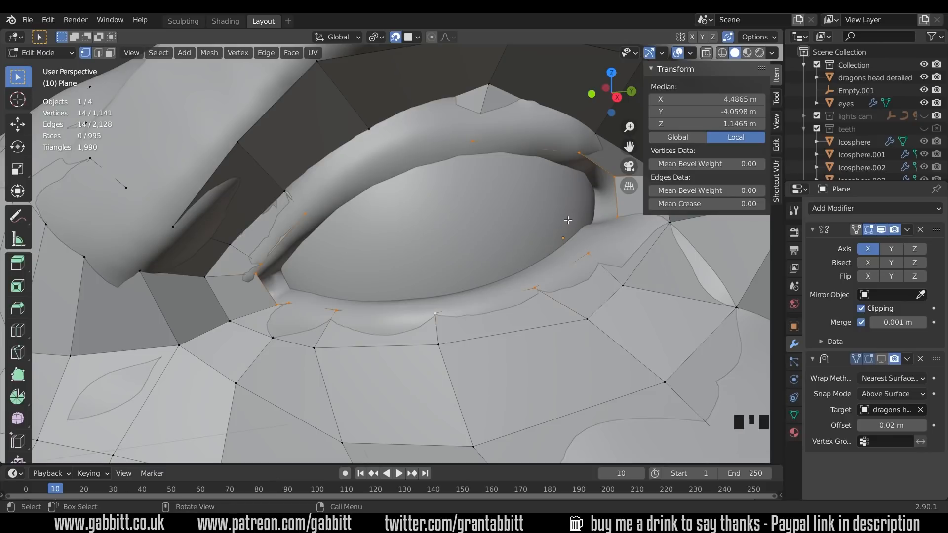
{"action": "key", "text": "e"}
{"action": "key", "text": "s"}
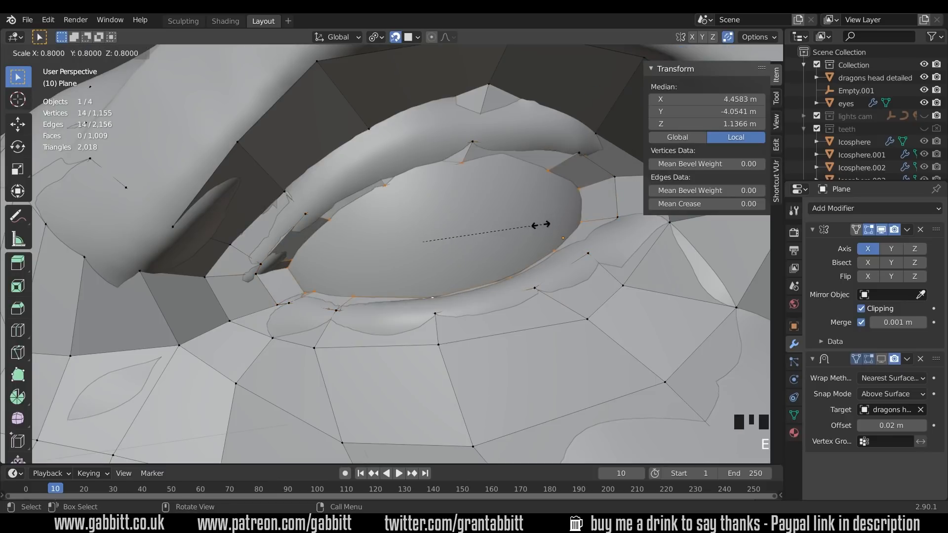
{"action": "left_click", "coordinate": [535, 226]}
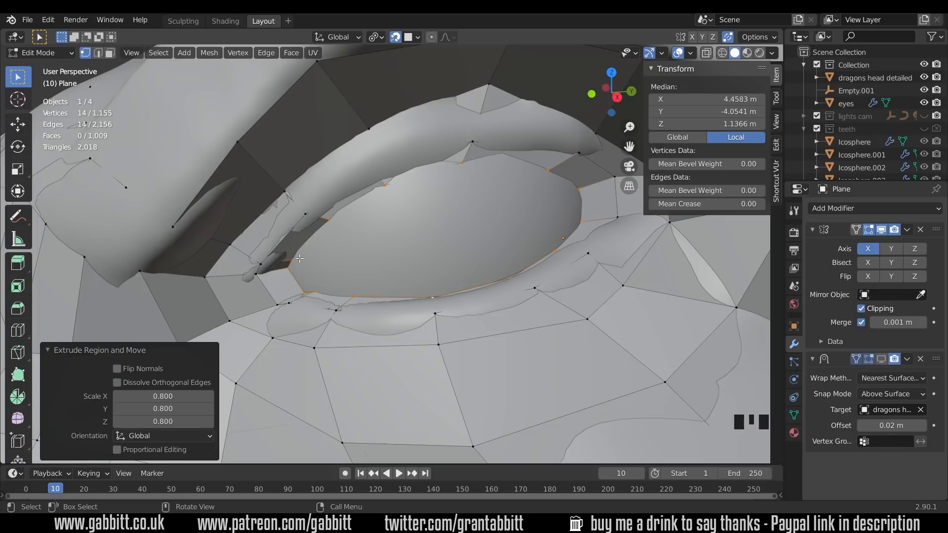
- Turn off snapping, leave Edit Mode and hide the detailed dragon head and the eyes
{"action": "left_click", "coordinate": [396, 40]}
{"action": "key", "text": "Tab"}
{"action": "left_click", "coordinate": [485, 301]}
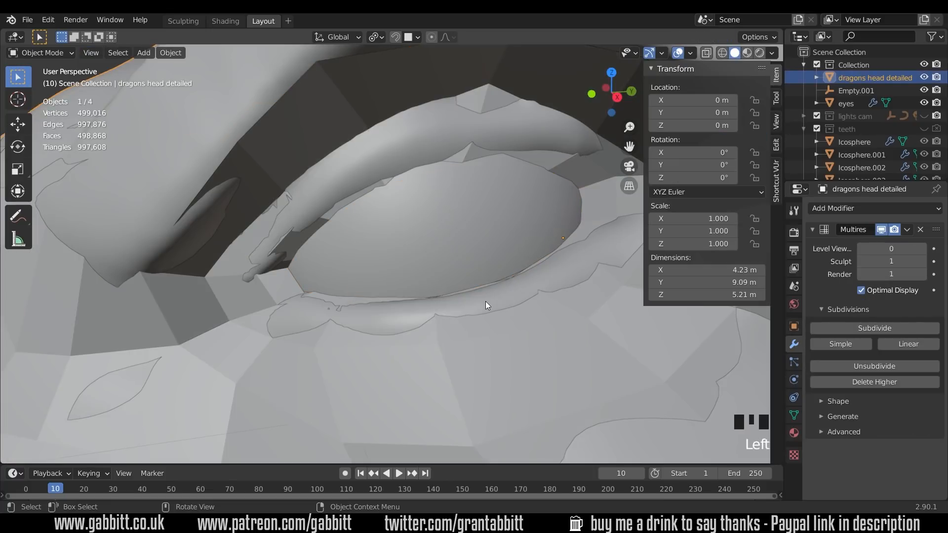
{"action": "scroll", "coordinate": [485, 301], "scroll_direction": "down", "scroll_amount": 9}
{"action": "key", "text": "h"}
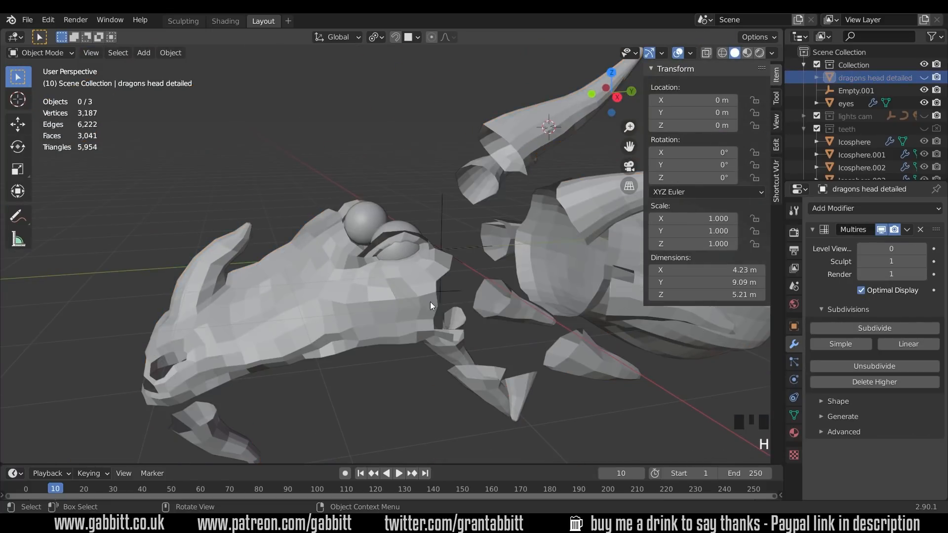
{"action": "scroll", "coordinate": [430, 299], "scroll_direction": "up", "scroll_amount": 5}
{"action": "left_click", "coordinate": [409, 254]}
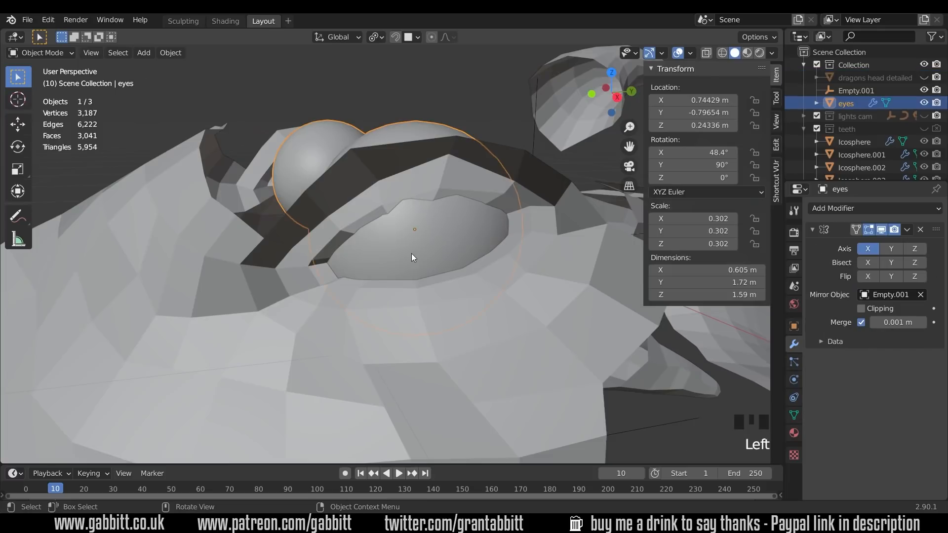
{"action": "key", "text": "h"}
- Extrude the retopology mesh's eye opening loop again and move it back into the head
{"action": "middle_click_drag", "start_coordinate": [419, 274], "coordinate": [333, 277]}
{"action": "left_click", "coordinate": [377, 329]}
{"action": "key", "text": "Tab"}
{"action": "key", "text": "e"}
{"action": "left_click", "coordinate": [348, 287]}
{"action": "key", "text": "g"}
{"action": "left_click", "coordinate": [378, 244]}
- Flatten the extruded eye socket loop from the top view by scaling it to about 0.54 along X
{"action": "key", "text": "KP_7"}
{"action": "scroll", "coordinate": [379, 245], "scroll_direction": "up", "scroll_amount": 2}
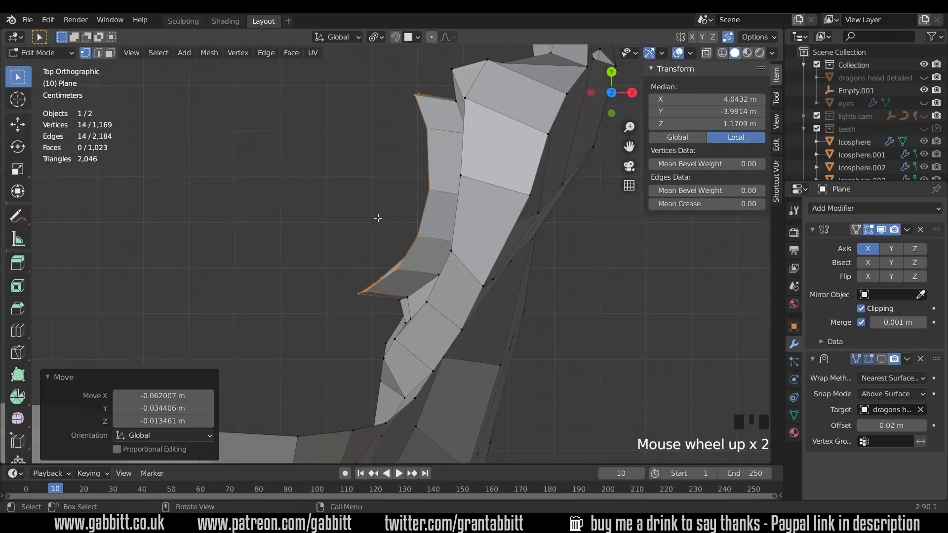
{"action": "middle_click_drag", "start_coordinate": [379, 245], "coordinate": [419, 222], "text": "shift"}
{"action": "scroll", "coordinate": [440, 219], "scroll_direction": "up", "scroll_amount": 1, "text": "shift"}
{"action": "key", "text": "s"}
{"action": "key", "text": "x"}
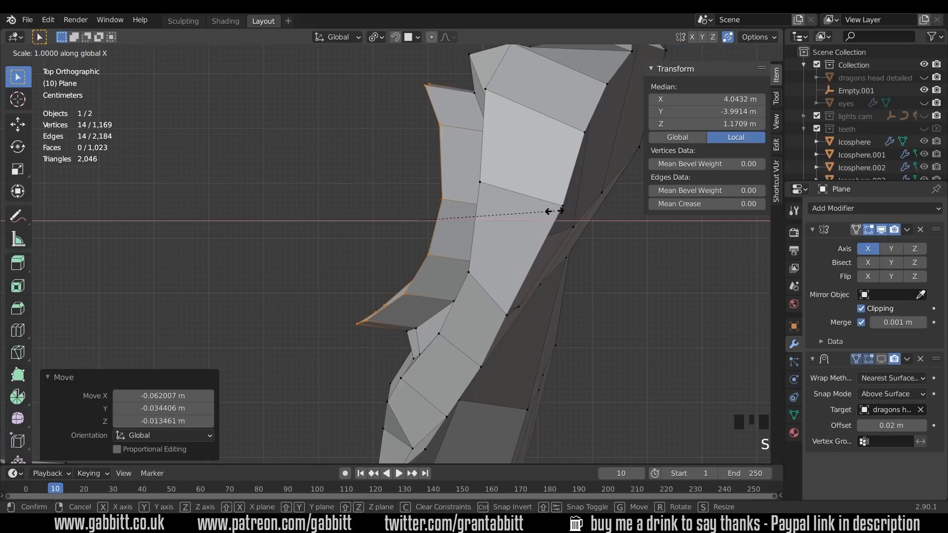
{"action": "left_click", "coordinate": [492, 221]}
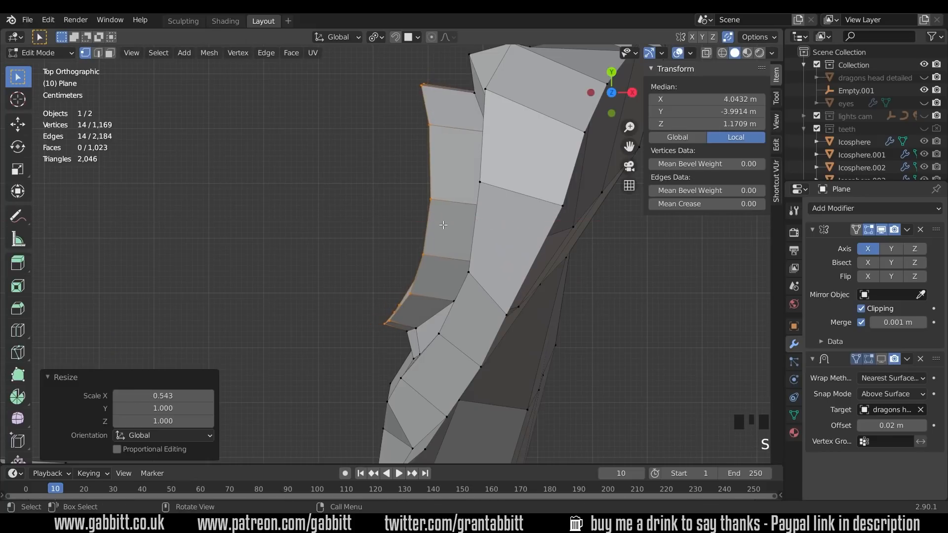
- Extrude the eye socket loop deeper into the head and scale the new loop down
{"action": "key", "text": "e"}
{"action": "left_click", "coordinate": [415, 220]}
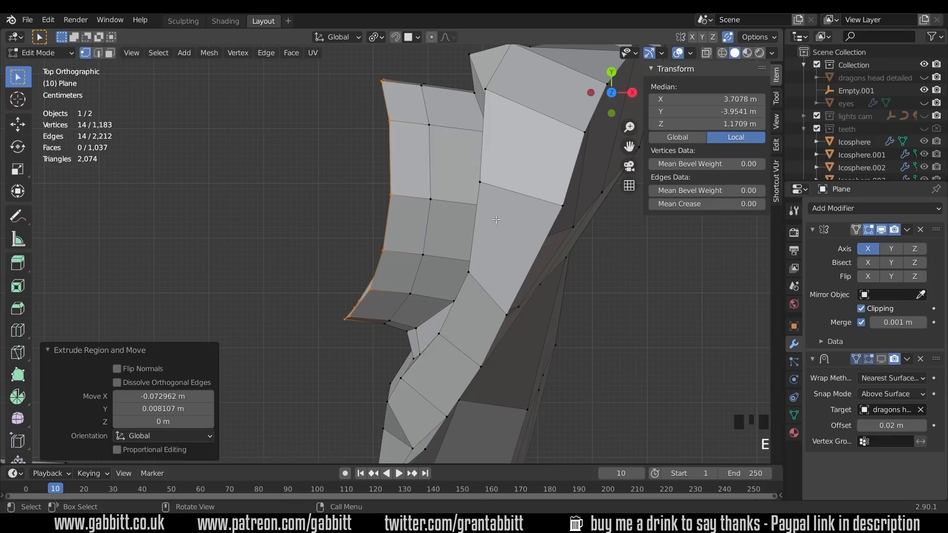
{"action": "key", "text": "s"}
{"action": "left_click", "coordinate": [449, 224]}
- Start closing the open back of the eye socket by creating faces between opposite edges of its innermost loop
{"action": "middle_click_drag", "start_coordinate": [448, 225], "coordinate": [494, 219]}
{"action": "scroll", "coordinate": [489, 184], "scroll_direction": "up", "scroll_amount": 3}
{"action": "key", "text": "2"}
{"action": "left_click", "coordinate": [339, 245]}
{"action": "left_click", "coordinate": [340, 247], "text": "shift"}
{"action": "key", "text": "f"}
{"action": "middle_click_drag", "start_coordinate": [341, 248], "coordinate": [454, 257]}
{"action": "left_click", "coordinate": [445, 271]}
{"action": "left_click", "coordinate": [461, 277], "text": "shift"}
{"action": "key", "text": "f"}
- Fill the rest of the opening at the back of the eye socket with faces
{"action": "left_click", "coordinate": [454, 257]}
{"action": "key", "text": "f"}
{"action": "key", "text": "f"}
{"action": "left_click", "coordinate": [409, 235]}
{"action": "key", "text": "f"}
{"action": "key", "text": "f"}
{"action": "left_click", "coordinate": [299, 217]}
{"action": "key", "text": "f"}
- Select an edge loop inside the eye socket and rescale it, overall and along Z
{"action": "middle_click_drag", "start_coordinate": [395, 247], "coordinate": [528, 211]}
{"action": "scroll", "coordinate": [375, 272], "scroll_direction": "down", "scroll_amount": 2}
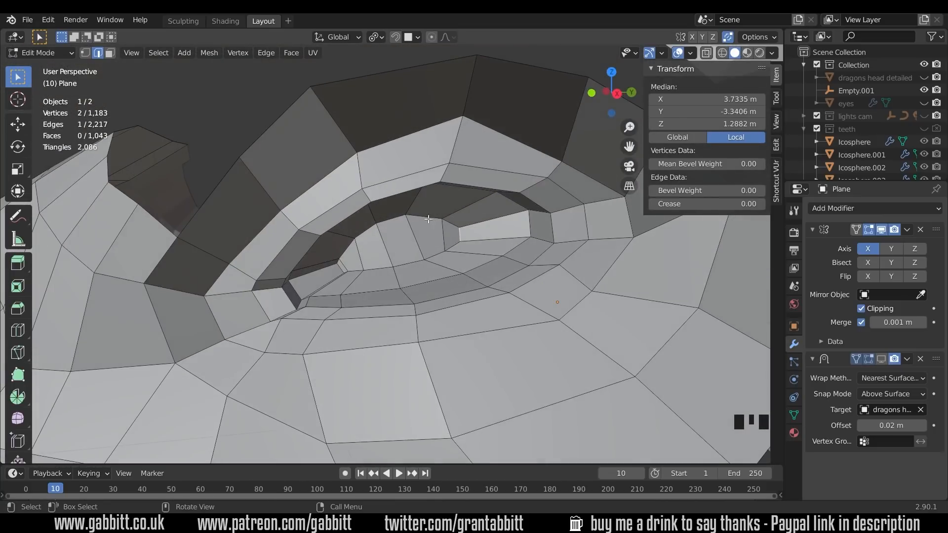
{"action": "middle_click_drag", "start_coordinate": [407, 295], "coordinate": [388, 362]}
{"action": "left_click", "coordinate": [438, 278], "text": "alt"}
{"action": "key", "text": "s"}
{"action": "left_click", "coordinate": [456, 278]}
{"action": "key", "text": "s"}
{"action": "key", "text": "z"}
{"action": "left_click", "coordinate": [501, 218]}
- Slide and move vertices inside the eye socket to even out its faces
{"action": "key", "text": "1"}
{"action": "left_click", "coordinate": [451, 262]}
{"action": "left_click", "coordinate": [441, 273], "text": "shift"}
{"action": "key", "text": "g"}
{"action": "key", "text": "g"}
{"action": "left_click", "coordinate": [455, 283]}
{"action": "key", "text": "g"}
{"action": "middle_click_drag", "start_coordinate": [429, 315], "coordinate": [403, 249]}
{"action": "left_click", "coordinate": [451, 316]}
- Select all eye socket faces out to the inner eyelid border by growing the selection and adding missed faces
{"action": "key", "text": "3"}
{"action": "left_click", "coordinate": [404, 248]}
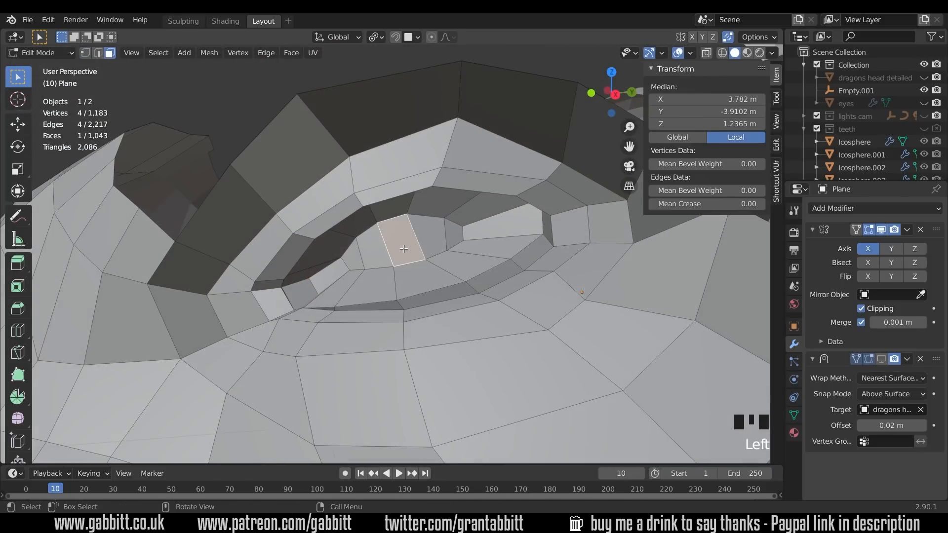
{"action": "key", "text": "ctrl+KP_Add"}
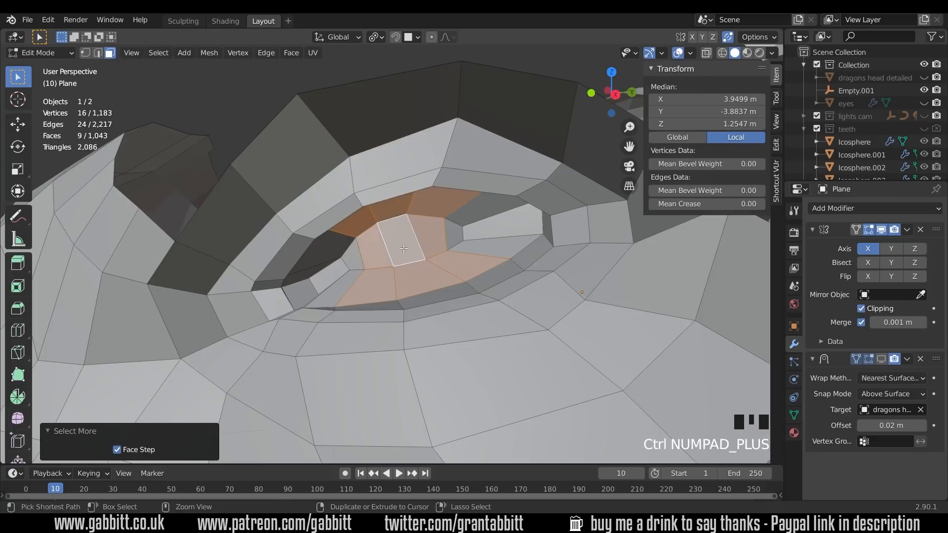
{"action": "key", "text": "ctrl+KP_Add"}
{"action": "middle_click_drag", "start_coordinate": [404, 249], "coordinate": [372, 266]}
{"action": "left_click", "coordinate": [323, 282], "text": "shift"}
{"action": "left_click", "coordinate": [339, 267], "text": "shift"}
{"action": "left_click", "coordinate": [346, 294], "text": "shift"}
{"action": "left_click", "coordinate": [497, 220], "text": "shift"}
{"action": "left_click", "coordinate": [541, 222], "text": "shift"}
{"action": "middle_click_drag", "start_coordinate": [541, 222], "coordinate": [600, 299]}
{"action": "key", "text": "ctrl+KP_Add"}
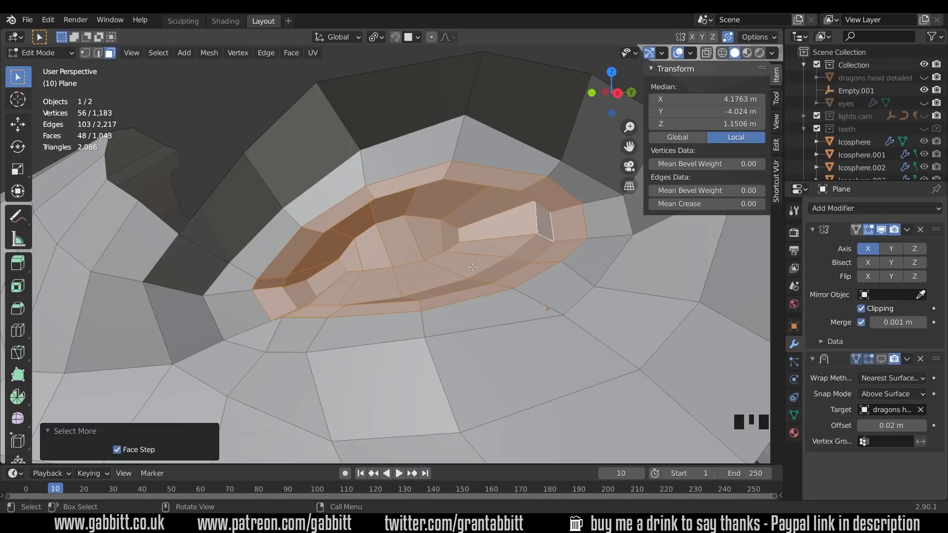
- Add a new vertex group to the mesh and invert the selection to everything outside the eye socket
{"action": "left_click", "coordinate": [795, 415]}
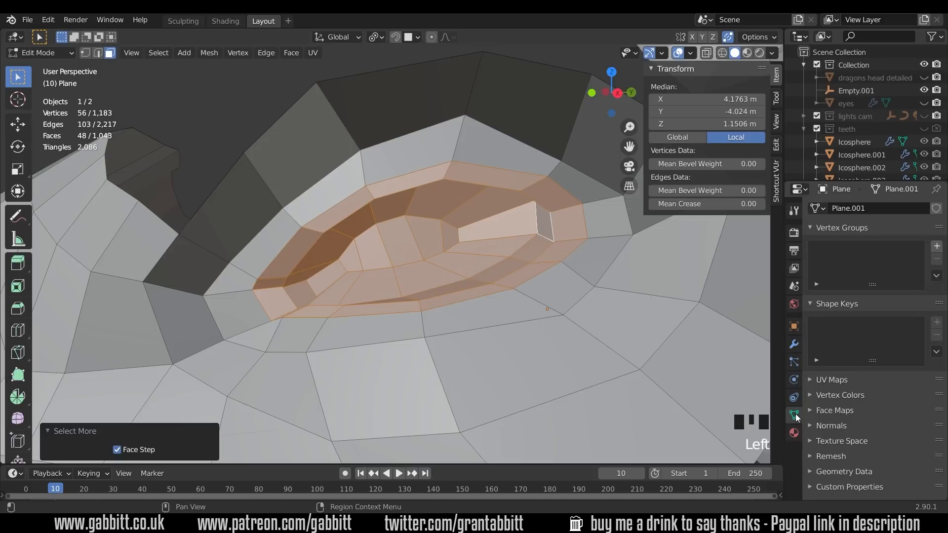
{"action": "left_click", "coordinate": [937, 248]}
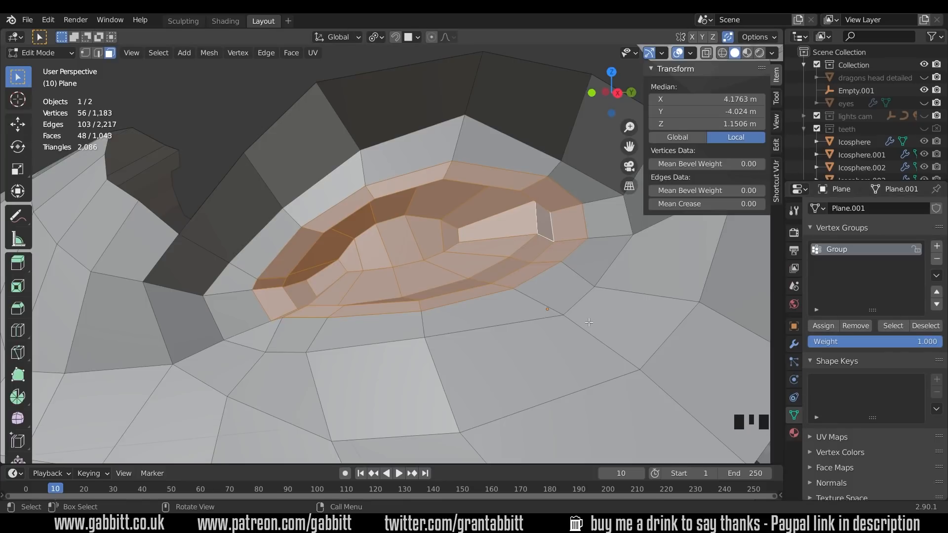
{"action": "key", "text": "ctrl+i"}
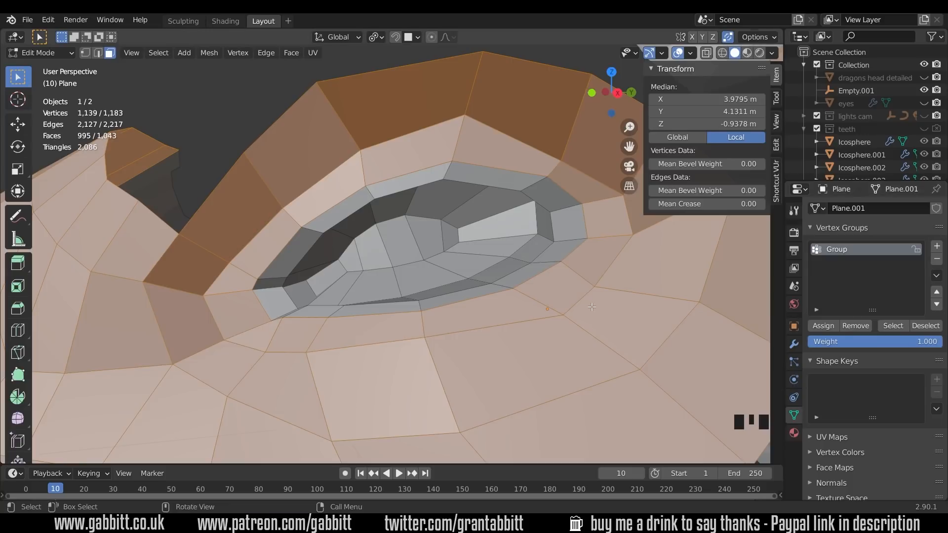
- Invert the selection to the inner eye-socket faces and assign them to a new vertex group named eye
{"action": "key", "text": "ctrl+i"}
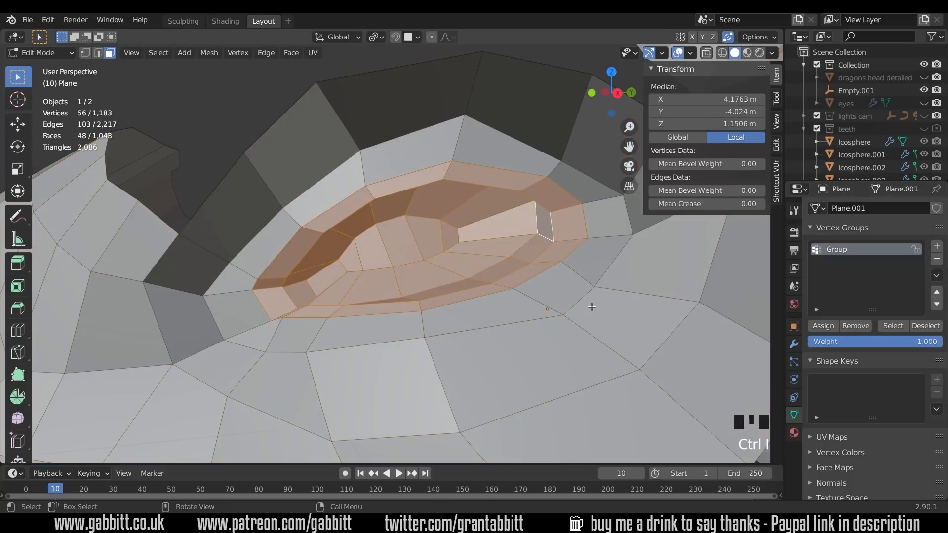
{"action": "left_click", "coordinate": [937, 246]}
{"action": "left_click", "coordinate": [848, 263]}
{"action": "double_click", "coordinate": [848, 262]}
{"action": "type", "text": "eye"}
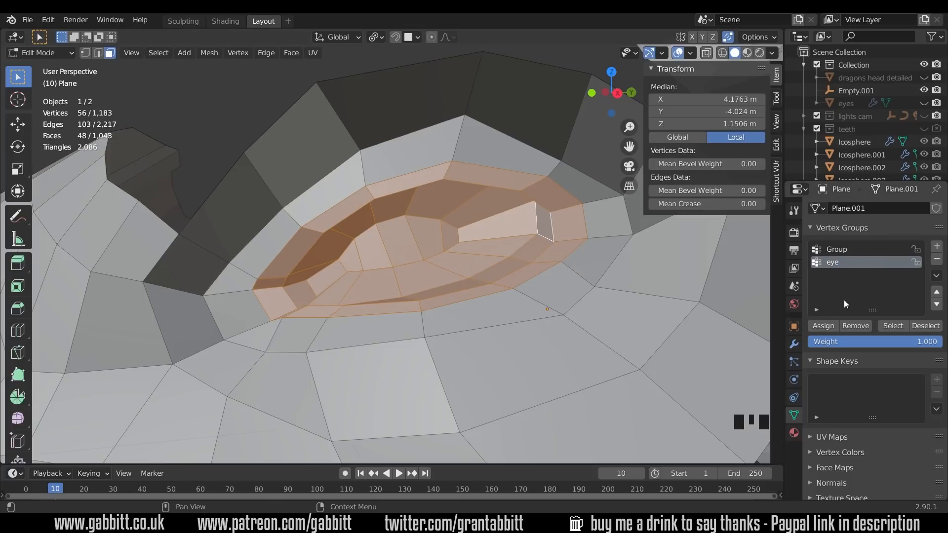
{"action": "left_click", "coordinate": [824, 326]}
- Check which faces each of the two vertex groups contains by selecting one group at a time
{"action": "key", "text": "alt+a"}
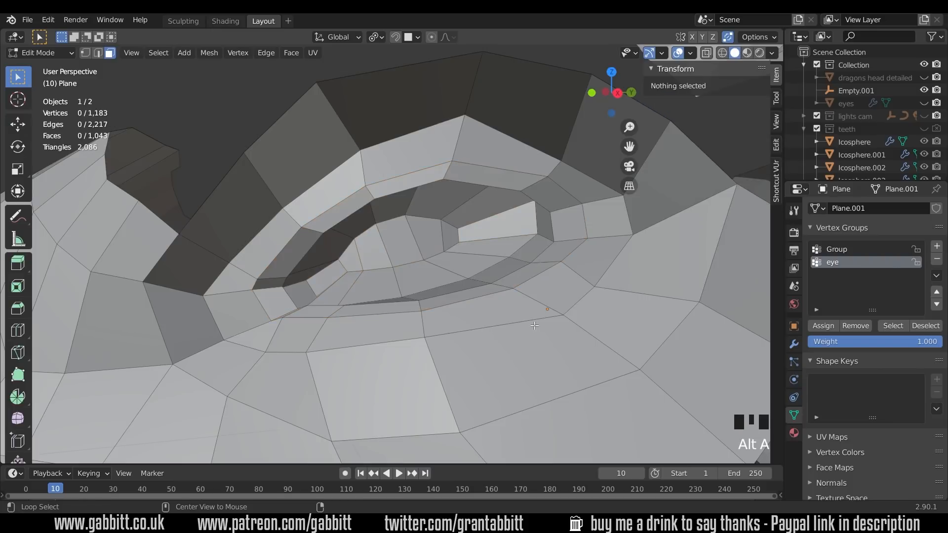
{"action": "left_click", "coordinate": [850, 249]}
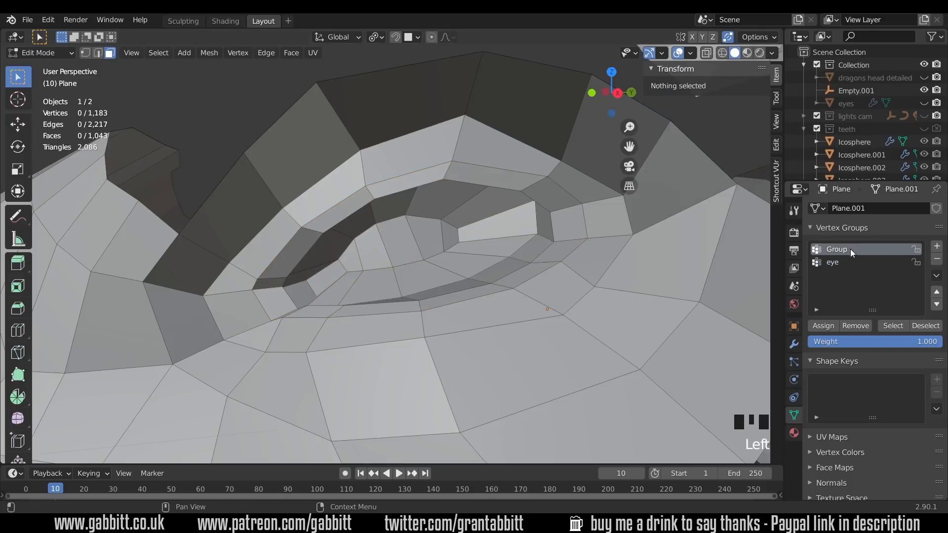
{"action": "left_click", "coordinate": [897, 324]}
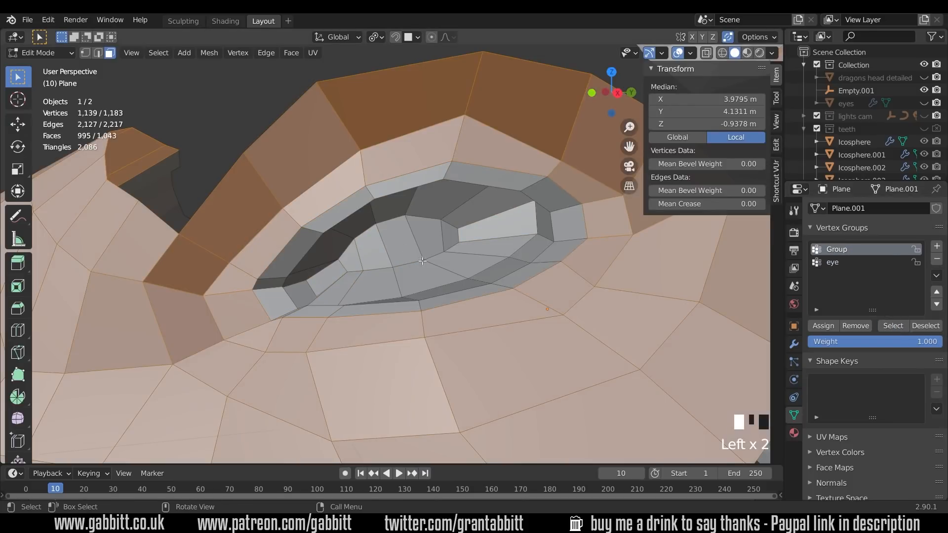
{"action": "key", "text": "alt+a"}
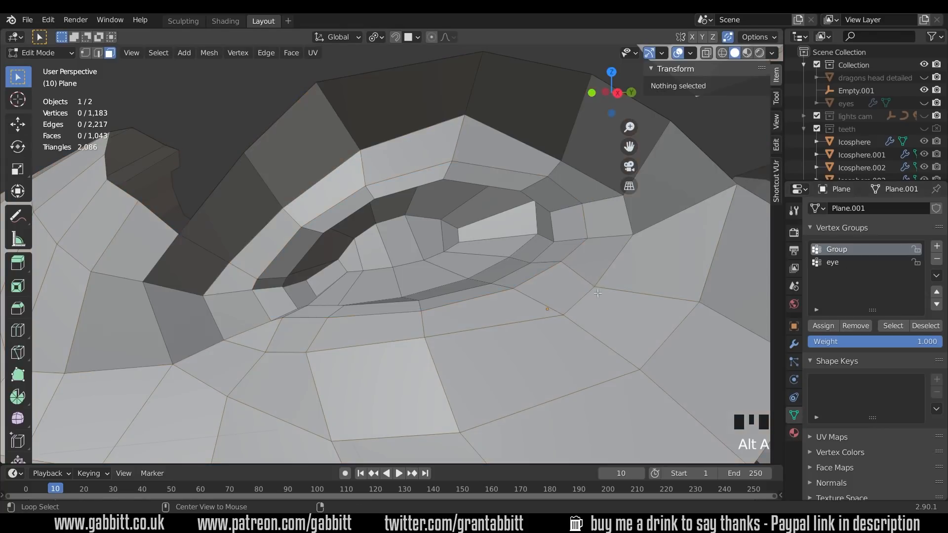
{"action": "left_click", "coordinate": [830, 264]}
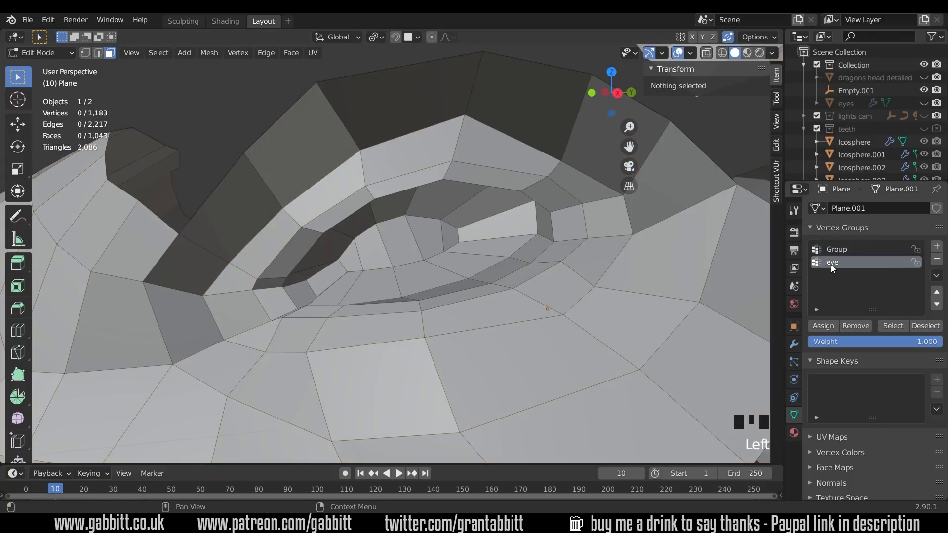
{"action": "left_click", "coordinate": [883, 326]}
- Unhide the detailed dragon head and eyes, then select only the retopology mesh and edit it around the eye
{"action": "scroll", "coordinate": [536, 280], "scroll_direction": "down", "scroll_amount": 8}
{"action": "middle_click_drag", "start_coordinate": [536, 280], "coordinate": [478, 233]}
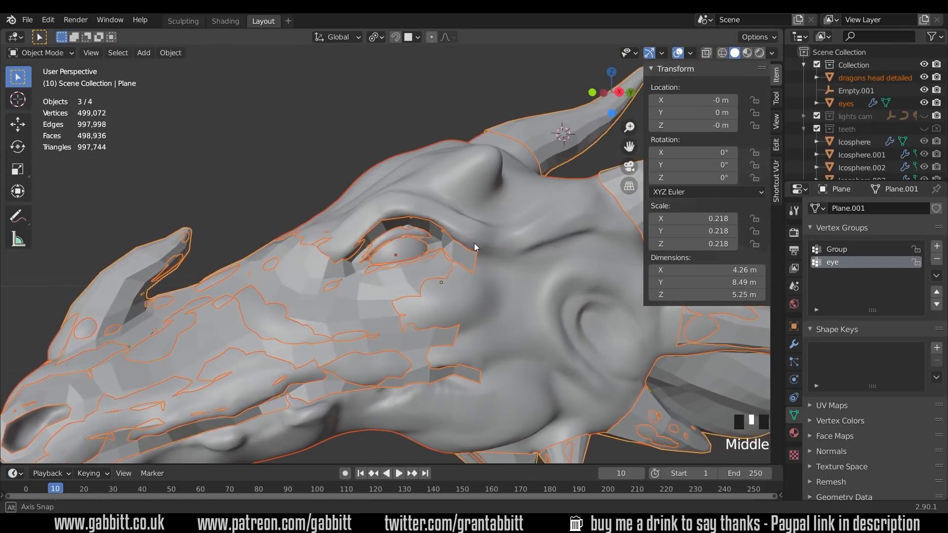
{"action": "scroll", "coordinate": [427, 263], "scroll_direction": "up", "scroll_amount": 3}
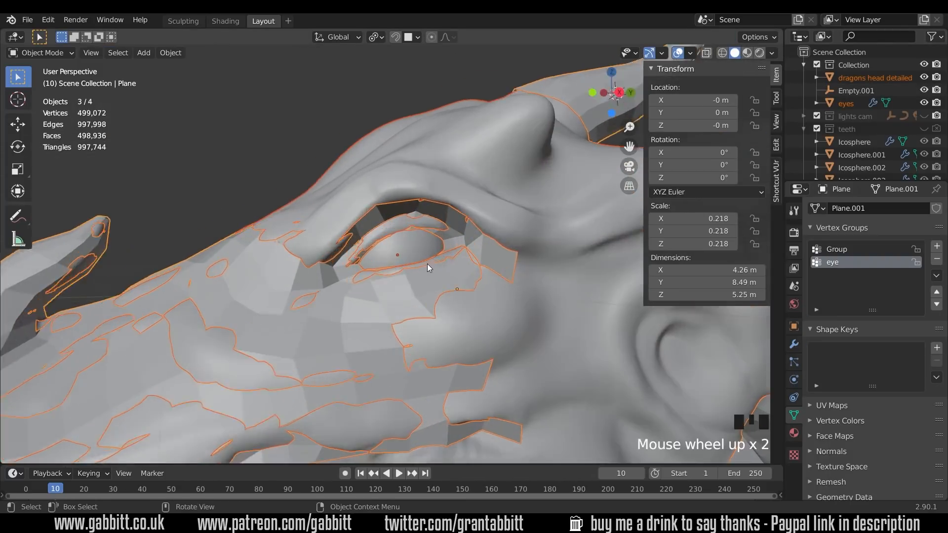
{"action": "left_click", "coordinate": [430, 309]}
{"action": "left_click", "coordinate": [313, 317]}
{"action": "key", "text": "Tab"}
{"action": "middle_click_drag", "start_coordinate": [302, 296], "coordinate": [435, 302]}
{"action": "scroll", "coordinate": [434, 301], "scroll_direction": "up", "scroll_amount": 4}
{"action": "middle_click_drag", "start_coordinate": [474, 299], "coordinate": [591, 314]}
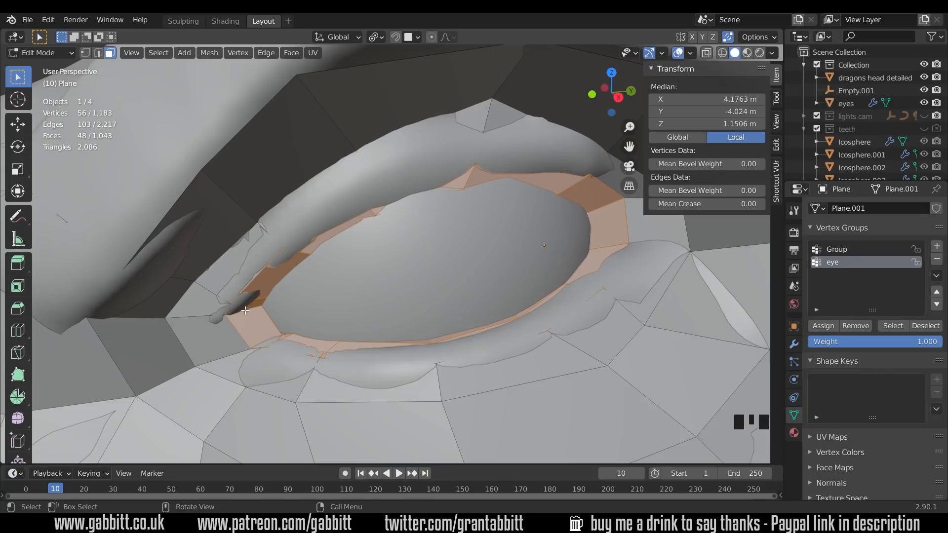
- Select the outer vertex loop around the eye socket and remove it from the eye vertex group
{"action": "key", "text": "1"}
{"action": "left_click", "coordinate": [240, 338], "text": "alt"}
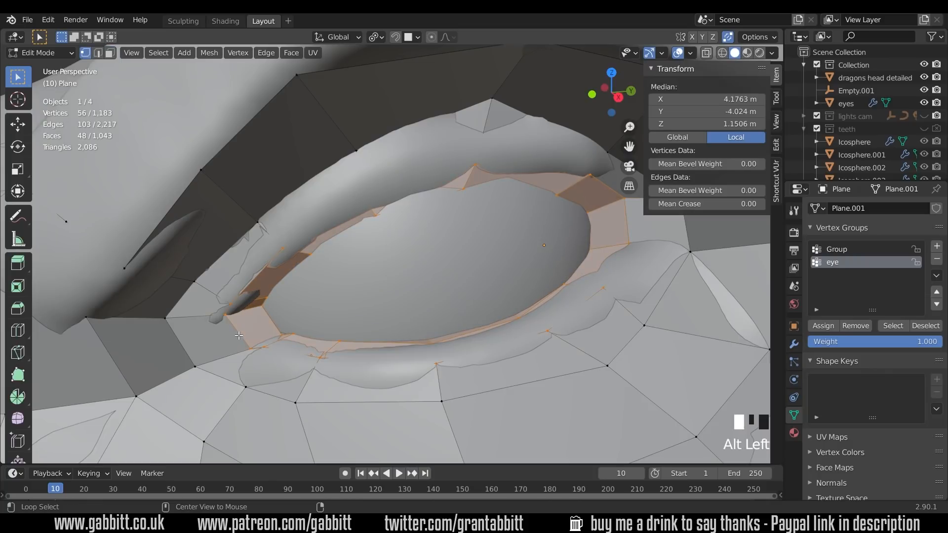
{"action": "left_click", "coordinate": [336, 367], "text": "alt"}
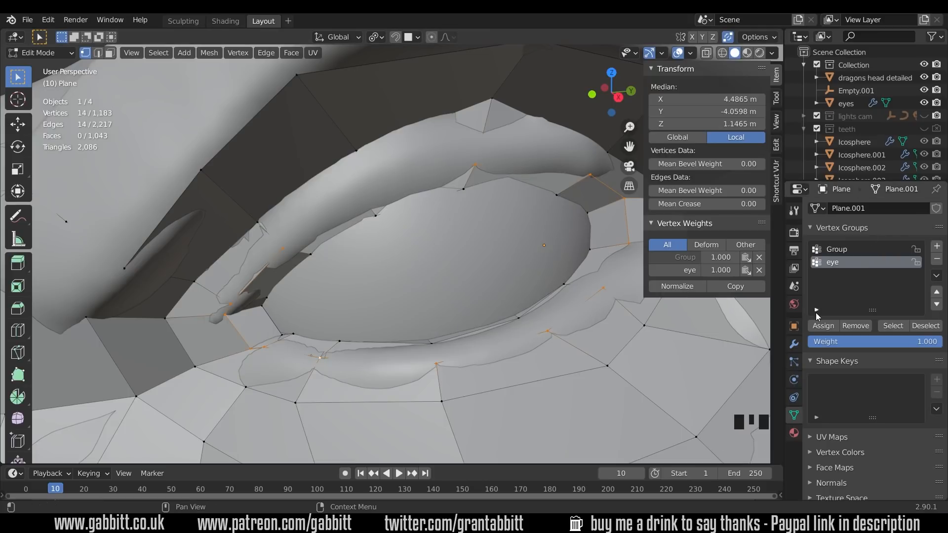
{"action": "left_click", "coordinate": [854, 327]}
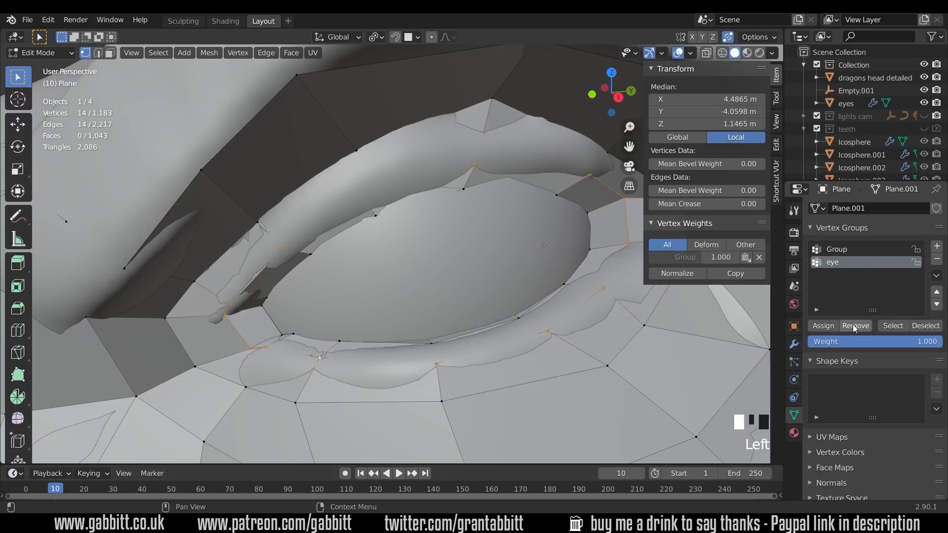
- Check the vertices in the eye group and in Group by selecting each group separately
{"action": "key", "text": "alt+a"}
{"action": "left_click", "coordinate": [833, 266]}
{"action": "left_click", "coordinate": [893, 326]}
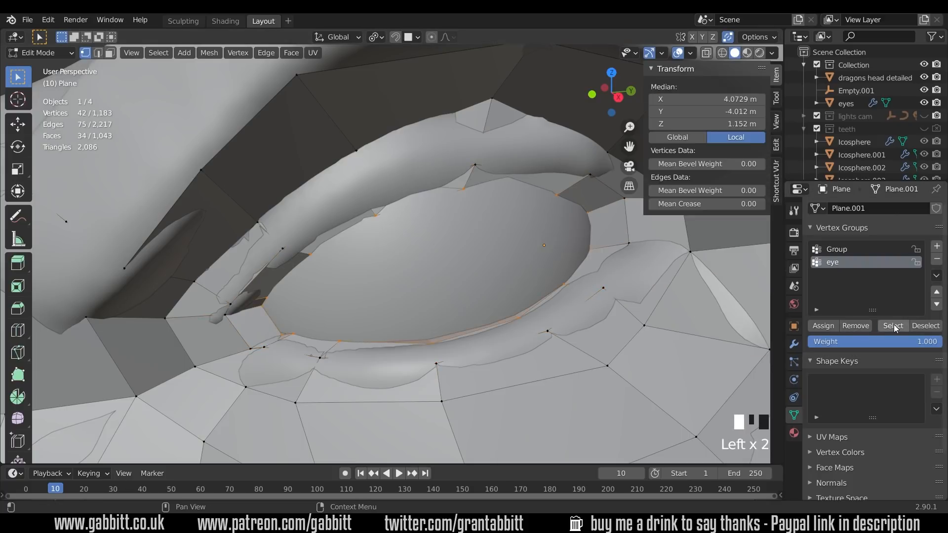
{"action": "left_click", "coordinate": [850, 251]}
{"action": "key", "text": "alt+a"}
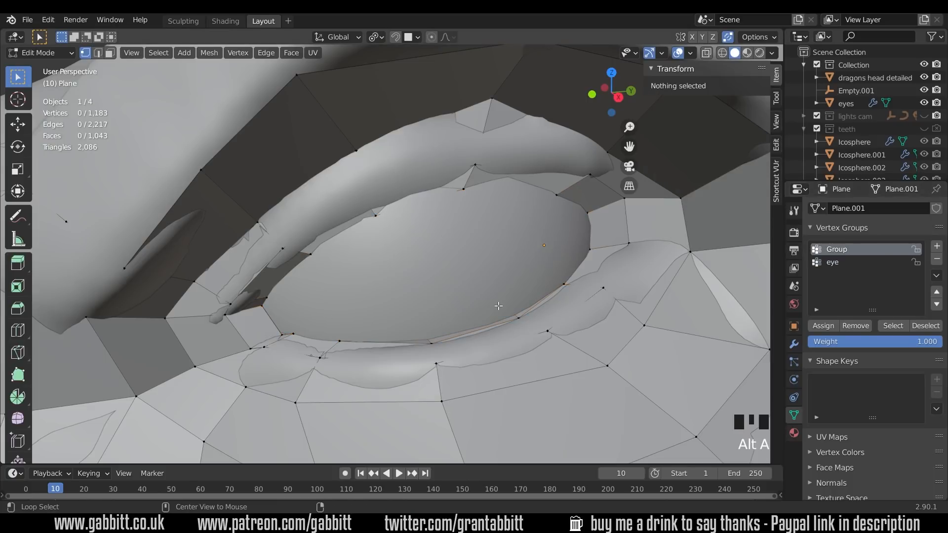
{"action": "left_click", "coordinate": [895, 328]}
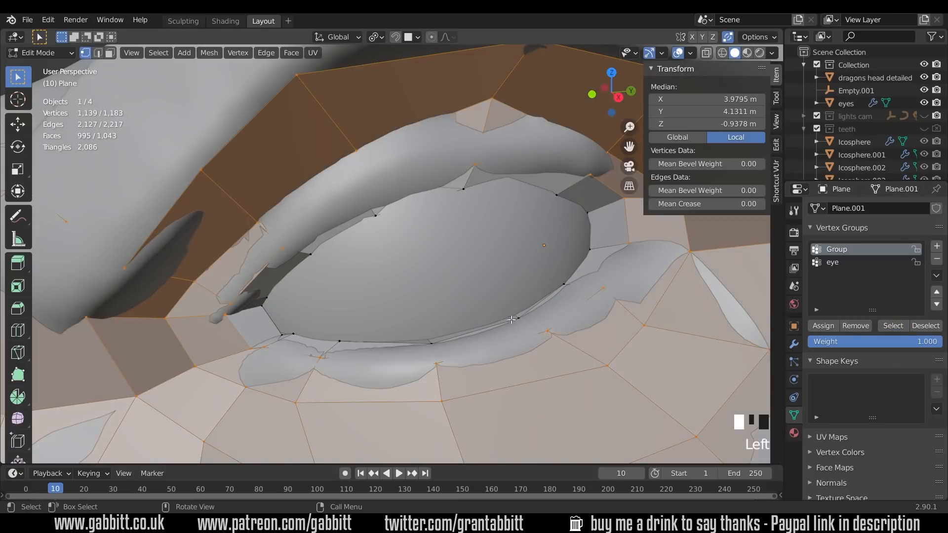
- Rename the vertex group Group as dragon
{"action": "scroll", "coordinate": [512, 320], "scroll_direction": "down", "scroll_amount": 8}
{"action": "middle_click_drag", "start_coordinate": [512, 320], "coordinate": [494, 306]}
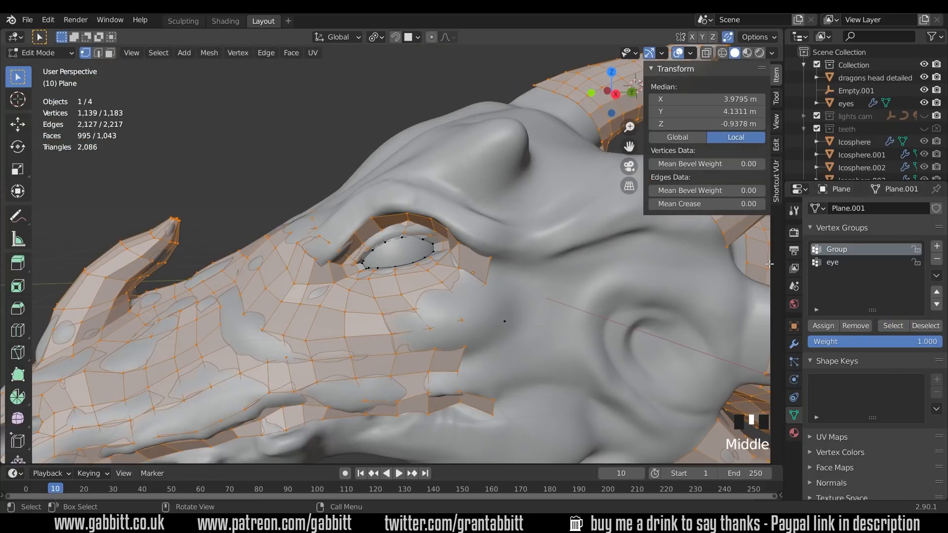
{"action": "double_click", "coordinate": [841, 251]}
{"action": "type", "text": "dragon"}
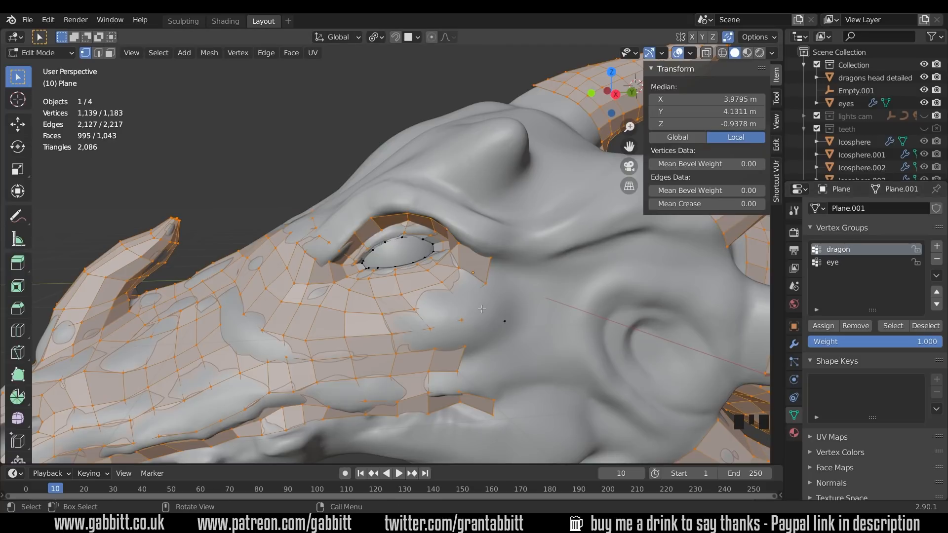
- Restrict the Shrinkwrap modifier to the dragon vertex group
{"action": "left_click", "coordinate": [795, 345]}
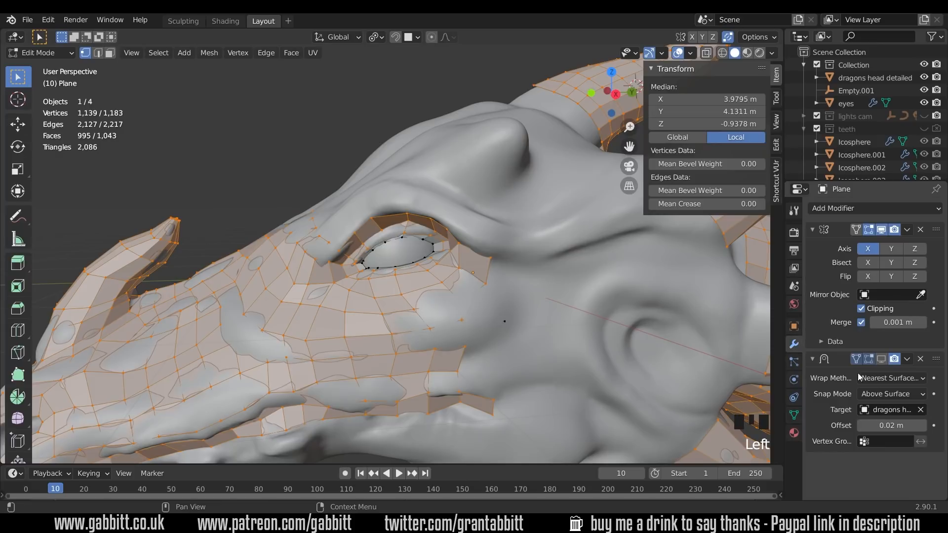
{"action": "left_click", "coordinate": [883, 441]}
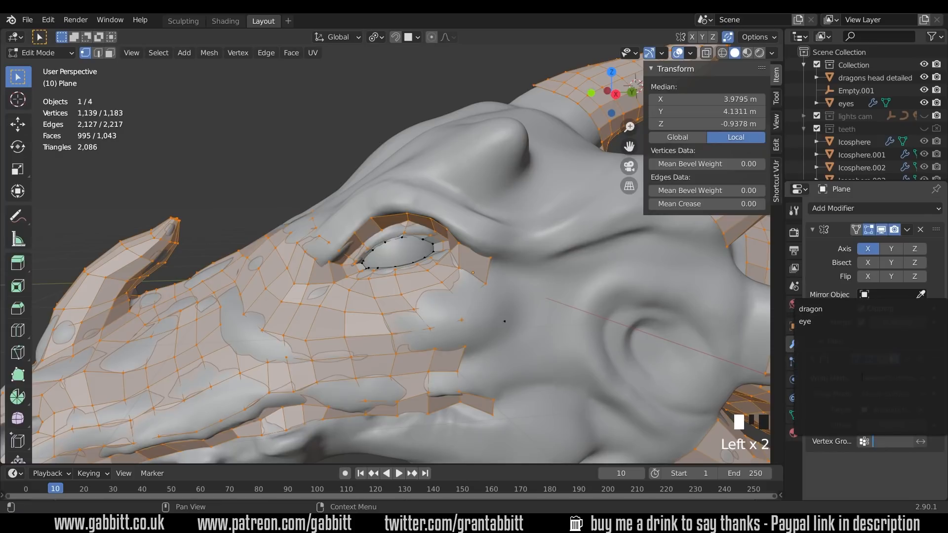
{"action": "left_click", "coordinate": [827, 310]}
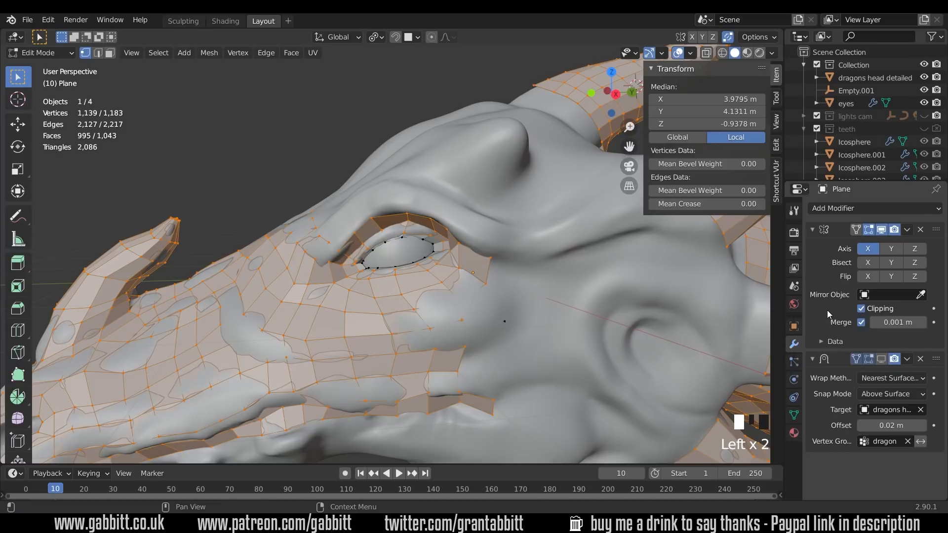
- Turn the Shrinkwrap modifier's viewport display on and off to compare the mesh around the eye, leaving it enabled
{"action": "left_click", "coordinate": [882, 360]}
{"action": "scroll", "coordinate": [768, 356], "scroll_direction": "up", "scroll_amount": 5}
{"action": "middle_click_drag", "start_coordinate": [775, 384], "coordinate": [798, 380]}
{"action": "left_click", "coordinate": [882, 360]}
{"action": "left_click", "coordinate": [882, 360]}
{"action": "left_click", "coordinate": [882, 360]}
{"action": "left_click", "coordinate": [882, 360]}
{"action": "left_click", "coordinate": [882, 360]}
{"action": "left_click", "coordinate": [882, 360]}
{"action": "left_click", "coordinate": [882, 360]}
{"action": "left_click", "coordinate": [882, 360]}
{"action": "left_click", "coordinate": [882, 360]}
{"action": "left_click", "coordinate": [881, 360]}
{"action": "left_click", "coordinate": [881, 360]}
{"action": "left_click", "coordinate": [882, 360]}
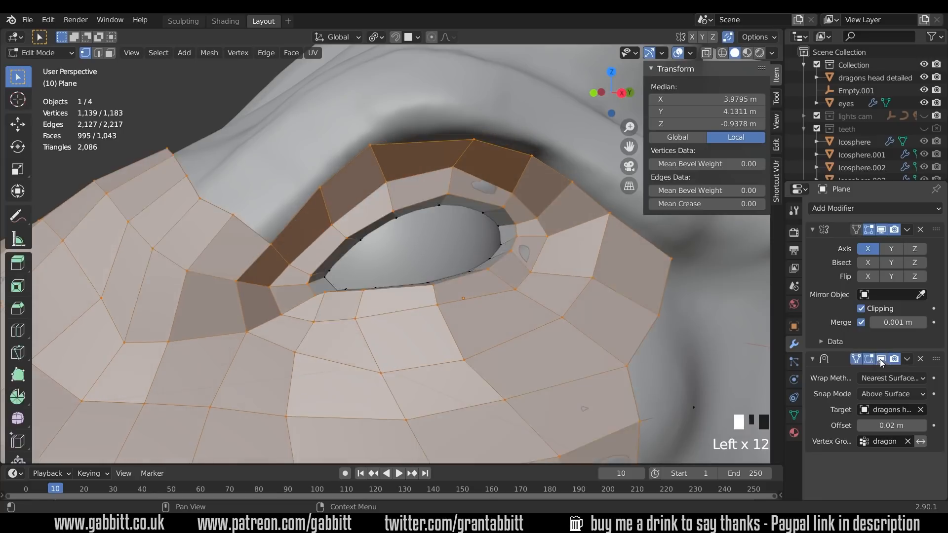
- Select the loose vertex floating behind the eye patch and assign it to the dragon vertex group
{"action": "scroll", "coordinate": [485, 301], "scroll_direction": "down", "scroll_amount": 7}
{"action": "middle_click_drag", "start_coordinate": [485, 300], "coordinate": [443, 288]}
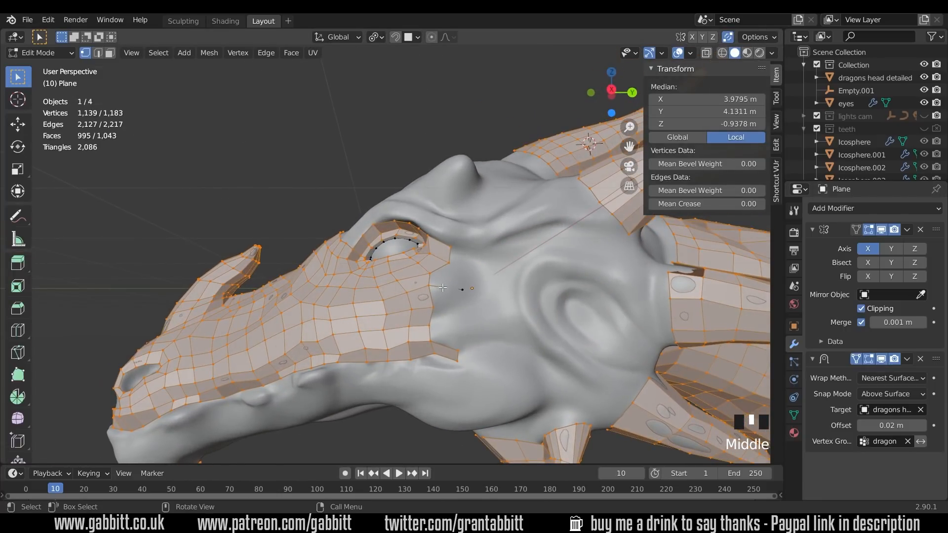
{"action": "middle_click_drag", "start_coordinate": [405, 251], "coordinate": [406, 253]}
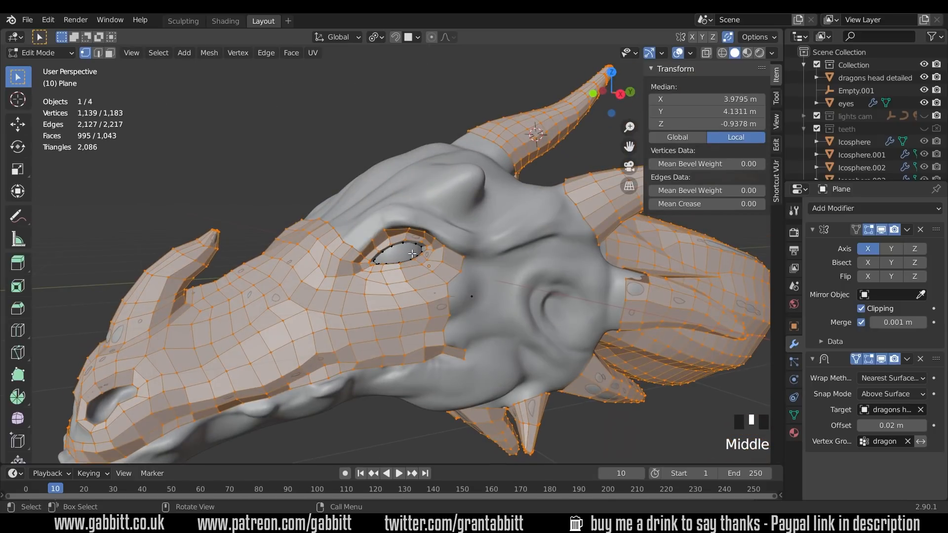
{"action": "scroll", "coordinate": [413, 253], "scroll_direction": "up", "scroll_amount": 5}
{"action": "middle_click_drag", "start_coordinate": [508, 345], "coordinate": [438, 317], "text": "shift"}
{"action": "left_click", "coordinate": [423, 304]}
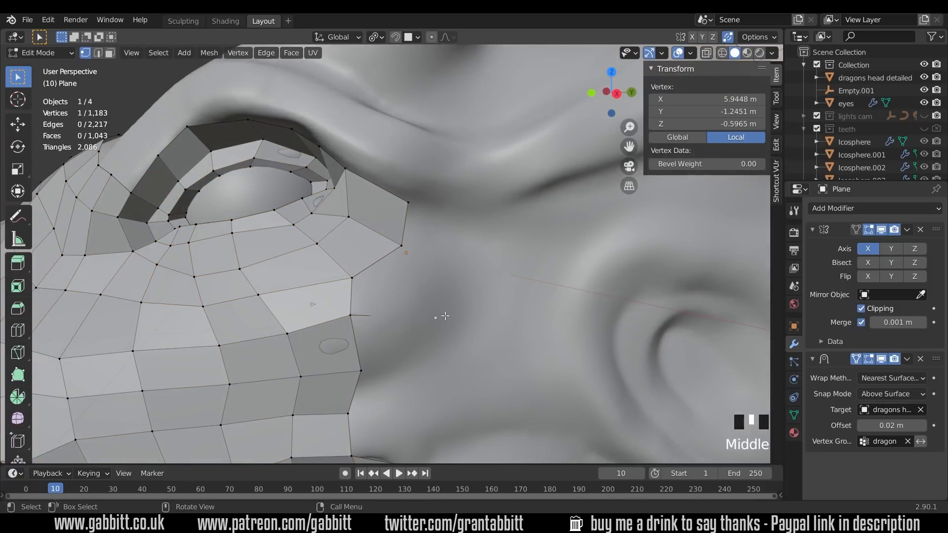
{"action": "left_click", "coordinate": [794, 415]}
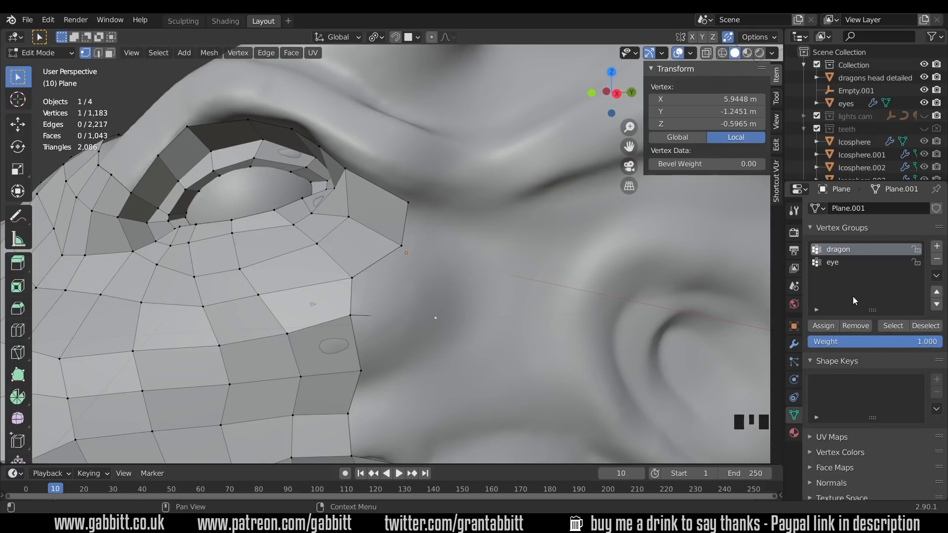
{"action": "left_click", "coordinate": [821, 326]}
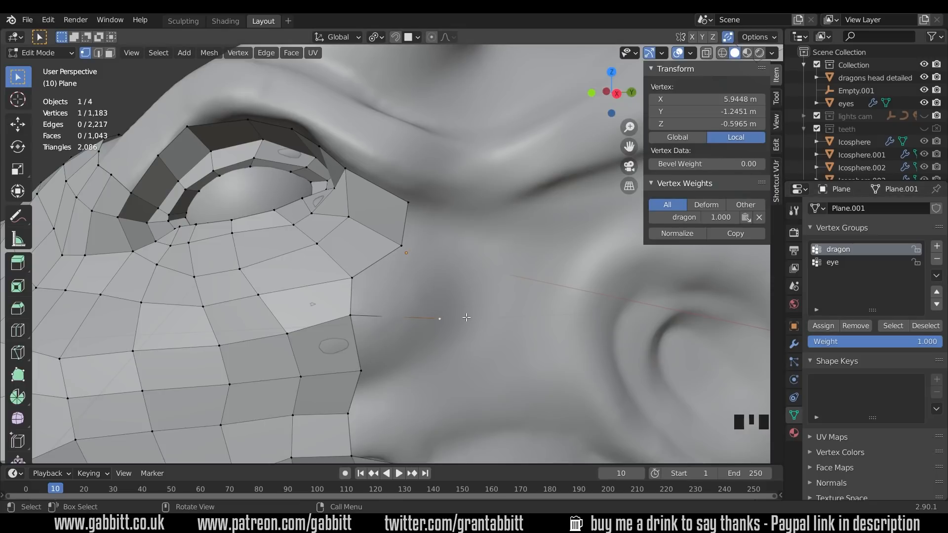
- Extrude new geometry at the patch's border behind the eye and fill the gap there with faces
{"action": "left_click", "coordinate": [793, 344]}
{"action": "scroll", "coordinate": [397, 312], "scroll_direction": "down", "scroll_amount": 4}
{"action": "middle_click_drag", "start_coordinate": [397, 311], "coordinate": [303, 224], "text": "shift"}
{"action": "scroll", "coordinate": [378, 275], "scroll_direction": "up", "scroll_amount": 4}
{"action": "key", "text": "e"}
{"action": "left_click", "coordinate": [395, 291]}
{"action": "key", "text": "e"}
{"action": "key", "text": "2"}
{"action": "key", "text": "f"}
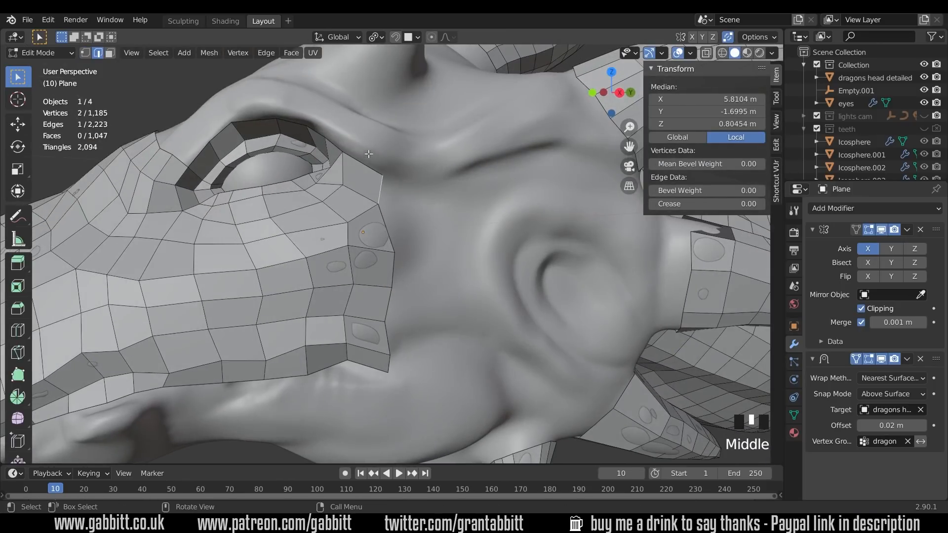
- Select the edge path along the patch's back border behind the eye and extrude it twice toward the ear
{"action": "left_click", "coordinate": [381, 191]}
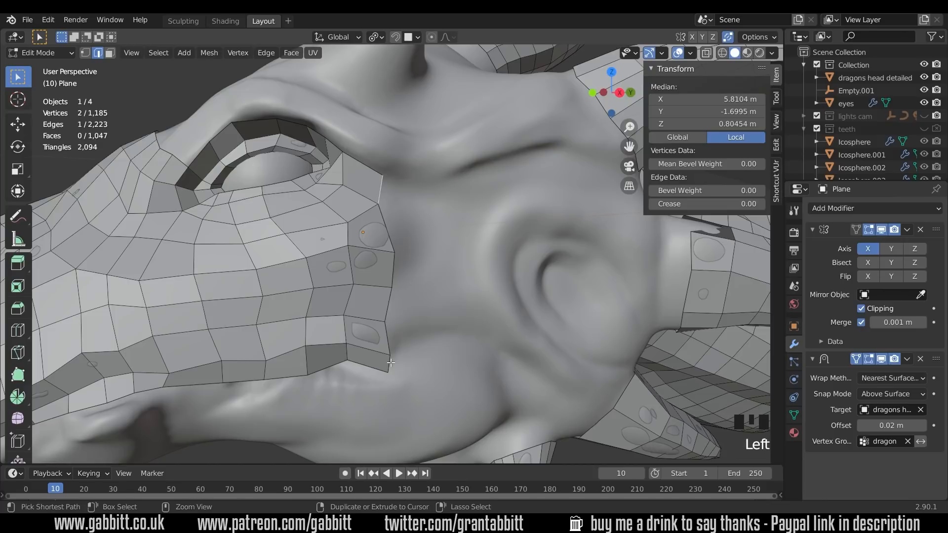
{"action": "left_click", "coordinate": [549, 441], "text": "ctrl"}
{"action": "left_click", "coordinate": [390, 363], "text": "ctrl"}
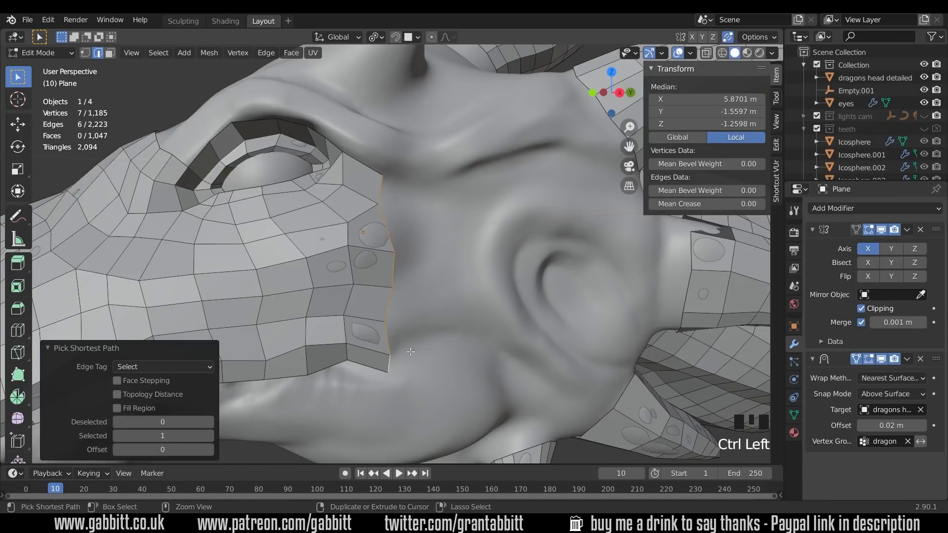
{"action": "key", "text": "e"}
{"action": "left_click", "coordinate": [453, 341]}
{"action": "key", "text": "e"}
{"action": "left_click", "coordinate": [462, 258]}
- Move a vertex midway along the new back border by about -0.075 m in Y to even out the faces
{"action": "middle_click_drag", "start_coordinate": [462, 258], "coordinate": [446, 272]}
{"action": "key", "text": "1"}
{"action": "left_click", "coordinate": [414, 291]}
{"action": "left_click", "coordinate": [465, 291]}
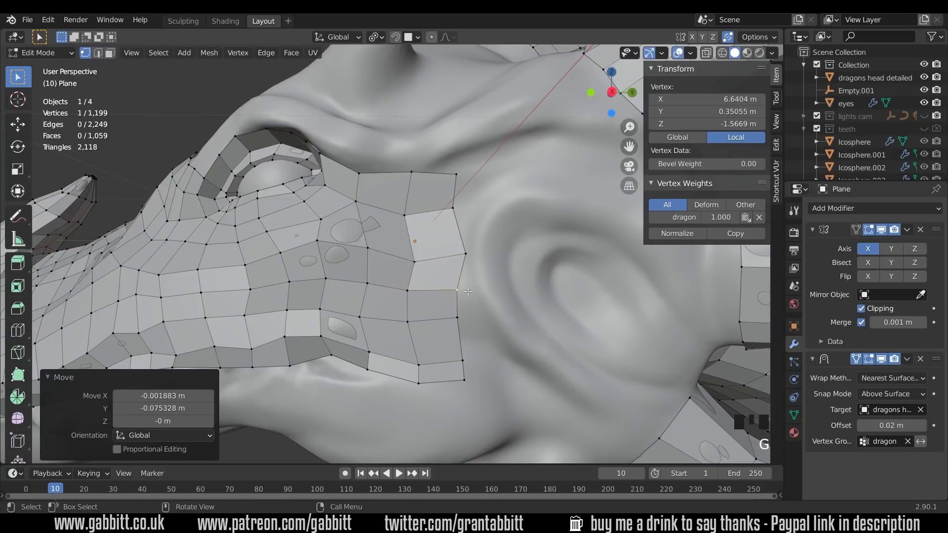
- Examine the sculpted ear area and the uncovered surface between the surrounding mesh patches from several angles
{"action": "scroll", "coordinate": [459, 276], "scroll_direction": "down", "scroll_amount": 4}
{"action": "scroll", "coordinate": [455, 246], "scroll_direction": "up", "scroll_amount": 2}
{"action": "middle_click_drag", "start_coordinate": [452, 237], "coordinate": [458, 292], "text": "shift"}
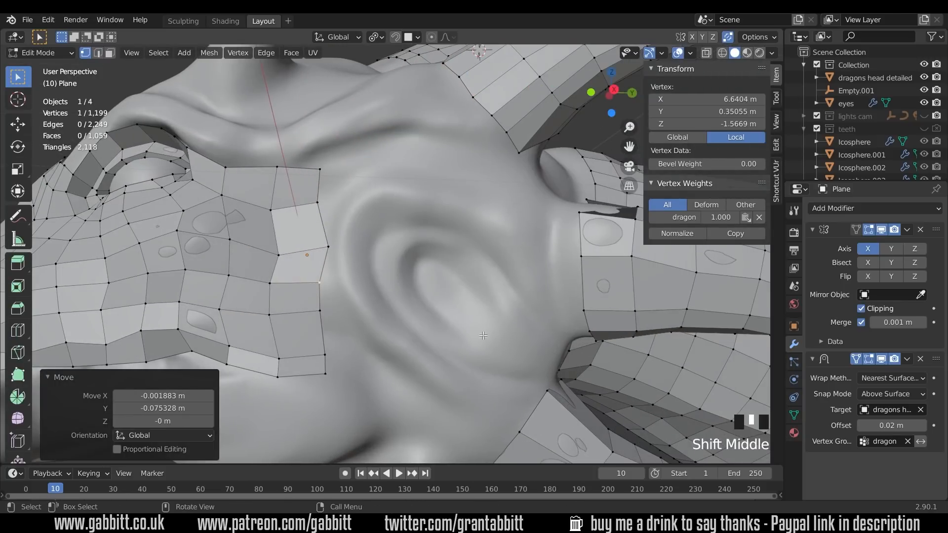
{"action": "middle_click_drag", "start_coordinate": [492, 344], "coordinate": [383, 322]}
{"action": "middle_click_drag", "start_coordinate": [393, 269], "coordinate": [325, 304]}
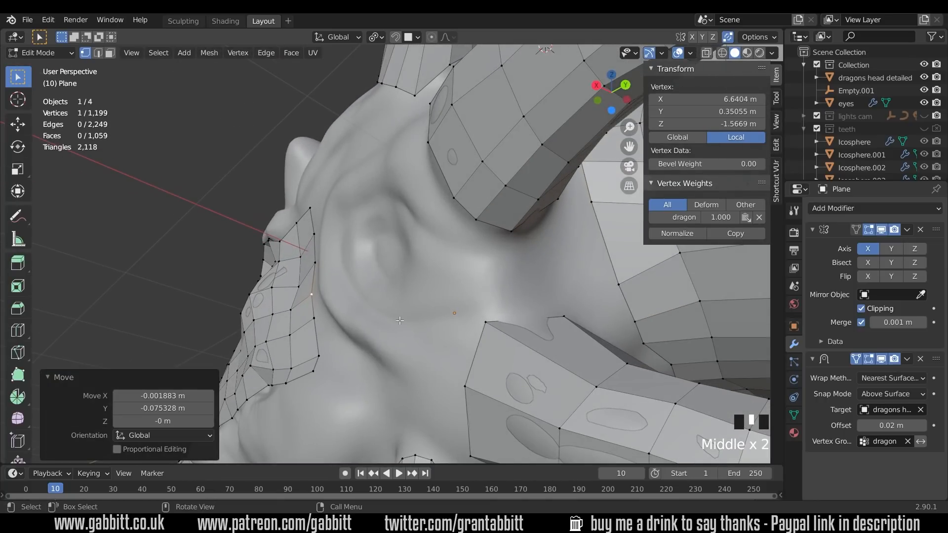
{"action": "middle_click_drag", "start_coordinate": [451, 272], "coordinate": [514, 296]}
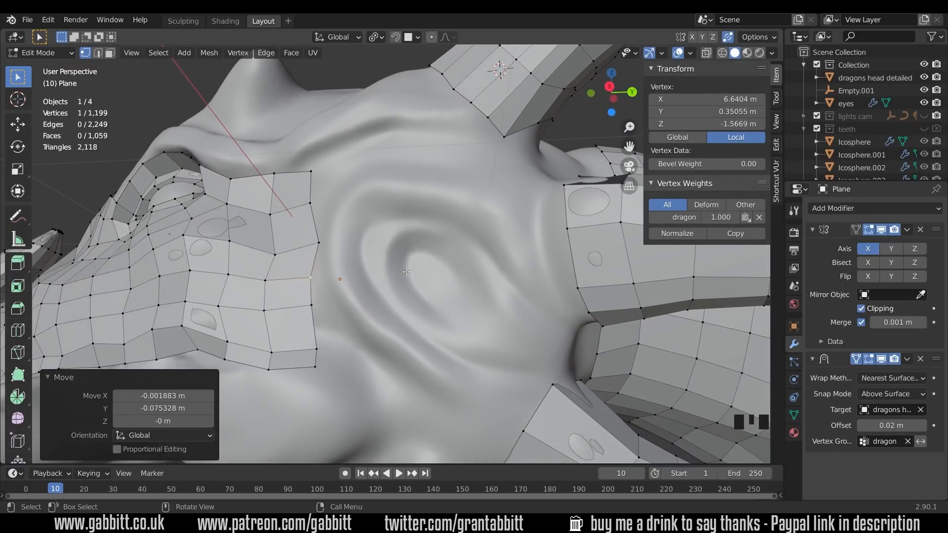
{"action": "middle_click_drag", "start_coordinate": [456, 268], "coordinate": [351, 189]}
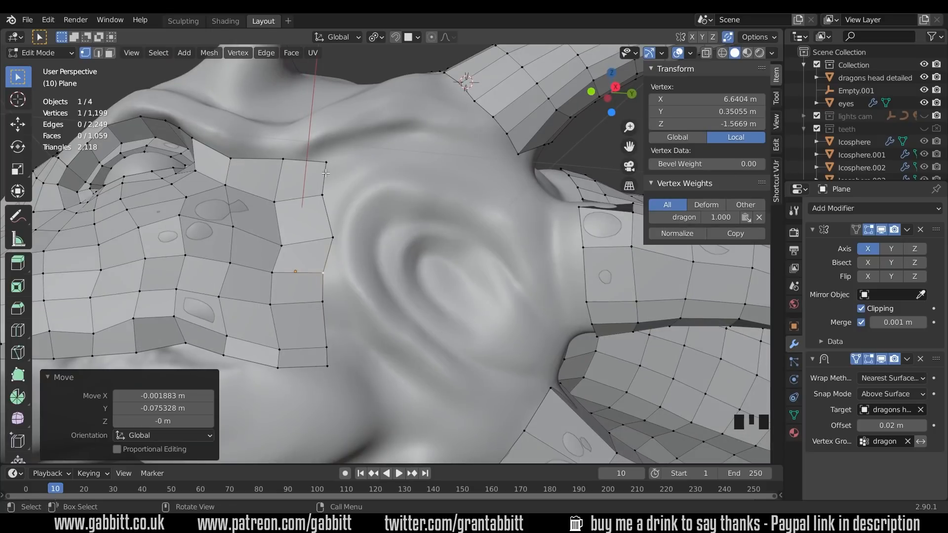
- Select the edge path along the patch's back border and extrude it four times across the ear toward the side horn
{"action": "left_click", "coordinate": [345, 220], "text": "alt"}
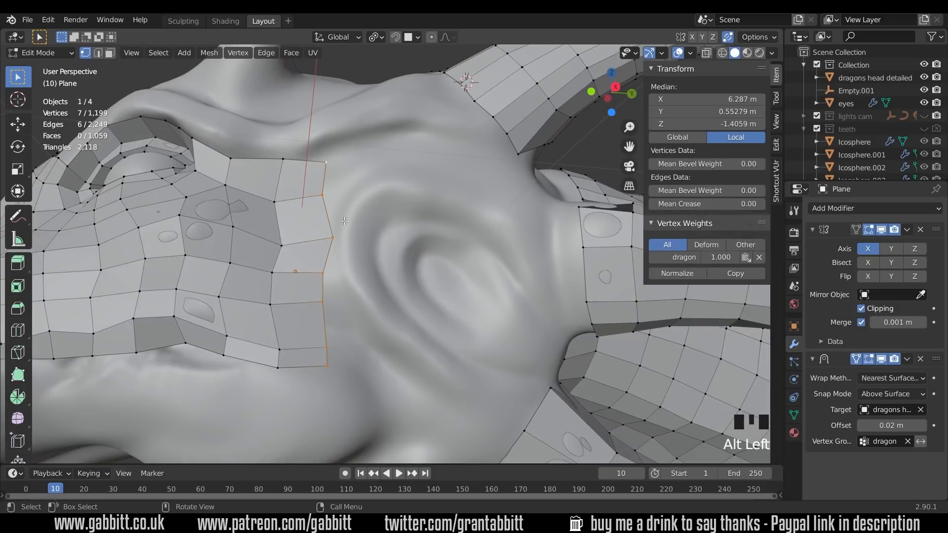
{"action": "key", "text": "e"}
{"action": "left_click", "coordinate": [389, 223]}
{"action": "key", "text": "e"}
{"action": "left_click", "coordinate": [451, 240]}
{"action": "key", "text": "e"}
{"action": "left_click", "coordinate": [513, 243]}
{"action": "key", "text": "e"}
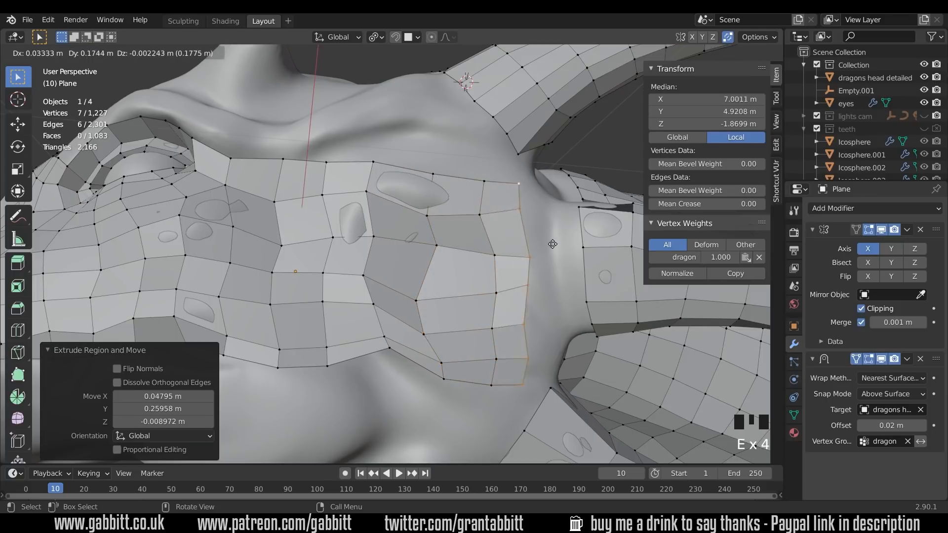
{"action": "left_click", "coordinate": [568, 245]}
- Move vertices in the upper rows of the new ear faces to even out the extruded columns
{"action": "middle_click_drag", "start_coordinate": [566, 246], "coordinate": [530, 250]}
{"action": "left_click", "coordinate": [437, 218]}
{"action": "key", "text": "g"}
{"action": "left_click", "coordinate": [435, 197]}
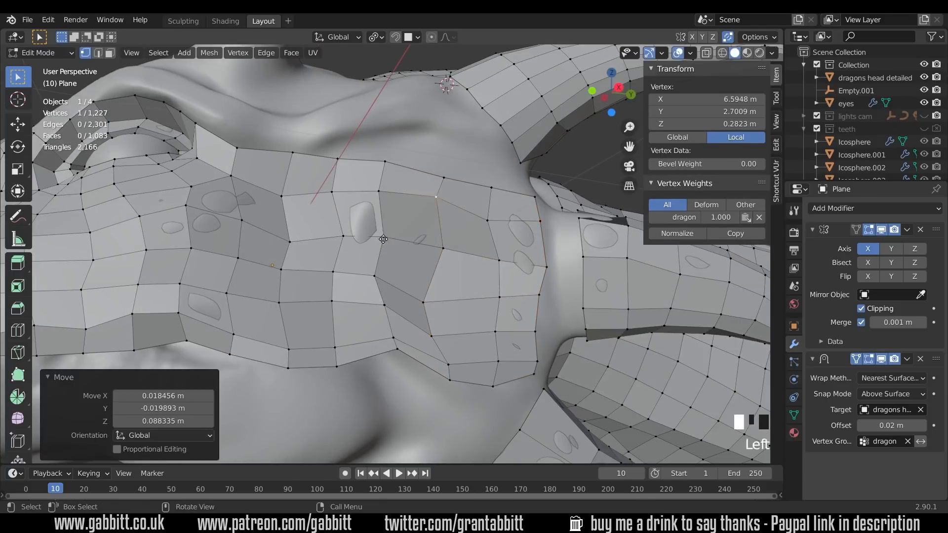
{"action": "left_click", "coordinate": [383, 239]}
{"action": "key", "text": "g"}
{"action": "left_click", "coordinate": [367, 238]}
{"action": "left_click", "coordinate": [344, 237]}
{"action": "key", "text": "g"}
{"action": "left_click", "coordinate": [330, 238]}
- Reposition vertices in the lower rows of the ear faces, lowering one on the bottom border by about 0.074 m in Z
{"action": "left_click", "coordinate": [424, 303]}
{"action": "key", "text": "g"}
{"action": "left_click", "coordinate": [448, 332]}
{"action": "left_click", "coordinate": [433, 336]}
{"action": "key", "text": "g"}
{"action": "left_click", "coordinate": [454, 334]}
{"action": "left_click", "coordinate": [397, 350]}
{"action": "key", "text": "g"}
{"action": "left_click", "coordinate": [406, 367]}
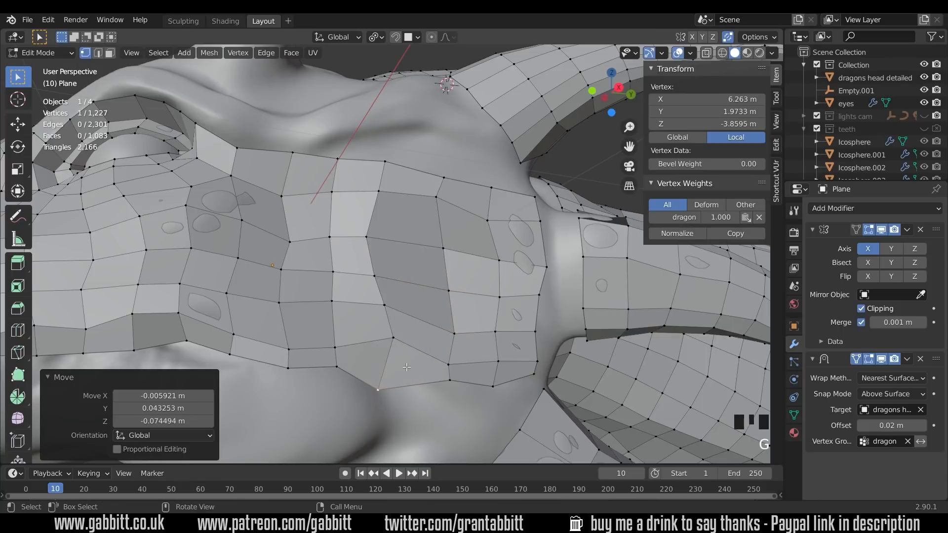
- Turn on snapping and adjust the front ear column, raising its bottom border vertex by about 0.083 m in Z
{"action": "left_click", "coordinate": [396, 37]}
{"action": "left_click", "coordinate": [376, 193]}
{"action": "key", "text": "g"}
{"action": "left_click", "coordinate": [384, 197]}
{"action": "left_click", "coordinate": [368, 237]}
{"action": "key", "text": "g"}
{"action": "left_click", "coordinate": [363, 236]}
{"action": "key", "text": "g"}
{"action": "left_click", "coordinate": [393, 364]}
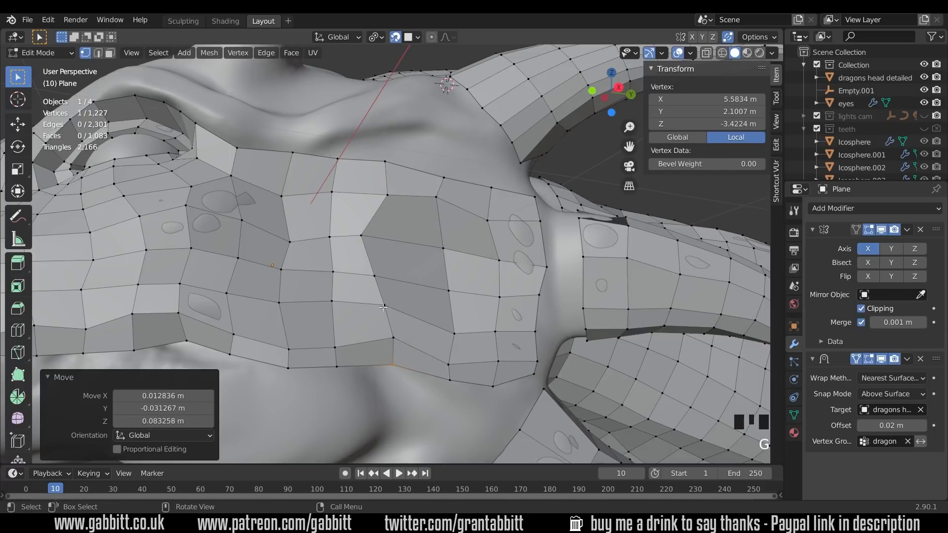
- Grow the selection from a vertex in the middle of the ear and move the selected faces about -0.037 m in Y
{"action": "left_click", "coordinate": [448, 291]}
{"action": "key", "text": "ctrl+KP_Add"}
{"action": "key", "text": "ctrl+KP_Add"}
{"action": "key", "text": "ctrl+KP_Add"}
{"action": "key", "text": "g"}
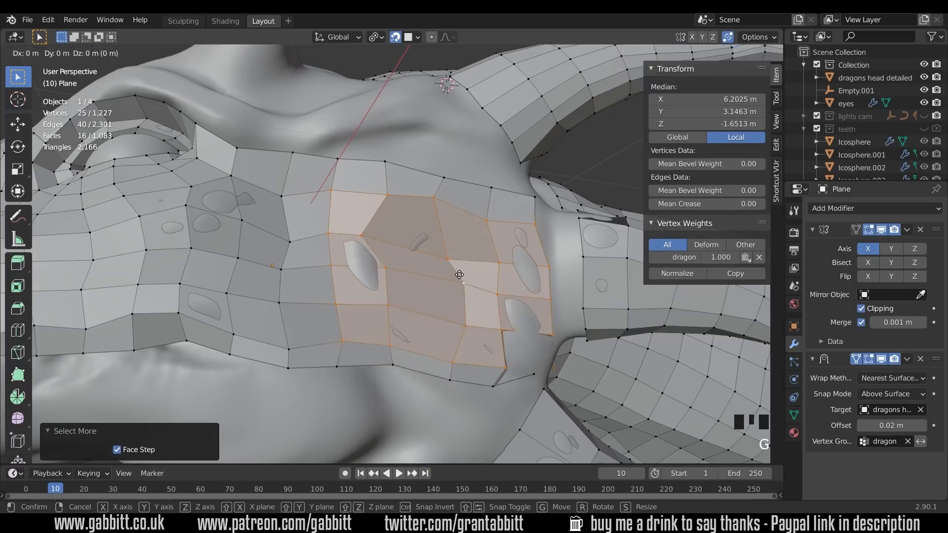
{"action": "left_click", "coordinate": [450, 276]}
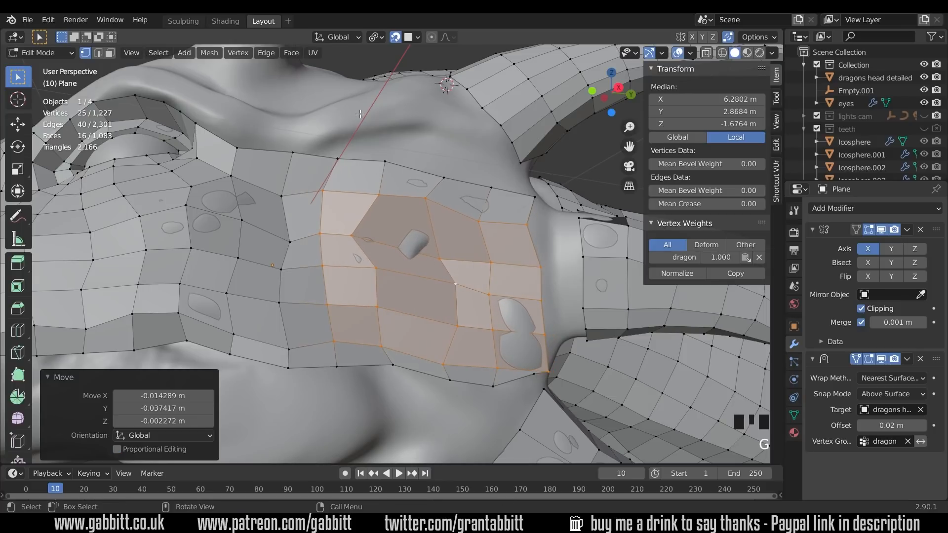
- Reposition individual vertices in the centre of the ear faces to space the quads more evenly
{"action": "left_click", "coordinate": [365, 233]}
{"action": "key", "text": "g"}
{"action": "left_click", "coordinate": [378, 237]}
{"action": "left_click", "coordinate": [376, 243]}
{"action": "key", "text": "g"}
{"action": "left_click", "coordinate": [362, 241]}
{"action": "left_click", "coordinate": [437, 258]}
{"action": "key", "text": "g"}
{"action": "left_click", "coordinate": [418, 251]}
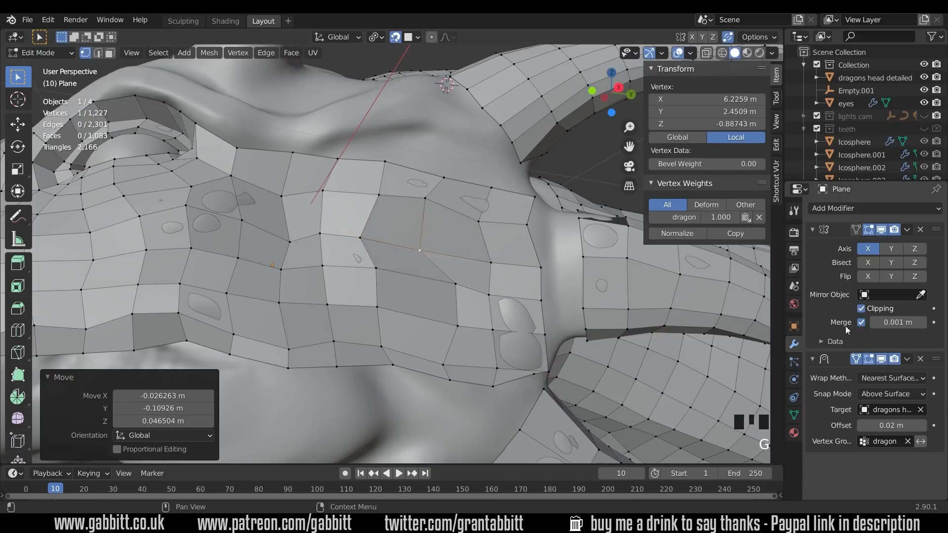
{"action": "key", "text": "g"}
{"action": "left_click", "coordinate": [435, 281]}
- Adjust the border vertices around the patch's lower back corner near the lower horn
{"action": "left_click", "coordinate": [544, 334]}
{"action": "key", "text": "g"}
{"action": "left_click", "coordinate": [537, 371]}
{"action": "left_click", "coordinate": [494, 385]}
{"action": "key", "text": "g"}
{"action": "left_click", "coordinate": [500, 387]}
{"action": "left_click", "coordinate": [533, 376]}
{"action": "key", "text": "g"}
{"action": "left_click", "coordinate": [532, 383]}
{"action": "left_click", "coordinate": [552, 382]}
- Lower the patch's back corner vertex and move the border vertex above it about -0.137 m in Y
{"action": "middle_click_drag", "start_coordinate": [556, 381], "coordinate": [531, 376]}
{"action": "scroll", "coordinate": [533, 376], "scroll_direction": "up", "scroll_amount": 2}
{"action": "left_click", "coordinate": [571, 384]}
{"action": "key", "text": "g"}
{"action": "left_click", "coordinate": [568, 412]}
{"action": "left_click", "coordinate": [598, 380]}
{"action": "key", "text": "g"}
{"action": "left_click", "coordinate": [556, 373]}
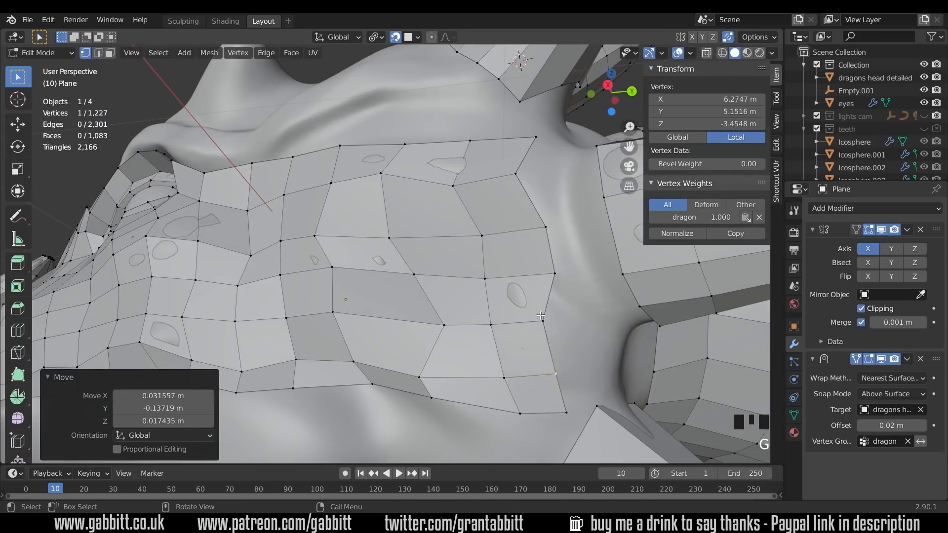
- Adjust an upper back vertex and shift a central ear vertex about -0.04 m in Y
{"action": "middle_click_drag", "start_coordinate": [518, 246], "coordinate": [536, 264]}
{"action": "left_click", "coordinate": [486, 199]}
{"action": "key", "text": "g"}
{"action": "left_click", "coordinate": [490, 206]}
{"action": "left_click", "coordinate": [426, 164]}
{"action": "middle_click_drag", "start_coordinate": [416, 205], "coordinate": [418, 301]}
{"action": "left_click", "coordinate": [435, 289]}
{"action": "key", "text": "g"}
{"action": "left_click", "coordinate": [433, 287]}
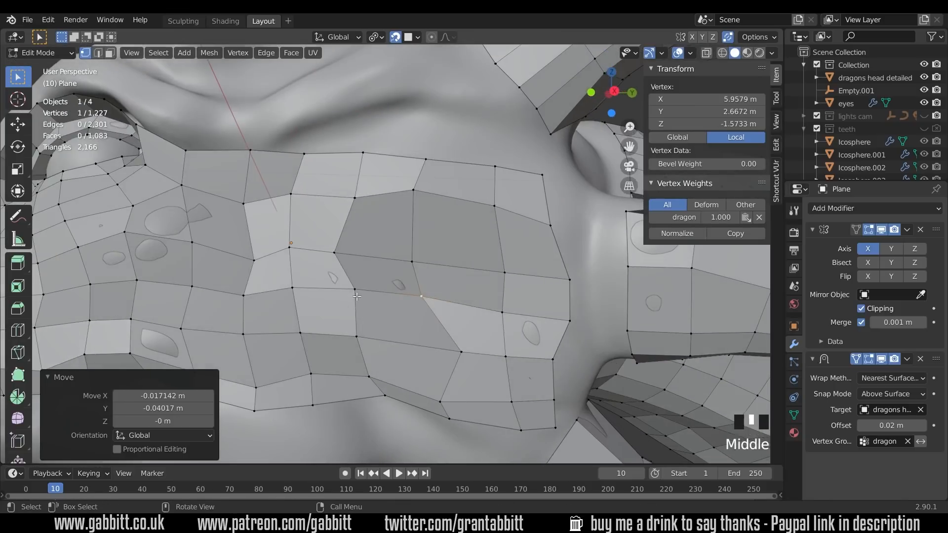
- Even out the lower middle ear vertices and move a back border vertex about -0.046 m in Y
{"action": "key", "text": "g"}
{"action": "middle_click_drag", "start_coordinate": [353, 333], "coordinate": [371, 341]}
{"action": "key", "text": "g"}
{"action": "left_click", "coordinate": [421, 348]}
{"action": "left_click", "coordinate": [545, 356]}
{"action": "key", "text": "g"}
{"action": "left_click", "coordinate": [544, 356]}
{"action": "middle_click_drag", "start_coordinate": [543, 356], "coordinate": [460, 298]}
{"action": "scroll", "coordinate": [444, 282], "scroll_direction": "down", "scroll_amount": 4}
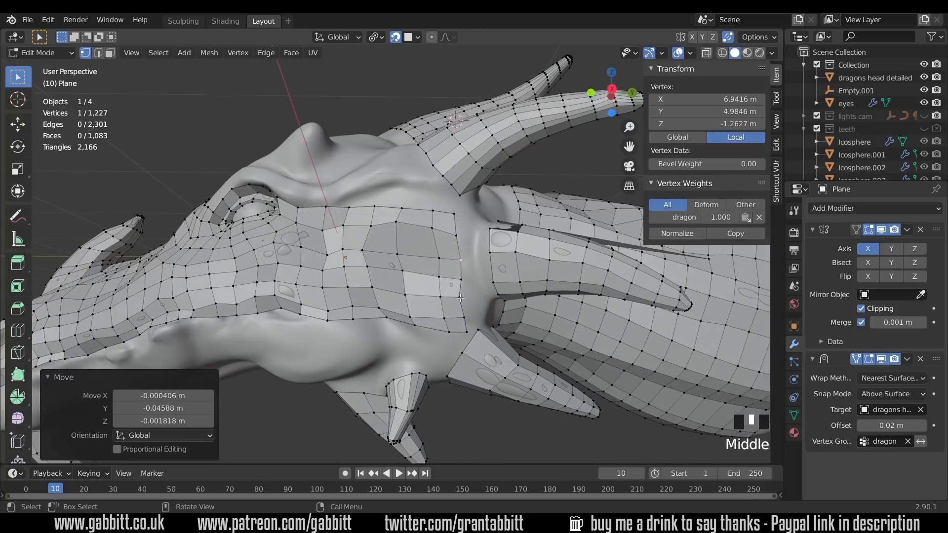
- Slide the vertical edge loop across the ear faces and add a loop cut through the wide column beside it
{"action": "left_click", "coordinate": [406, 244], "text": "alt"}
{"action": "key", "text": "g"}
{"action": "key", "text": "g"}
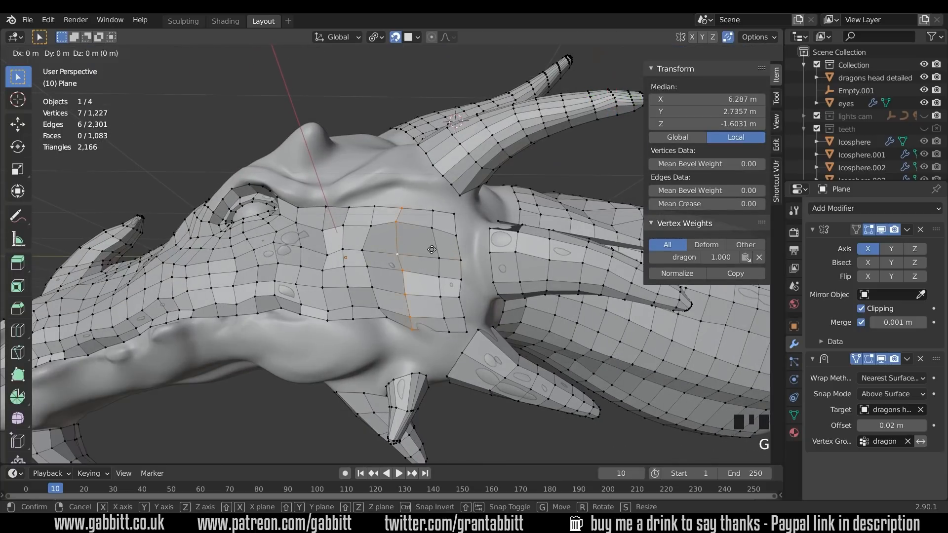
{"action": "left_click", "coordinate": [423, 300]}
{"action": "key", "text": "ctrl+r"}
{"action": "left_click", "coordinate": [424, 301]}
- Reposition vertices on the lower rows and bottom border around the added loop cut
{"action": "middle_click_drag", "start_coordinate": [423, 301], "coordinate": [440, 313]}
{"action": "scroll", "coordinate": [440, 313], "scroll_direction": "up", "scroll_amount": 3}
{"action": "left_click", "coordinate": [423, 350]}
{"action": "key", "text": "g"}
{"action": "left_click", "coordinate": [432, 345]}
{"action": "middle_click_drag", "start_coordinate": [439, 358], "coordinate": [513, 361]}
{"action": "left_click", "coordinate": [459, 395]}
{"action": "key", "text": "g"}
{"action": "left_click", "coordinate": [455, 397]}
{"action": "left_click", "coordinate": [485, 399]}
{"action": "key", "text": "g"}
{"action": "left_click", "coordinate": [476, 399]}
- Adjust two vertices on the patch's back border, one near the lower corner and one farther up
{"action": "left_click", "coordinate": [513, 341]}
{"action": "key", "text": "g"}
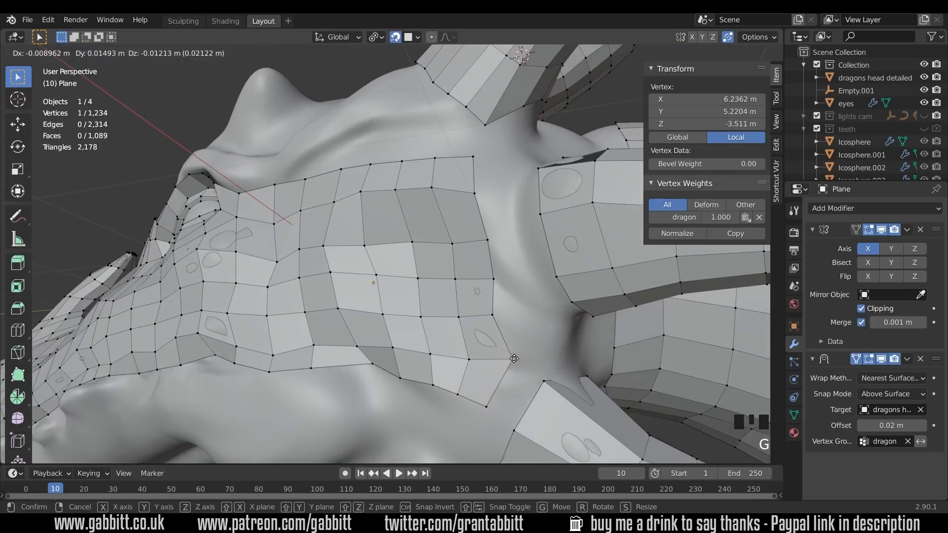
{"action": "left_click", "coordinate": [509, 336]}
{"action": "left_click", "coordinate": [509, 247]}
{"action": "key", "text": "g"}
{"action": "left_click", "coordinate": [516, 244]}
- Even out the vertices along the bottom border below the ear, moving the foremost one about -0.068 m in Y
{"action": "middle_click_drag", "start_coordinate": [518, 242], "coordinate": [436, 316]}
{"action": "scroll", "coordinate": [514, 318], "scroll_direction": "down", "scroll_amount": 4}
{"action": "left_click", "coordinate": [436, 317]}
{"action": "key", "text": "g"}
{"action": "left_click", "coordinate": [429, 310]}
{"action": "left_click", "coordinate": [420, 306]}
{"action": "key", "text": "g"}
{"action": "left_click", "coordinate": [428, 315]}
{"action": "left_click", "coordinate": [403, 306]}
{"action": "key", "text": "g"}
{"action": "left_click", "coordinate": [415, 309]}
{"action": "left_click", "coordinate": [384, 304]}
{"action": "key", "text": "g"}
{"action": "left_click", "coordinate": [376, 293]}
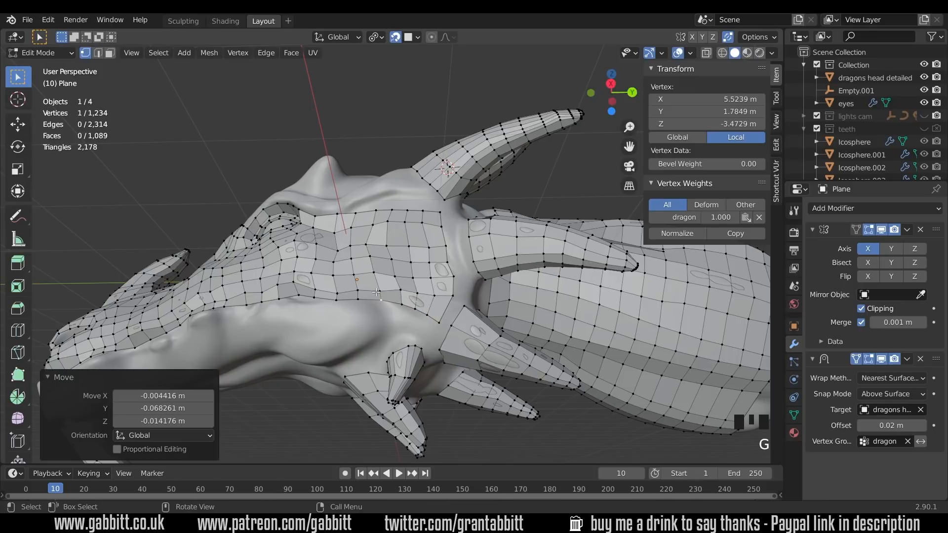
- Knife-cut a new edge from the inner vertex near the lower back corner to the patch's back border
{"action": "scroll", "coordinate": [466, 305], "scroll_direction": "up", "scroll_amount": 2}
{"action": "middle_click_drag", "start_coordinate": [488, 311], "coordinate": [480, 321]}
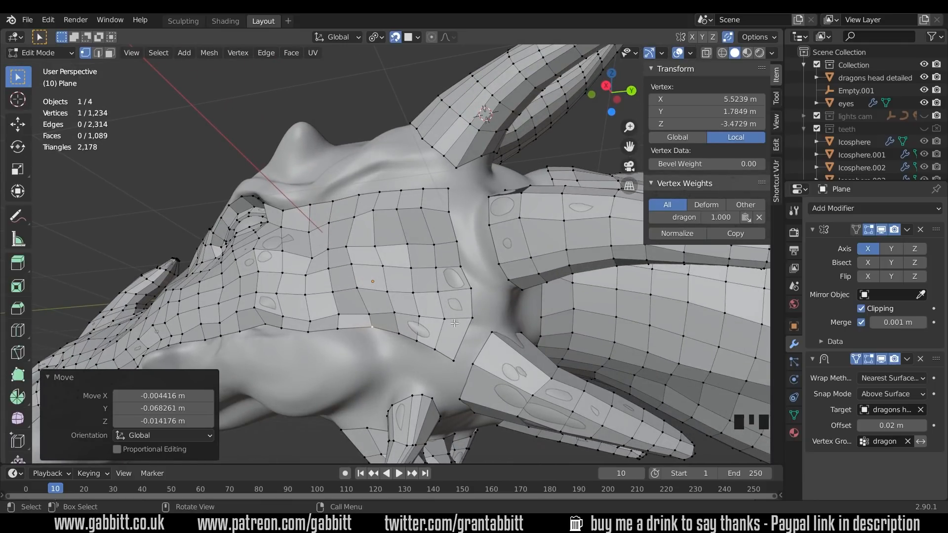
{"action": "scroll", "coordinate": [470, 324], "scroll_direction": "up", "scroll_amount": 2}
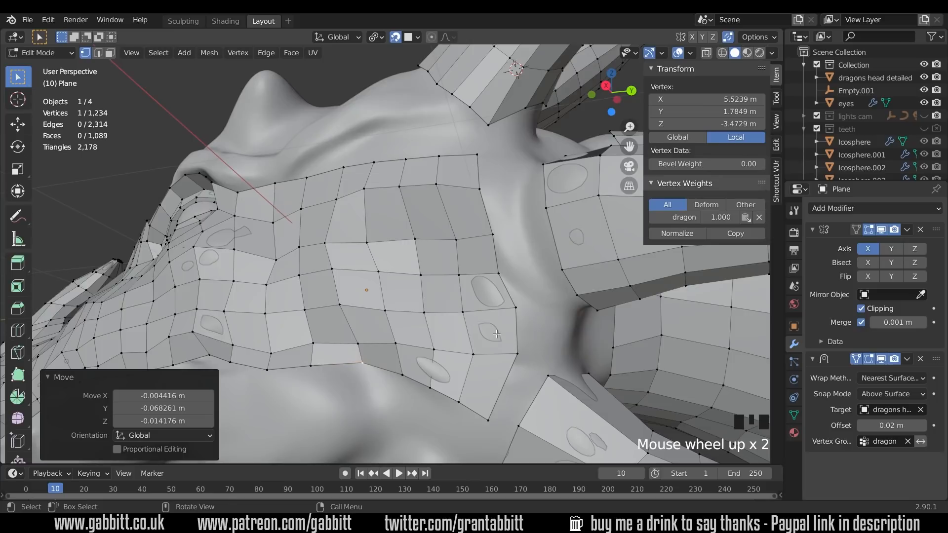
{"action": "key", "text": "k"}
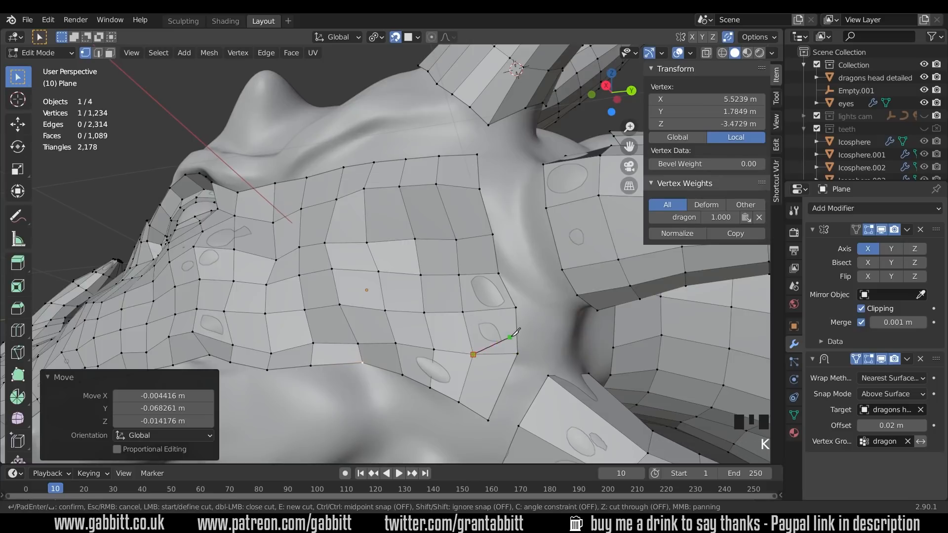
{"action": "key", "text": "Return"}
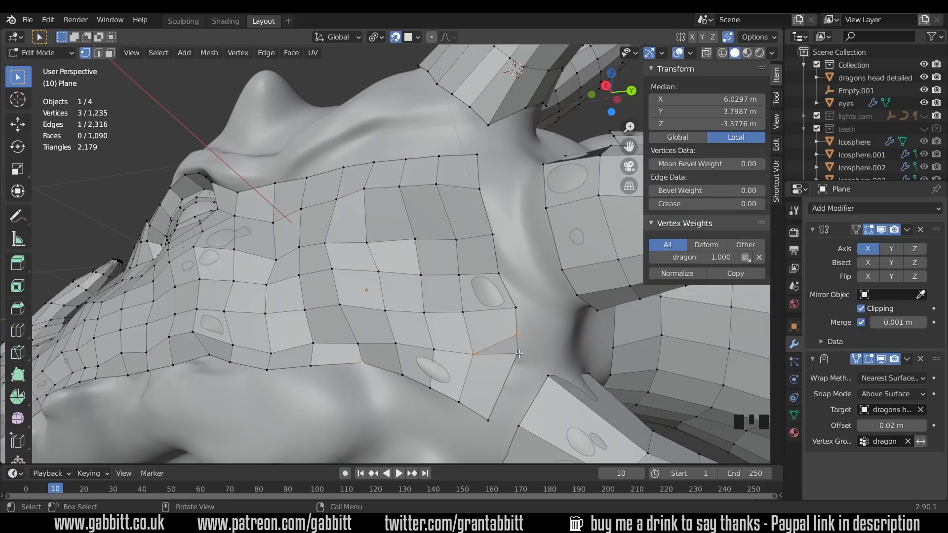
- Move the border vertex below the cut about -0.149 m in Z and subdivide the border edge above it once
{"action": "left_click", "coordinate": [519, 353]}
{"action": "key", "text": "g"}
{"action": "left_click", "coordinate": [506, 392]}
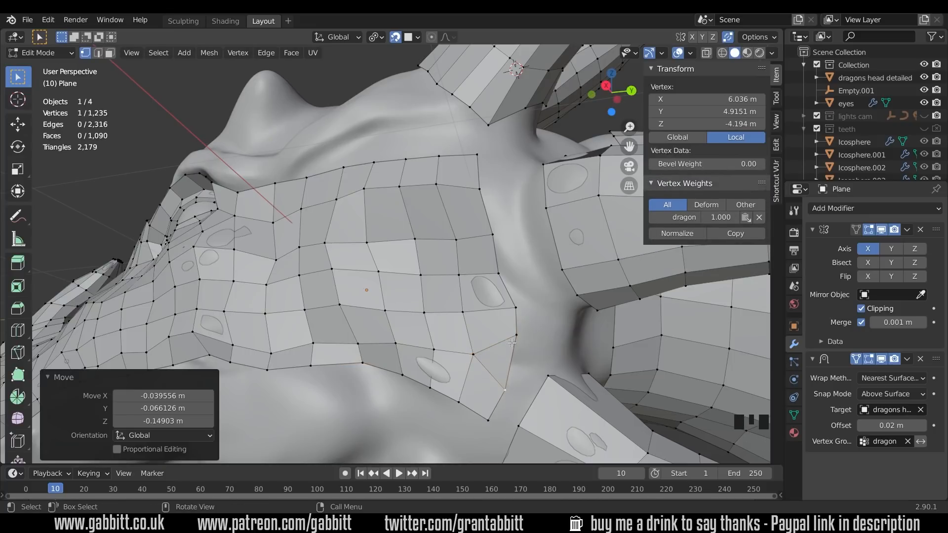
{"action": "key", "text": "2"}
{"action": "left_click", "coordinate": [513, 362]}
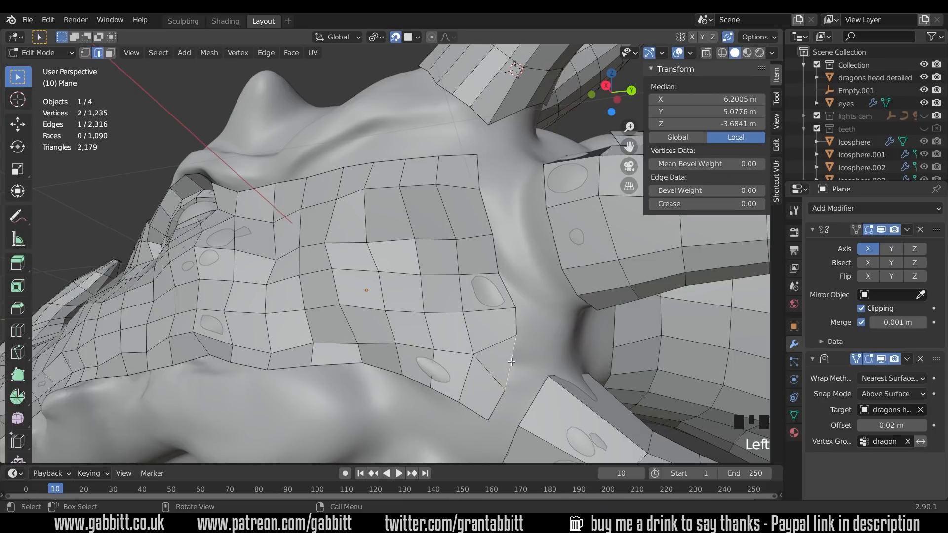
{"action": "right_click", "coordinate": [511, 362]}
{"action": "left_click", "coordinate": [489, 160]}
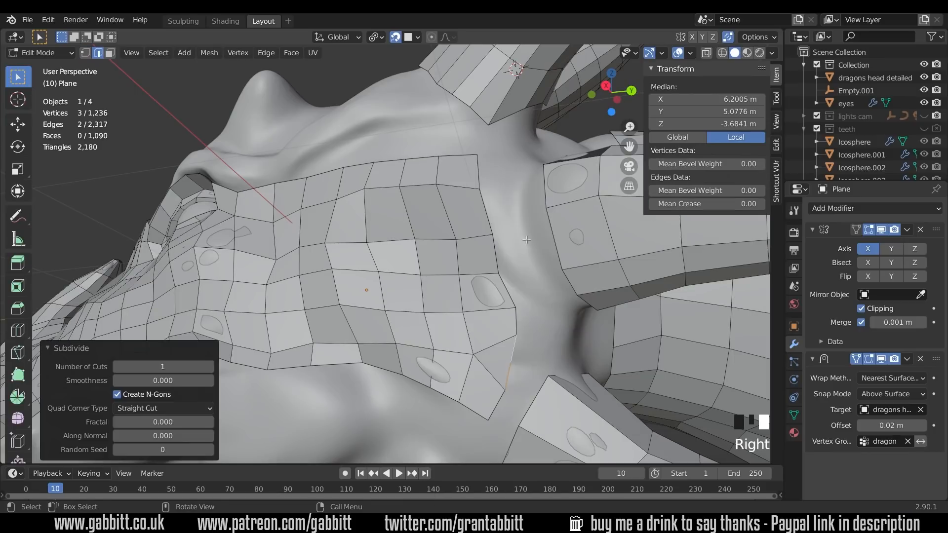
- Pull the subdivided edge's middle vertex outward and adjust the neighbouring back border vertices
{"action": "key", "text": "1"}
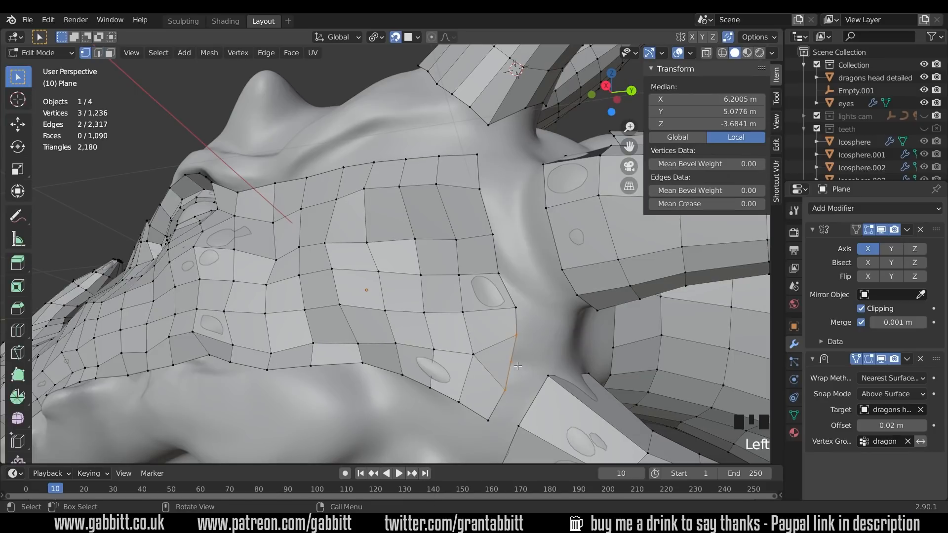
{"action": "left_click", "coordinate": [518, 366]}
{"action": "key", "text": "g"}
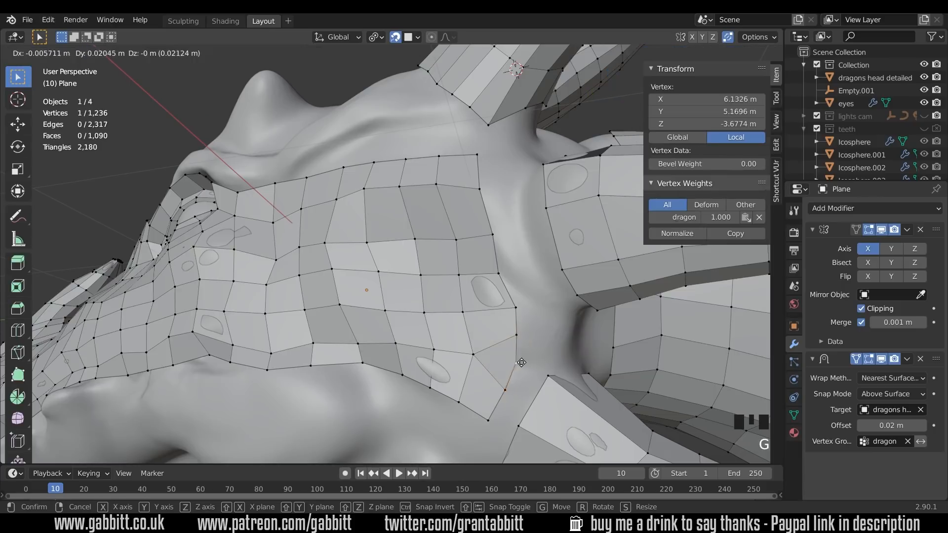
{"action": "left_click", "coordinate": [520, 364]}
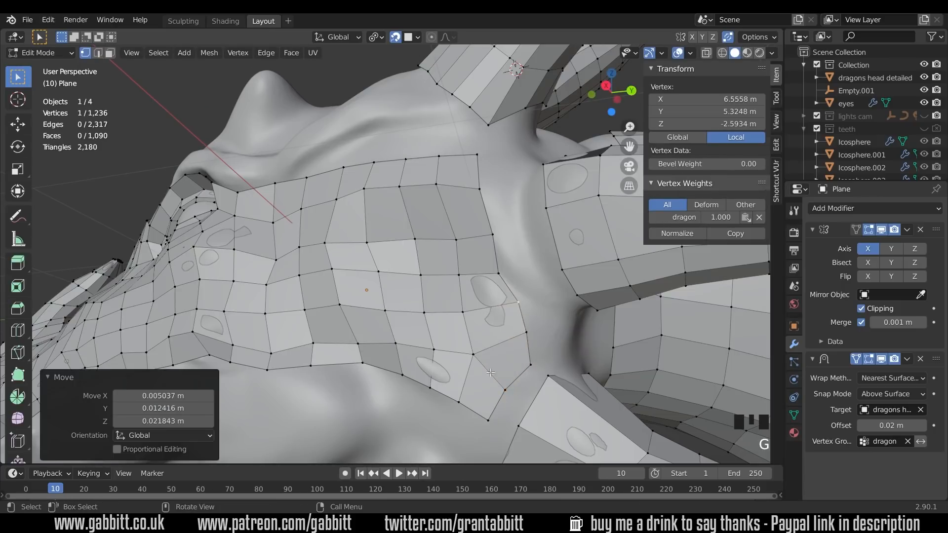
- Refine vertices in the lower ear rows, shifting one near the bottom border about -0.034 m in Y
{"action": "scroll", "coordinate": [491, 372], "scroll_direction": "down", "scroll_amount": 3}
{"action": "middle_click_drag", "start_coordinate": [490, 373], "coordinate": [445, 296]}
{"action": "scroll", "coordinate": [444, 297], "scroll_direction": "down", "scroll_amount": 3}
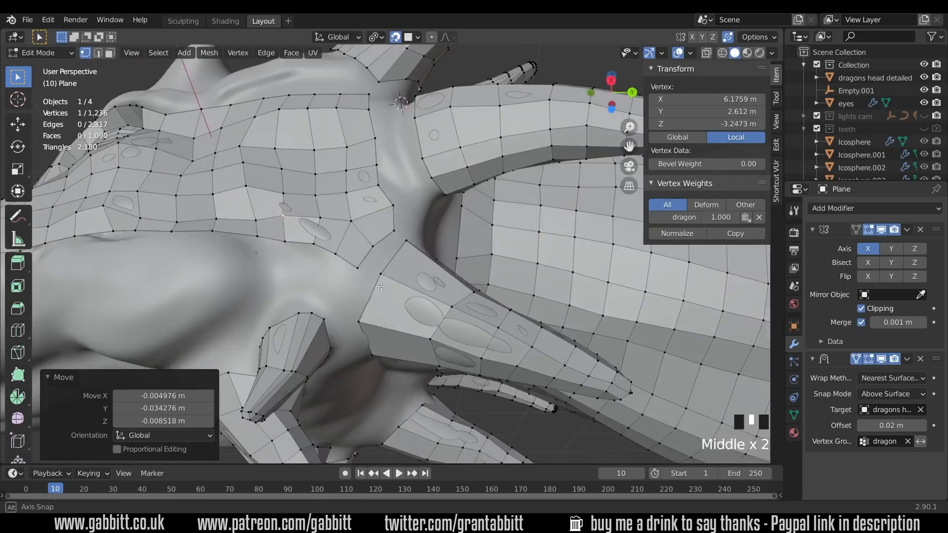
{"action": "middle_click_drag", "start_coordinate": [381, 286], "coordinate": [357, 268]}
{"action": "key", "text": "g"}
{"action": "key", "text": "g"}
{"action": "key", "text": "g"}
- Extrude two edges of the ear patch's lower border toward the small horn and reposition the new vertices
{"action": "key", "text": "2"}
{"action": "left_click", "coordinate": [326, 260]}
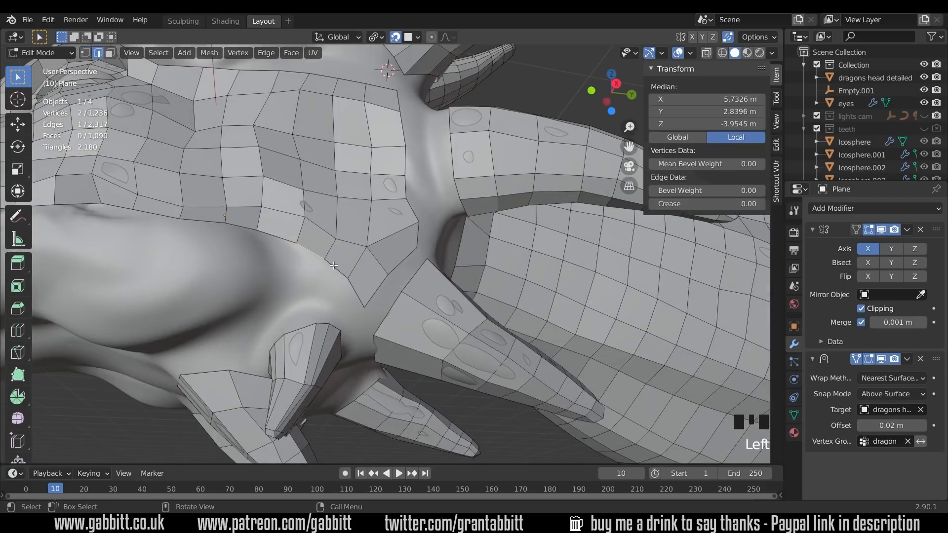
{"action": "left_click", "coordinate": [334, 266], "text": "shift"}
{"action": "left_click", "coordinate": [355, 292], "text": "shift"}
{"action": "key", "text": "e"}
{"action": "key", "text": "s"}
{"action": "key", "text": "1"}
{"action": "left_click", "coordinate": [387, 341]}
{"action": "key", "text": "g"}
{"action": "middle_click_drag", "start_coordinate": [387, 340], "coordinate": [448, 166]}
- Fill the gap between the patch's lower edge and the small horn's base edge with a face, then adjust a vertex
{"action": "key", "text": "2"}
{"action": "left_click", "coordinate": [420, 288]}
{"action": "left_click", "coordinate": [435, 263], "text": "shift"}
{"action": "key", "text": "f"}
{"action": "key", "text": "1"}
{"action": "key", "text": "g"}
- Add a loop cut running from the new faces into the small horn and reposition vertices around it
{"action": "scroll", "coordinate": [385, 316], "scroll_direction": "up", "scroll_amount": 1}
{"action": "key", "text": "ctrl+r"}
{"action": "left_click", "coordinate": [459, 368]}
{"action": "left_click", "coordinate": [430, 296]}
{"action": "key", "text": "g"}
{"action": "left_click", "coordinate": [283, 324]}
{"action": "key", "text": "g"}
- Add another loop cut through the strip joining the small horn and even out its nearby vertices
{"action": "key", "text": "ctrl+r"}
{"action": "left_click", "coordinate": [321, 264]}
{"action": "left_click", "coordinate": [316, 247]}
{"action": "key", "text": "g"}
{"action": "left_click", "coordinate": [464, 215]}
{"action": "key", "text": "g"}
{"action": "middle_click_drag", "start_coordinate": [467, 214], "coordinate": [499, 257]}
{"action": "key", "text": "g"}
{"action": "middle_click_drag", "start_coordinate": [499, 257], "coordinate": [540, 283], "text": "shift"}
- Slide surplus vertices along the small horn onto their neighbours, using factor 1.000 for the one near the tip
{"action": "left_click", "coordinate": [482, 336]}
{"action": "key", "text": "g"}
{"action": "key", "text": "g"}
{"action": "left_click", "coordinate": [505, 347]}
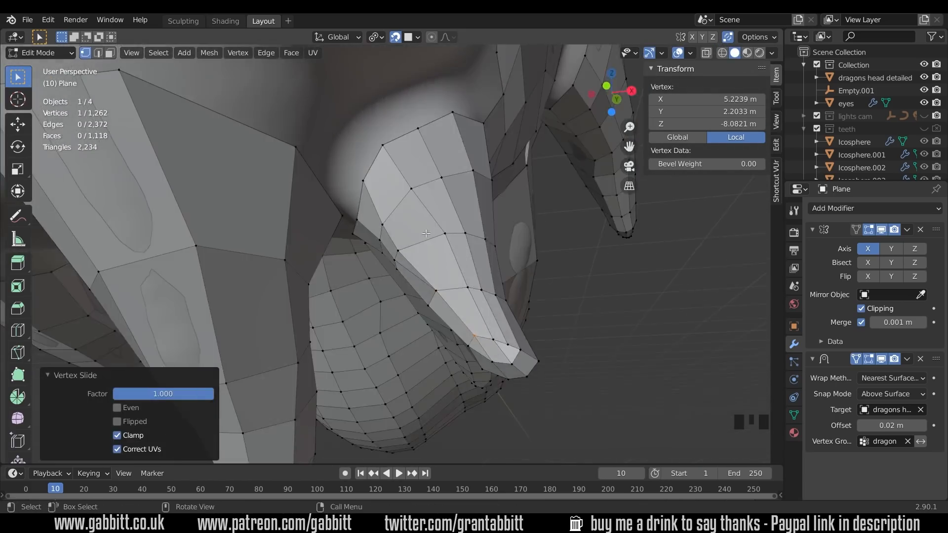
{"action": "middle_click_drag", "start_coordinate": [424, 158], "coordinate": [459, 237]}
{"action": "left_click", "coordinate": [465, 233]}
{"action": "key", "text": "g"}
{"action": "key", "text": "g"}
{"action": "left_click", "coordinate": [444, 232]}
{"action": "key", "text": "g"}
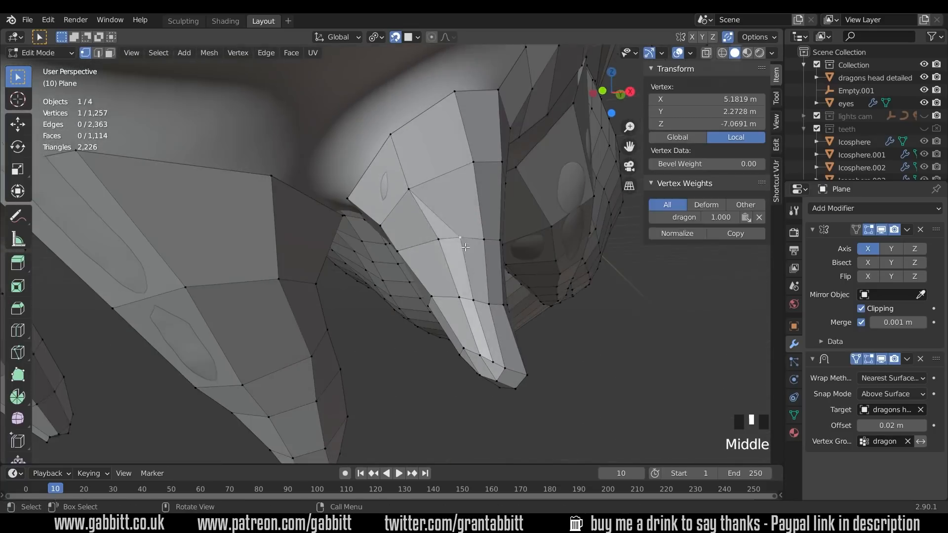
- Slide another vertex on the small horn along its edge and adjust the vertices around the horn's underside
{"action": "left_click", "coordinate": [510, 337]}
{"action": "key", "text": "g"}
{"action": "key", "text": "g"}
{"action": "left_click", "coordinate": [481, 324]}
{"action": "middle_click_drag", "start_coordinate": [482, 324], "coordinate": [515, 353], "text": "shift"}
{"action": "left_click", "coordinate": [454, 354]}
{"action": "left_click", "coordinate": [454, 354]}
{"action": "middle_click_drag", "start_coordinate": [447, 353], "coordinate": [453, 345]}
{"action": "left_click", "coordinate": [426, 348]}
{"action": "key", "text": "g"}
{"action": "left_click", "coordinate": [427, 347]}
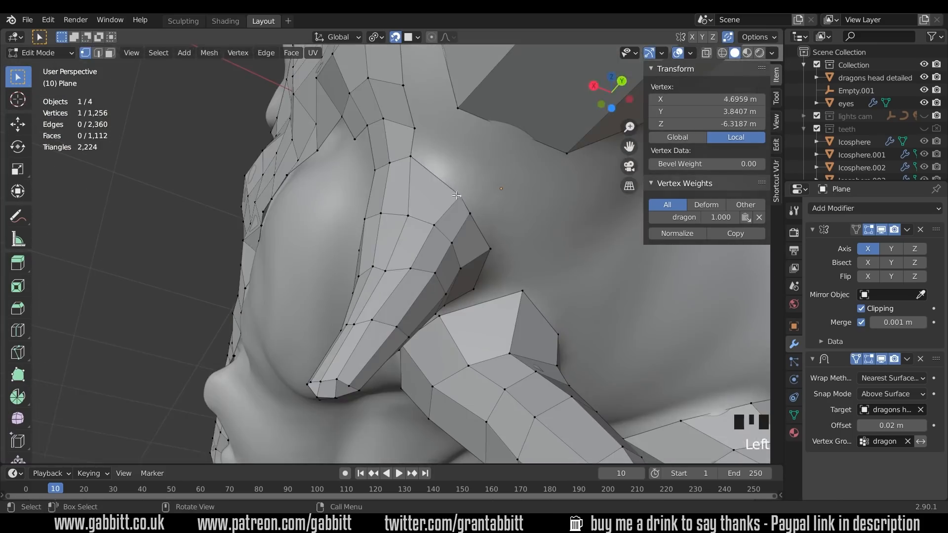
- Slide the surplus vertex at the small horn's outer base along its edge onto its neighbour
{"action": "key", "text": "g"}
{"action": "key", "text": "g"}
{"action": "left_click", "coordinate": [468, 211]}
{"action": "middle_click_drag", "start_coordinate": [464, 212], "coordinate": [385, 222]}
{"action": "left_click", "coordinate": [404, 247]}
{"action": "middle_click_drag", "start_coordinate": [404, 257], "coordinate": [355, 316]}
- Nudge vertices on the small horn's front side, one about 0.011 m and another about 0.022 m in Y
{"action": "left_click", "coordinate": [361, 363]}
{"action": "key", "text": "g"}
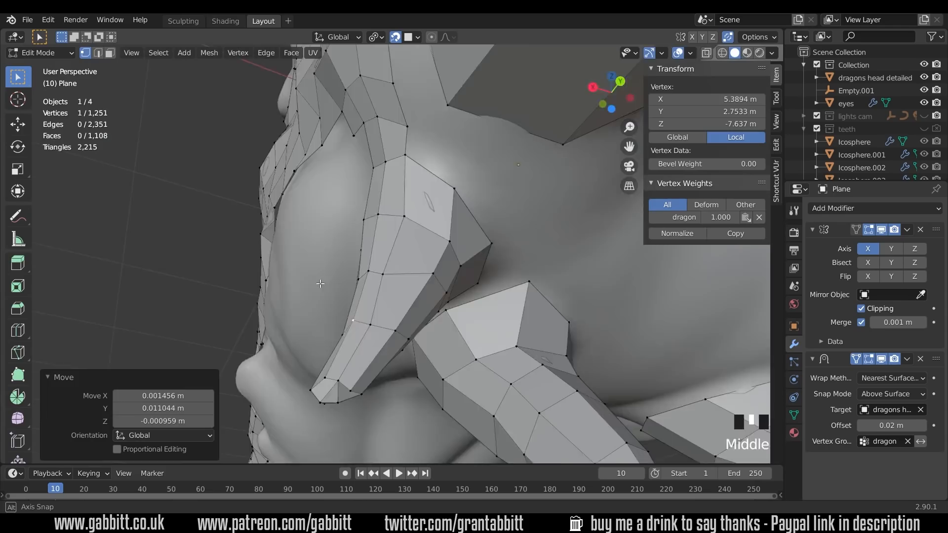
{"action": "middle_click_drag", "start_coordinate": [320, 284], "coordinate": [352, 327]}
{"action": "left_click", "coordinate": [352, 327]}
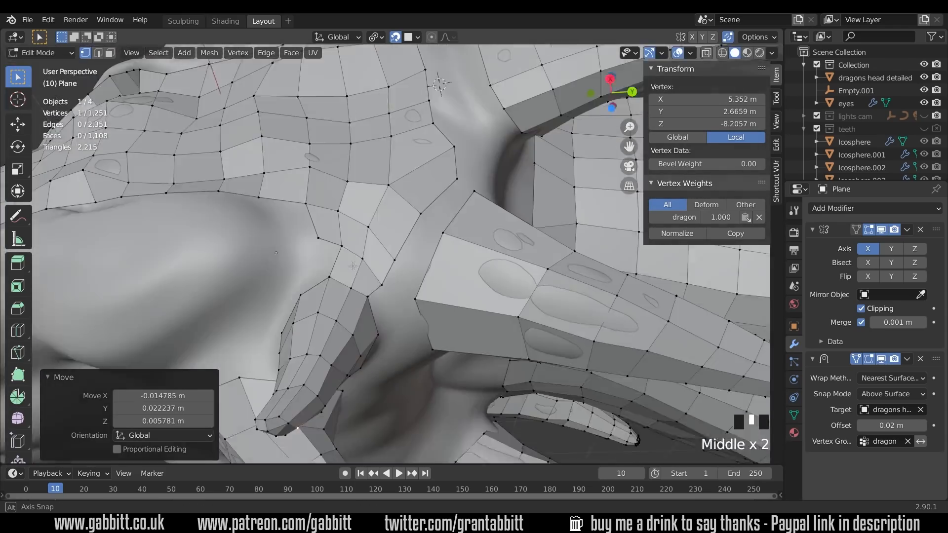
- Slide and reposition the vertices where the face patch joins the small horn
{"action": "middle_click_drag", "start_coordinate": [353, 265], "coordinate": [340, 247]}
{"action": "key", "text": "g"}
{"action": "key", "text": "g"}
{"action": "left_click", "coordinate": [340, 246]}
{"action": "key", "text": "g"}
{"action": "left_click", "coordinate": [336, 237]}
- Slide the surplus vertex on the patch's lower border fully onto its neighbour with factor 1.000 and reposition the merged vertex
{"action": "key", "text": "g"}
{"action": "key", "text": "g"}
{"action": "left_click", "coordinate": [316, 217]}
{"action": "middle_click_drag", "start_coordinate": [316, 217], "coordinate": [329, 219]}
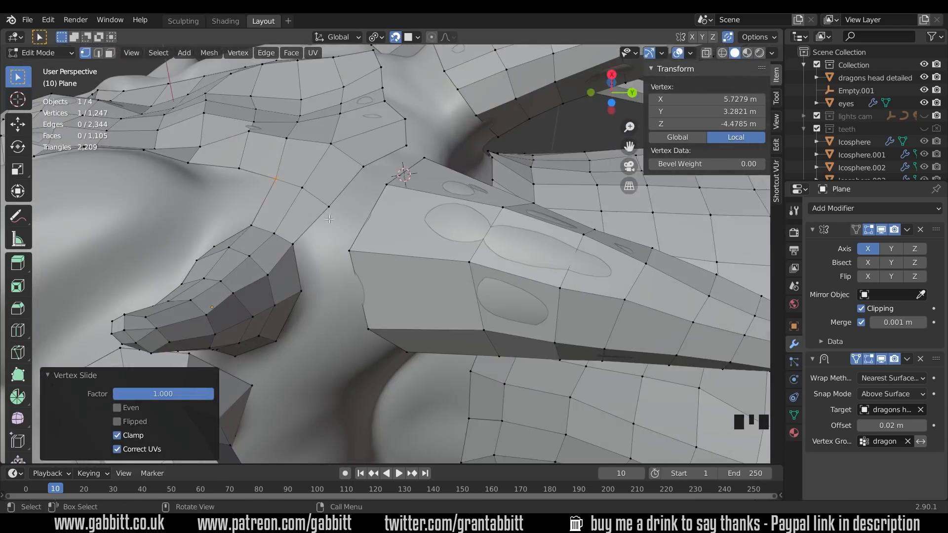
{"action": "left_click", "coordinate": [276, 179]}
{"action": "key", "text": "g"}
{"action": "left_click", "coordinate": [267, 186]}
- Fill the gap between the patch's lower corner and the large horn's base, starting from the open border edge
{"action": "middle_click_drag", "start_coordinate": [316, 74], "coordinate": [336, 100]}
{"action": "key", "text": "2"}
{"action": "left_click", "coordinate": [339, 170]}
{"action": "key", "text": "f"}
{"action": "key", "text": "1"}
{"action": "left_click", "coordinate": [387, 252]}
{"action": "key", "text": "e"}
{"action": "key", "text": "2"}
{"action": "middle_click_drag", "start_coordinate": [387, 252], "coordinate": [456, 275]}
{"action": "key", "text": "ctrl+z"}
- Reposition the border vertex between the small horn and the large horn's base
{"action": "left_click", "coordinate": [344, 250]}
{"action": "key", "text": "g"}
{"action": "left_click", "coordinate": [349, 247]}
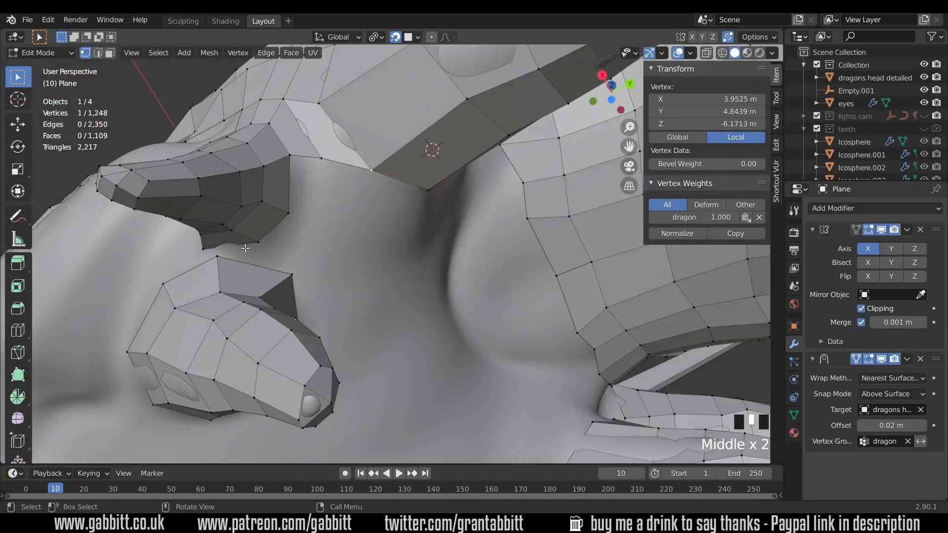
- Fill a face between the small horn's base and the horn below it, then adjust the lower horn's base vertices
{"action": "key", "text": "2"}
{"action": "left_click", "coordinate": [245, 247]}
{"action": "left_click", "coordinate": [255, 265], "text": "shift"}
{"action": "key", "text": "f"}
{"action": "key", "text": "1"}
{"action": "key", "text": "g"}
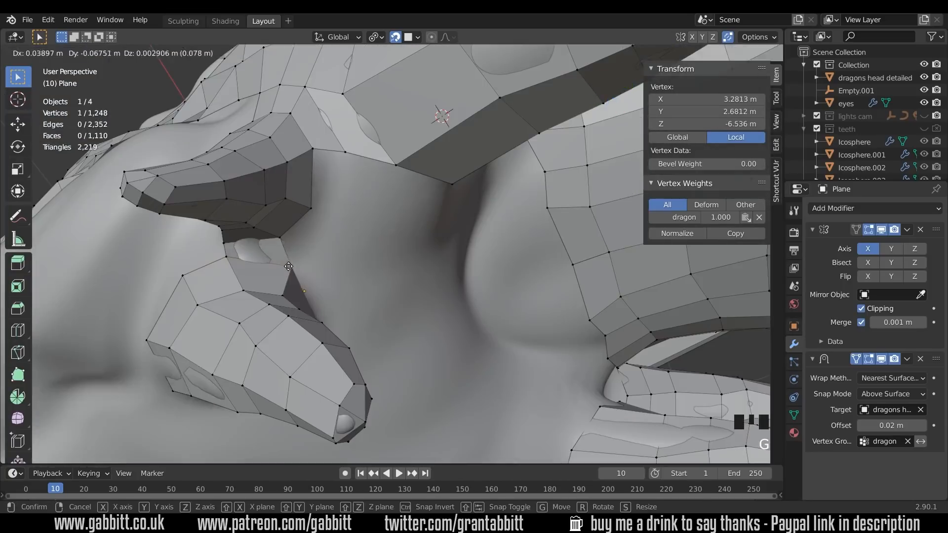
{"action": "middle_click_drag", "start_coordinate": [237, 256], "coordinate": [333, 190]}
{"action": "left_click", "coordinate": [332, 190]}
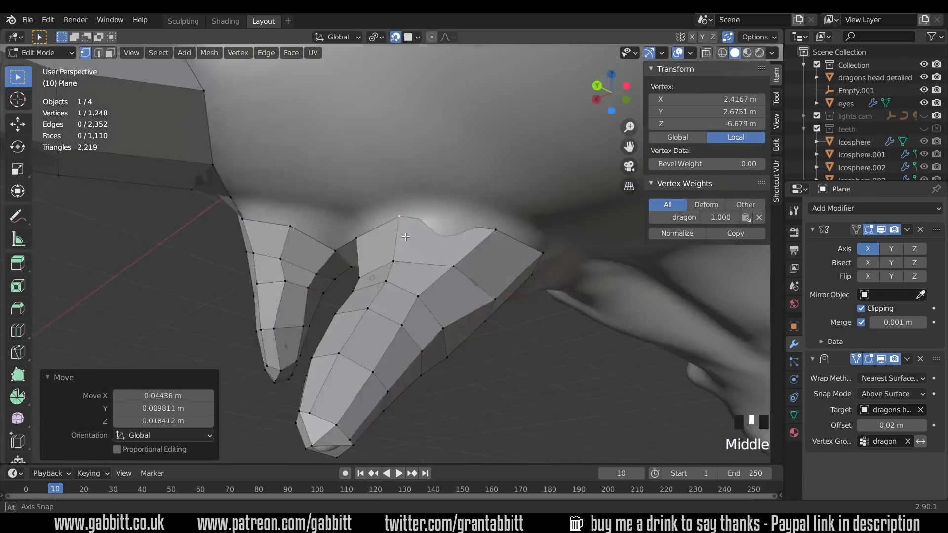
- Fill faces across the remaining gap between the bases of the small horn and the horn below it
{"action": "middle_click_drag", "start_coordinate": [406, 237], "coordinate": [383, 209]}
{"action": "key", "text": "2"}
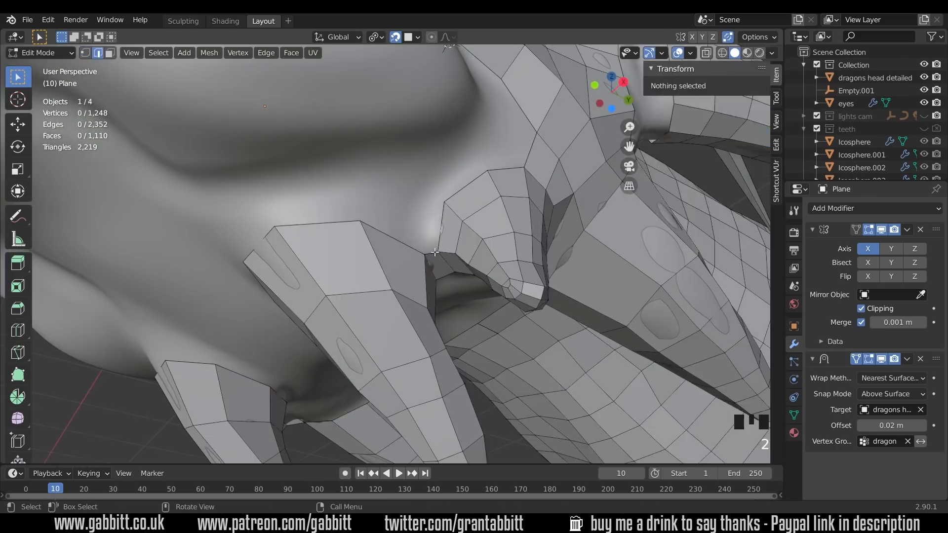
{"action": "left_click", "coordinate": [445, 276]}
{"action": "key", "text": "f"}
{"action": "middle_click_drag", "start_coordinate": [459, 276], "coordinate": [370, 233]}
{"action": "key", "text": "f"}
- Move a border vertex behind the small horn and extend the new strip with another face from its edge
{"action": "middle_click_drag", "start_coordinate": [399, 205], "coordinate": [415, 185]}
{"action": "key", "text": "1"}
{"action": "left_click", "coordinate": [408, 142]}
{"action": "key", "text": "g"}
{"action": "key", "text": "2"}
{"action": "left_click", "coordinate": [379, 162]}
{"action": "key", "text": "f"}
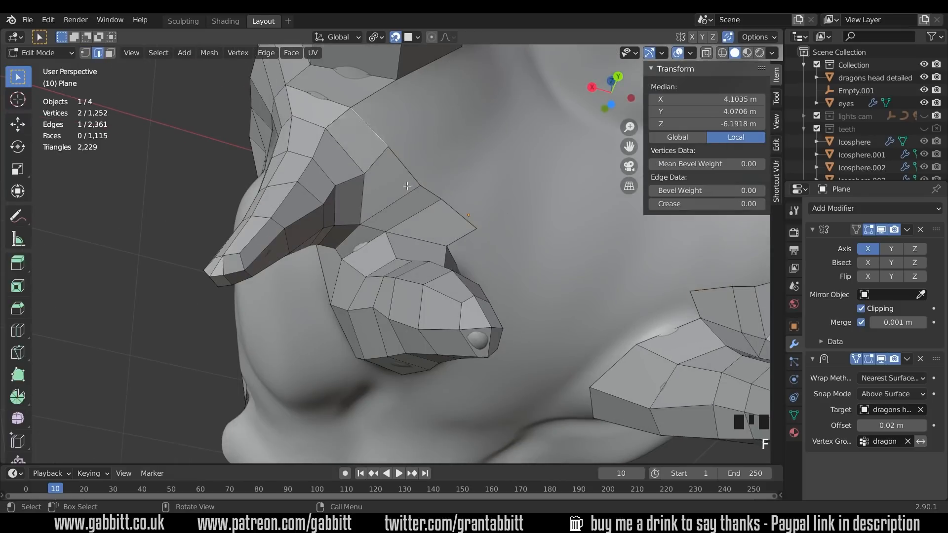
{"action": "key", "text": "f"}
{"action": "middle_click_drag", "start_coordinate": [419, 242], "coordinate": [440, 264]}
{"action": "key", "text": "ctrl+z"}
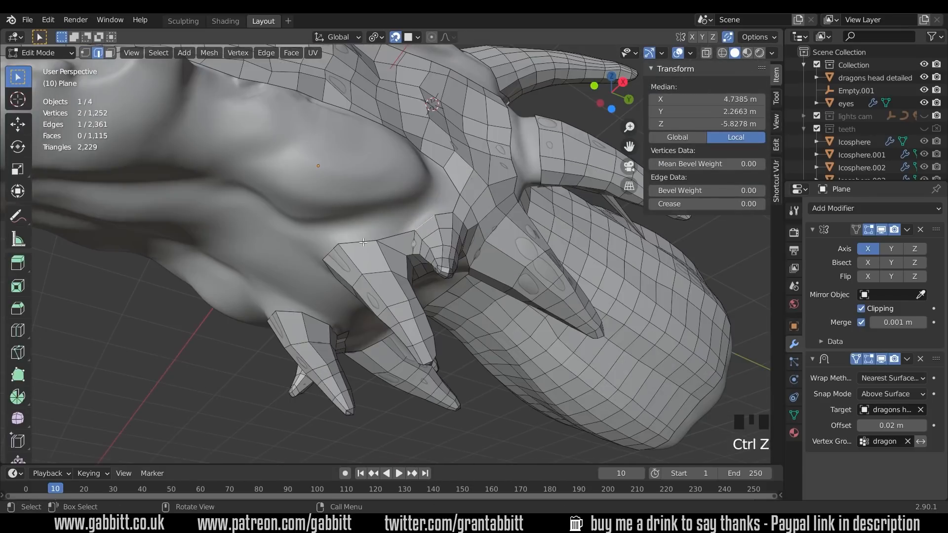
- Turn off the Mirror modifier's viewport display and reposition a border vertex of the face mesh
{"action": "left_click", "coordinate": [881, 230]}
{"action": "key", "text": "1"}
{"action": "left_click", "coordinate": [359, 215]}
{"action": "key", "text": "g"}
{"action": "left_click", "coordinate": [353, 228]}
- Add a single centred loop cut across the strip joining the face mesh to the side horn and adjust it
{"action": "key", "text": "2"}
{"action": "left_click", "coordinate": [295, 203]}
{"action": "key", "text": "ctrl+r"}
{"action": "left_click", "coordinate": [336, 247]}
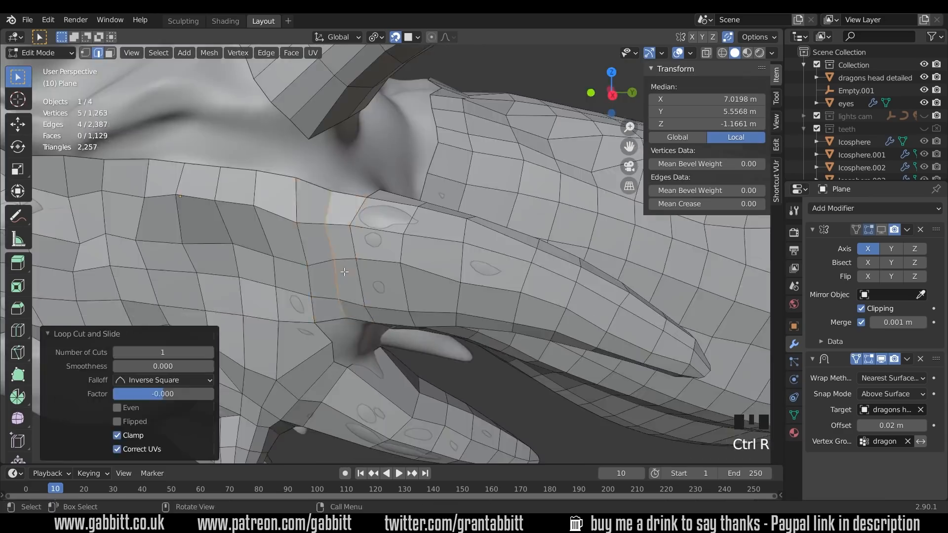
{"action": "key", "text": "g"}
- Slide and move vertices around the side horn's base to even out the quads
{"action": "middle_click_drag", "start_coordinate": [345, 222], "coordinate": [395, 197]}
{"action": "key", "text": "1"}
{"action": "key", "text": "g"}
{"action": "key", "text": "g"}
{"action": "middle_click_drag", "start_coordinate": [394, 239], "coordinate": [437, 211]}
{"action": "key", "text": "g"}
{"action": "left_click", "coordinate": [333, 251]}
{"action": "left_click", "coordinate": [309, 241]}
{"action": "key", "text": "g"}
- Extrude three edges of the face mesh's upper border upward, about 0.163 m in Z
{"action": "key", "text": "2"}
{"action": "left_click", "coordinate": [385, 246]}
{"action": "key", "text": "e"}
{"action": "left_click", "coordinate": [354, 245]}
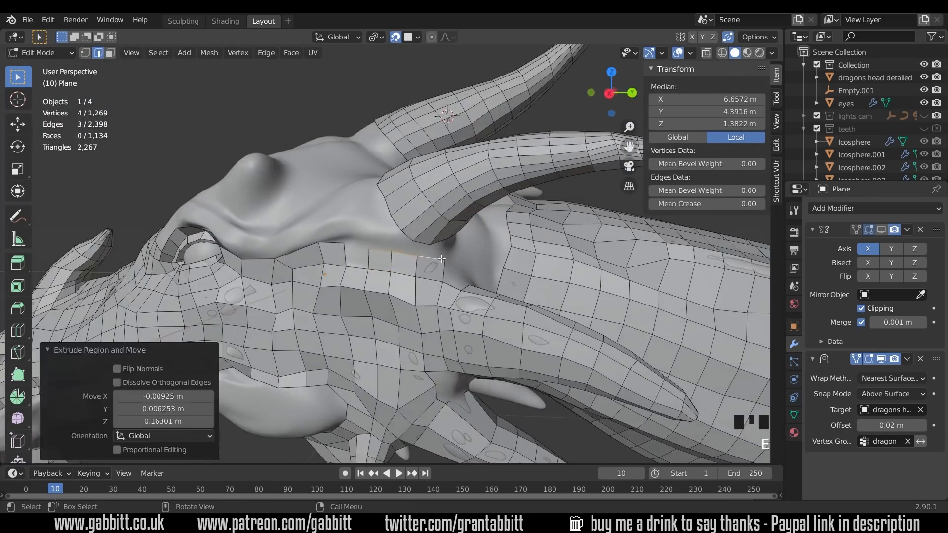
- Adjust the newly extruded border strip, and move a border edge at the base of the large upper horn
{"action": "left_click", "coordinate": [440, 258]}
{"action": "middle_click_drag", "start_coordinate": [442, 258], "coordinate": [496, 281]}
{"action": "key", "text": "g"}
{"action": "left_click", "coordinate": [552, 275]}
{"action": "middle_click_drag", "start_coordinate": [571, 226], "coordinate": [546, 226]}
{"action": "key", "text": "g"}
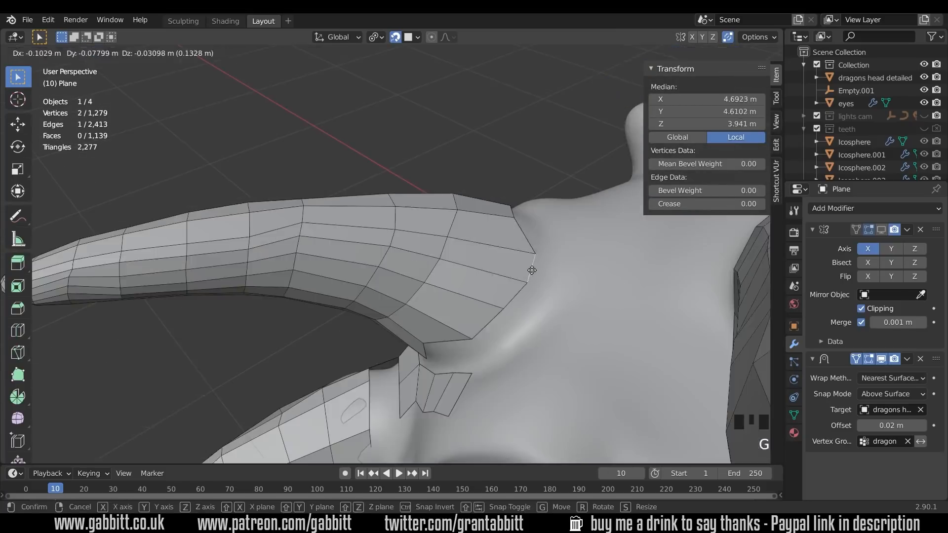
{"action": "left_click", "coordinate": [532, 271]}
{"action": "key", "text": "1"}
{"action": "key", "text": "g"}
- Add a loop cut near the upper horn's base, and move the neighbouring vertices to even out the spacing
{"action": "key", "text": "ctrl+r"}
{"action": "left_click", "coordinate": [482, 311]}
{"action": "left_click", "coordinate": [483, 311]}
{"action": "left_click", "coordinate": [429, 283]}
{"action": "middle_click_drag", "start_coordinate": [482, 311], "coordinate": [345, 247]}
{"action": "key", "text": "g"}
{"action": "left_click", "coordinate": [428, 282]}
- Fill the gap between the face mesh and the base of the upper horn with a run of faces
{"action": "key", "text": "2"}
{"action": "key", "text": "f"}
{"action": "key", "text": "f"}
{"action": "key", "text": "f"}
{"action": "key", "text": "f"}
{"action": "key", "text": "f"}
{"action": "key", "text": "f"}
{"action": "key", "text": "f"}
{"action": "key", "text": "f"}
- Extrude a strip of faces forward from the upper horn's base along the brow ridge, and adjust its front edge
{"action": "left_click", "coordinate": [420, 247]}
{"action": "key", "text": "e"}
{"action": "left_click", "coordinate": [380, 247]}
{"action": "key", "text": "e"}
{"action": "left_click", "coordinate": [332, 236]}
{"action": "key", "text": "g"}
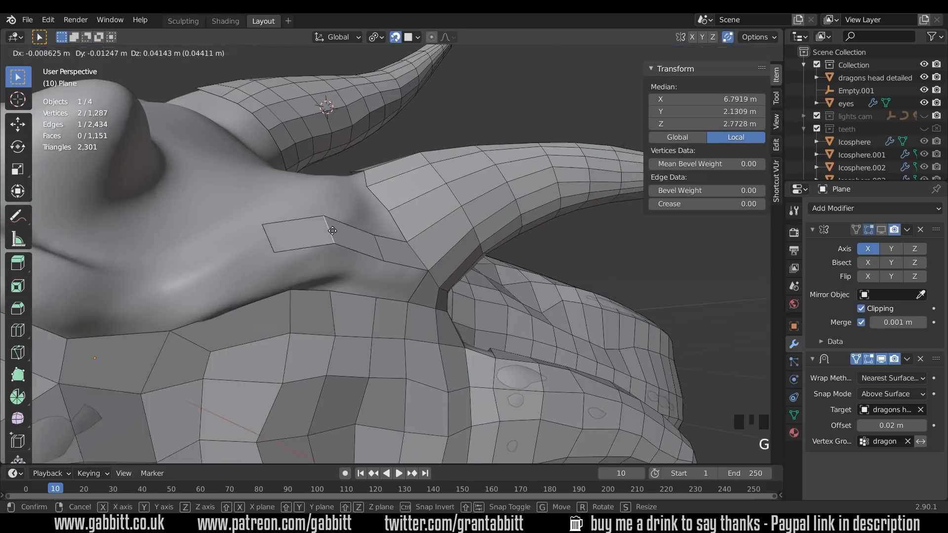
{"action": "left_click", "coordinate": [333, 231]}
- Extend the brow-ridge strip forward toward the eye, rotating its end edge to follow the ridge
{"action": "middle_click_drag", "start_coordinate": [277, 237], "coordinate": [340, 257]}
{"action": "key", "text": "e"}
{"action": "left_click", "coordinate": [326, 266]}
{"action": "key", "text": "e"}
{"action": "key", "text": "r"}
{"action": "middle_click_drag", "start_coordinate": [402, 250], "coordinate": [405, 207]}
- Extrude the strip's end edge in several segments over the top of the eye socket
{"action": "key", "text": "e"}
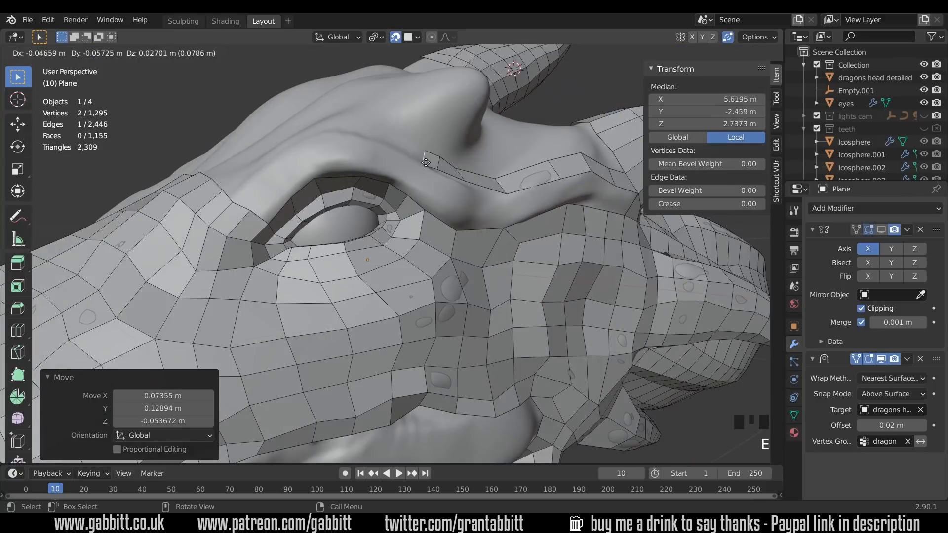
{"action": "left_click", "coordinate": [426, 162]}
{"action": "key", "text": "e"}
{"action": "key", "text": "e"}
{"action": "key", "text": "e"}
{"action": "left_click", "coordinate": [349, 146]}
{"action": "middle_click_drag", "start_coordinate": [349, 146], "coordinate": [277, 163]}
- Fill faces between the new brow strip and the mesh around the outer eye corner
{"action": "key", "text": "f"}
{"action": "key", "text": "f"}
{"action": "key", "text": "f"}
{"action": "key", "text": "f"}
{"action": "key", "text": "f"}
- Move and slide the brow vertices above and behind the eye to even out the new quads
{"action": "key", "text": "1"}
{"action": "left_click", "coordinate": [369, 156]}
{"action": "key", "text": "g"}
{"action": "left_click", "coordinate": [344, 154]}
{"action": "key", "text": "g"}
{"action": "key", "text": "g"}
{"action": "middle_click_drag", "start_coordinate": [341, 155], "coordinate": [473, 228]}
{"action": "key", "text": "g"}
{"action": "left_click", "coordinate": [400, 200]}
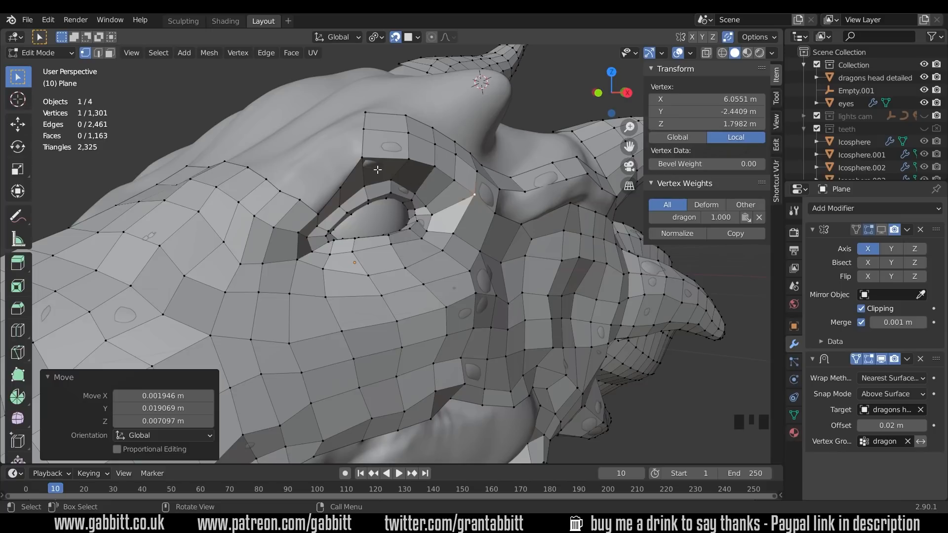
- Cut new edges with the Knife from behind the outer eye corner up through the faces under the brow
{"action": "middle_click_drag", "start_coordinate": [638, 242], "coordinate": [471, 260]}
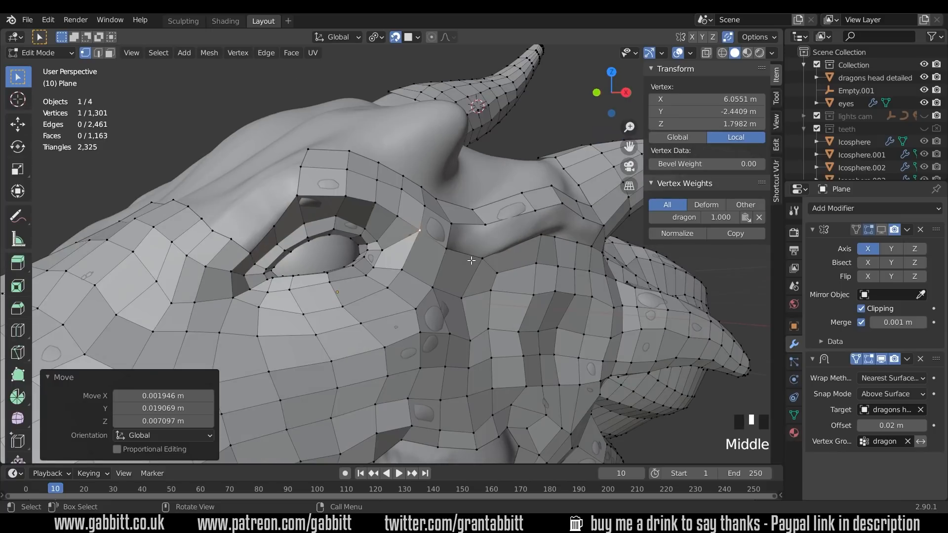
{"action": "key", "text": "k"}
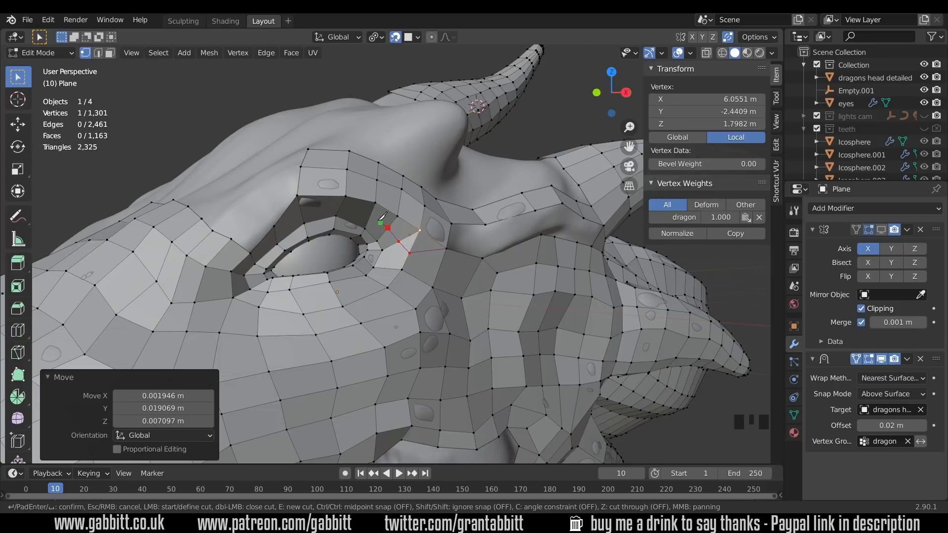
{"action": "left_click", "coordinate": [341, 205]}
{"action": "key", "text": "Return"}
{"action": "middle_click_drag", "start_coordinate": [372, 231], "coordinate": [440, 223]}
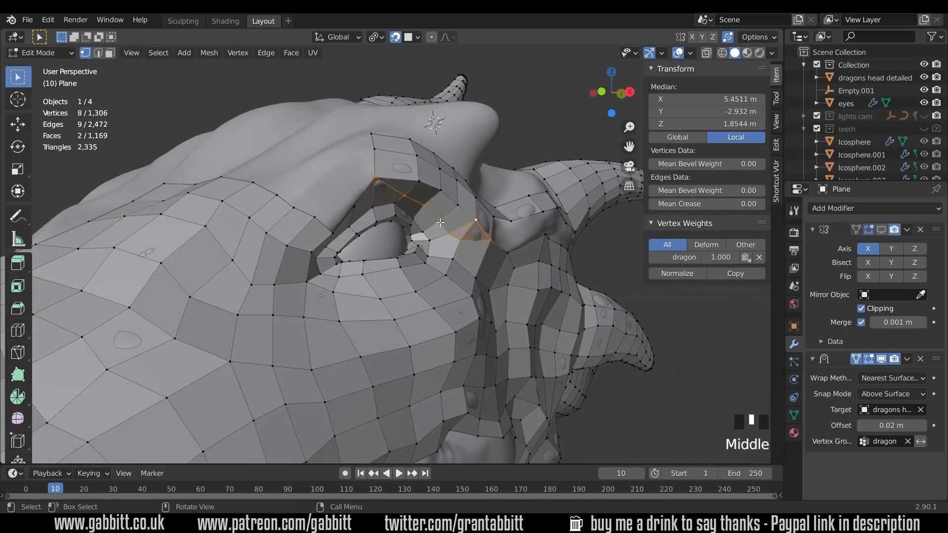
- Extend the under-brow cut with the Knife across the face at the front of the brow strip
{"action": "middle_click_drag", "start_coordinate": [376, 192], "coordinate": [421, 258]}
{"action": "scroll", "coordinate": [425, 283], "scroll_direction": "up", "scroll_amount": 3}
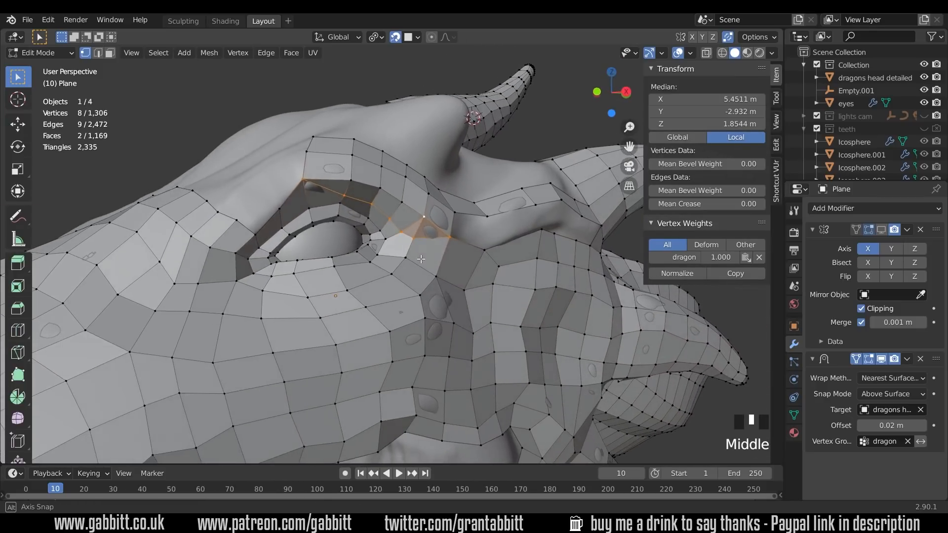
{"action": "key", "text": "k"}
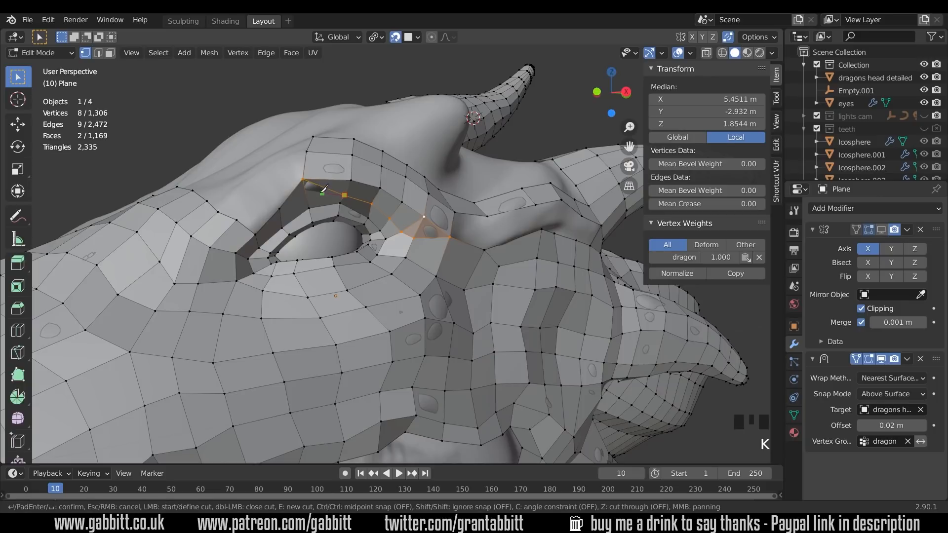
{"action": "key", "text": "Return"}
- Dissolve the diagonal edge under the front of the brow strip, and delete the border edge beside it
{"action": "middle_click_drag", "start_coordinate": [286, 203], "coordinate": [395, 170]}
{"action": "key", "text": "2"}
{"action": "left_click", "coordinate": [402, 167]}
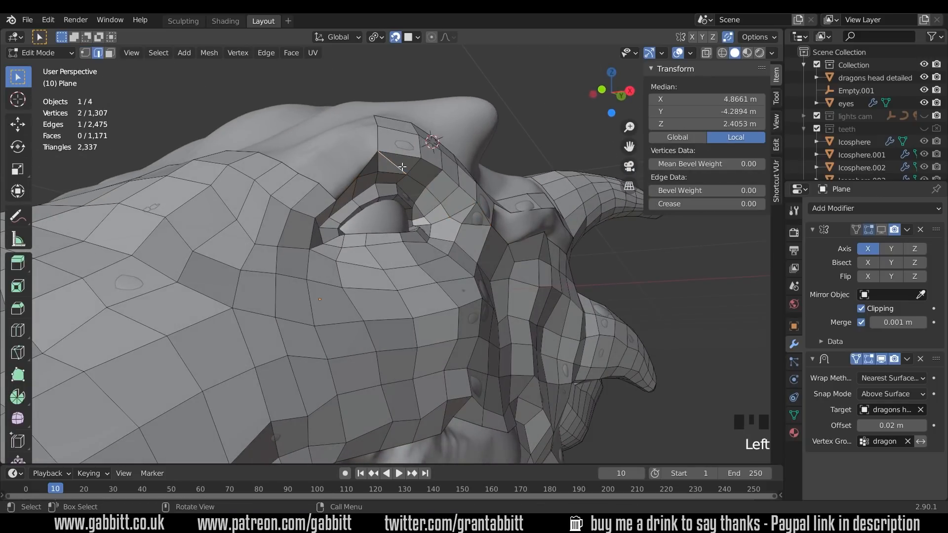
{"action": "key", "text": "ctrl+x"}
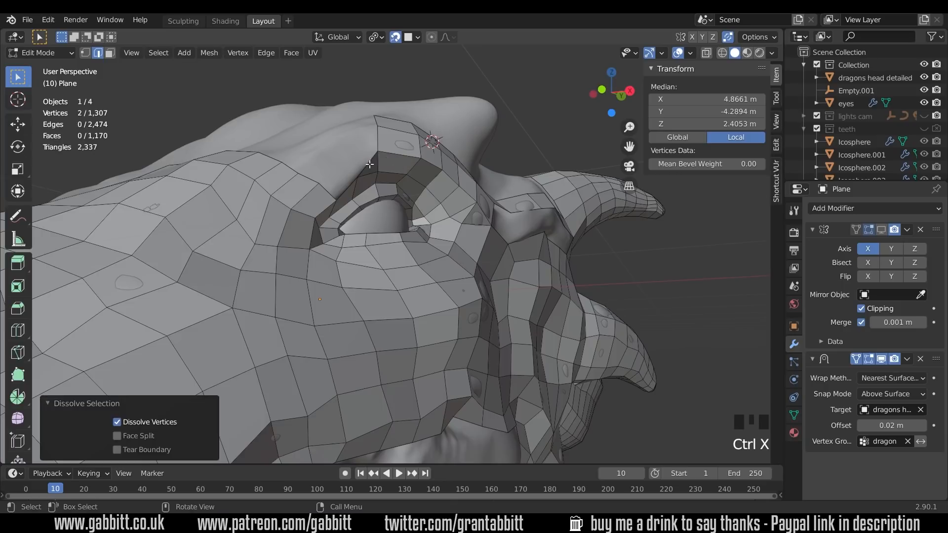
{"action": "left_click", "coordinate": [370, 165]}
{"action": "middle_click_drag", "start_coordinate": [369, 165], "coordinate": [351, 186]}
{"action": "key", "text": "Delete"}
{"action": "left_click", "coordinate": [354, 184]}
- Cut an edge with the Knife across the face at the outer eye corner, and slide a nearby vertex
{"action": "middle_click_drag", "start_coordinate": [399, 208], "coordinate": [373, 251]}
{"action": "key", "text": "k"}
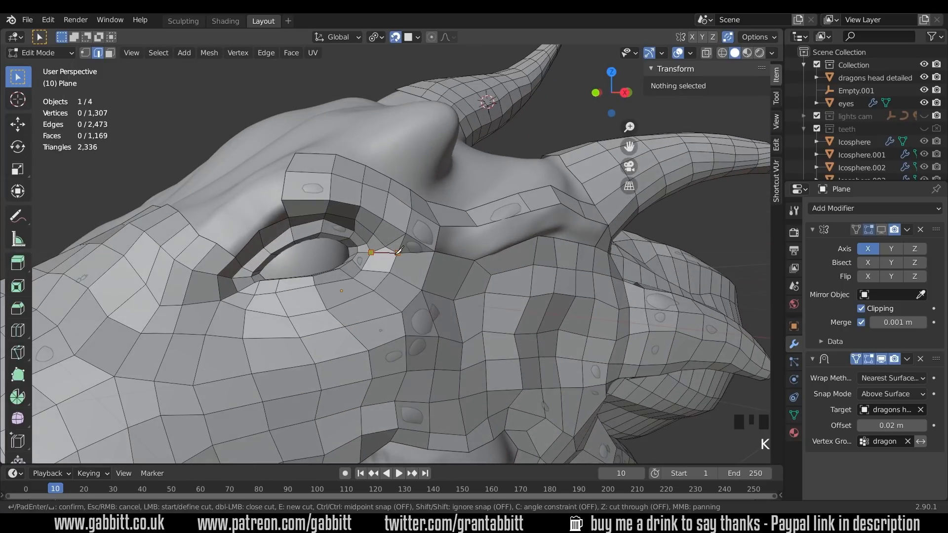
{"action": "left_click", "coordinate": [398, 252]}
{"action": "key", "text": "Return"}
{"action": "scroll", "coordinate": [394, 247], "scroll_direction": "up", "scroll_amount": 4}
{"action": "key", "text": "1"}
{"action": "left_click", "coordinate": [383, 235]}
{"action": "key", "text": "g"}
{"action": "key", "text": "g"}
{"action": "left_click", "coordinate": [421, 259]}
{"action": "middle_click_drag", "start_coordinate": [420, 263], "coordinate": [418, 236]}
- Add a single centred loop cut at the rear of the brow strip, and move an adjacent vertex backward
{"action": "key", "text": "ctrl+r"}
{"action": "left_click", "coordinate": [411, 232]}
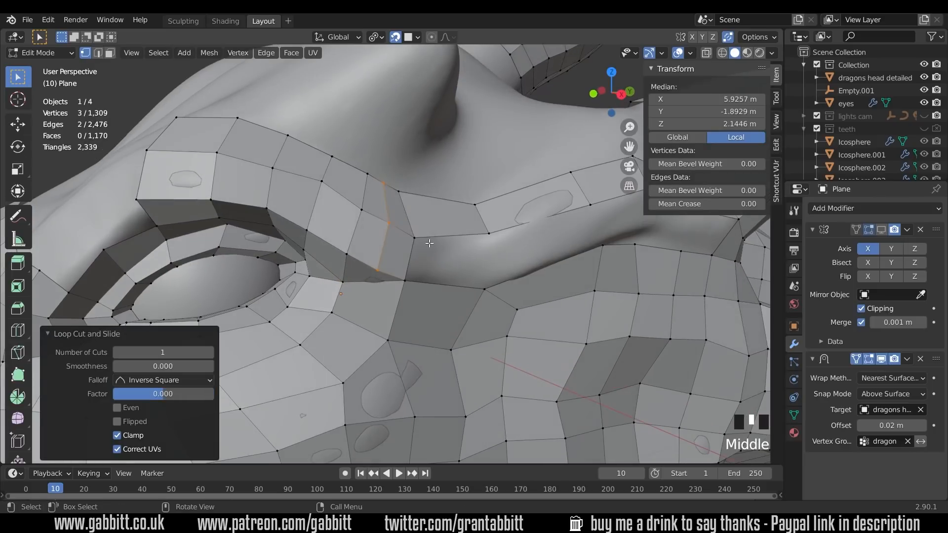
{"action": "left_click", "coordinate": [419, 237]}
{"action": "key", "text": "g"}
{"action": "left_click", "coordinate": [451, 233]}
- Move the lower vertices behind the outer eye corner to widen the quads on both sides of the new loop
{"action": "left_click", "coordinate": [406, 282]}
{"action": "key", "text": "g"}
{"action": "left_click", "coordinate": [432, 282]}
{"action": "left_click", "coordinate": [378, 272]}
{"action": "key", "text": "g"}
{"action": "left_click", "coordinate": [397, 262]}
{"action": "middle_click_drag", "start_coordinate": [385, 280], "coordinate": [425, 279]}
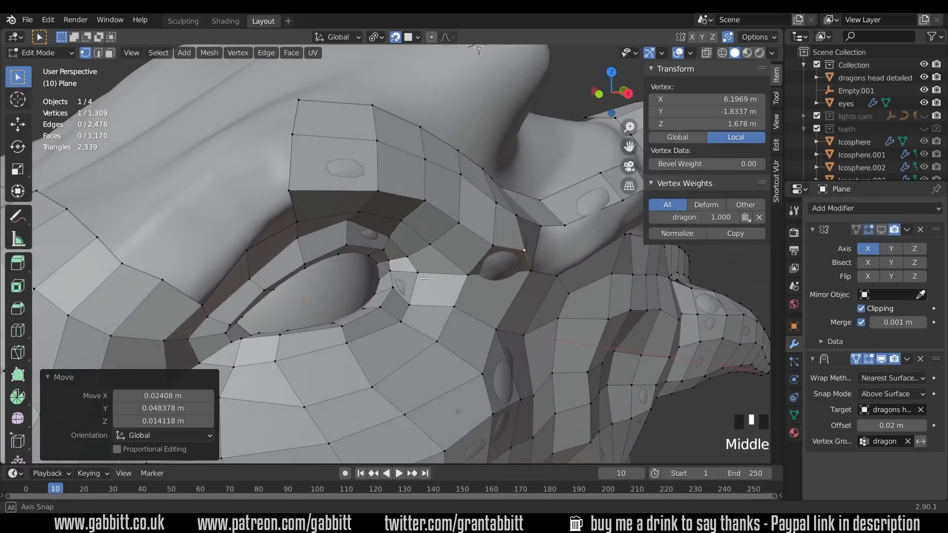
{"action": "middle_click_drag", "start_coordinate": [482, 262], "coordinate": [413, 237]}
{"action": "key", "text": "g"}
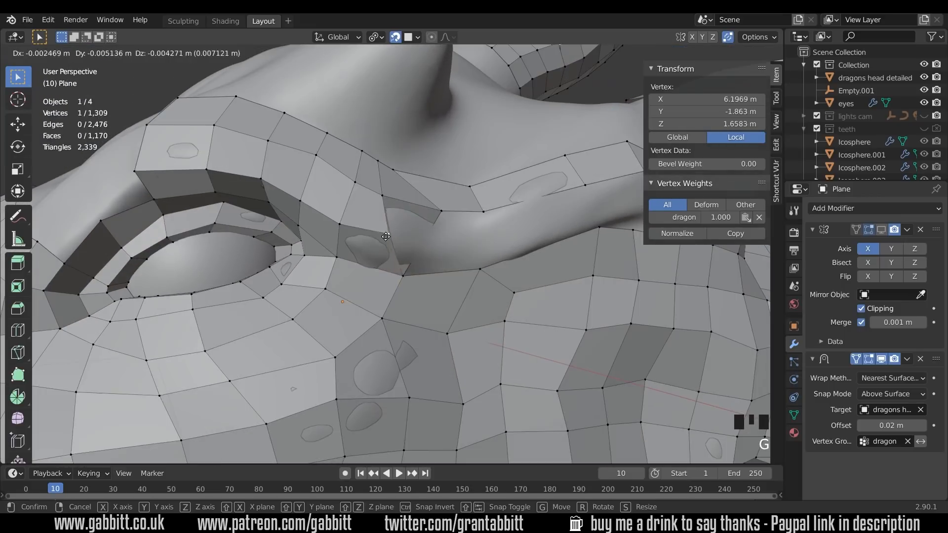
{"action": "left_click", "coordinate": [394, 236]}
{"action": "scroll", "coordinate": [397, 237], "scroll_direction": "down", "scroll_amount": 2}
{"action": "left_click", "coordinate": [420, 238]}
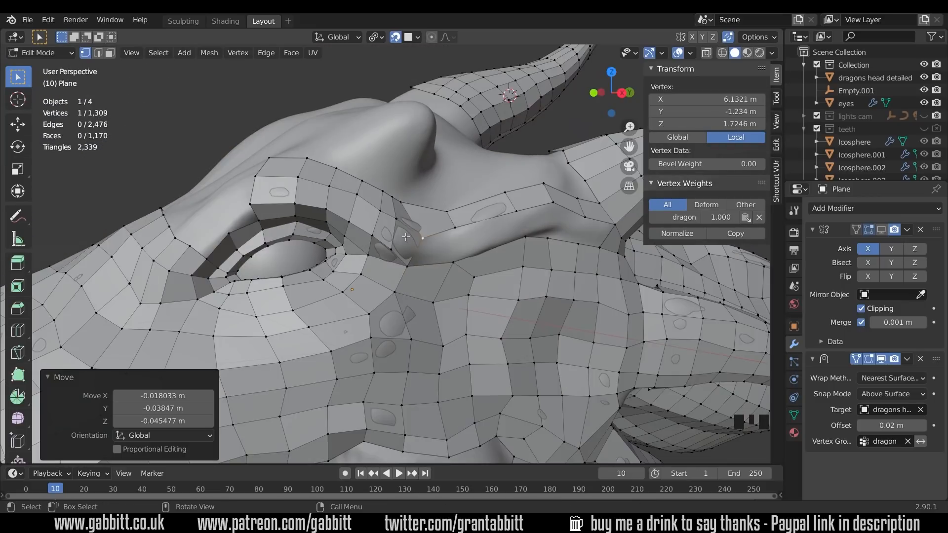
- Cut an edge with the Knife through the cheek face directly below the rear of the brow strip
{"action": "key", "text": "k"}
{"action": "left_click", "coordinate": [395, 291]}
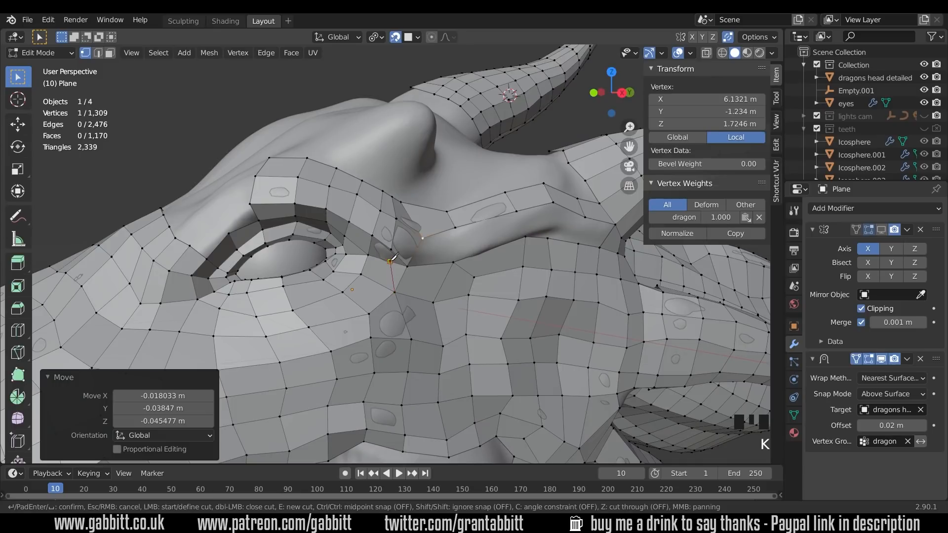
{"action": "left_click", "coordinate": [390, 250]}
{"action": "key", "text": "Return"}
- Move three vertices below and behind the outer eye corner to even out the surrounding faces
{"action": "middle_click_drag", "start_coordinate": [390, 250], "coordinate": [398, 217]}
{"action": "scroll", "coordinate": [400, 303], "scroll_direction": "up", "scroll_amount": 1}
{"action": "left_click", "coordinate": [387, 311]}
{"action": "key", "text": "g"}
{"action": "left_click", "coordinate": [393, 324]}
{"action": "left_click", "coordinate": [340, 287]}
{"action": "key", "text": "g"}
{"action": "left_click", "coordinate": [349, 296]}
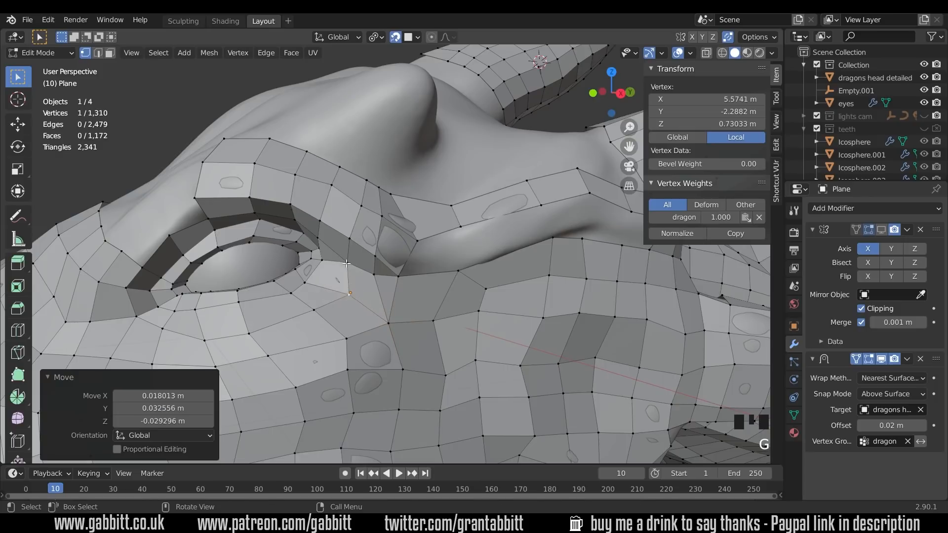
{"action": "left_click", "coordinate": [347, 263]}
{"action": "key", "text": "g"}
{"action": "left_click", "coordinate": [342, 272]}
- Delete the six uneven faces behind the eye between the brow strip, the ridge strip and the cheek
{"action": "middle_click_drag", "start_coordinate": [397, 302], "coordinate": [419, 312]}
{"action": "key", "text": "3"}
{"action": "left_click", "coordinate": [374, 222], "text": "shift"}
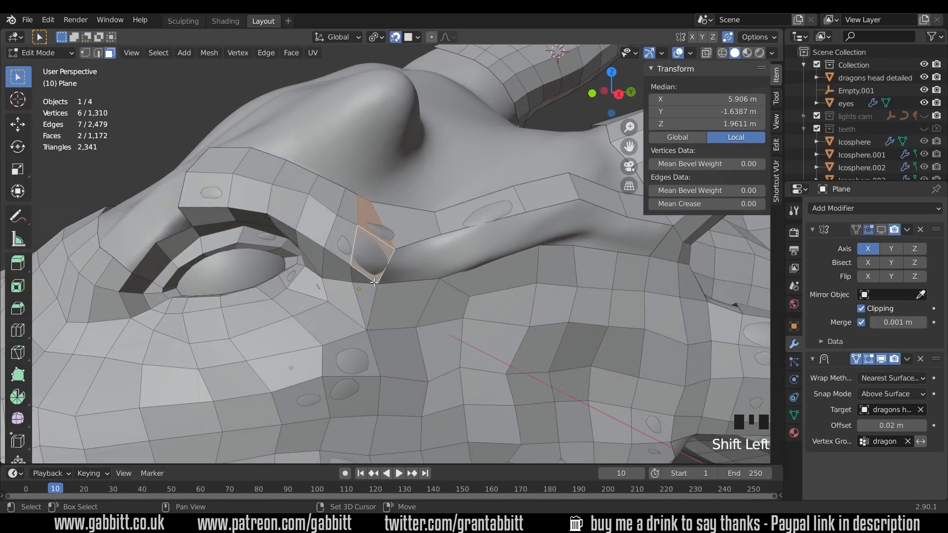
{"action": "left_click", "coordinate": [368, 265], "text": "shift"}
{"action": "left_click", "coordinate": [383, 304], "text": "shift"}
{"action": "left_click", "coordinate": [417, 301], "text": "shift"}
{"action": "left_click", "coordinate": [404, 239], "text": "shift"}
{"action": "key", "text": "Delete"}
{"action": "left_click", "coordinate": [403, 254]}
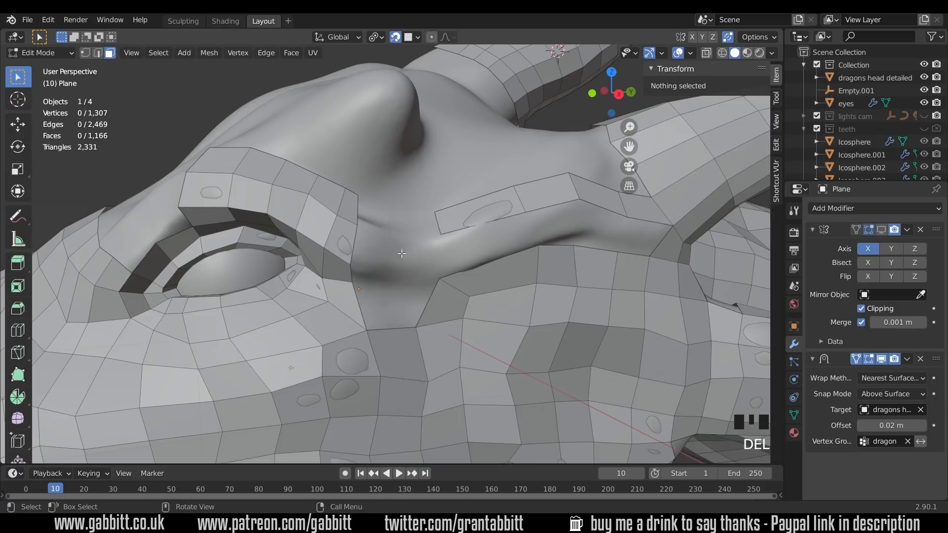
- Delete one more cheek face at the rear border of the gap behind the eye
{"action": "middle_click_drag", "start_coordinate": [405, 252], "coordinate": [417, 259]}
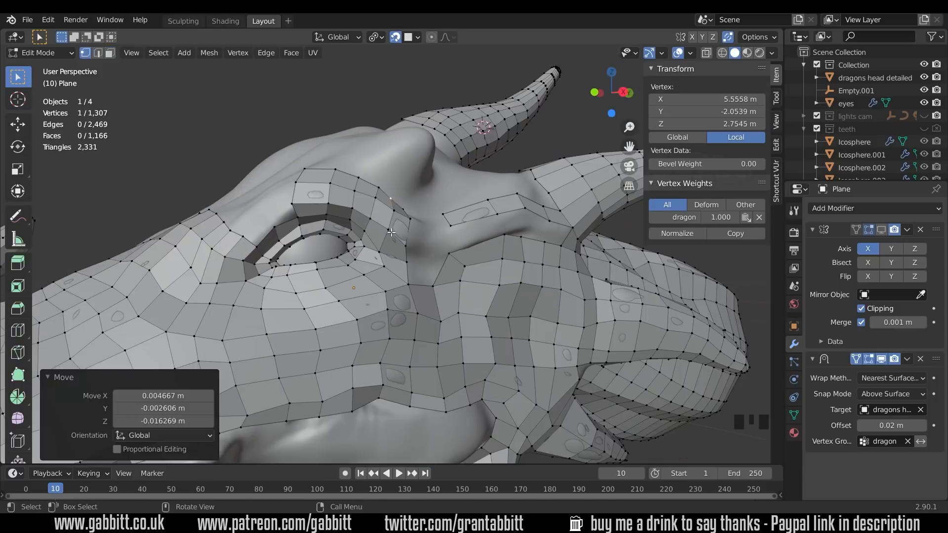
{"action": "middle_click_drag", "start_coordinate": [391, 232], "coordinate": [388, 264]}
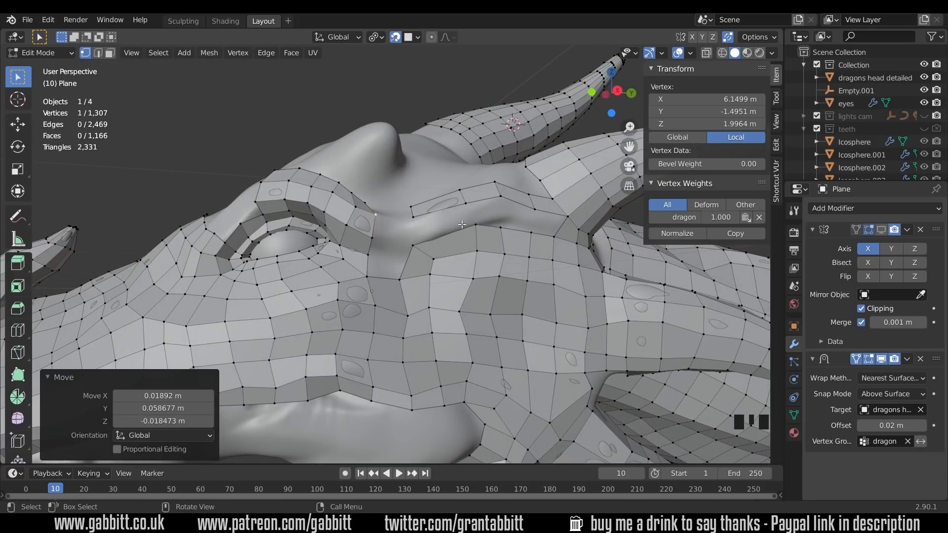
{"action": "key", "text": "3"}
{"action": "left_click", "coordinate": [420, 263]}
{"action": "key", "text": "Delete"}
{"action": "left_click", "coordinate": [420, 264]}
- Move the cheek border's corner vertex backward, and extrude a border vertex up into the gap behind the eye
{"action": "key", "text": "1"}
{"action": "left_click", "coordinate": [414, 246]}
{"action": "key", "text": "g"}
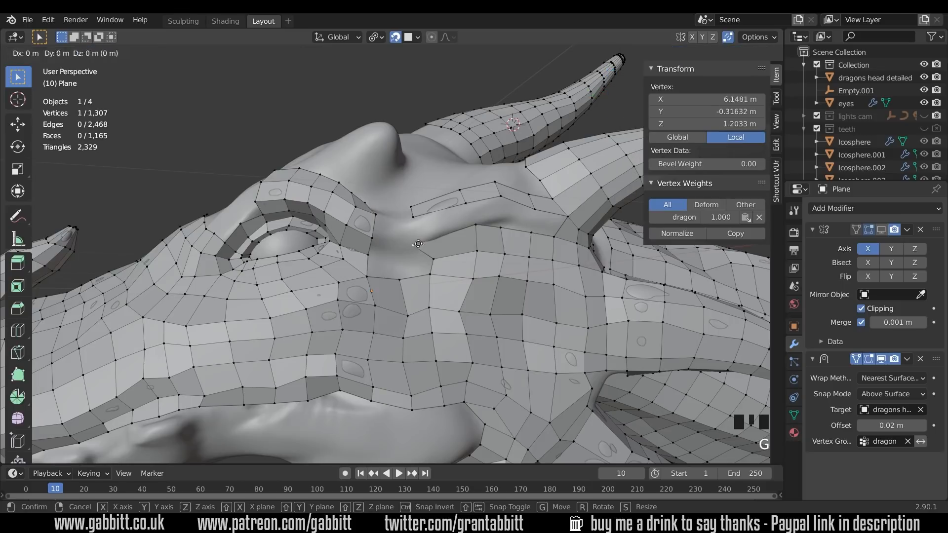
{"action": "left_click", "coordinate": [434, 238]}
{"action": "left_click", "coordinate": [399, 279]}
{"action": "key", "text": "e"}
{"action": "left_click", "coordinate": [401, 258]}
- Fill a face in the gap behind the eye, add a loop cut in the ridge strip, and adjust it
{"action": "key", "text": "2"}
{"action": "key", "text": "f"}
{"action": "key", "text": "ctrl+r"}
{"action": "left_click", "coordinate": [450, 232]}
{"action": "key", "text": "g"}
{"action": "left_click", "coordinate": [450, 228]}
- Fill the remaining gap between the cheek and the ridge strip with faces, and reposition a vertex there
{"action": "left_click", "coordinate": [576, 262]}
{"action": "key", "text": "f"}
{"action": "key", "text": "f"}
{"action": "key", "text": "f"}
{"action": "key", "text": "f"}
{"action": "key", "text": "f"}
{"action": "key", "text": "1"}
{"action": "key", "text": "g"}
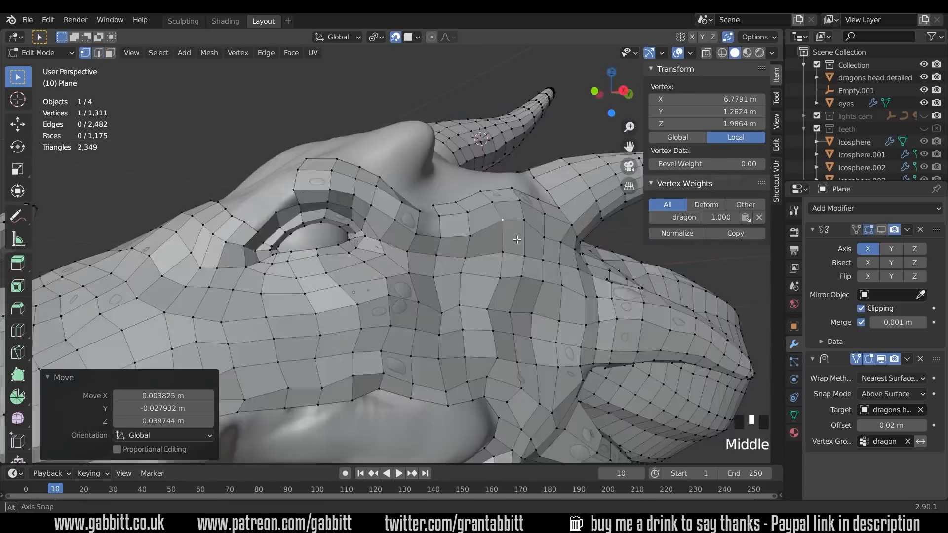
- Fill two faces along the ridge's upper border behind the eye, and reposition a vertex beside them
{"action": "key", "text": "2"}
{"action": "left_click", "coordinate": [377, 257]}
{"action": "key", "text": "g"}
{"action": "left_click", "coordinate": [378, 277]}
{"action": "key", "text": "f"}
{"action": "key", "text": "f"}
{"action": "mouse_move", "coordinate": [379, 277]}
{"action": "middle_mouse_down"}
{"action": "mouse_move", "coordinate": [356, 316]}
{"action": "mouse_move", "coordinate": [375, 282]}
{"action": "middle_mouse_up"}
{"action": "key", "text": "1"}
{"action": "key", "text": "g"}
{"action": "key", "text": "g"}
{"action": "scroll", "coordinate": [485, 272], "scroll_direction": "down", "scroll_amount": 4}
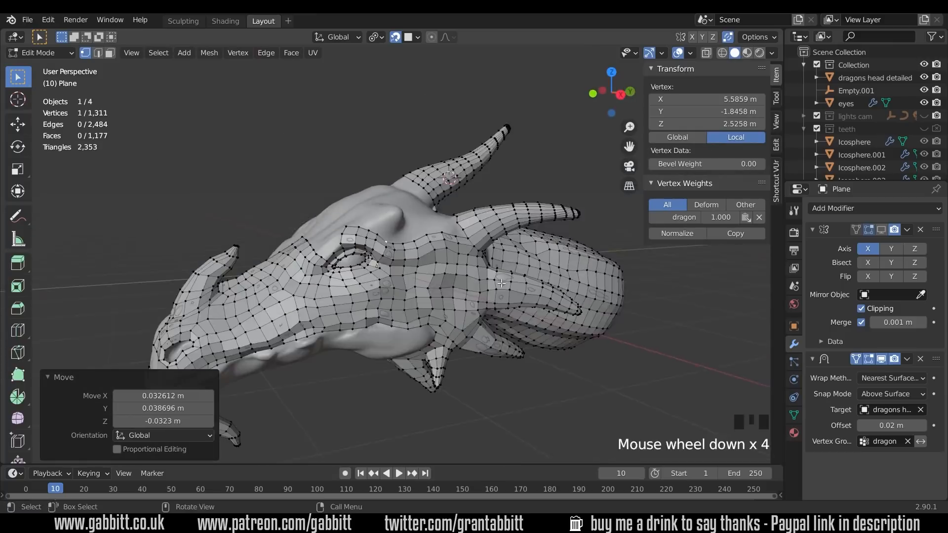
- Reposition border vertices on the ridge just behind the eye, below the brow bump
{"action": "middle_click_drag", "start_coordinate": [485, 272], "coordinate": [524, 321]}
{"action": "scroll", "coordinate": [444, 277], "scroll_direction": "up", "scroll_amount": 5}
{"action": "left_click", "coordinate": [397, 252]}
{"action": "key", "text": "g"}
{"action": "left_click", "coordinate": [394, 257]}
{"action": "key", "text": "g"}
{"action": "left_click", "coordinate": [388, 266]}
{"action": "middle_click_drag", "start_coordinate": [388, 266], "coordinate": [395, 247]}
- Extrude a strip of quads from the ridge border around the brow bump, and close the ring with a face
{"action": "key", "text": "2"}
{"action": "left_click", "coordinate": [367, 286]}
{"action": "key", "text": "e"}
{"action": "key", "text": "g"}
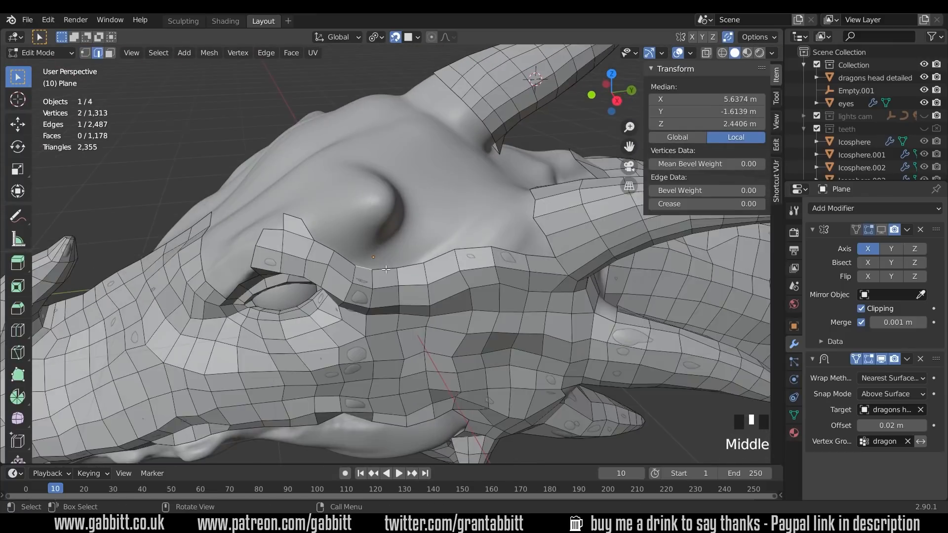
{"action": "left_click", "coordinate": [398, 298]}
{"action": "key", "text": "e"}
{"action": "key", "text": "e"}
{"action": "key", "text": "e"}
{"action": "left_click", "coordinate": [396, 188]}
{"action": "key", "text": "e"}
{"action": "key", "text": "e"}
{"action": "key", "text": "r"}
{"action": "key", "text": "f"}
- Reposition the vertices where the new ring meets the ridge below the brow bump
{"action": "middle_click_drag", "start_coordinate": [301, 257], "coordinate": [309, 277]}
{"action": "key", "text": "1"}
{"action": "key", "text": "g"}
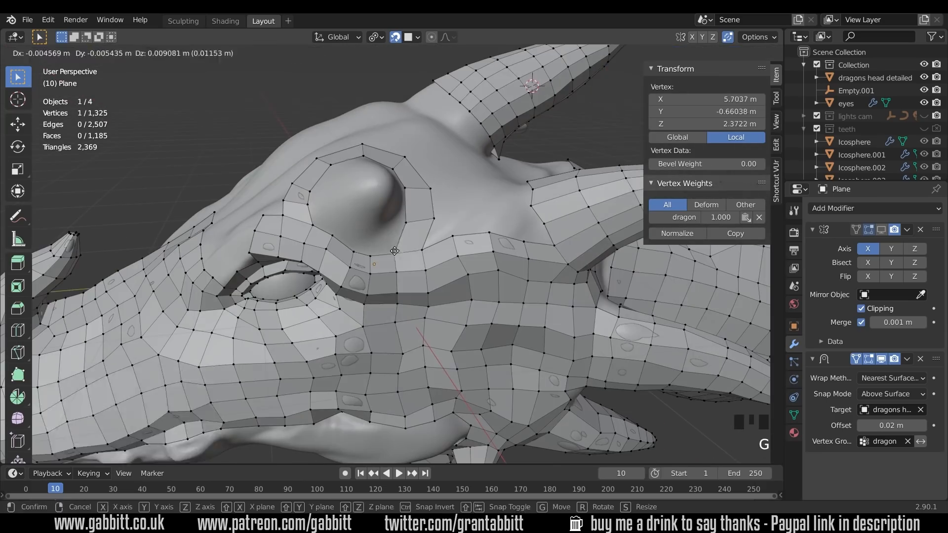
{"action": "left_click", "coordinate": [368, 287]}
{"action": "left_click", "coordinate": [396, 275]}
{"action": "key", "text": "g"}
- Extend the ridge border with extruded and filled faces, and dissolve an edge loop by the side horn
{"action": "key", "text": "2"}
{"action": "middle_click_drag", "start_coordinate": [420, 267], "coordinate": [399, 305]}
{"action": "key", "text": "e"}
{"action": "key", "text": "f"}
{"action": "left_click", "coordinate": [433, 314], "text": "alt"}
{"action": "key", "text": "ctrl+x"}
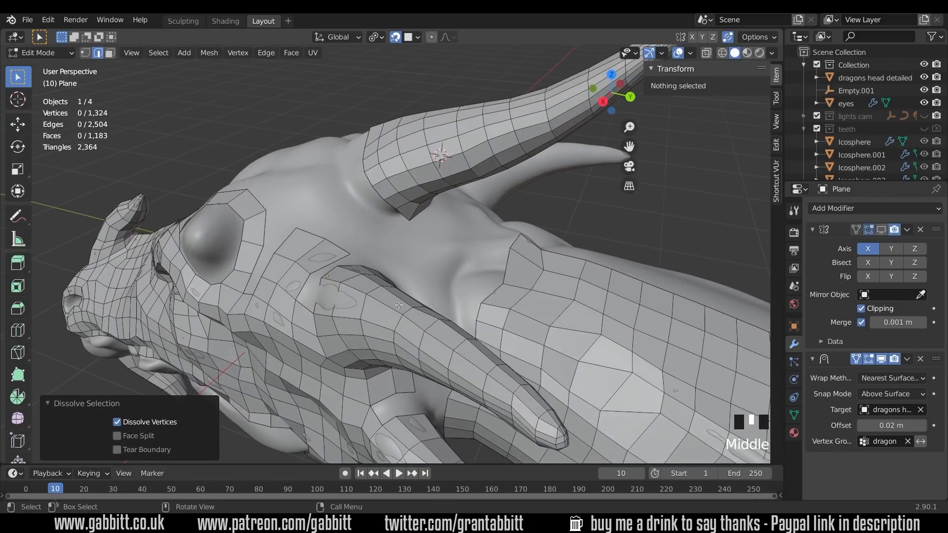
- Reposition two vertices at the base of the side horn to even out the quads
{"action": "key", "text": "1"}
{"action": "left_click", "coordinate": [322, 285]}
{"action": "key", "text": "g"}
{"action": "left_click", "coordinate": [316, 283]}
{"action": "left_click", "coordinate": [340, 285]}
{"action": "key", "text": "g"}
{"action": "left_click", "coordinate": [335, 290]}
- Dissolve the edge loop running along the length of the side horn
{"action": "middle_click_drag", "start_coordinate": [445, 354], "coordinate": [372, 278]}
{"action": "scroll", "coordinate": [450, 346], "scroll_direction": "up", "scroll_amount": 2}
{"action": "scroll", "coordinate": [453, 330], "scroll_direction": "up", "scroll_amount": 2}
{"action": "scroll", "coordinate": [477, 339], "scroll_direction": "up", "scroll_amount": 2}
{"action": "scroll", "coordinate": [419, 316], "scroll_direction": "down", "scroll_amount": 2}
{"action": "left_click", "coordinate": [200, 309], "text": "alt"}
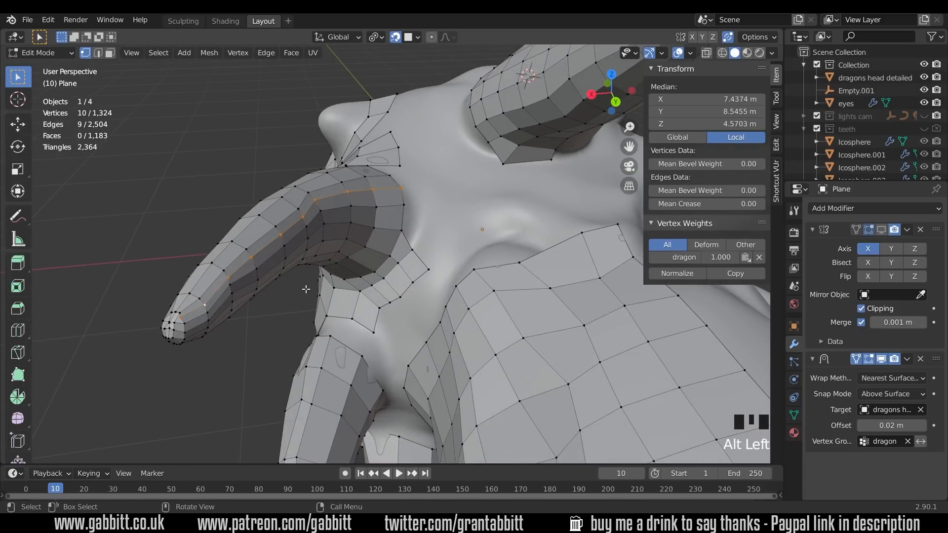
{"action": "left_click", "coordinate": [306, 288]}
{"action": "middle_click_drag", "start_coordinate": [305, 289], "coordinate": [398, 292]}
{"action": "key", "text": "ctrl+z"}
{"action": "key", "text": "2"}
{"action": "key", "text": "ctrl+x"}
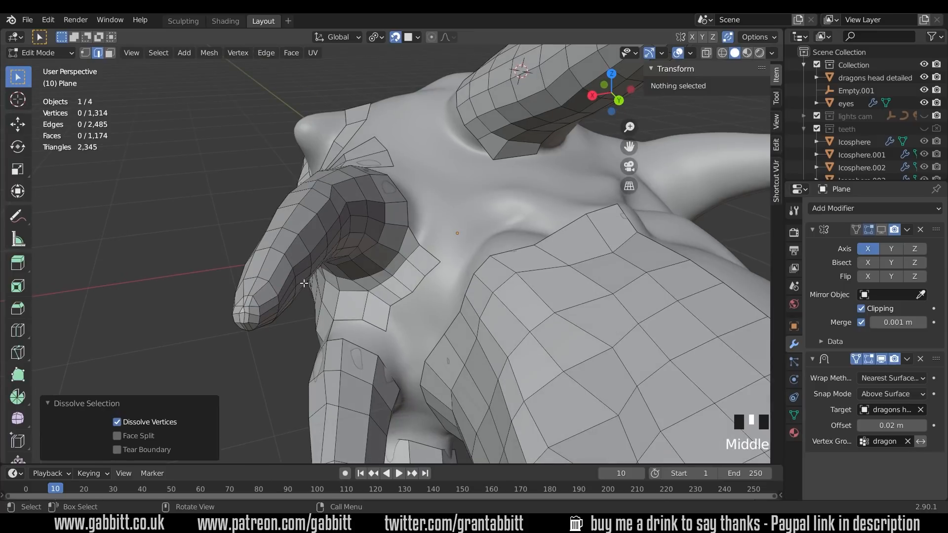
- Move a vertex near the side horn's tip, and add a single loop cut in the short strip there
{"action": "scroll", "coordinate": [304, 283], "scroll_direction": "up", "scroll_amount": 2}
{"action": "scroll", "coordinate": [385, 336], "scroll_direction": "up", "scroll_amount": 2}
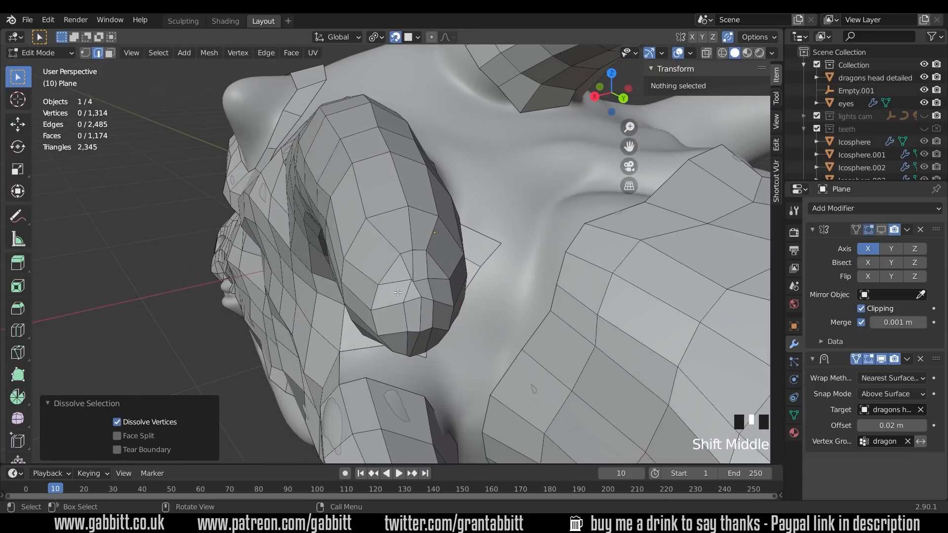
{"action": "key", "text": "1"}
{"action": "left_click", "coordinate": [409, 278]}
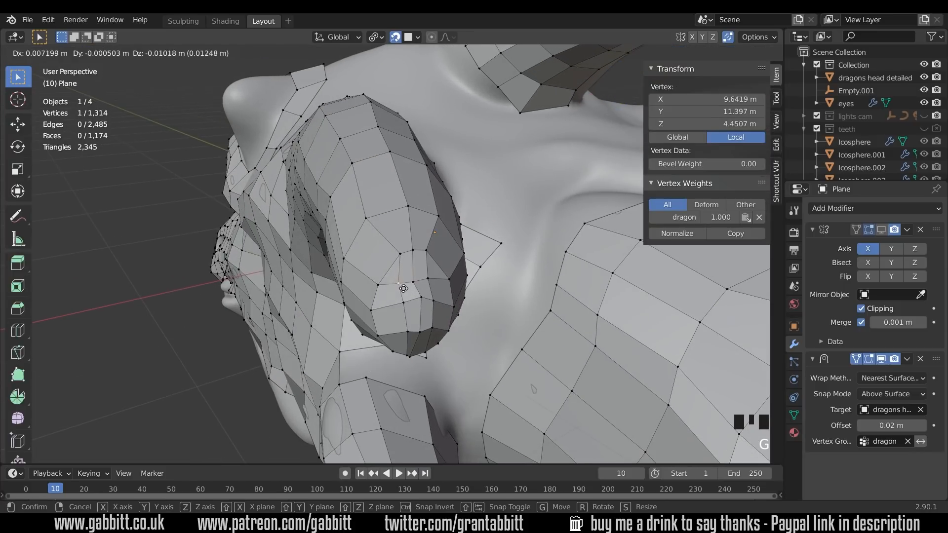
{"action": "left_click", "coordinate": [433, 269]}
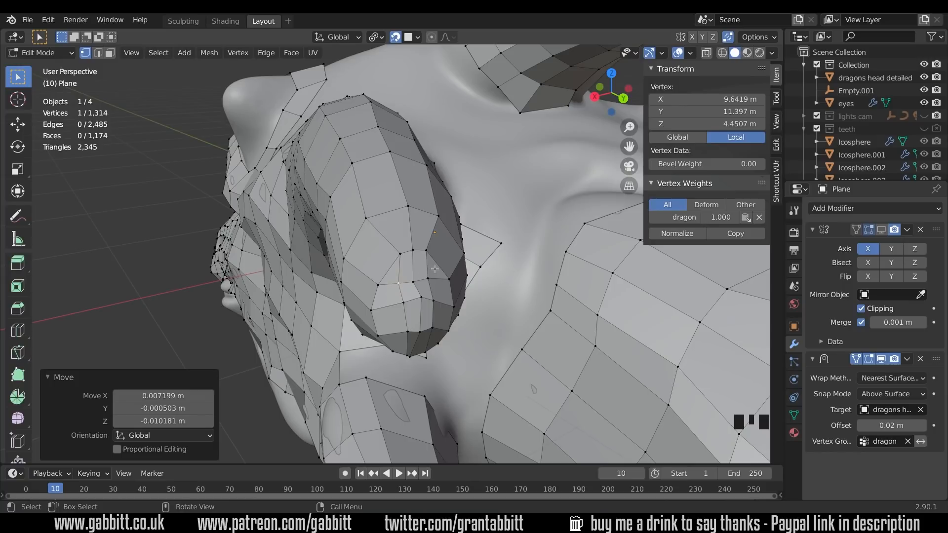
{"action": "key", "text": "ctrl+r"}
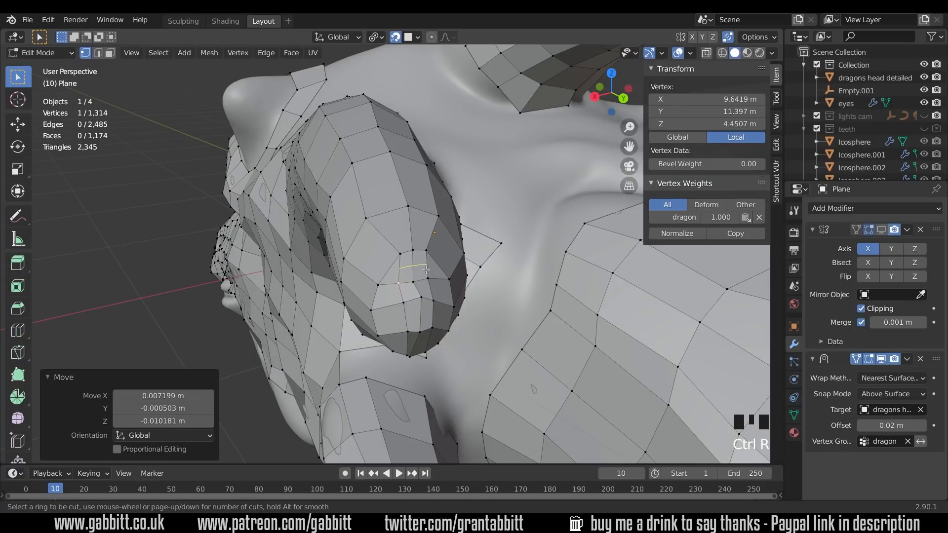
{"action": "left_click", "coordinate": [426, 269]}
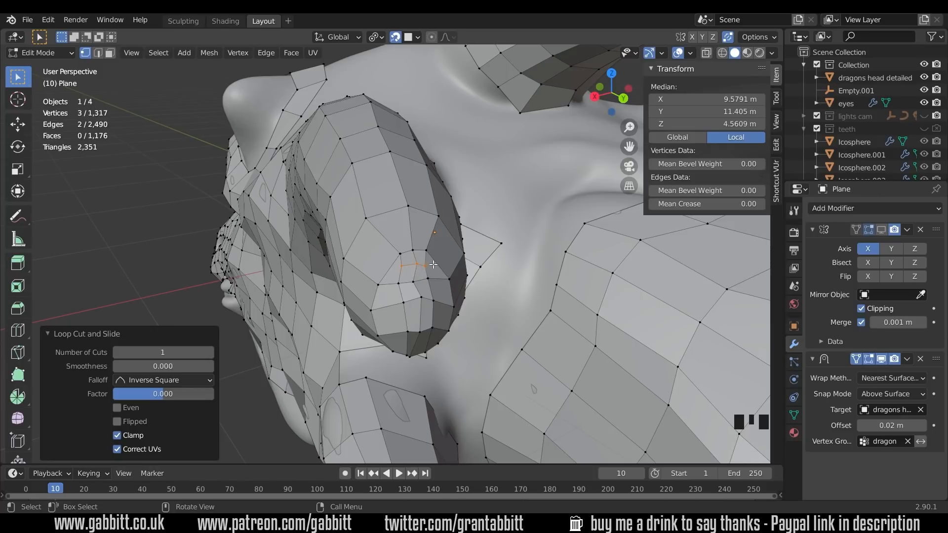
- Preview loop cuts across the face and horns, and add one loop cut around the lower jaw horn
{"action": "key", "text": "ctrl+r"}
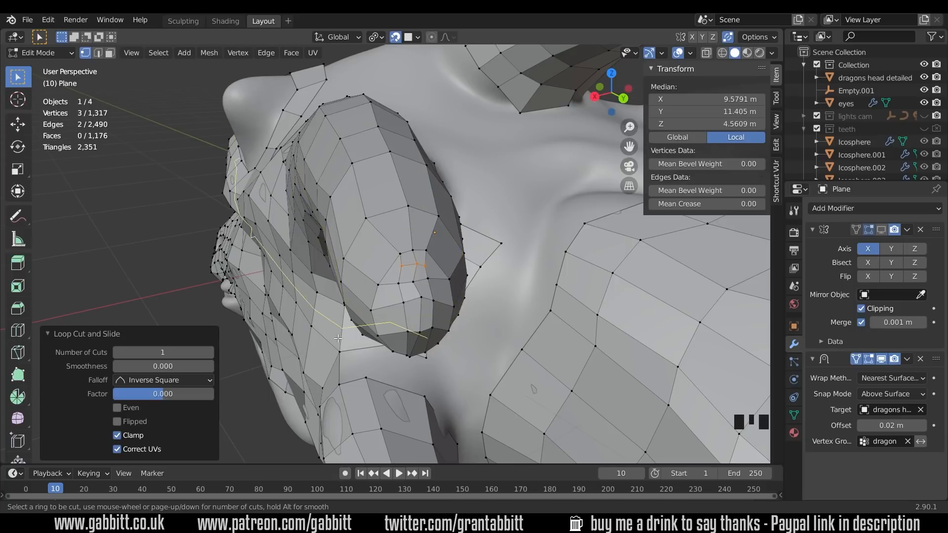
{"action": "middle_click_drag", "start_coordinate": [447, 311], "coordinate": [412, 262]}
{"action": "scroll", "coordinate": [439, 275], "scroll_direction": "down", "scroll_amount": 5}
{"action": "scroll", "coordinate": [410, 261], "scroll_direction": "up", "scroll_amount": 2}
{"action": "key", "text": "ctrl+r"}
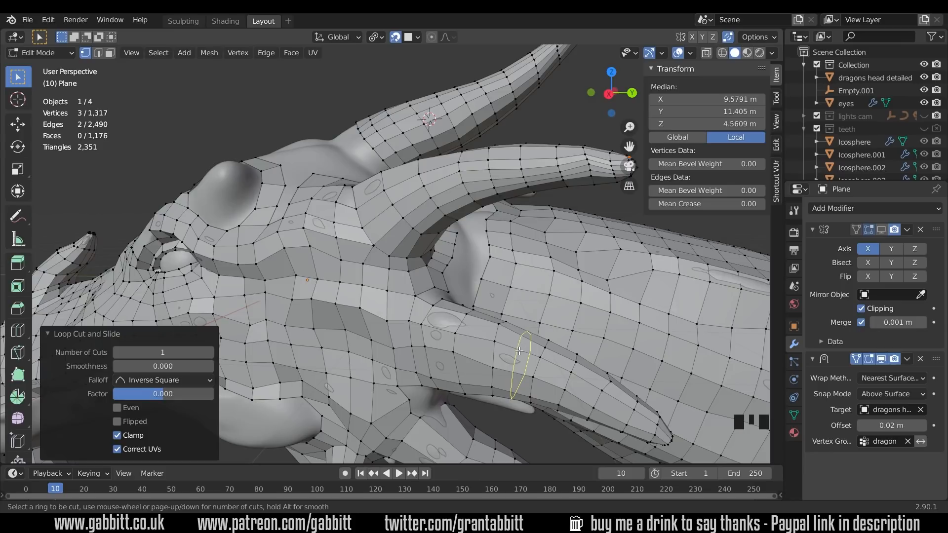
{"action": "right_click", "coordinate": [537, 354]}
{"action": "middle_click_drag", "start_coordinate": [607, 345], "coordinate": [611, 337]}
{"action": "scroll", "coordinate": [612, 337], "scroll_direction": "down", "scroll_amount": 3}
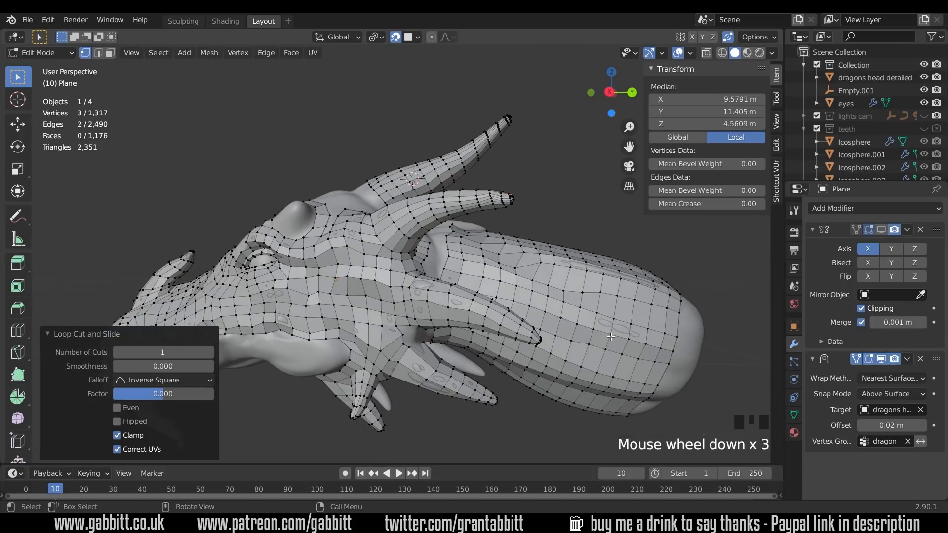
{"action": "key", "text": "ctrl+r"}
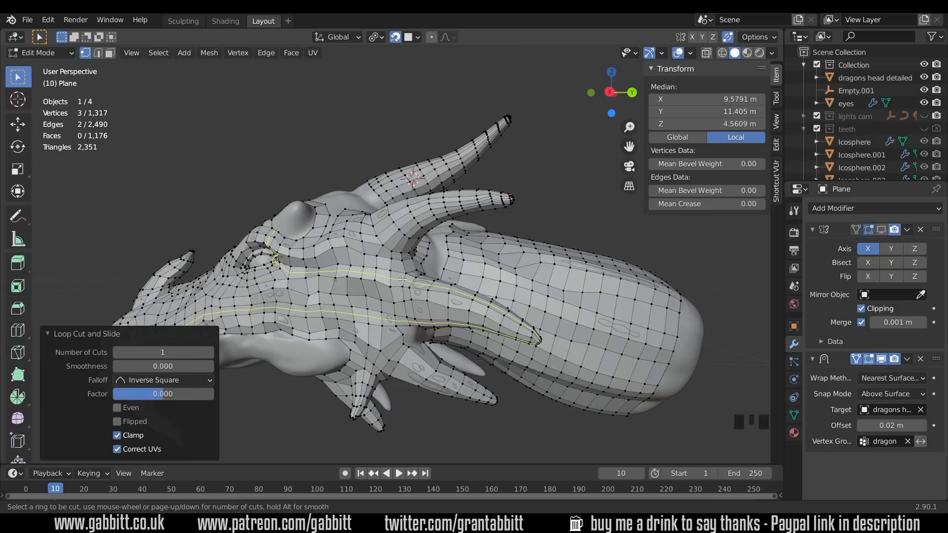
{"action": "middle_click_drag", "start_coordinate": [403, 279], "coordinate": [536, 270]}
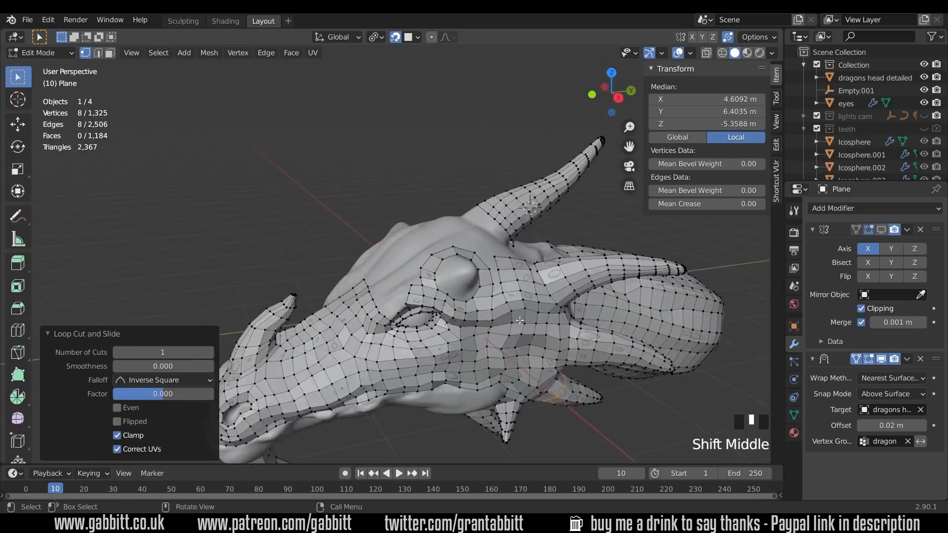
- Extrude the ring's inner border up onto the brow bump, scaling and positioning the new loop
{"action": "middle_click_drag", "start_coordinate": [484, 276], "coordinate": [486, 336], "text": "shift"}
{"action": "key", "text": "e"}
{"action": "key", "text": "s"}
{"action": "left_click", "coordinate": [555, 312]}
{"action": "key", "text": "g"}
- Extrude edges across the opening over the brow bump, and join them with filled faces
{"action": "key", "text": "2"}
{"action": "left_click", "coordinate": [486, 336]}
{"action": "key", "text": "e"}
{"action": "key", "text": "e"}
{"action": "key", "text": "ctrl+e"}
{"action": "left_click", "coordinate": [488, 218]}
{"action": "middle_click_drag", "start_coordinate": [489, 218], "coordinate": [486, 261]}
{"action": "left_click", "coordinate": [468, 296], "text": "shift"}
{"action": "key", "text": "f"}
- Extrude another edge over the brow bump's peak, and adjust the covering faces
{"action": "middle_click_drag", "start_coordinate": [492, 299], "coordinate": [566, 282]}
{"action": "left_click", "coordinate": [471, 289]}
{"action": "key", "text": "e"}
{"action": "left_click", "coordinate": [471, 289]}
{"action": "middle_click_drag", "start_coordinate": [536, 315], "coordinate": [474, 252]}
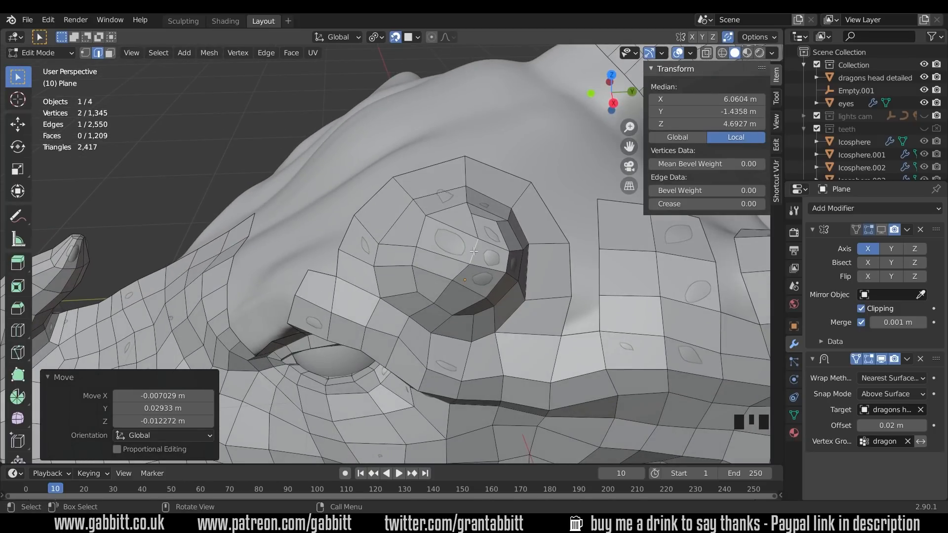
{"action": "key", "text": "g"}
{"action": "left_click", "coordinate": [454, 244]}
{"action": "mouse_move", "coordinate": [461, 294]}
{"action": "middle_mouse_down"}
{"action": "mouse_move", "coordinate": [444, 280]}
{"action": "mouse_move", "coordinate": [462, 296]}
{"action": "middle_mouse_up"}
{"action": "key", "text": "ctrl+r"}
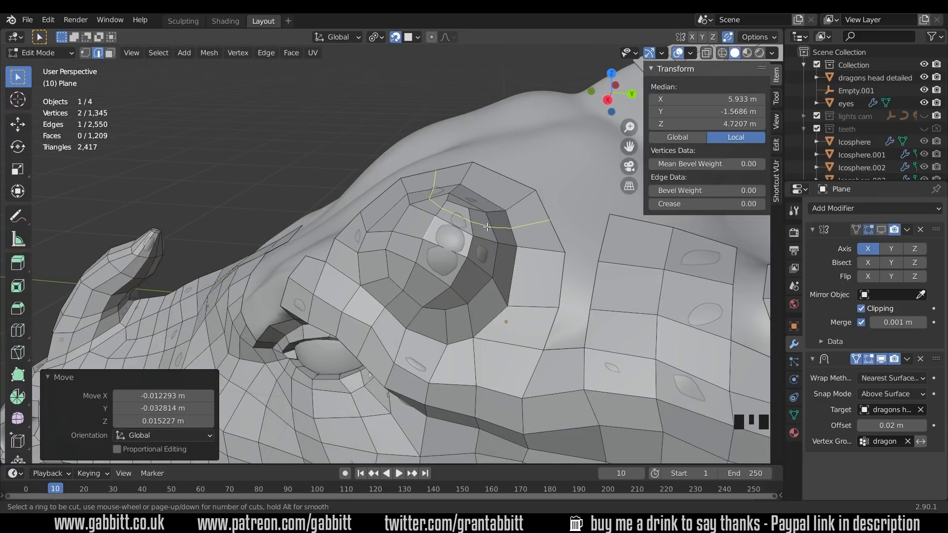
{"action": "key", "text": "Escape"}
- Delete the 13 faces covering the peak of the brow bump
{"action": "middle_click_drag", "start_coordinate": [490, 257], "coordinate": [484, 277]}
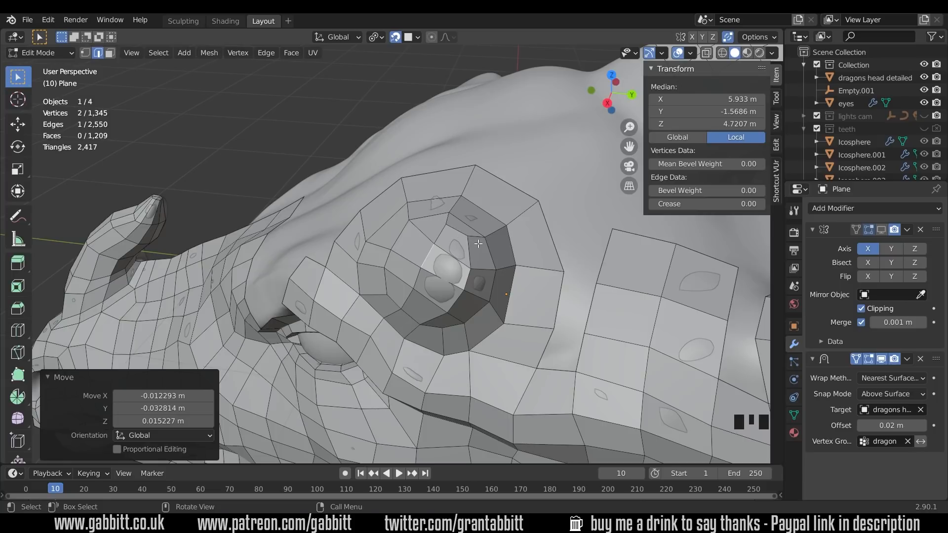
{"action": "key", "text": "3"}
{"action": "key", "text": "c"}
{"action": "left_click_drag", "start_coordinate": [437, 232], "coordinate": [446, 270]}
{"action": "key", "text": "Delete"}
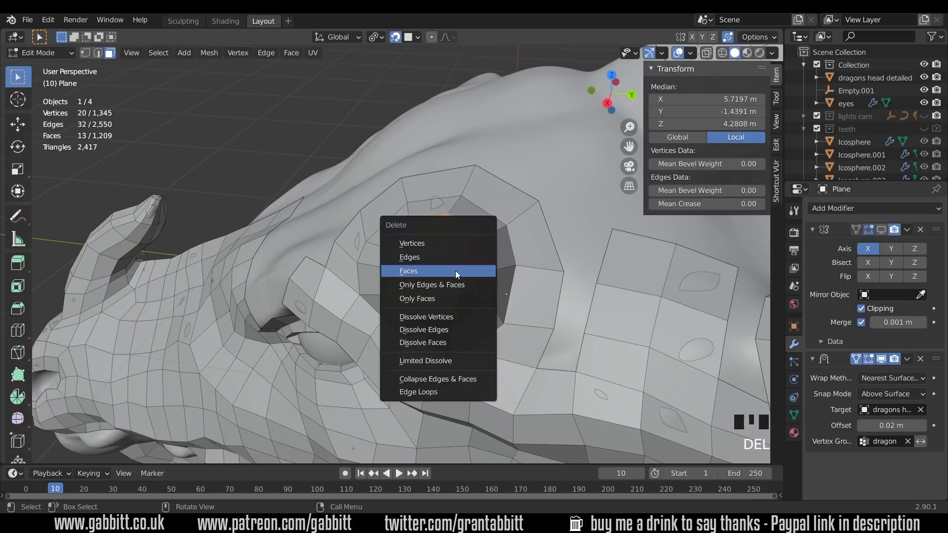
{"action": "left_click", "coordinate": [455, 271]}
- Extrude the bump's inner border loop twice toward the peak, scaling each ring smaller and positioning it
{"action": "left_click", "coordinate": [489, 239], "text": "alt"}
{"action": "key", "text": "e"}
{"action": "key", "text": "s"}
{"action": "left_click", "coordinate": [496, 242]}
{"action": "key", "text": "e"}
{"action": "key", "text": "s"}
{"action": "key", "text": "g"}
{"action": "left_click", "coordinate": [426, 247]}
- Try reshaping the brow bump's rings with proportional editing, and undo the moves
{"action": "key", "text": "o"}
{"action": "key", "text": "g"}
{"action": "left_click", "coordinate": [433, 245]}
{"action": "middle_click_drag", "start_coordinate": [434, 245], "coordinate": [454, 266]}
{"action": "left_click", "coordinate": [405, 214]}
{"action": "key", "text": "g"}
{"action": "key", "text": "ctrl+z"}
{"action": "key", "text": "ctrl+z"}
{"action": "key", "text": "ctrl+z"}
- Reposition the vertices and edges of the extruded rings to space them evenly around the brow bump
{"action": "left_click", "coordinate": [459, 276]}
{"action": "key", "text": "g"}
{"action": "left_click", "coordinate": [487, 288]}
{"action": "key", "text": "g"}
{"action": "key", "text": "1"}
{"action": "key", "text": "g"}
{"action": "key", "text": "o"}
{"action": "key", "text": "g"}
{"action": "left_click", "coordinate": [409, 242]}
{"action": "key", "text": "g"}
{"action": "left_click", "coordinate": [371, 201]}
{"action": "key", "text": "g"}
- Extrude two pairs of neighbouring border edges from opposite sides across the opening at the bump's peak
{"action": "scroll", "coordinate": [456, 266], "scroll_direction": "up", "scroll_amount": 4}
{"action": "key", "text": "2"}
{"action": "left_click", "coordinate": [451, 272]}
{"action": "left_click", "coordinate": [458, 263], "text": "shift"}
{"action": "key", "text": "e"}
{"action": "left_click", "coordinate": [442, 251]}
{"action": "left_click", "coordinate": [395, 246]}
{"action": "left_click", "coordinate": [403, 236], "text": "shift"}
{"action": "key", "text": "e"}
- Fill faces between the extruded edges in the opening at the bump's peak
{"action": "left_click", "coordinate": [428, 248]}
{"action": "left_click", "coordinate": [433, 261], "text": "shift"}
{"action": "key", "text": "f"}
{"action": "left_click", "coordinate": [432, 252]}
{"action": "key", "text": "f"}
{"action": "middle_click_drag", "start_coordinate": [431, 252], "coordinate": [366, 227]}
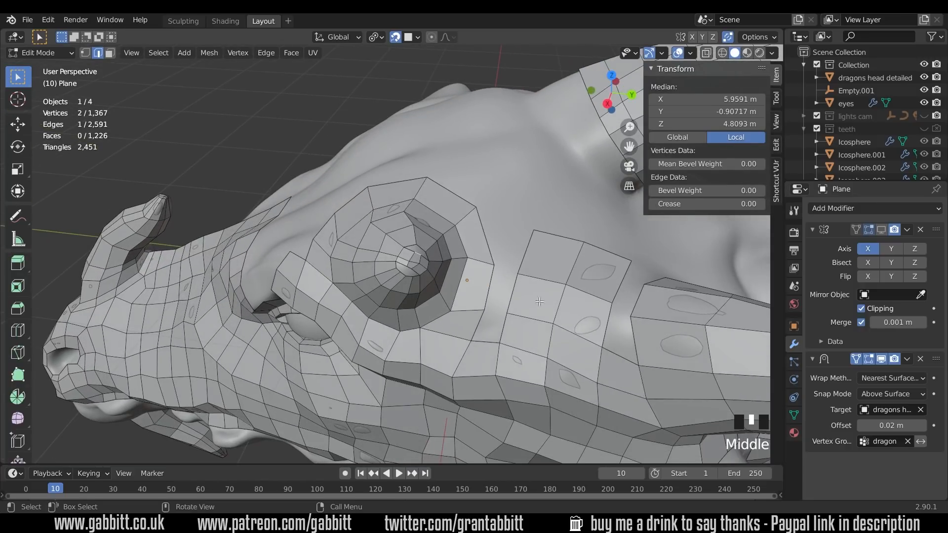
- Select the edge loop around the remaining opening at the bump's peak, and view the viewport overlay settings
{"action": "middle_click_drag", "start_coordinate": [360, 263], "coordinate": [436, 288]}
{"action": "scroll", "coordinate": [380, 267], "scroll_direction": "up", "scroll_amount": 3}
{"action": "scroll", "coordinate": [437, 275], "scroll_direction": "up", "scroll_amount": 2}
{"action": "left_click", "coordinate": [446, 305], "text": "alt"}
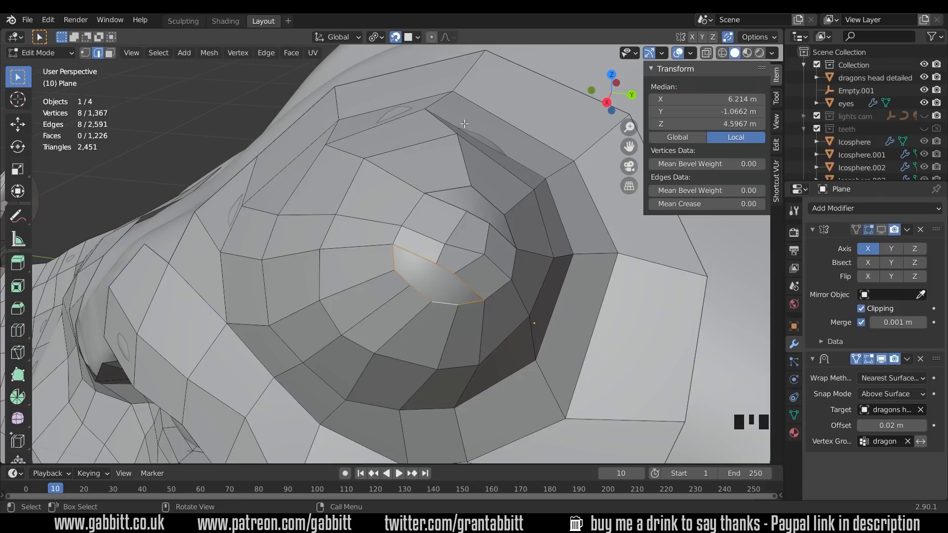
{"action": "left_click", "coordinate": [690, 52]}
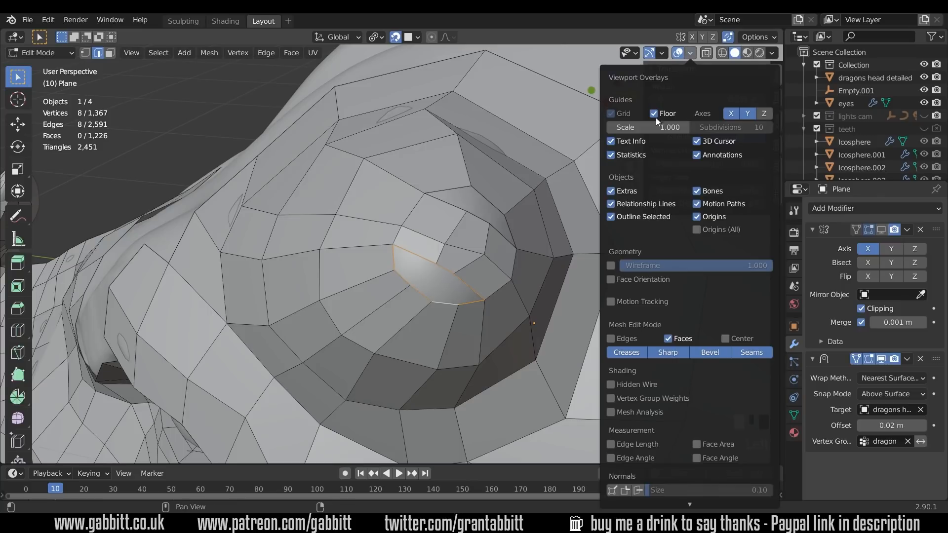
{"action": "left_click", "coordinate": [238, 158]}
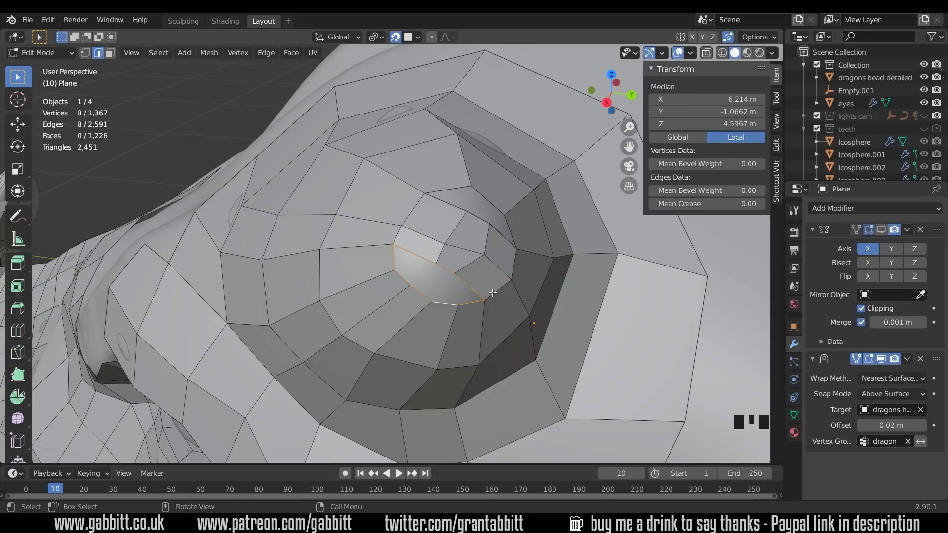
- Fill the opening at the brow bump's peak with quad faces between its border edges
{"action": "key", "text": "f"}
{"action": "key", "text": "f"}
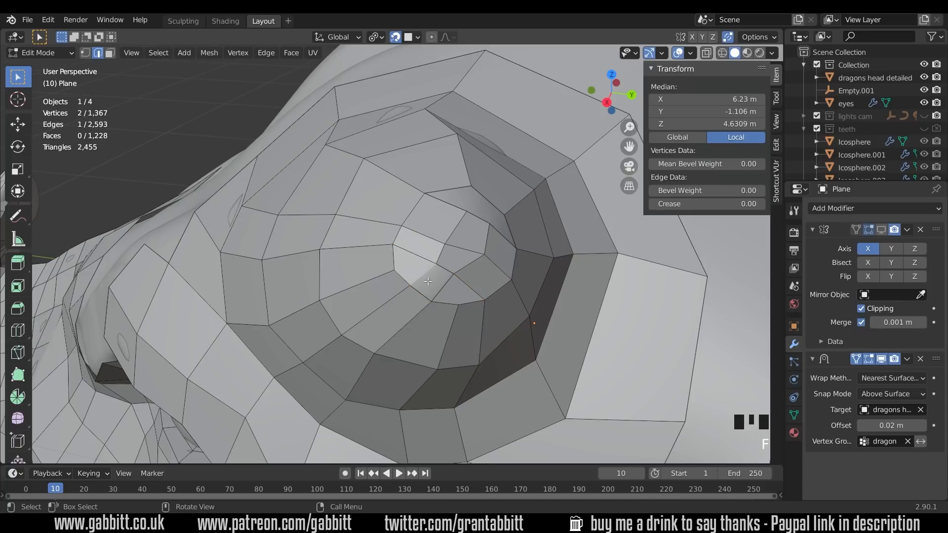
{"action": "key", "text": "f"}
{"action": "middle_click_drag", "start_coordinate": [427, 290], "coordinate": [445, 322]}
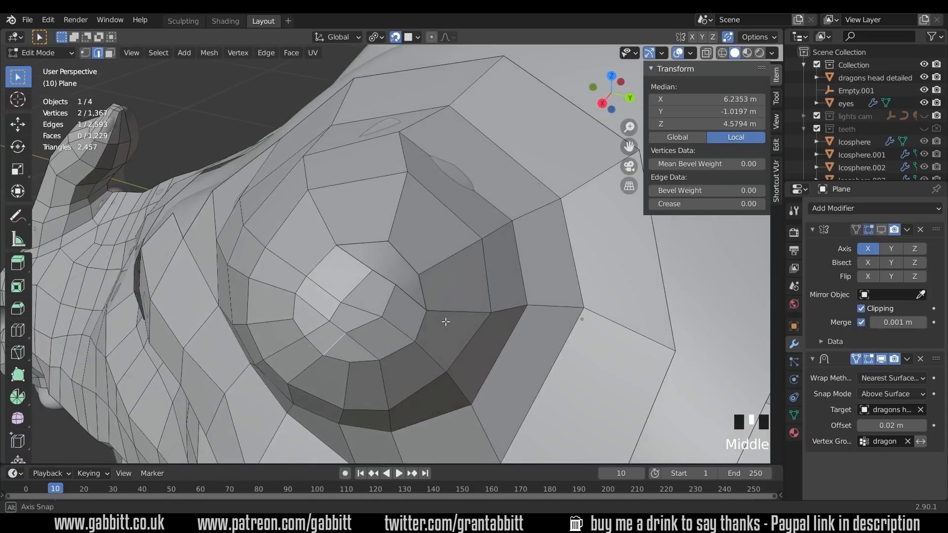
- Select the edge loop around the remaining gap at the bump's peak and preview a loop cut through the bump's faces
{"action": "scroll", "coordinate": [417, 273], "scroll_direction": "up", "scroll_amount": 2}
{"action": "left_click", "coordinate": [419, 271], "text": "alt"}
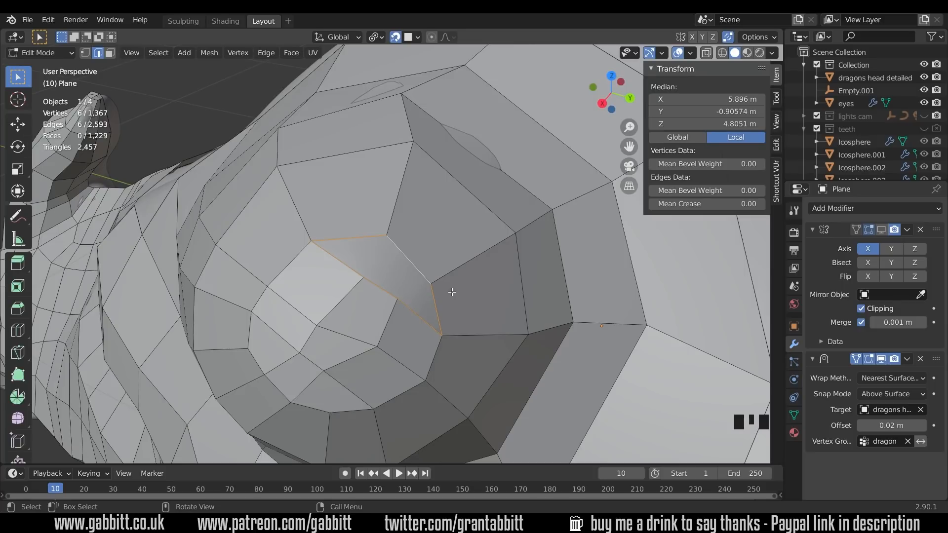
{"action": "scroll", "coordinate": [451, 292], "scroll_direction": "down", "scroll_amount": 2}
{"action": "middle_click_drag", "start_coordinate": [444, 293], "coordinate": [392, 289]}
{"action": "scroll", "coordinate": [345, 261], "scroll_direction": "down", "scroll_amount": 4}
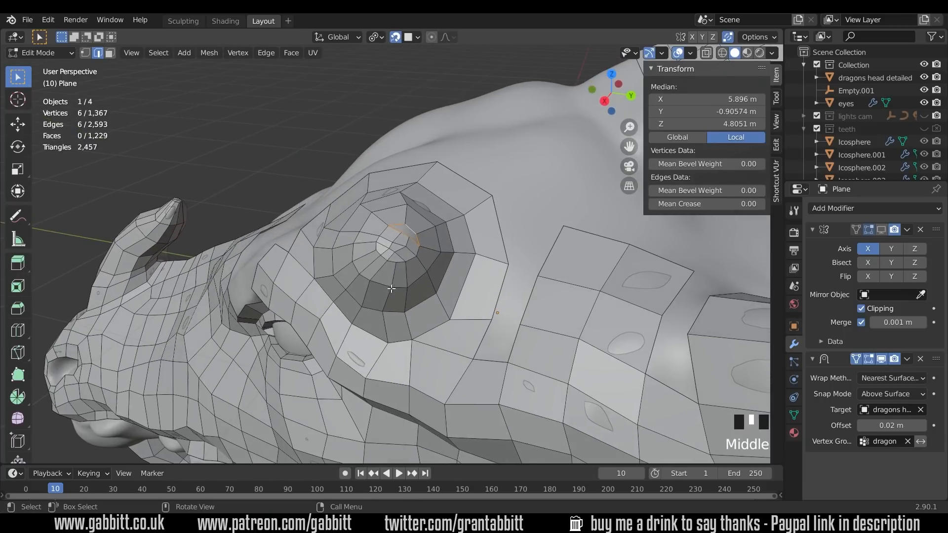
{"action": "key", "text": "ctrl+r"}
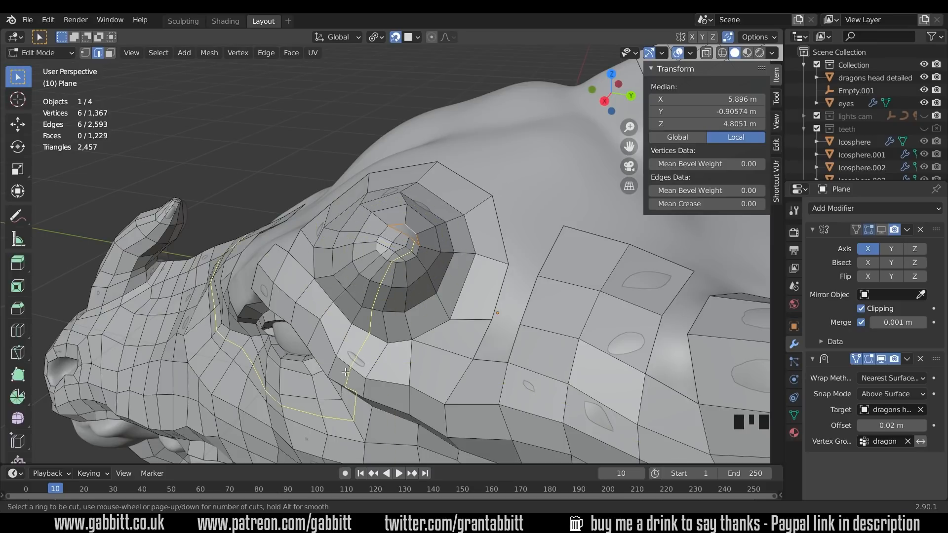
{"action": "key", "text": "Escape"}
{"action": "middle_click_drag", "start_coordinate": [421, 269], "coordinate": [418, 283]}
{"action": "scroll", "coordinate": [418, 282], "scroll_direction": "up", "scroll_amount": 4}
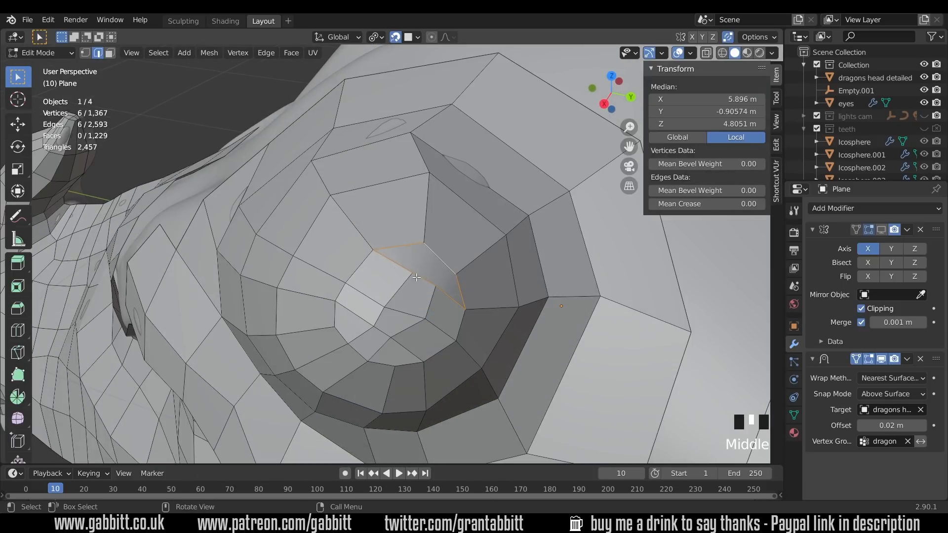
- Close the remaining gap at the bump's peak by merging its two pairs of opposite vertices At Last
{"action": "key", "text": "1"}
{"action": "left_click", "coordinate": [411, 272]}
{"action": "left_click", "coordinate": [424, 243], "text": "shift"}
{"action": "left_click", "coordinate": [411, 273]}
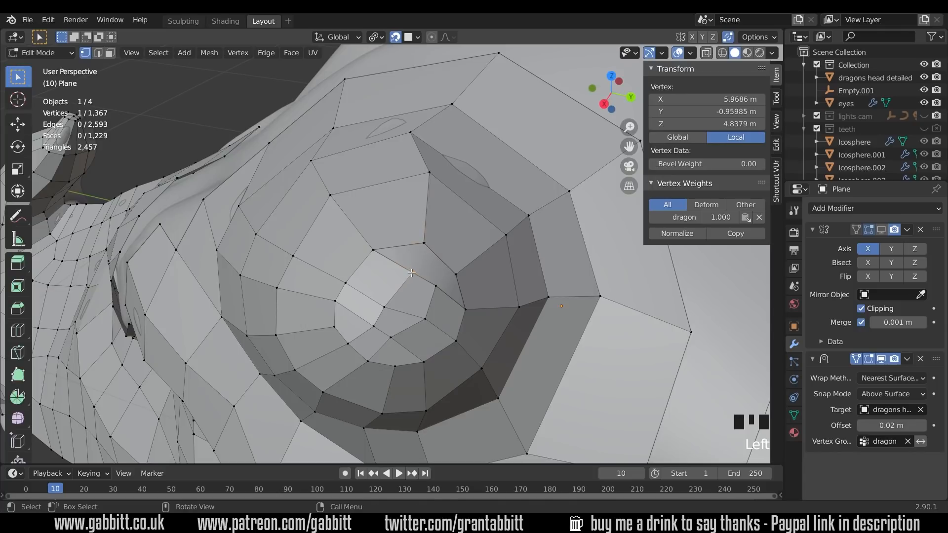
{"action": "key", "text": "m"}
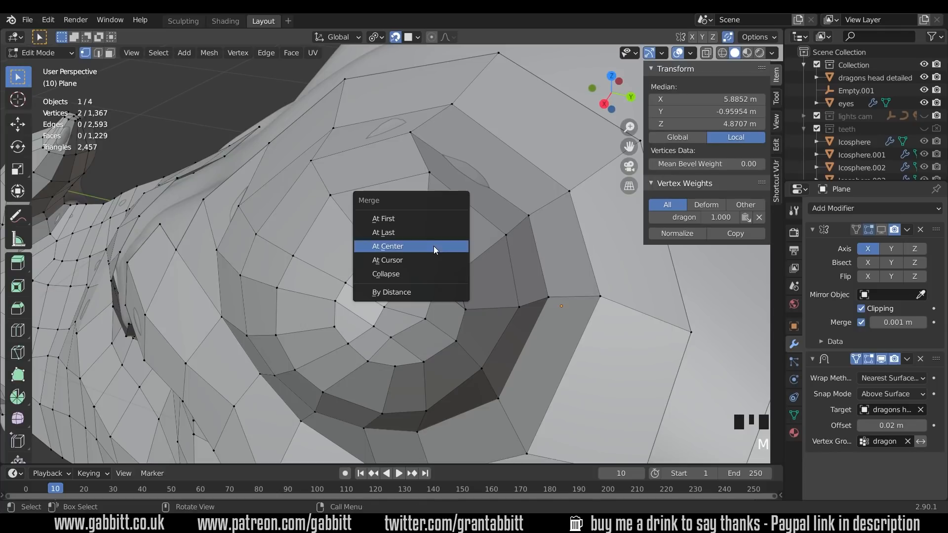
{"action": "left_click", "coordinate": [415, 231]}
{"action": "left_click", "coordinate": [436, 286]}
{"action": "left_click", "coordinate": [456, 274], "text": "shift"}
{"action": "key", "text": "m"}
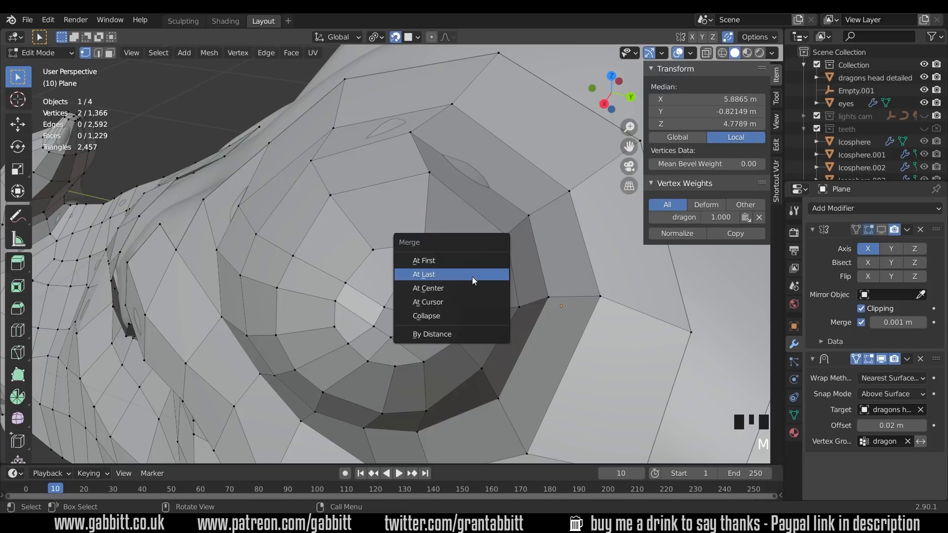
{"action": "left_click", "coordinate": [472, 276]}
- Reposition the vertices around the brow bump's peak to even out the merged quads
{"action": "left_click", "coordinate": [385, 307]}
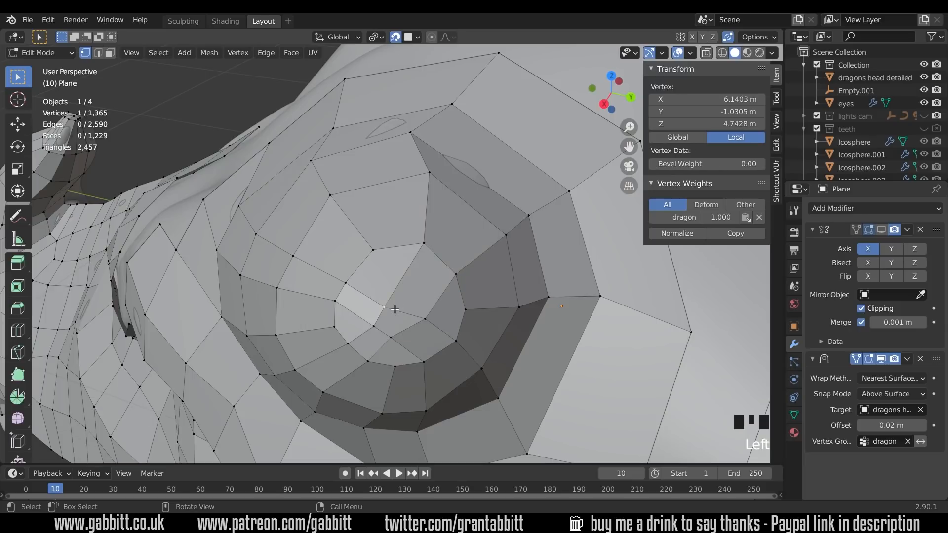
{"action": "key", "text": "g"}
{"action": "left_click", "coordinate": [436, 321]}
{"action": "left_click", "coordinate": [429, 322]}
{"action": "key", "text": "g"}
{"action": "left_click", "coordinate": [442, 304]}
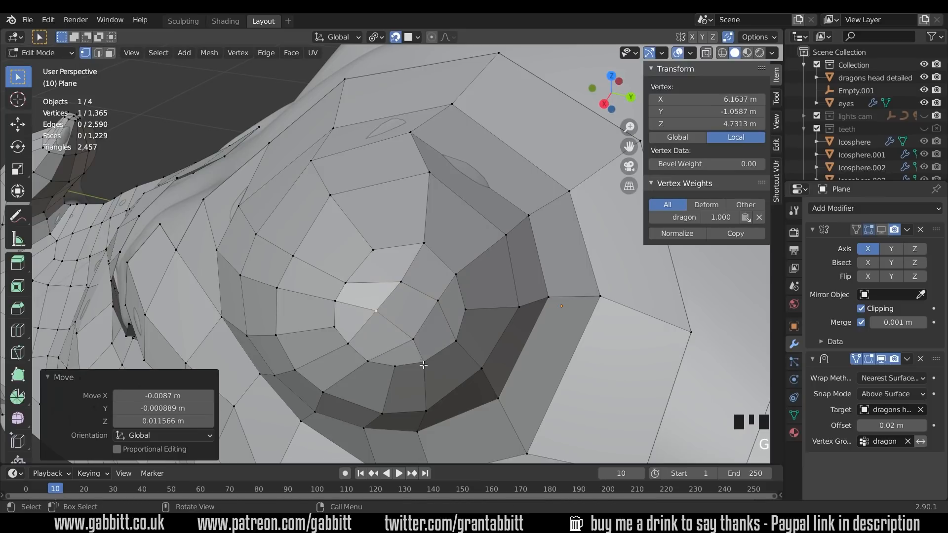
{"action": "left_click", "coordinate": [424, 365]}
{"action": "key", "text": "g"}
{"action": "left_click", "coordinate": [429, 360]}
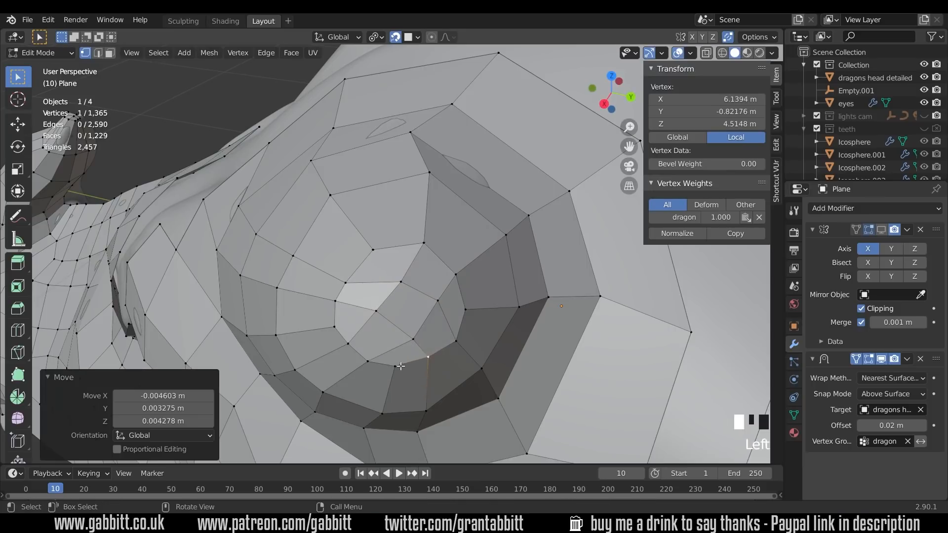
- Preview a loop cut across the head to examine how the edge loops run through the face and horns
{"action": "middle_click_drag", "start_coordinate": [428, 360], "coordinate": [447, 300]}
{"action": "scroll", "coordinate": [460, 316], "scroll_direction": "down", "scroll_amount": 4}
{"action": "scroll", "coordinate": [468, 291], "scroll_direction": "down", "scroll_amount": 4}
{"action": "key", "text": "ctrl+r"}
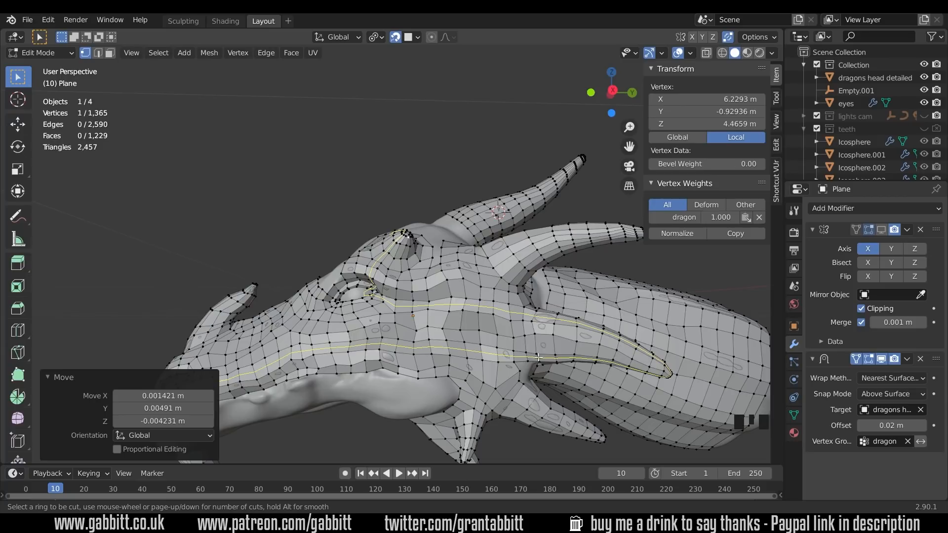
{"action": "key", "text": "Escape"}
- Extrude border edges above the eye and fill faces to extend the mesh along the brow ridge
{"action": "middle_click_drag", "start_coordinate": [503, 342], "coordinate": [474, 381]}
{"action": "scroll", "coordinate": [474, 341], "scroll_direction": "up", "scroll_amount": 2}
{"action": "key", "text": "2"}
{"action": "middle_click_drag", "start_coordinate": [494, 316], "coordinate": [464, 336]}
{"action": "middle_click_drag", "start_coordinate": [523, 320], "coordinate": [588, 316]}
{"action": "key", "text": "e"}
{"action": "left_click", "coordinate": [524, 339]}
{"action": "key", "text": "e"}
{"action": "scroll", "coordinate": [493, 316], "scroll_direction": "up", "scroll_amount": 2}
{"action": "left_click", "coordinate": [474, 316]}
{"action": "key", "text": "f"}
{"action": "key", "text": "f"}
{"action": "middle_click_drag", "start_coordinate": [474, 316], "coordinate": [493, 336]}
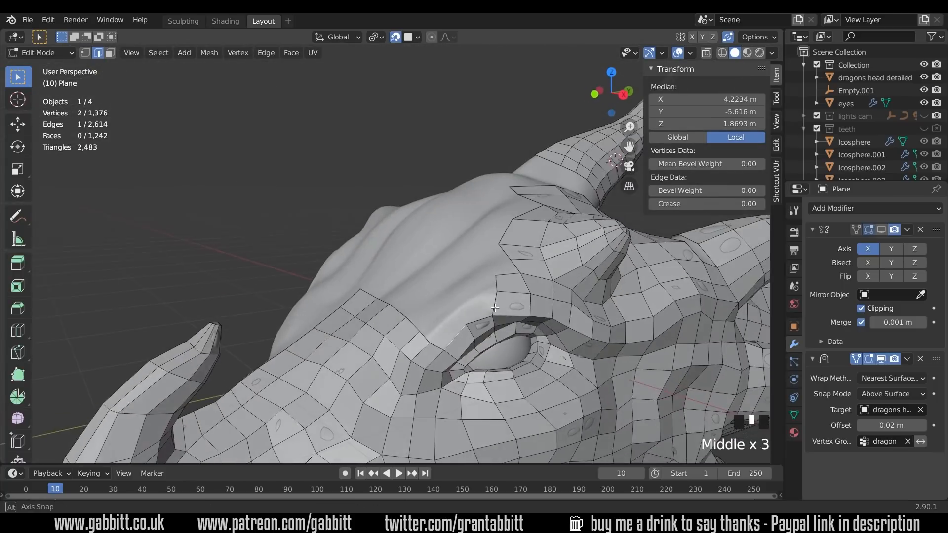
- Reposition the border vertices of the brow ridge mesh above the eye
{"action": "left_click", "coordinate": [495, 298]}
{"action": "key", "text": "1"}
{"action": "left_click", "coordinate": [493, 306]}
{"action": "key", "text": "g"}
{"action": "middle_click_drag", "start_coordinate": [494, 301], "coordinate": [524, 345]}
{"action": "key", "text": "g"}
{"action": "left_click", "coordinate": [530, 251]}
{"action": "middle_click_drag", "start_coordinate": [531, 250], "coordinate": [474, 218]}
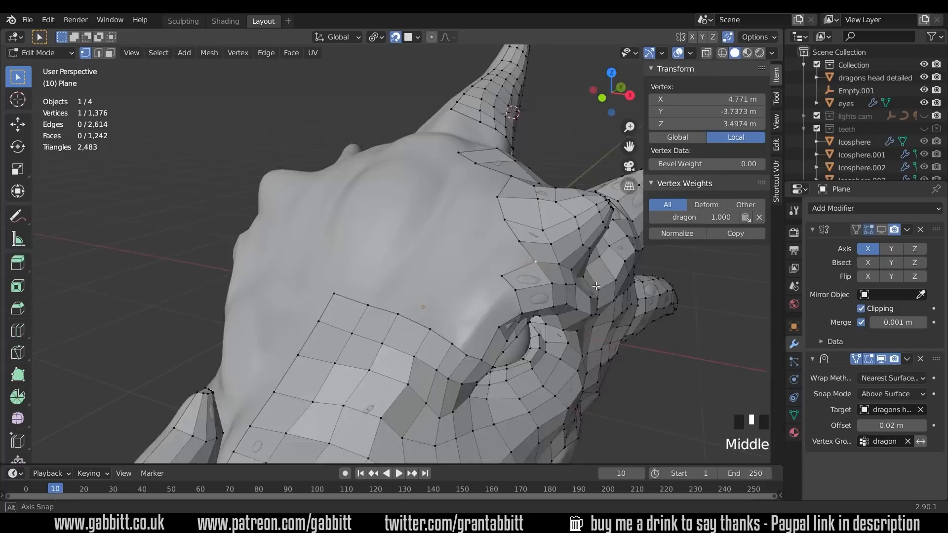
- Extrude a forehead border edge and fill faces to extend the forehead grid toward the brow bump
{"action": "key", "text": "2"}
{"action": "left_click", "coordinate": [395, 351]}
{"action": "key", "text": "e"}
{"action": "left_click", "coordinate": [436, 306]}
{"action": "left_click", "coordinate": [476, 278], "text": "shift"}
{"action": "key", "text": "f"}
{"action": "left_click", "coordinate": [386, 280]}
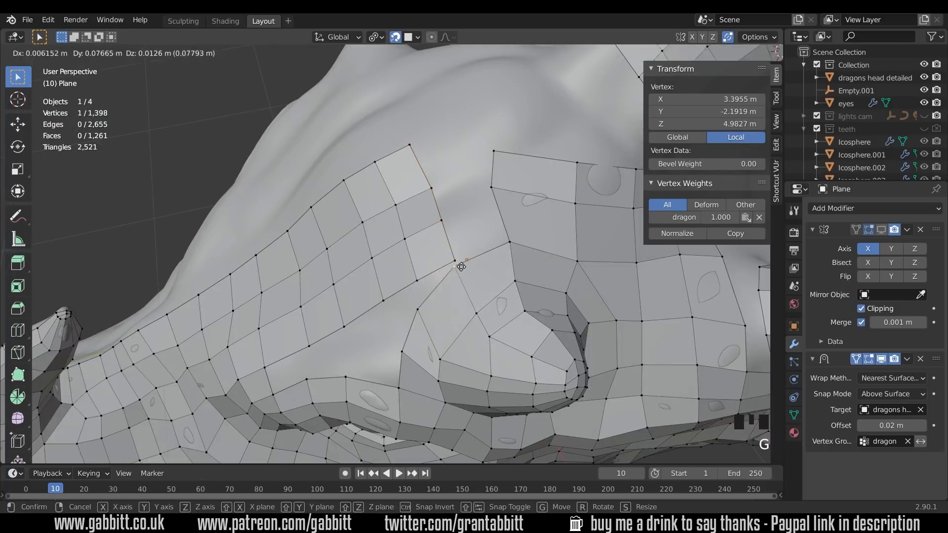
- Fill two faces between the forehead grid and the brow ridge above the eye
{"action": "scroll", "coordinate": [461, 267], "scroll_direction": "down", "scroll_amount": 3}
{"action": "middle_click_drag", "start_coordinate": [478, 392], "coordinate": [380, 300]}
{"action": "key", "text": "2"}
{"action": "left_click", "coordinate": [394, 299]}
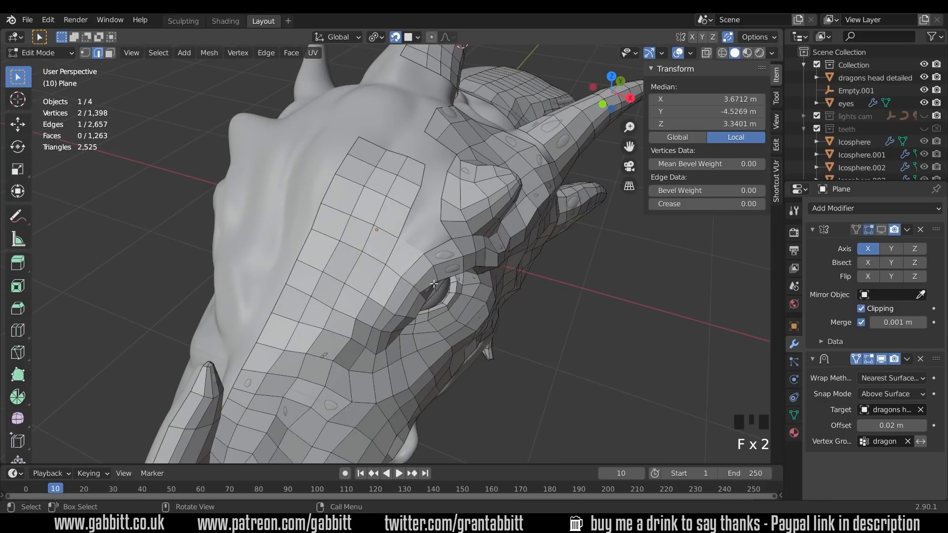
- Fill the five-sided gap beside the brow bump with a face and split it with the Knife
{"action": "middle_click_drag", "start_coordinate": [434, 284], "coordinate": [407, 299]}
{"action": "mouse_move", "coordinate": [434, 254]}
{"action": "middle_mouse_down"}
{"action": "mouse_move", "coordinate": [467, 250]}
{"action": "mouse_move", "coordinate": [431, 268]}
{"action": "middle_mouse_up"}
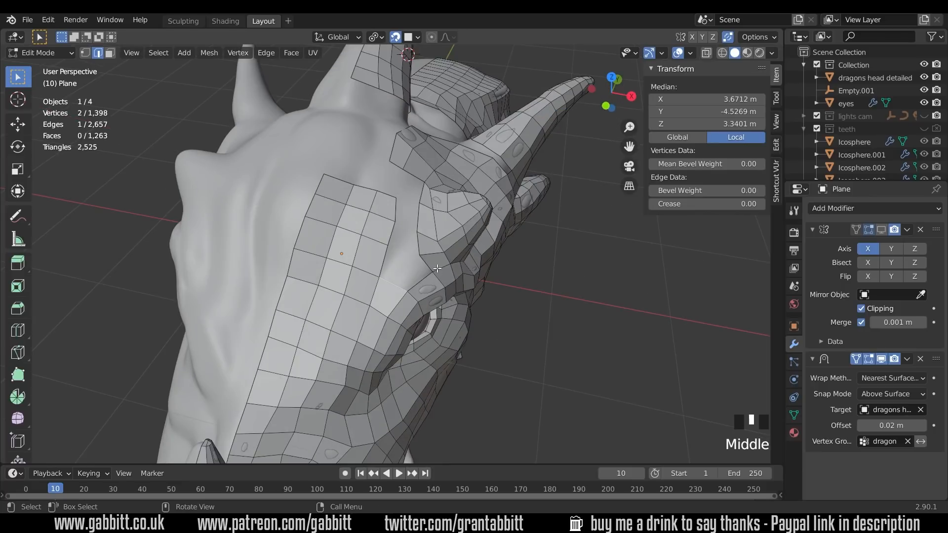
{"action": "key", "text": "1"}
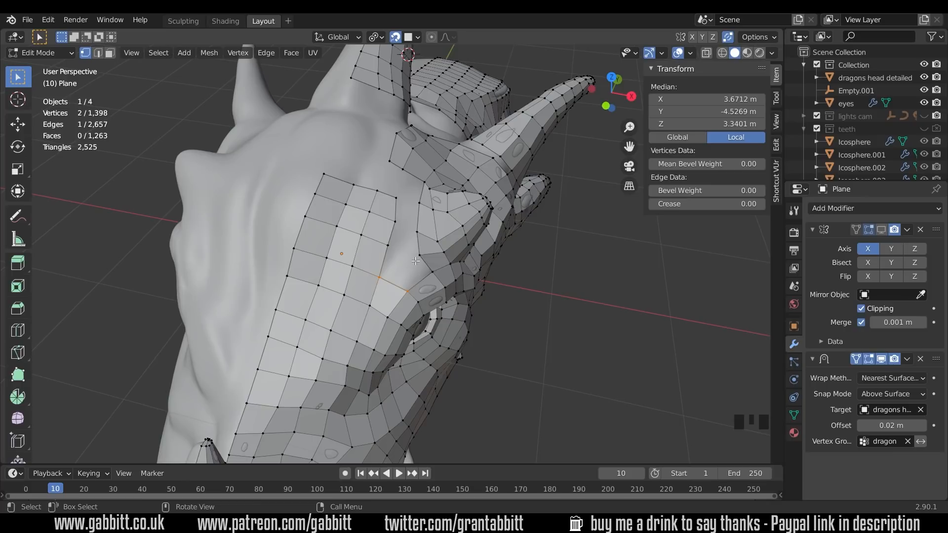
{"action": "key", "text": "2"}
{"action": "left_click", "coordinate": [385, 262], "text": "shift"}
{"action": "left_click", "coordinate": [419, 253], "text": "shift"}
{"action": "middle_click_drag", "start_coordinate": [426, 263], "coordinate": [425, 256]}
{"action": "key", "text": "k"}
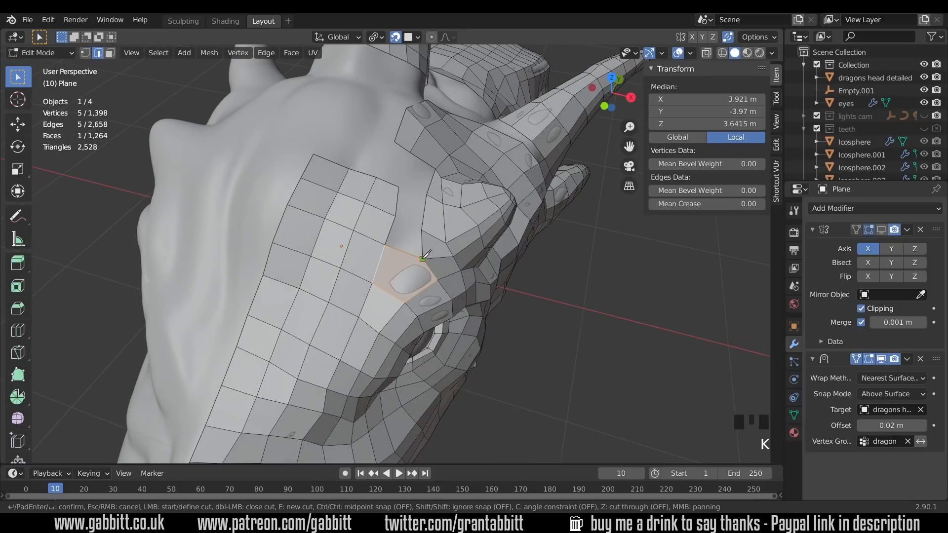
{"action": "left_click", "coordinate": [405, 301]}
{"action": "key", "text": "Return"}
- Add a loop cut beside the split face above the eye and reposition its vertex
{"action": "middle_click_drag", "start_coordinate": [406, 301], "coordinate": [383, 306]}
{"action": "key", "text": "ctrl+r"}
{"action": "left_click", "coordinate": [391, 272]}
{"action": "left_click", "coordinate": [393, 273]}
{"action": "key", "text": "1"}
{"action": "left_click", "coordinate": [411, 277]}
{"action": "key", "text": "g"}
{"action": "left_click", "coordinate": [414, 270]}
- Fill a run of faces to close the gap between the forehead grid and the brow bump
{"action": "key", "text": "2"}
{"action": "left_click", "coordinate": [399, 251]}
{"action": "left_click", "coordinate": [399, 250]}
{"action": "key", "text": "f"}
{"action": "key", "text": "f"}
{"action": "key", "text": "f"}
{"action": "key", "text": "f"}
- Extrude an upper forehead border edge toward the large horn's base, and undo the extra extrusion
{"action": "middle_click_drag", "start_coordinate": [380, 237], "coordinate": [395, 266]}
{"action": "left_click", "coordinate": [401, 247]}
{"action": "key", "text": "e"}
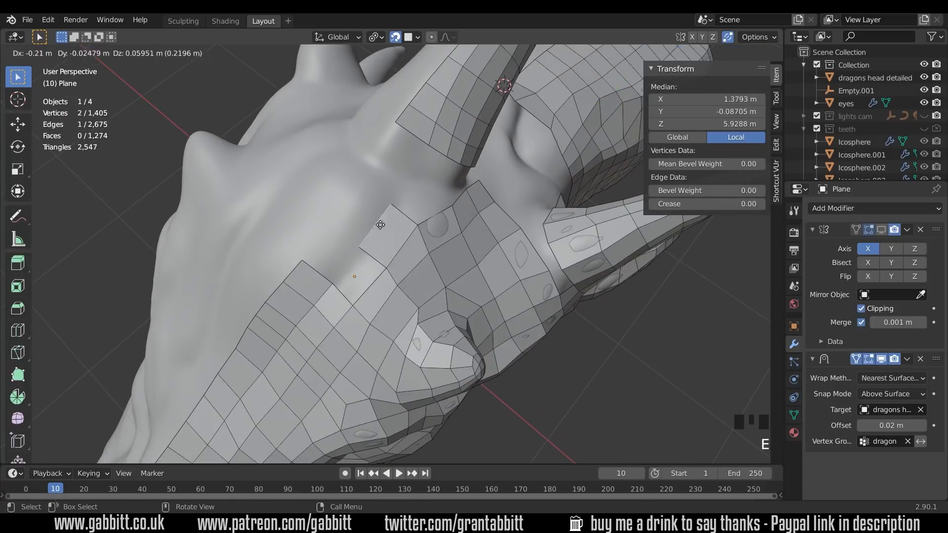
{"action": "left_click", "coordinate": [379, 227]}
{"action": "key", "text": "e"}
{"action": "right_click", "coordinate": [352, 204]}
{"action": "key", "text": "ctrl+z"}
- Enable the Mirror modifier's viewport display and move the forehead's inner border edge paths toward the centre line
{"action": "left_click", "coordinate": [881, 230]}
{"action": "mouse_move", "coordinate": [377, 231]}
{"action": "middle_mouse_down"}
{"action": "mouse_move", "coordinate": [368, 275]}
{"action": "mouse_move", "coordinate": [370, 240]}
{"action": "middle_mouse_up"}
{"action": "left_click", "coordinate": [367, 275], "text": "shift"}
{"action": "left_click", "coordinate": [337, 366]}
{"action": "left_click", "coordinate": [381, 238], "text": "ctrl"}
{"action": "key", "text": "g"}
{"action": "left_click", "coordinate": [351, 244]}
{"action": "left_click", "coordinate": [397, 366]}
{"action": "left_click", "coordinate": [422, 251], "text": "ctrl"}
{"action": "key", "text": "g"}
{"action": "left_click", "coordinate": [407, 251]}
- Add a loop cut through the forehead faces near the large horn and reposition the selection beside the gap
{"action": "middle_click_drag", "start_coordinate": [439, 228], "coordinate": [462, 257], "text": "shift"}
{"action": "key", "text": "ctrl+r"}
{"action": "left_click", "coordinate": [420, 245]}
{"action": "right_click", "coordinate": [420, 245]}
{"action": "key", "text": "g"}
{"action": "left_click", "coordinate": [411, 251]}
- Fill the remaining gap at the top of the forehead with faces up to the centre line
{"action": "key", "text": "f"}
{"action": "key", "text": "f"}
{"action": "key", "text": "f"}
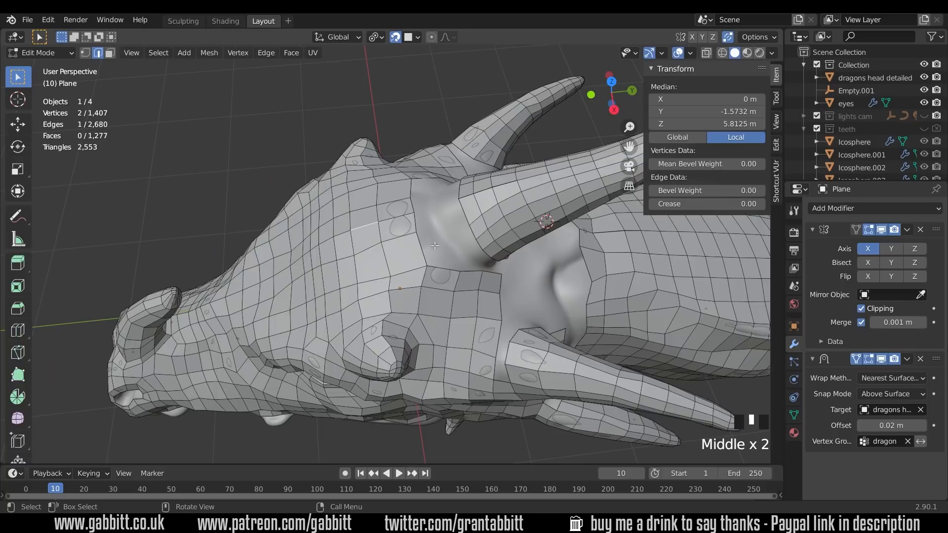
- Hide the retopology mesh to examine the sculpt's forehead beneath it, and bring the mesh back for editing
{"action": "key", "text": "Tab"}
{"action": "middle_click_drag", "start_coordinate": [435, 250], "coordinate": [445, 235]}
{"action": "key", "text": "h"}
{"action": "scroll", "coordinate": [389, 256], "scroll_direction": "up", "scroll_amount": 2}
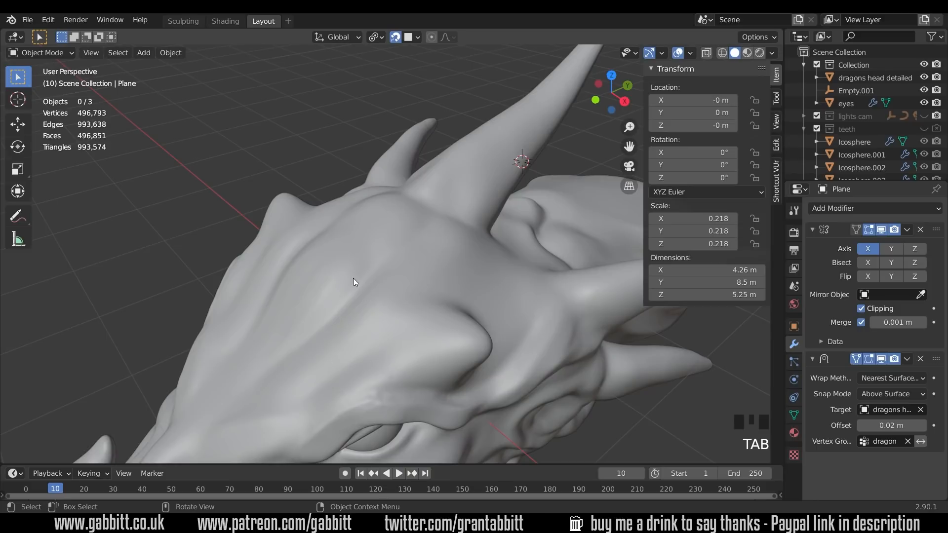
{"action": "key", "text": "alt+h"}
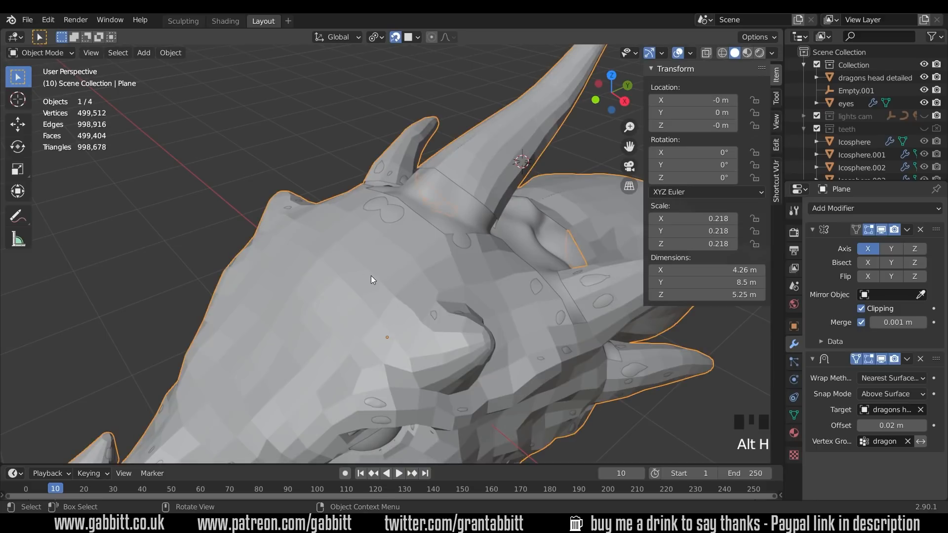
{"action": "key", "text": "Tab"}
- Cut a new edge line down the forehead from the border below the large horn with the Knife
{"action": "middle_click_drag", "start_coordinate": [371, 276], "coordinate": [389, 283]}
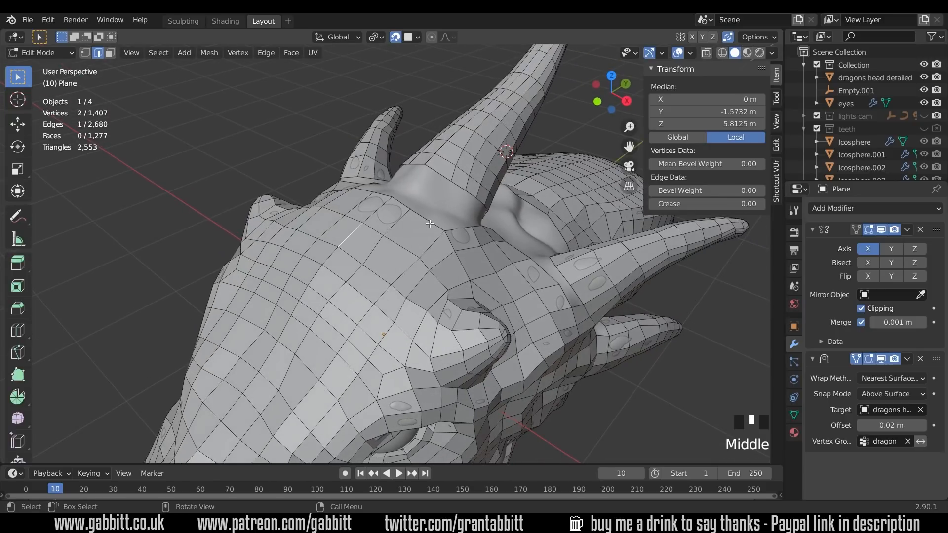
{"action": "key", "text": "k"}
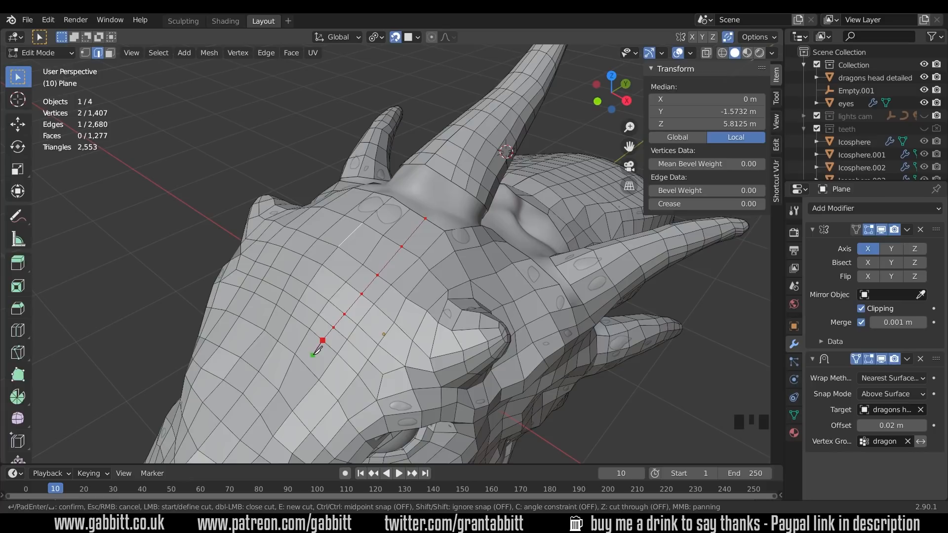
{"action": "key", "text": "Return"}
{"action": "key", "text": "k"}
{"action": "left_click", "coordinate": [318, 379]}
{"action": "key", "text": "Return"}
{"action": "mouse_move", "coordinate": [374, 325]}
{"action": "middle_mouse_down"}
{"action": "mouse_move", "coordinate": [413, 259]}
{"action": "mouse_move", "coordinate": [389, 316]}
{"action": "mouse_move", "coordinate": [417, 257]}
{"action": "mouse_move", "coordinate": [390, 242]}
{"action": "mouse_move", "coordinate": [363, 316]}
{"action": "middle_mouse_up"}
- Reposition individual vertices behind the brow bump and near the horn bases to even out the quads
{"action": "key", "text": "alt+a"}
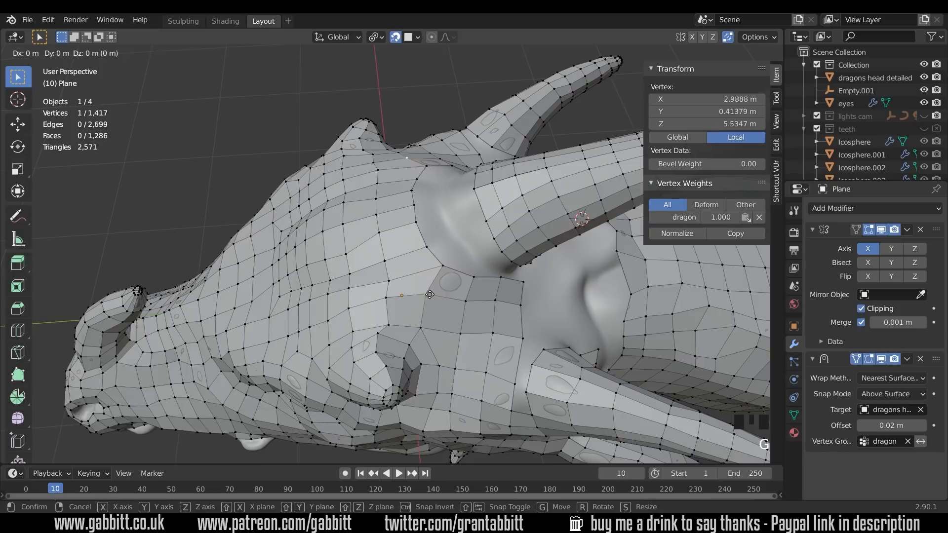
{"action": "middle_click_drag", "start_coordinate": [457, 277], "coordinate": [444, 353]}
{"action": "left_click", "coordinate": [427, 344]}
{"action": "key", "text": "g"}
{"action": "left_click", "coordinate": [407, 354]}
{"action": "left_click", "coordinate": [497, 316]}
{"action": "key", "text": "g"}
{"action": "left_click", "coordinate": [460, 296]}
{"action": "left_click", "coordinate": [363, 334]}
{"action": "key", "text": "g"}
{"action": "left_click", "coordinate": [358, 334]}
{"action": "left_click", "coordinate": [383, 368]}
{"action": "key", "text": "g"}
{"action": "left_click", "coordinate": [367, 377]}
{"action": "left_click", "coordinate": [369, 408]}
{"action": "key", "text": "g"}
{"action": "left_click", "coordinate": [364, 401]}
{"action": "middle_click_drag", "start_coordinate": [385, 395], "coordinate": [575, 301]}
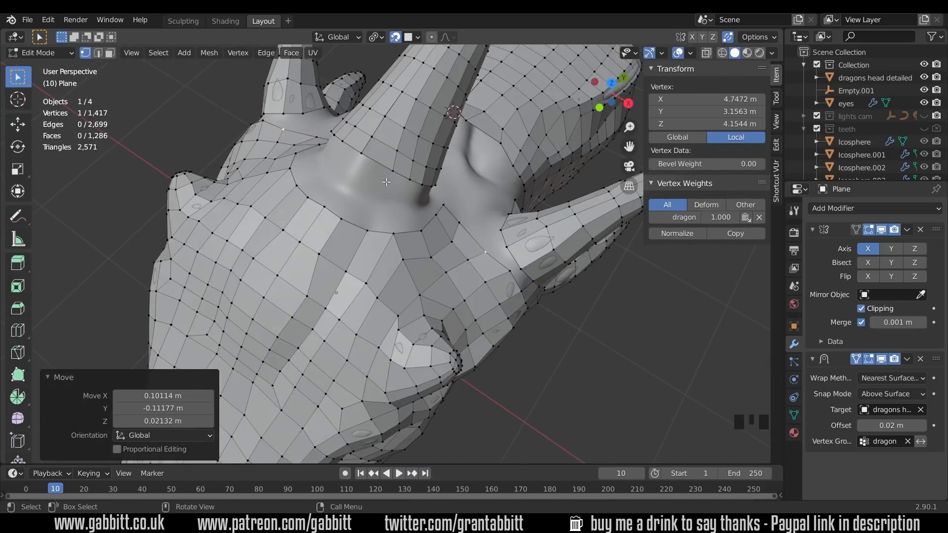
- Reposition vertices bordering the open gap at the base of the large horn to even out the quads
{"action": "left_click", "coordinate": [427, 181]}
{"action": "key", "text": "g"}
{"action": "left_click", "coordinate": [424, 183]}
{"action": "middle_click_drag", "start_coordinate": [424, 183], "coordinate": [442, 138]}
{"action": "left_click", "coordinate": [346, 159]}
{"action": "key", "text": "g"}
{"action": "middle_click_drag", "start_coordinate": [348, 162], "coordinate": [454, 217]}
{"action": "left_click", "coordinate": [383, 184]}
{"action": "key", "text": "g"}
{"action": "left_click", "coordinate": [403, 172]}
- Adjust more border vertices beside the large horn and toward the side horn for smoother edge flow
{"action": "key", "text": "g"}
{"action": "left_click", "coordinate": [413, 181]}
{"action": "left_click", "coordinate": [438, 189]}
{"action": "key", "text": "g"}
{"action": "left_click", "coordinate": [430, 196]}
{"action": "left_click", "coordinate": [446, 268]}
{"action": "key", "text": "g"}
{"action": "left_click", "coordinate": [429, 255]}
{"action": "key", "text": "g"}
{"action": "left_click", "coordinate": [420, 248]}
- Turn off the Mirror modifier's viewport display and reposition vertices on the border near the horn base
{"action": "left_click", "coordinate": [870, 229]}
{"action": "left_click", "coordinate": [870, 229]}
{"action": "left_click", "coordinate": [870, 229]}
{"action": "left_click", "coordinate": [869, 229]}
{"action": "left_click", "coordinate": [881, 229]}
{"action": "middle_click_drag", "start_coordinate": [469, 279], "coordinate": [483, 257]}
{"action": "scroll", "coordinate": [415, 246], "scroll_direction": "down", "scroll_amount": 5}
{"action": "scroll", "coordinate": [416, 246], "scroll_direction": "up", "scroll_amount": 5}
{"action": "key", "text": "g"}
{"action": "left_click", "coordinate": [306, 201]}
{"action": "key", "text": "g"}
{"action": "left_click", "coordinate": [315, 200]}
- Extrude edges from the open border behind the large horn to extend the mesh over the sculpt
{"action": "key", "text": "2"}
{"action": "key", "text": "2"}
{"action": "left_click", "coordinate": [447, 288]}
{"action": "key", "text": "g"}
{"action": "key", "text": "1"}
{"action": "key", "text": "g"}
{"action": "key", "text": "e"}
{"action": "left_click", "coordinate": [481, 316]}
{"action": "key", "text": "2"}
{"action": "left_click", "coordinate": [423, 285]}
{"action": "key", "text": "e"}
{"action": "left_click", "coordinate": [508, 316]}
- Move the extruded vertices behind the large horn into line with the surrounding quads
{"action": "key", "text": "g"}
{"action": "key", "text": "1"}
{"action": "key", "text": "g"}
{"action": "key", "text": "g"}
{"action": "left_click", "coordinate": [463, 264]}
{"action": "key", "text": "g"}
{"action": "left_click", "coordinate": [398, 244]}
{"action": "key", "text": "g"}
{"action": "left_click", "coordinate": [430, 257]}
{"action": "key", "text": "g"}
- Fill the gap around the large horn's base with a run of faces and restore the Mirror modifier's viewport display
{"action": "key", "text": "2"}
{"action": "key", "text": "f"}
{"action": "key", "text": "f"}
{"action": "key", "text": "f"}
{"action": "key", "text": "f"}
{"action": "key", "text": "f"}
{"action": "key", "text": "f"}
{"action": "key", "text": "f"}
{"action": "key", "text": "f"}
{"action": "key", "text": "f"}
{"action": "left_click", "coordinate": [881, 230]}
- Extrude the border edge at the back of the head to the centre line and fill the adjoining face
{"action": "left_click", "coordinate": [461, 279]}
{"action": "key", "text": "1"}
{"action": "left_click", "coordinate": [465, 274]}
{"action": "key", "text": "2"}
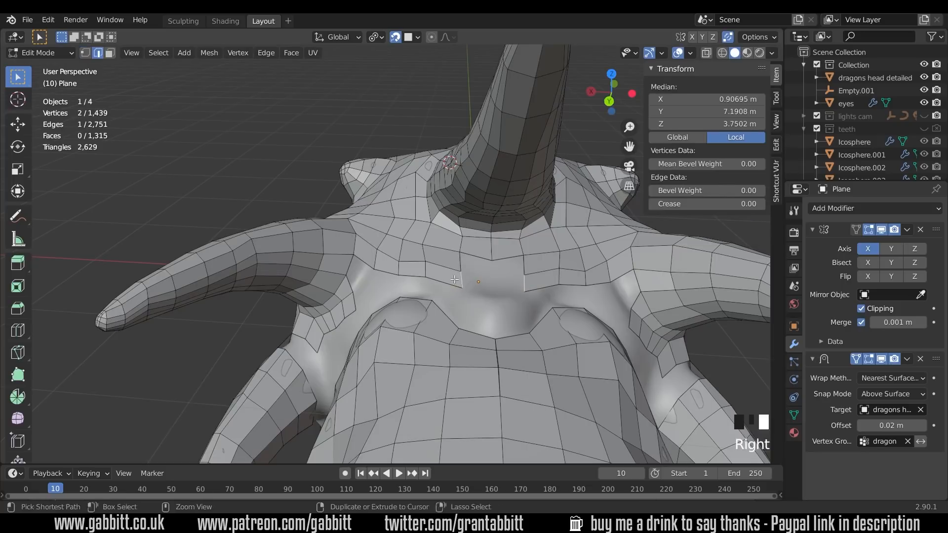
{"action": "key", "text": "e"}
{"action": "left_click", "coordinate": [495, 291]}
{"action": "key", "text": "f"}
- Extrude a vertex from the border behind the head, merge it, and fill the remaining gap toward the neck
{"action": "middle_click_drag", "start_coordinate": [495, 296], "coordinate": [495, 345]}
{"action": "key", "text": "1"}
{"action": "key", "text": "e"}
{"action": "middle_click_drag", "start_coordinate": [442, 316], "coordinate": [390, 257]}
{"action": "left_click", "coordinate": [459, 286]}
{"action": "key", "text": "alt+m"}
{"action": "key", "text": "2"}
{"action": "left_click", "coordinate": [434, 276]}
{"action": "key", "text": "f"}
{"action": "scroll", "coordinate": [395, 286], "scroll_direction": "up", "scroll_amount": 2}
{"action": "key", "text": "f"}
- Reposition a border vertex at the edge of the gap behind the curved side horn
{"action": "key", "text": "1"}
{"action": "left_click", "coordinate": [385, 287]}
{"action": "key", "text": "g"}
{"action": "left_click", "coordinate": [370, 295]}
- Extrude a vertex into the gap below the curved side horn, adjust its position, and fill faces toward the neck
{"action": "key", "text": "2"}
{"action": "left_click", "coordinate": [395, 247]}
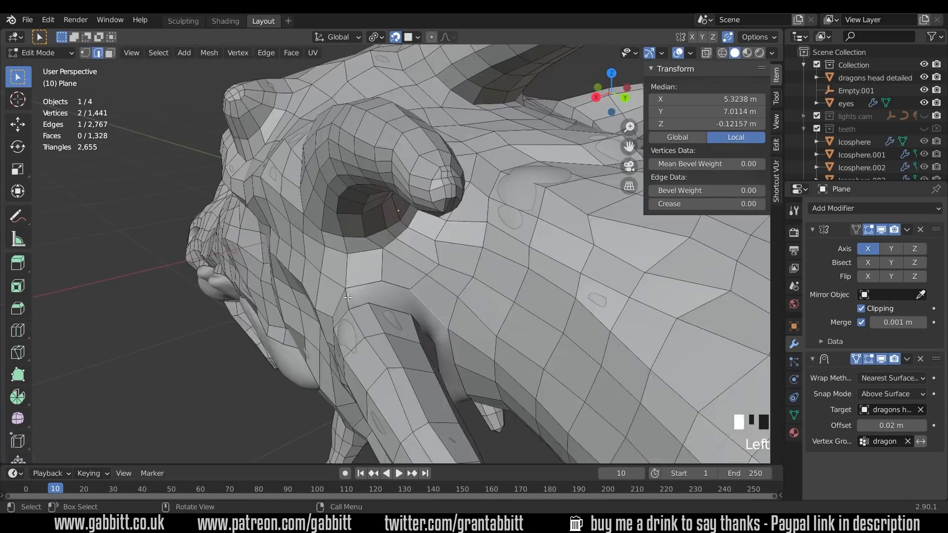
{"action": "key", "text": "1"}
{"action": "key", "text": "e"}
{"action": "left_click", "coordinate": [410, 296]}
{"action": "key", "text": "g"}
{"action": "left_click", "coordinate": [370, 323]}
{"action": "key", "text": "f"}
{"action": "key", "text": "2"}
{"action": "middle_click_drag", "start_coordinate": [370, 323], "coordinate": [445, 316]}
{"action": "key", "text": "1"}
{"action": "key", "text": "g"}
{"action": "key", "text": "g"}
- Examine the gap between the side horns and the neck, and preview a loop cut around the lower side horn
{"action": "middle_click_drag", "start_coordinate": [512, 406], "coordinate": [537, 398]}
{"action": "middle_click_drag", "start_coordinate": [552, 356], "coordinate": [391, 190]}
{"action": "middle_click_drag", "start_coordinate": [380, 285], "coordinate": [392, 267]}
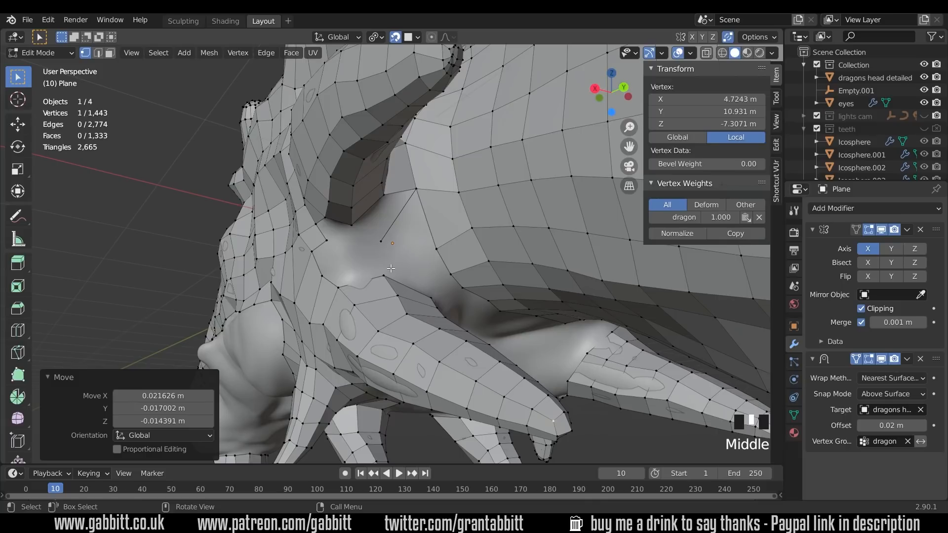
{"action": "scroll", "coordinate": [392, 257], "scroll_direction": "up", "scroll_amount": 3}
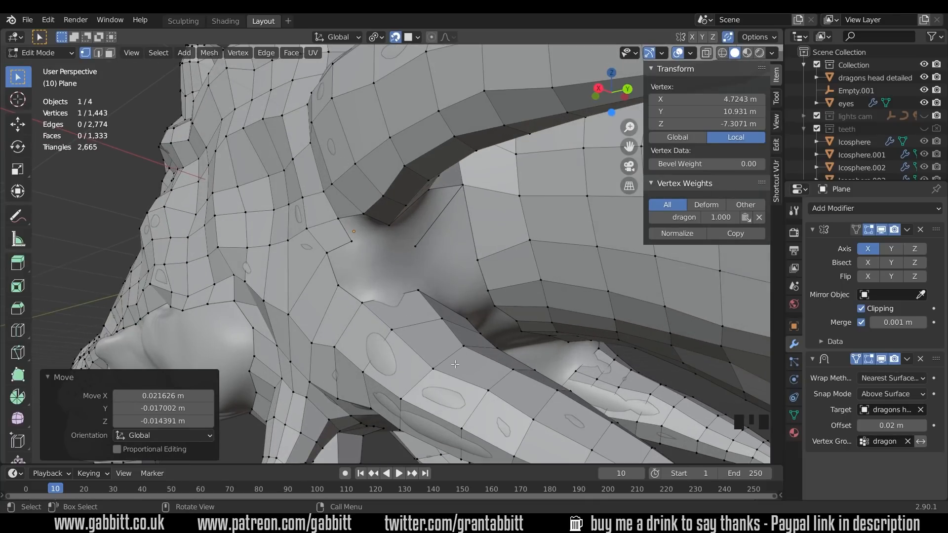
{"action": "middle_click_drag", "start_coordinate": [438, 326], "coordinate": [382, 271]}
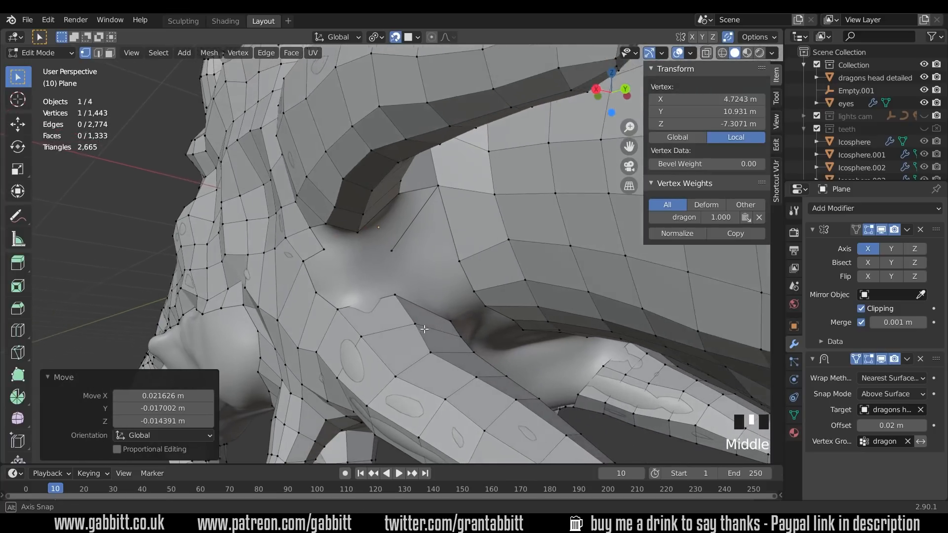
{"action": "scroll", "coordinate": [376, 265], "scroll_direction": "up", "scroll_amount": 2}
{"action": "middle_click_drag", "start_coordinate": [472, 310], "coordinate": [365, 307]}
{"action": "scroll", "coordinate": [454, 296], "scroll_direction": "down", "scroll_amount": 3}
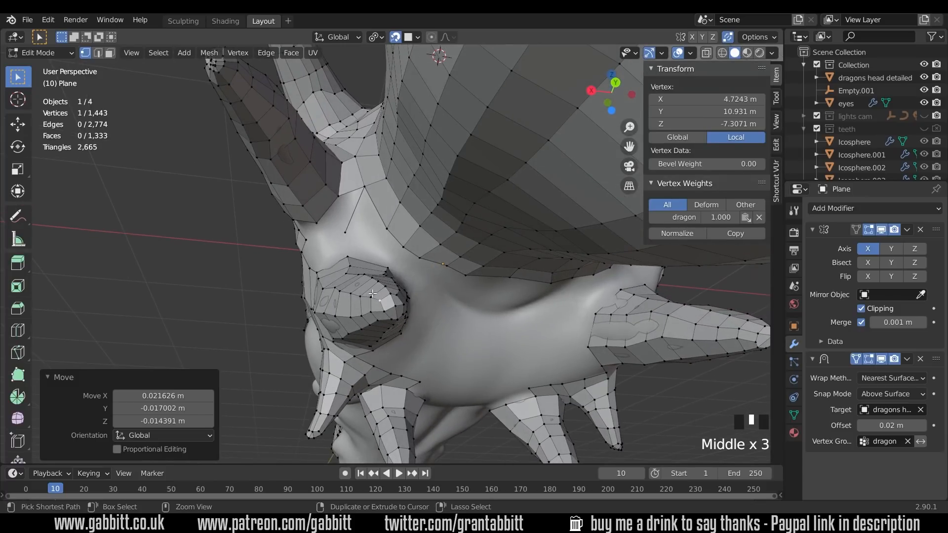
{"action": "key", "text": "ctrl+r"}
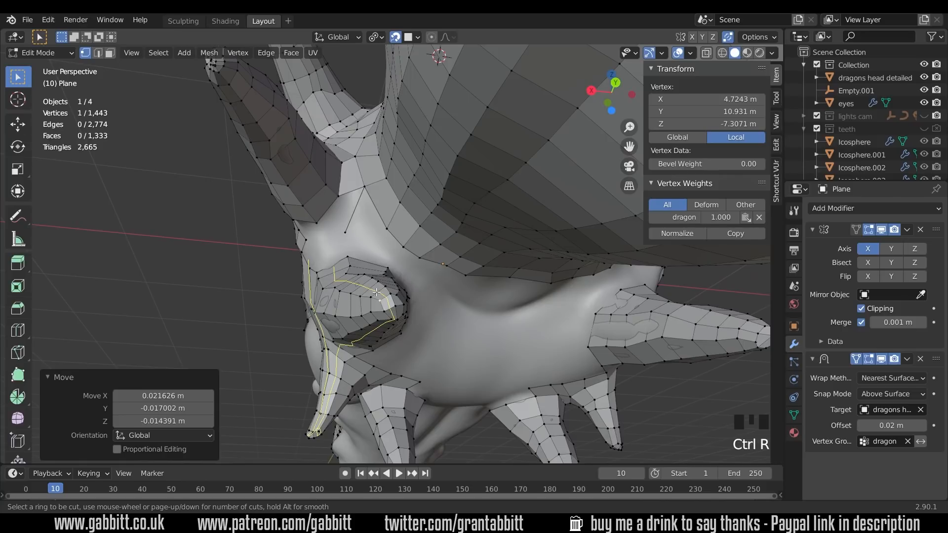
{"action": "right_click", "coordinate": [377, 292]}
{"action": "middle_click_drag", "start_coordinate": [350, 308], "coordinate": [421, 289]}
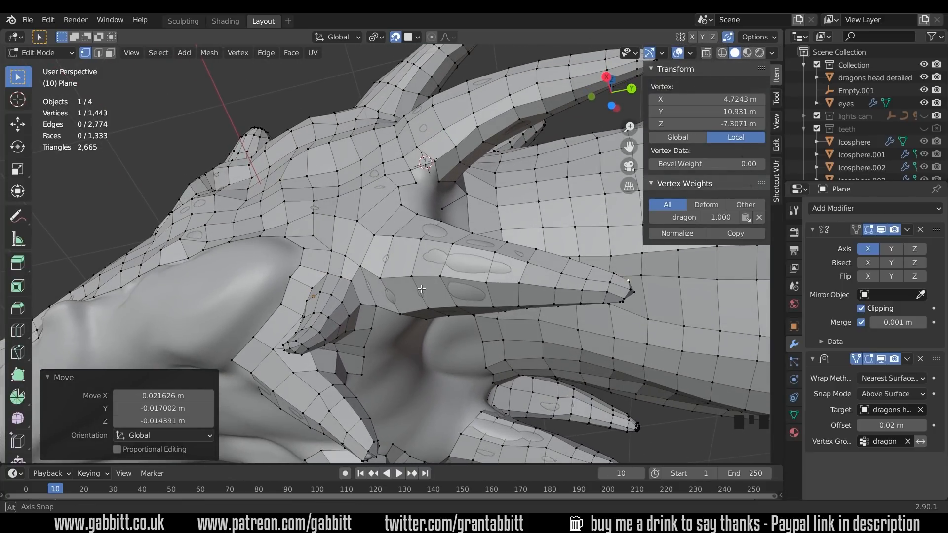
- Delete the face at the underside of the lower side horn's base and add a loop cut along that horn
{"action": "key", "text": "3"}
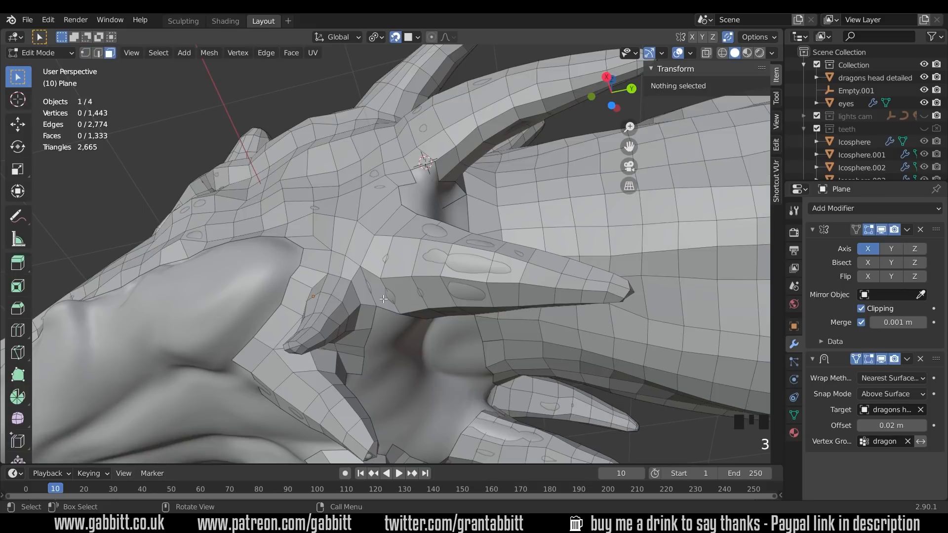
{"action": "left_click", "coordinate": [392, 299]}
{"action": "key", "text": "Delete"}
{"action": "left_click", "coordinate": [392, 299]}
{"action": "mouse_move", "coordinate": [393, 298]}
{"action": "middle_mouse_down"}
{"action": "mouse_move", "coordinate": [468, 286]}
{"action": "mouse_move", "coordinate": [463, 310]}
{"action": "mouse_move", "coordinate": [385, 320]}
{"action": "mouse_move", "coordinate": [449, 336]}
{"action": "mouse_move", "coordinate": [399, 306]}
{"action": "middle_mouse_up"}
{"action": "key", "text": "ctrl+r"}
{"action": "left_click", "coordinate": [468, 287]}
- Fill the opening between the lower side horn's base and the small horn beneath it with faces
{"action": "key", "text": "1"}
{"action": "left_click", "coordinate": [342, 267]}
{"action": "key", "text": "f"}
{"action": "key", "text": "2"}
{"action": "left_click", "coordinate": [345, 268]}
{"action": "key", "text": "f"}
{"action": "middle_click_drag", "start_coordinate": [407, 341], "coordinate": [414, 303]}
{"action": "scroll", "coordinate": [385, 298], "scroll_direction": "up", "scroll_amount": 3}
{"action": "middle_click_drag", "start_coordinate": [340, 292], "coordinate": [341, 276]}
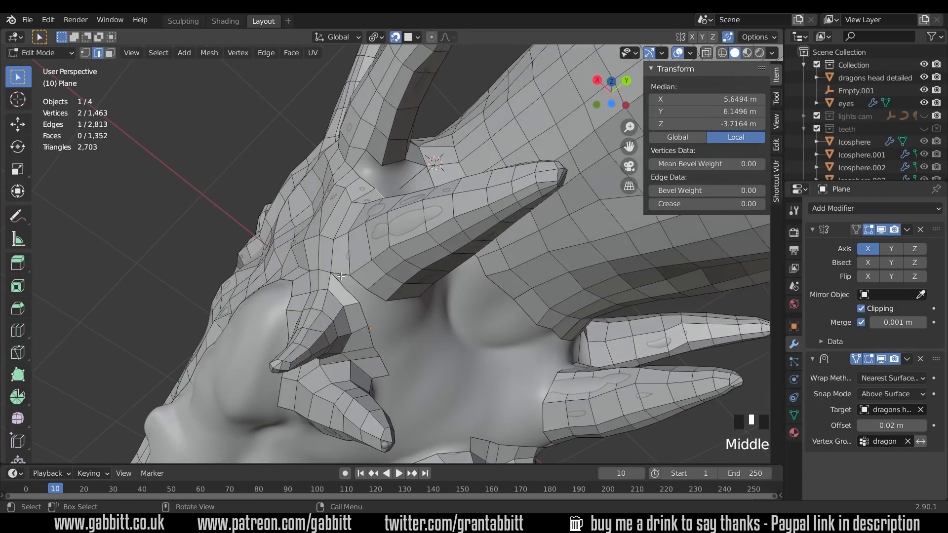
{"action": "middle_click_drag", "start_coordinate": [397, 328], "coordinate": [372, 352]}
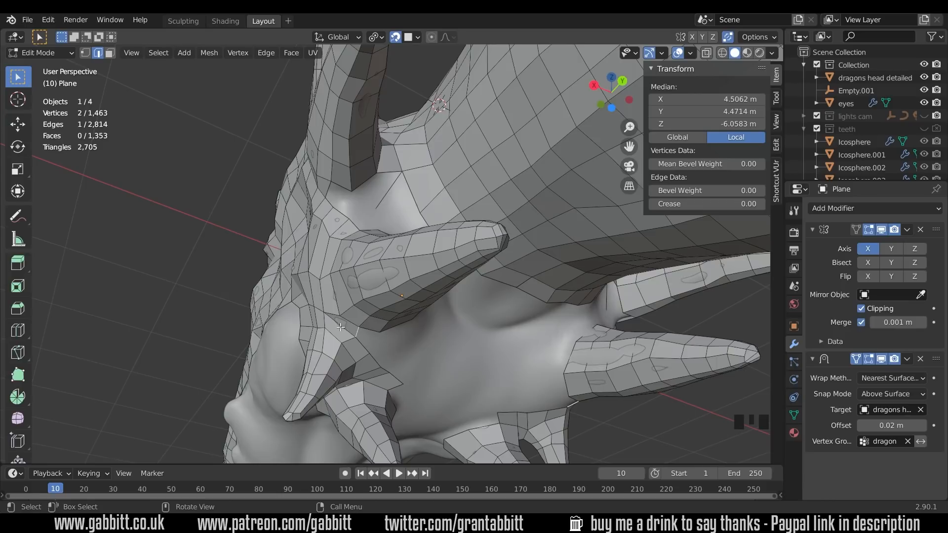
- Reposition vertices where the lower side horn meets the small horn beneath it to even out the quads
{"action": "key", "text": "1"}
{"action": "key", "text": "g"}
{"action": "middle_click_drag", "start_coordinate": [389, 306], "coordinate": [358, 287]}
{"action": "key", "text": "g"}
{"action": "left_click", "coordinate": [350, 329]}
{"action": "left_click", "coordinate": [359, 326], "text": "ctrl"}
{"action": "key", "text": "g"}
{"action": "left_click", "coordinate": [398, 318], "text": "ctrl"}
{"action": "key", "text": "g"}
{"action": "left_click", "coordinate": [398, 311], "text": "ctrl"}
{"action": "key", "text": "g"}
- Shift vertices around the upper part of the lower side horn's base for even spacing
{"action": "left_click", "coordinate": [342, 299]}
{"action": "key", "text": "g"}
{"action": "left_click", "coordinate": [346, 247]}
{"action": "key", "text": "g"}
{"action": "left_click", "coordinate": [356, 247]}
- Reposition vertices between the upper side horn and the lower side horn to even out the quads
{"action": "middle_click_drag", "start_coordinate": [355, 247], "coordinate": [345, 198]}
{"action": "left_click", "coordinate": [408, 226]}
{"action": "key", "text": "g"}
{"action": "left_click", "coordinate": [405, 232]}
{"action": "left_click", "coordinate": [301, 161], "text": "shift"}
{"action": "key", "text": "g"}
{"action": "middle_click_drag", "start_coordinate": [395, 217], "coordinate": [361, 243]}
{"action": "key", "text": "g"}
{"action": "left_click", "coordinate": [390, 207]}
{"action": "scroll", "coordinate": [361, 244], "scroll_direction": "up", "scroll_amount": 2}
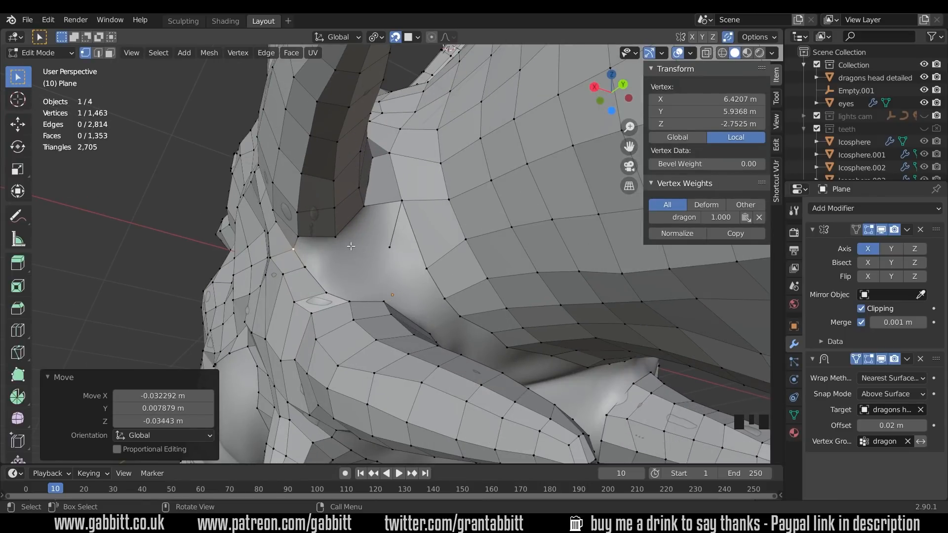
- Delete the stray edges hanging from the neck mesh beside the upper side horn's base
{"action": "left_click", "coordinate": [365, 207]}
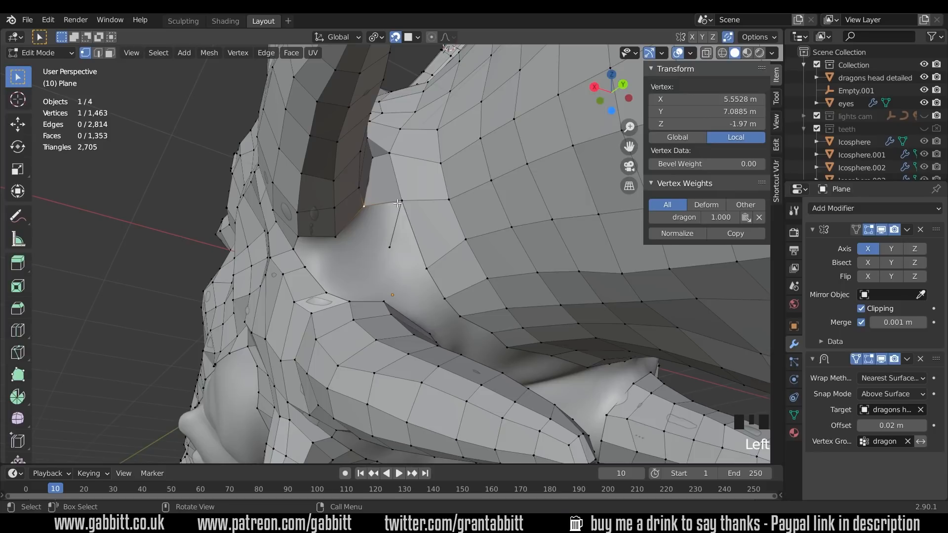
{"action": "key", "text": "2"}
{"action": "left_click", "coordinate": [391, 195]}
{"action": "key", "text": "Delete"}
{"action": "left_click", "coordinate": [391, 195]}
{"action": "key", "text": "2"}
{"action": "left_click", "coordinate": [395, 224]}
{"action": "key", "text": "Delete"}
{"action": "left_click", "coordinate": [394, 217]}
- Extrude an edge from the underside of the upper side horn's base and fill the adjoining faces
{"action": "middle_click_drag", "start_coordinate": [368, 220], "coordinate": [379, 249]}
{"action": "left_click", "coordinate": [345, 236]}
{"action": "key", "text": "e"}
{"action": "left_click", "coordinate": [362, 245]}
{"action": "left_click", "coordinate": [358, 233]}
{"action": "key", "text": "f"}
{"action": "left_click", "coordinate": [334, 266]}
{"action": "key", "text": "f"}
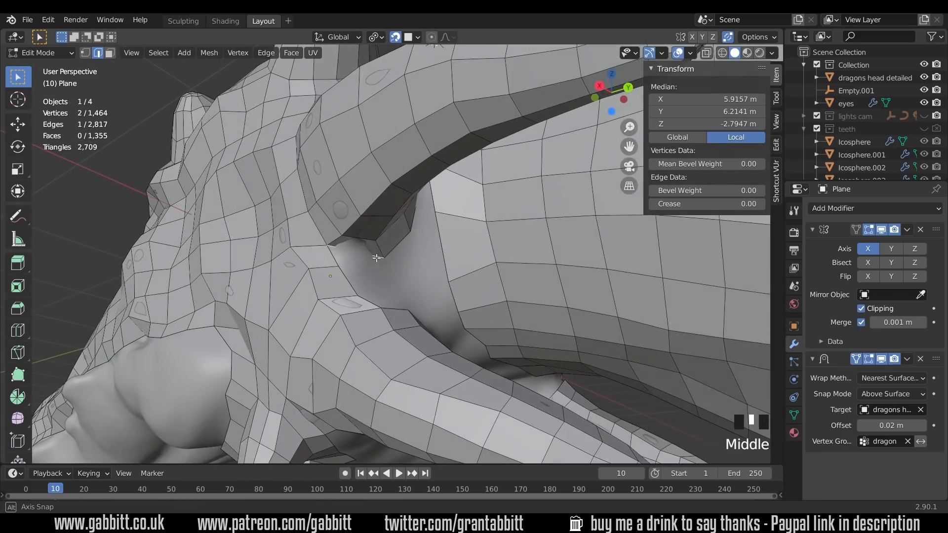
{"action": "mouse_move", "coordinate": [311, 209]}
{"action": "middle_mouse_down"}
{"action": "mouse_move", "coordinate": [322, 286]}
{"action": "mouse_move", "coordinate": [229, 212]}
{"action": "mouse_move", "coordinate": [324, 218]}
{"action": "middle_mouse_up"}
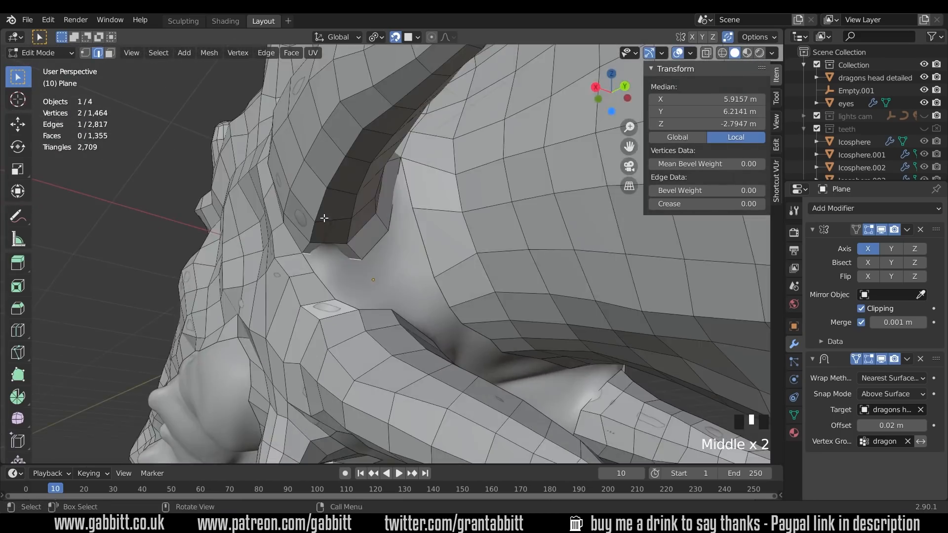
{"action": "key", "text": "ctrl+r"}
{"action": "left_click", "coordinate": [353, 250]}
{"action": "middle_click_drag", "start_coordinate": [353, 250], "coordinate": [367, 191]}
{"action": "key", "text": "ctrl+z"}
- Move vertices at the upper side horn's base and the facing edge of the lower side horn for even spacing
{"action": "middle_click_drag", "start_coordinate": [397, 234], "coordinate": [321, 285]}
{"action": "key", "text": "1"}
{"action": "left_click", "coordinate": [335, 235]}
{"action": "key", "text": "g"}
{"action": "left_click", "coordinate": [339, 237]}
{"action": "left_click", "coordinate": [321, 273]}
{"action": "key", "text": "g"}
{"action": "left_click", "coordinate": [324, 280]}
{"action": "left_click", "coordinate": [296, 278]}
{"action": "key", "text": "g"}
{"action": "left_click", "coordinate": [298, 288]}
- Merge two vertices where the upper side horn's base meets the neck and extrude an edge into the gap
{"action": "left_click", "coordinate": [368, 241]}
{"action": "left_click", "coordinate": [391, 216], "text": "shift"}
{"action": "key", "text": "m"}
{"action": "left_click", "coordinate": [433, 227]}
{"action": "middle_click_drag", "start_coordinate": [433, 227], "coordinate": [390, 217]}
{"action": "key", "text": "g"}
{"action": "middle_click_drag", "start_coordinate": [355, 266], "coordinate": [326, 242], "text": "shift"}
{"action": "key", "text": "2"}
{"action": "key", "text": "e"}
- Slide vertices along the neck mesh's lower border to space them evenly
{"action": "key", "text": "1"}
{"action": "left_click", "coordinate": [420, 231]}
{"action": "key", "text": "g"}
{"action": "left_click", "coordinate": [418, 236]}
{"action": "key", "text": "g"}
{"action": "left_click", "coordinate": [535, 250]}
{"action": "key", "text": "g"}
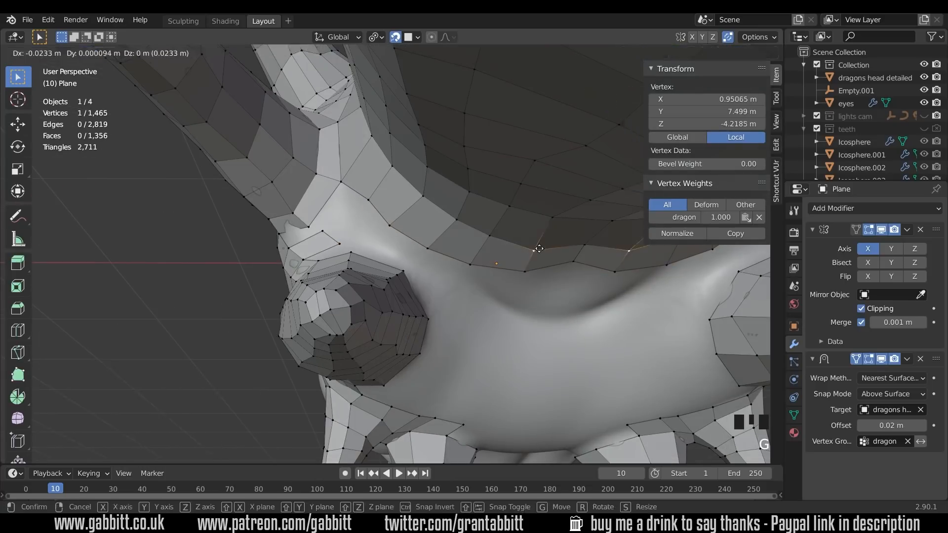
{"action": "key", "text": "g"}
- Fill the gap between the upper side horn, the lower side horn and the neck with faces
{"action": "middle_click_drag", "start_coordinate": [212, 247], "coordinate": [312, 237]}
{"action": "key", "text": "2"}
{"action": "left_click", "coordinate": [313, 240]}
{"action": "middle_click_drag", "start_coordinate": [395, 212], "coordinate": [368, 166]}
{"action": "key", "text": "f"}
{"action": "key", "text": "f"}
{"action": "key", "text": "f"}
{"action": "key", "text": "f"}
{"action": "middle_click_drag", "start_coordinate": [444, 217], "coordinate": [385, 222]}
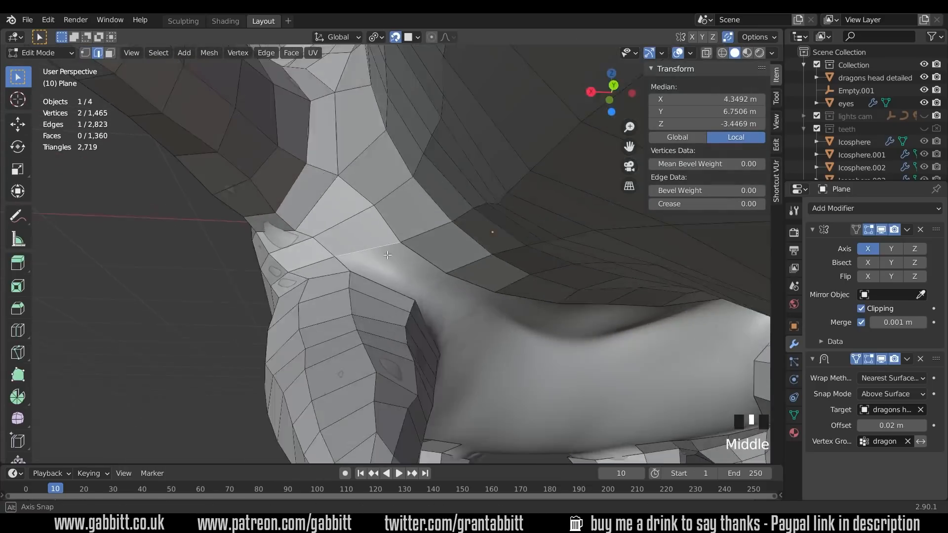
{"action": "key", "text": "f"}
- Add a loop cut through the new faces above the lower side horn and move its end vertex at the gap's border
{"action": "middle_click_drag", "start_coordinate": [514, 237], "coordinate": [405, 281]}
{"action": "left_click", "coordinate": [452, 273]}
{"action": "left_click", "coordinate": [451, 271]}
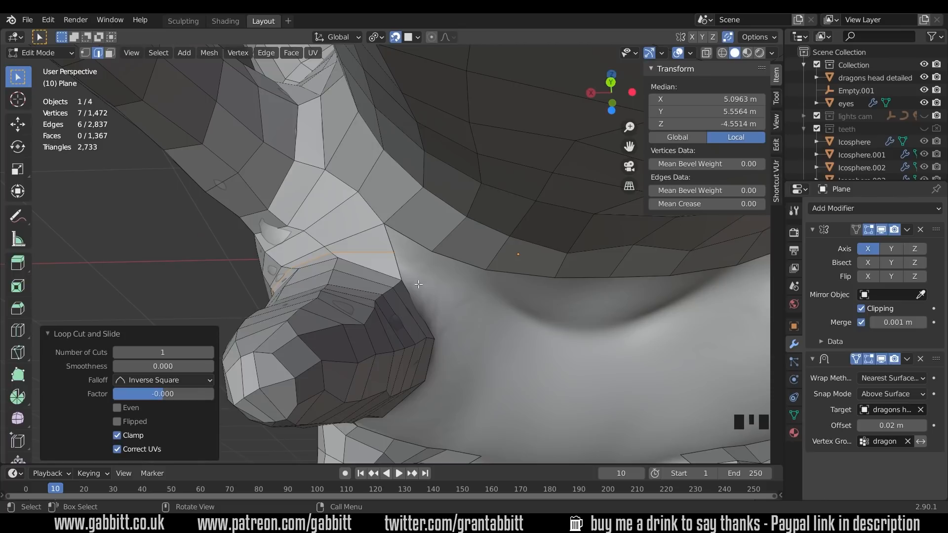
{"action": "middle_click_drag", "start_coordinate": [409, 282], "coordinate": [387, 278]}
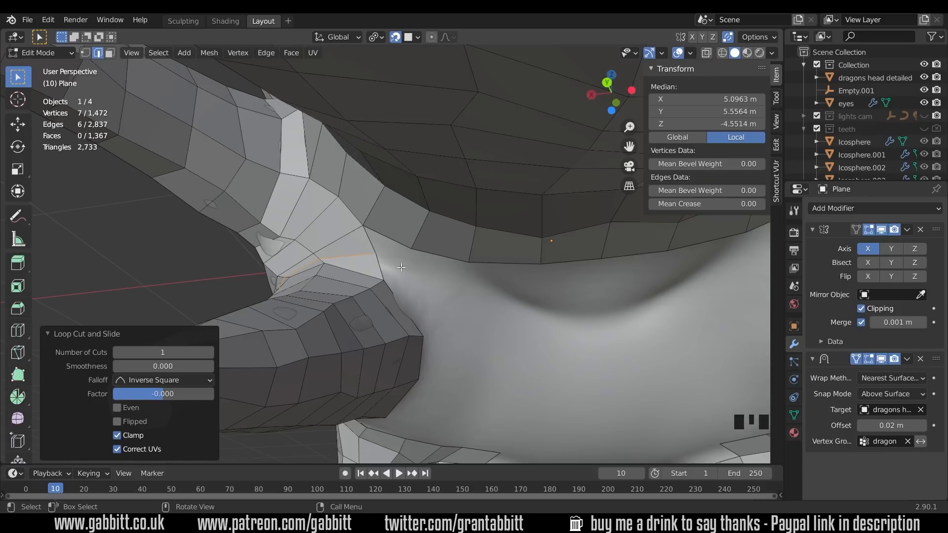
{"action": "key", "text": "1"}
{"action": "left_click", "coordinate": [381, 258]}
{"action": "key", "text": "g"}
{"action": "left_click", "coordinate": [386, 274]}
- Extrude edges downward from the neck mesh's lower border and fill faces between them toward the lower side horn
{"action": "key", "text": "2"}
{"action": "left_click", "coordinate": [434, 256]}
{"action": "key", "text": "e"}
{"action": "left_click", "coordinate": [434, 279]}
{"action": "left_click", "coordinate": [576, 260]}
{"action": "key", "text": "e"}
{"action": "left_click", "coordinate": [575, 285]}
{"action": "left_click", "coordinate": [506, 263]}
{"action": "key", "text": "f"}
{"action": "left_click", "coordinate": [410, 261]}
{"action": "middle_click_drag", "start_coordinate": [411, 261], "coordinate": [429, 269]}
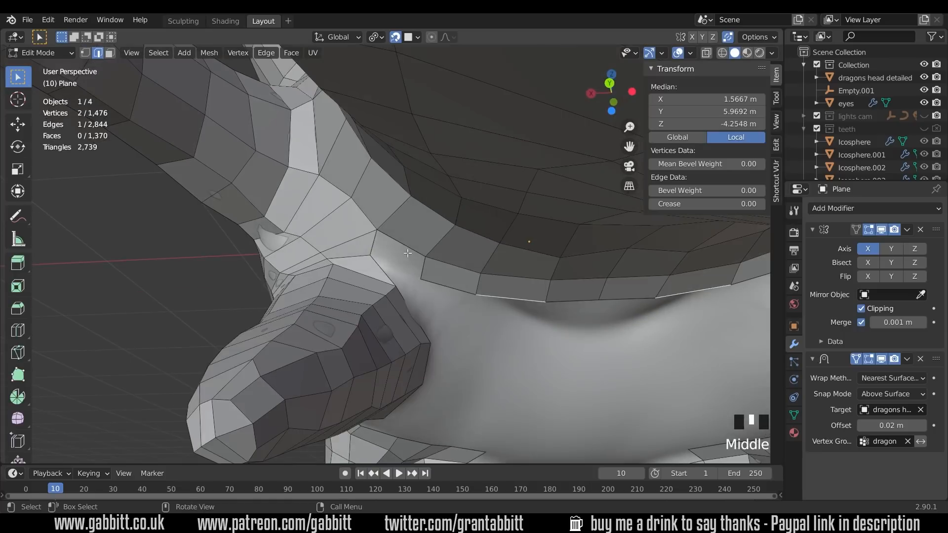
{"action": "key", "text": "f"}
- Reposition the vertices where the neck border meets the lower side horn's base
{"action": "key", "text": "1"}
{"action": "left_click", "coordinate": [380, 261]}
{"action": "key", "text": "f"}
{"action": "key", "text": "ctrl+z"}
{"action": "key", "text": "g"}
{"action": "left_click", "coordinate": [397, 266]}
{"action": "left_click", "coordinate": [403, 292]}
{"action": "key", "text": "g"}
{"action": "left_click", "coordinate": [406, 291]}
{"action": "key", "text": "g"}
- Slide and move vertices across the junction between the upper and lower side horns to even out the quads
{"action": "key", "text": "g"}
{"action": "left_click", "coordinate": [327, 252]}
{"action": "left_click", "coordinate": [327, 253]}
{"action": "middle_click_drag", "start_coordinate": [327, 252], "coordinate": [381, 247]}
{"action": "key", "text": "g"}
{"action": "left_click", "coordinate": [440, 249]}
{"action": "scroll", "coordinate": [427, 274], "scroll_direction": "up", "scroll_amount": 2}
{"action": "key", "text": "g"}
{"action": "left_click", "coordinate": [359, 266]}
{"action": "left_click", "coordinate": [383, 273]}
{"action": "key", "text": "g"}
{"action": "left_click", "coordinate": [371, 275]}
{"action": "left_click", "coordinate": [376, 295]}
{"action": "key", "text": "g"}
{"action": "left_click", "coordinate": [368, 299]}
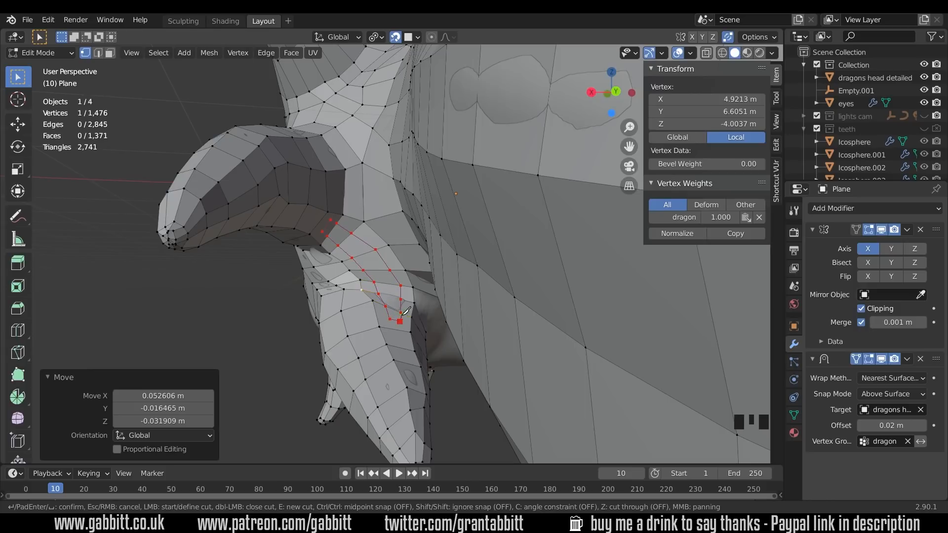
- Knife-cut a strip of faces from the upper side horn's underside to the lower side horn, and connect vertices at its upper end
{"action": "key", "text": "Return"}
{"action": "middle_click_drag", "start_coordinate": [402, 312], "coordinate": [398, 274]}
{"action": "middle_click_drag", "start_coordinate": [398, 275], "coordinate": [430, 239], "text": "shift"}
{"action": "scroll", "coordinate": [419, 251], "scroll_direction": "up", "scroll_amount": 2}
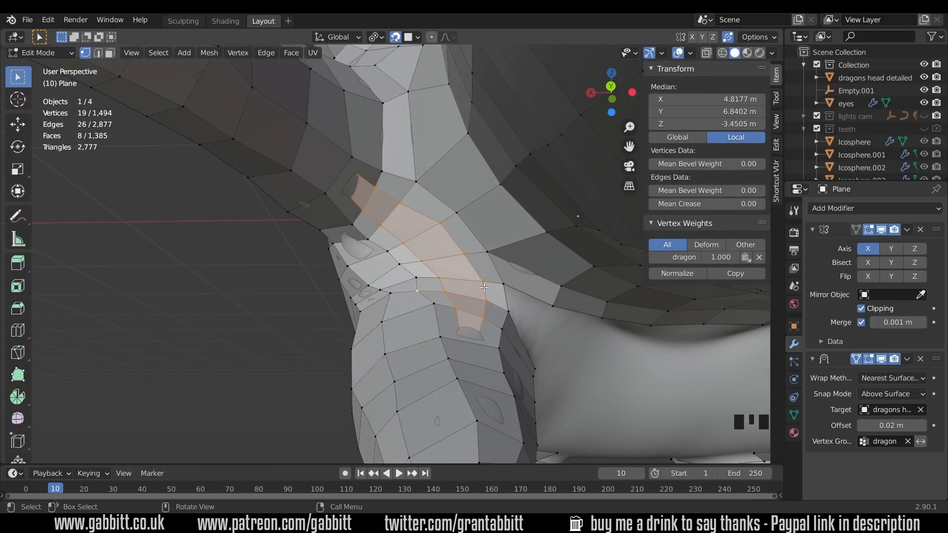
{"action": "middle_click_drag", "start_coordinate": [371, 195], "coordinate": [331, 185]}
{"action": "left_click", "coordinate": [330, 185]}
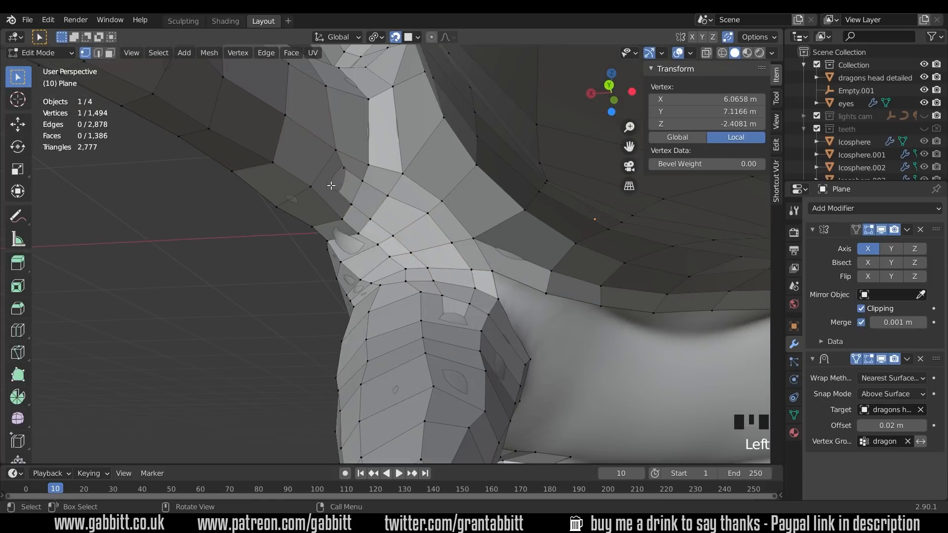
{"action": "left_click", "coordinate": [309, 187], "text": "shift"}
{"action": "key", "text": "j"}
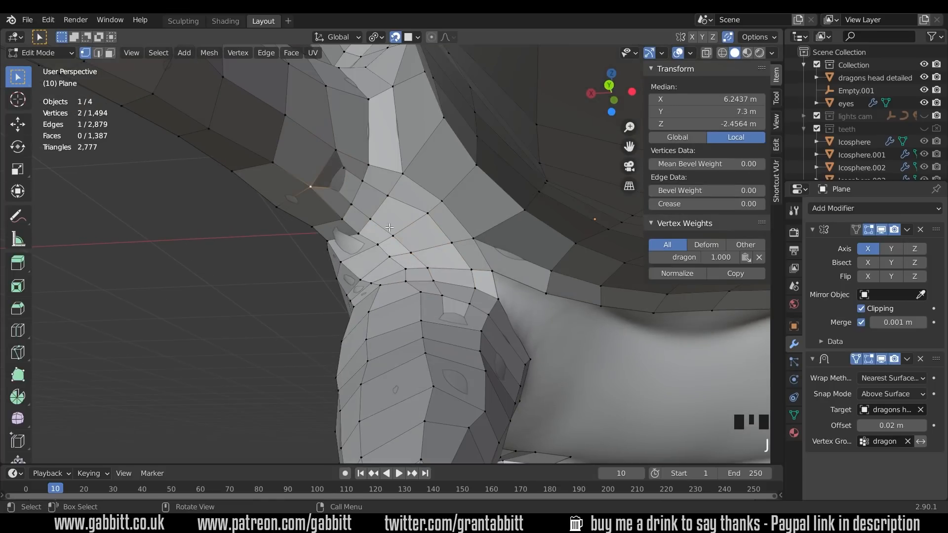
- Connect the vertices at the cut strip's lower end to the neighbouring vertices on the lower side horn
{"action": "left_click", "coordinate": [465, 320]}
{"action": "left_click", "coordinate": [481, 330], "text": "shift"}
{"action": "key", "text": "j"}
{"action": "left_click", "coordinate": [440, 319]}
{"action": "left_click", "coordinate": [442, 318], "text": "shift"}
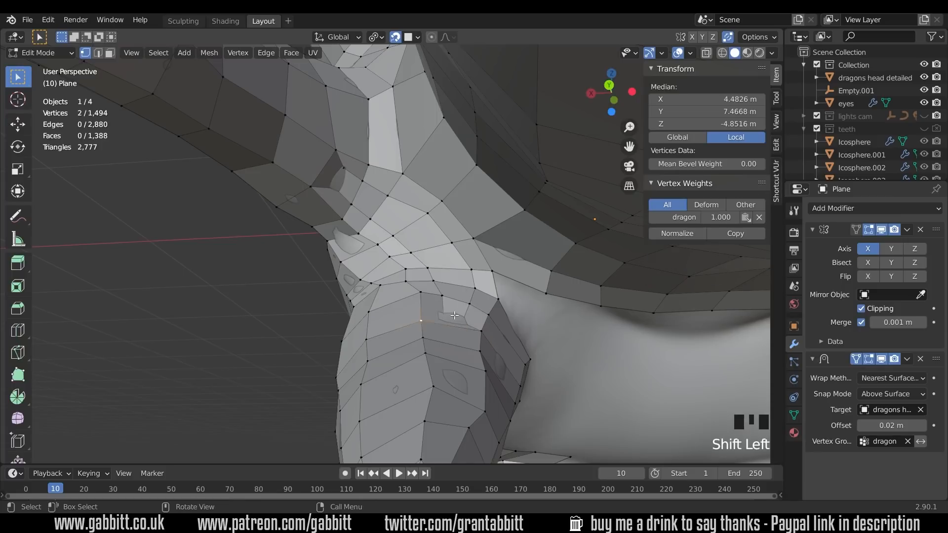
{"action": "key", "text": "j"}
- Move the vertex pairs at both ends of the cut strip to even out the surrounding faces
{"action": "scroll", "coordinate": [454, 315], "scroll_direction": "down", "scroll_amount": 2}
{"action": "middle_click_drag", "start_coordinate": [456, 315], "coordinate": [471, 322]}
{"action": "left_click", "coordinate": [442, 315]}
{"action": "left_click", "coordinate": [454, 313], "text": "shift"}
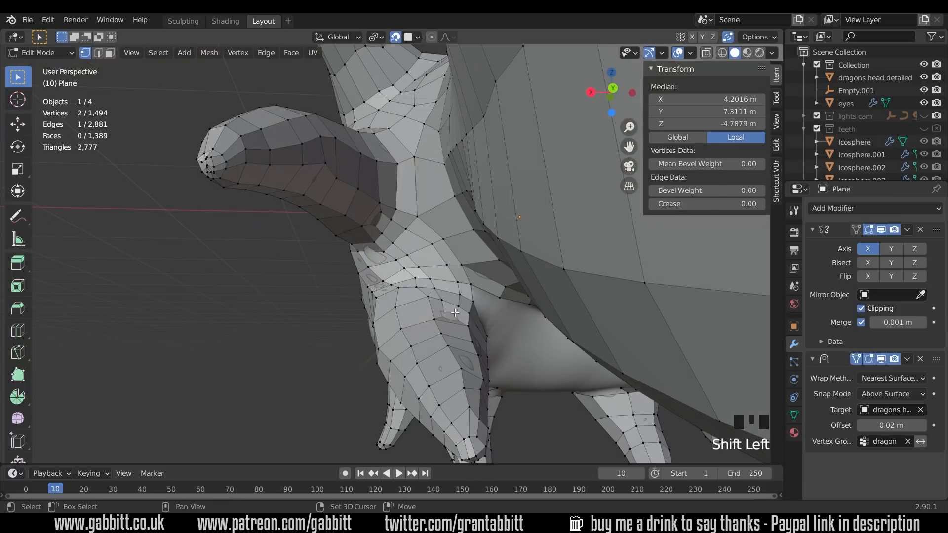
{"action": "key", "text": "g"}
{"action": "left_click", "coordinate": [455, 310]}
{"action": "middle_click_drag", "start_coordinate": [474, 307], "coordinate": [476, 263]}
{"action": "left_click", "coordinate": [389, 201]}
{"action": "left_click", "coordinate": [384, 209], "text": "shift"}
{"action": "key", "text": "g"}
{"action": "left_click", "coordinate": [380, 209]}
{"action": "scroll", "coordinate": [476, 262], "scroll_direction": "up", "scroll_amount": 3}
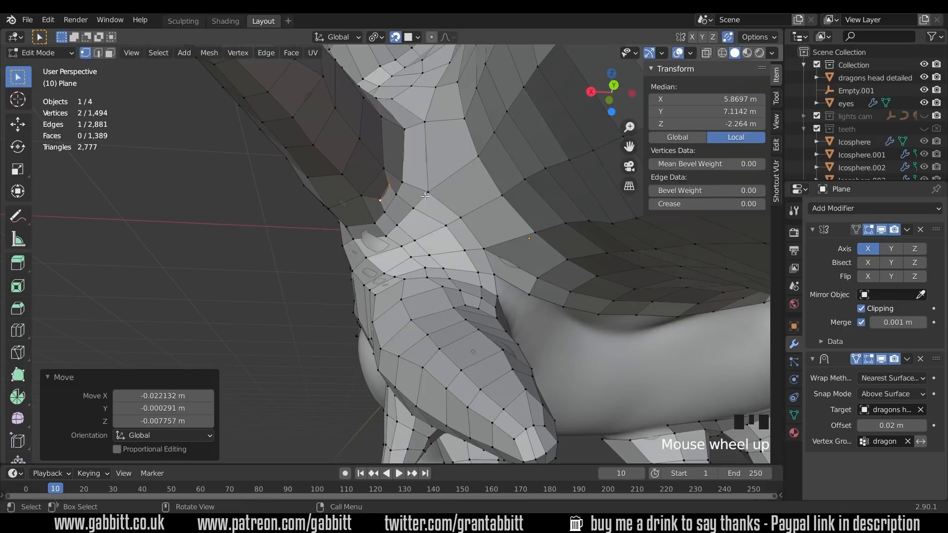
- Move the vertices between the upper side horn and the neck to even out the surrounding quads
{"action": "left_click", "coordinate": [469, 214]}
{"action": "key", "text": "g"}
{"action": "left_click", "coordinate": [477, 229]}
{"action": "left_click", "coordinate": [483, 249]}
{"action": "key", "text": "g"}
{"action": "left_click", "coordinate": [494, 243]}
{"action": "left_click", "coordinate": [495, 274]}
{"action": "key", "text": "g"}
{"action": "left_click", "coordinate": [465, 251]}
{"action": "key", "text": "g"}
- Move vertices around the upper side horn's base to space its quads more evenly
{"action": "middle_click_drag", "start_coordinate": [398, 206], "coordinate": [392, 203]}
{"action": "left_click", "coordinate": [386, 187]}
{"action": "key", "text": "g"}
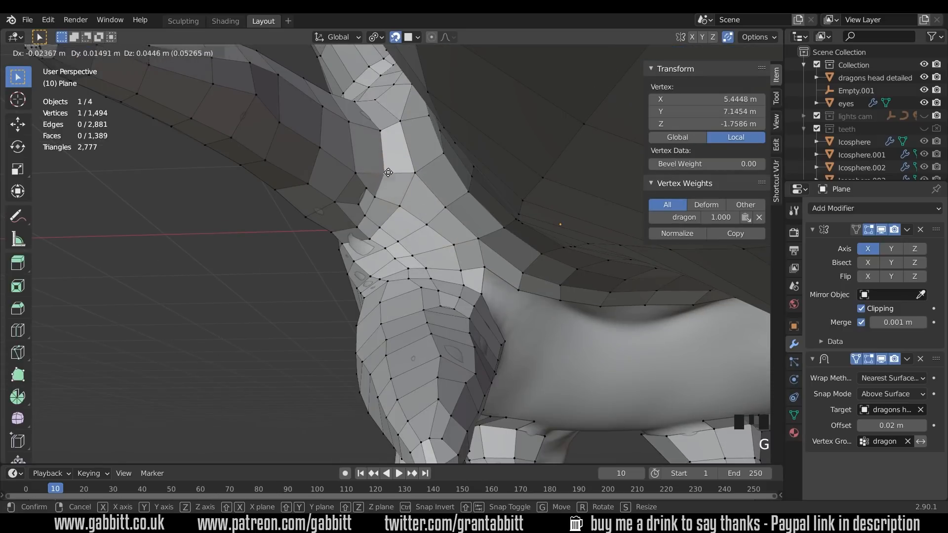
{"action": "left_click", "coordinate": [361, 200]}
{"action": "middle_click_drag", "start_coordinate": [361, 200], "coordinate": [332, 162]}
{"action": "left_click", "coordinate": [326, 184]}
{"action": "key", "text": "g"}
{"action": "left_click", "coordinate": [327, 181]}
{"action": "middle_click_drag", "start_coordinate": [327, 198], "coordinate": [365, 239]}
{"action": "left_click", "coordinate": [395, 253]}
{"action": "key", "text": "g"}
{"action": "left_click", "coordinate": [416, 271]}
- Move vertices on the lower side horn and along its base edge to even out the faces
{"action": "middle_click_drag", "start_coordinate": [417, 271], "coordinate": [440, 326]}
{"action": "left_click", "coordinate": [420, 327]}
{"action": "key", "text": "g"}
{"action": "left_click", "coordinate": [446, 355]}
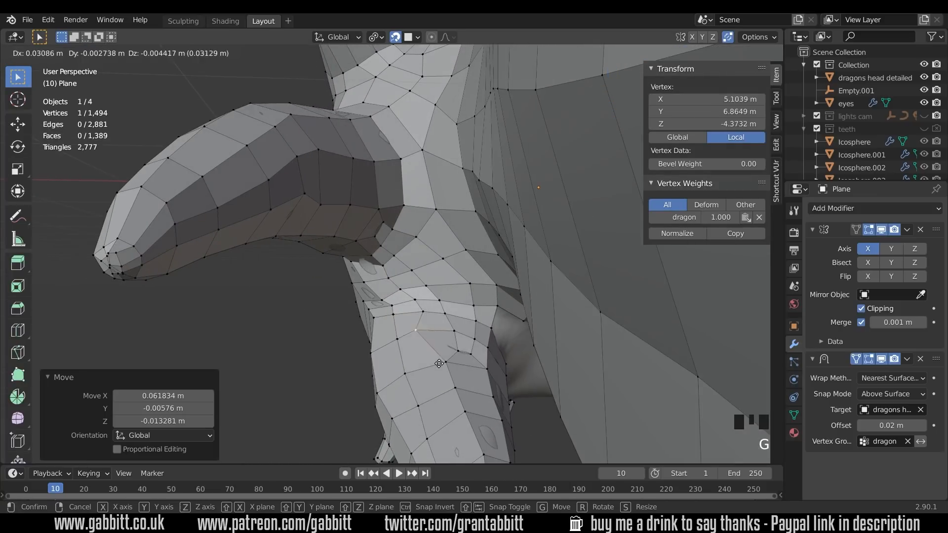
{"action": "key", "text": "g"}
{"action": "left_click", "coordinate": [449, 366]}
{"action": "middle_click_drag", "start_coordinate": [450, 367], "coordinate": [447, 270]}
{"action": "left_click", "coordinate": [463, 268]}
{"action": "key", "text": "g"}
{"action": "left_click", "coordinate": [460, 269]}
- Extrude the open edge beside the lower side horn into a strip of quads running under the neck to the centre line
{"action": "left_click", "coordinate": [447, 269]}
{"action": "key", "text": "e"}
{"action": "left_click", "coordinate": [481, 277]}
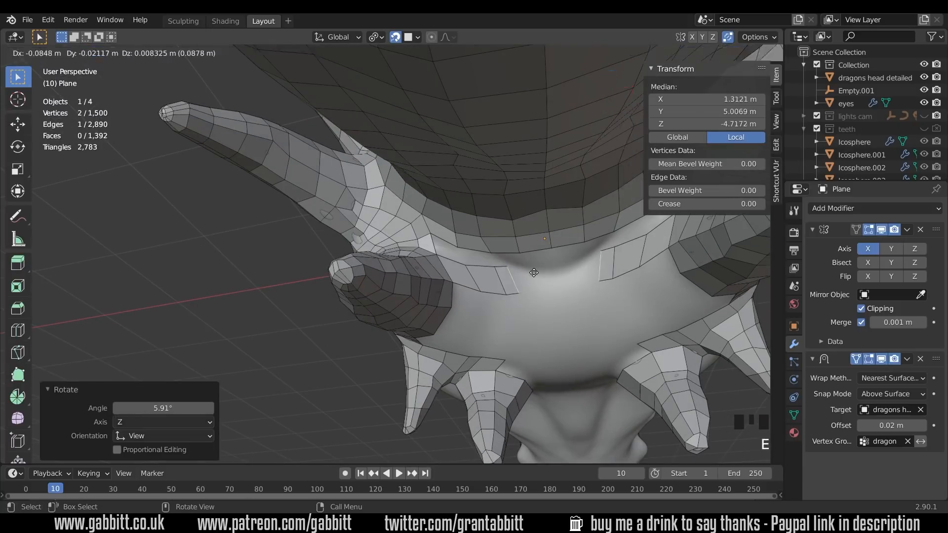
{"action": "left_click", "coordinate": [538, 273]}
{"action": "key", "text": "e"}
{"action": "left_click", "coordinate": [563, 272]}
{"action": "middle_click_drag", "start_coordinate": [543, 247], "coordinate": [489, 256]}
{"action": "key", "text": "e"}
{"action": "left_click", "coordinate": [531, 282]}
- Extrude the inner edge of the front chin horn's base twice to form a strip reaching the centre line
{"action": "scroll", "coordinate": [474, 277], "scroll_direction": "down", "scroll_amount": 5}
{"action": "left_click", "coordinate": [495, 284]}
{"action": "key", "text": "e"}
{"action": "left_click", "coordinate": [481, 292]}
{"action": "key", "text": "e"}
{"action": "left_click", "coordinate": [467, 296]}
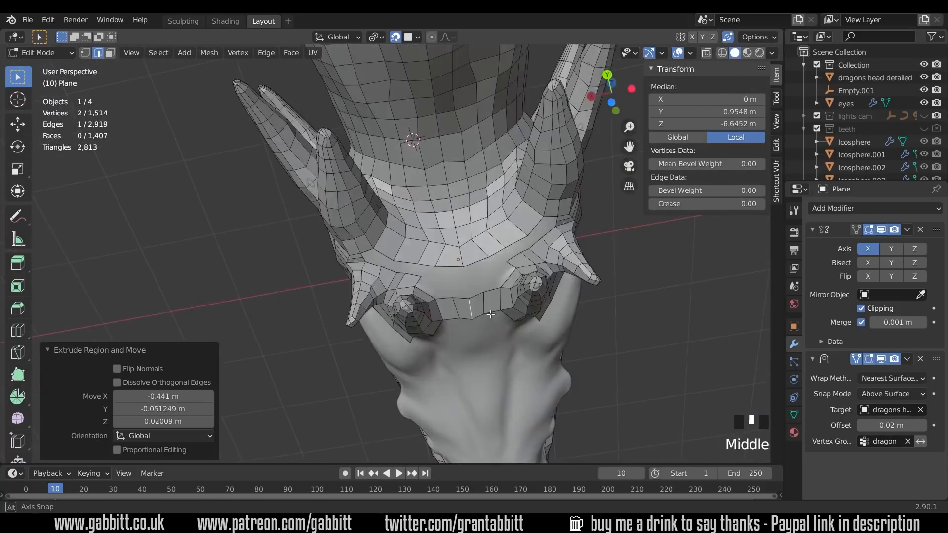
- Extrude an edge between the neck strip and the chin horn strip, and fill the gap between them with faces
{"action": "middle_click_drag", "start_coordinate": [491, 315], "coordinate": [486, 291]}
{"action": "left_click", "coordinate": [509, 264]}
{"action": "key", "text": "e"}
{"action": "left_click", "coordinate": [531, 281]}
{"action": "key", "text": "e"}
{"action": "key", "text": "f"}
{"action": "key", "text": "f"}
{"action": "middle_click_drag", "start_coordinate": [435, 276], "coordinate": [401, 278]}
{"action": "scroll", "coordinate": [382, 249], "scroll_direction": "up", "scroll_amount": 2}
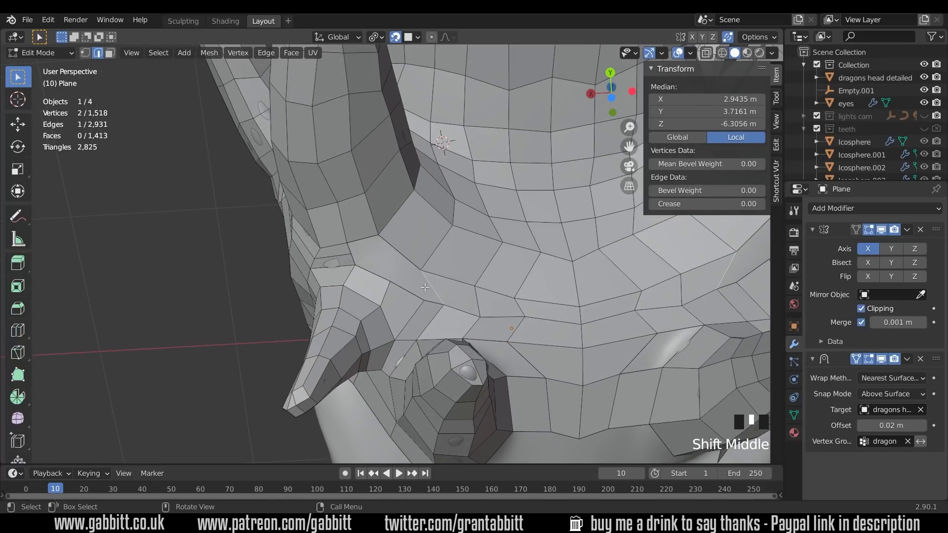
- Move the vertices bordering the remaining gap beside the small side horn to even out its outline
{"action": "middle_click_drag", "start_coordinate": [412, 268], "coordinate": [420, 262]}
{"action": "scroll", "coordinate": [419, 260], "scroll_direction": "up", "scroll_amount": 2}
{"action": "left_click", "coordinate": [417, 232]}
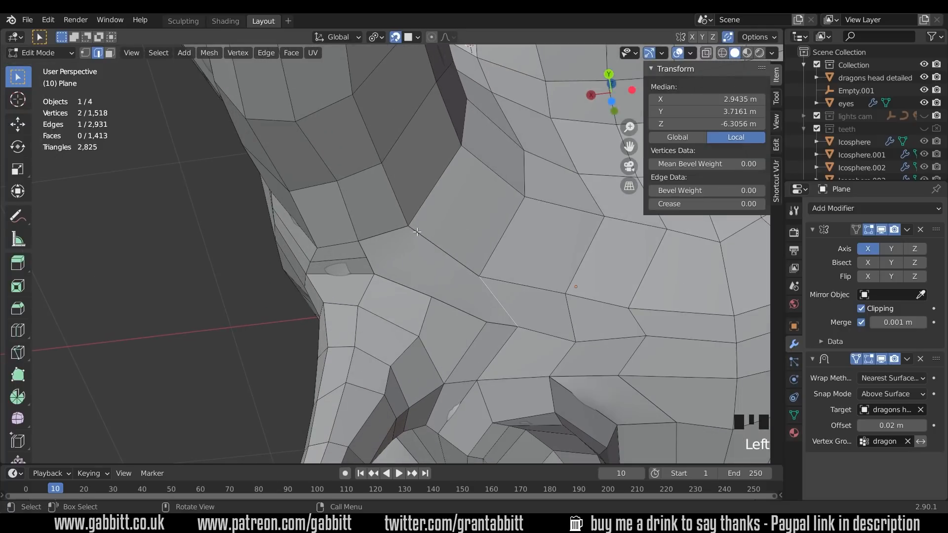
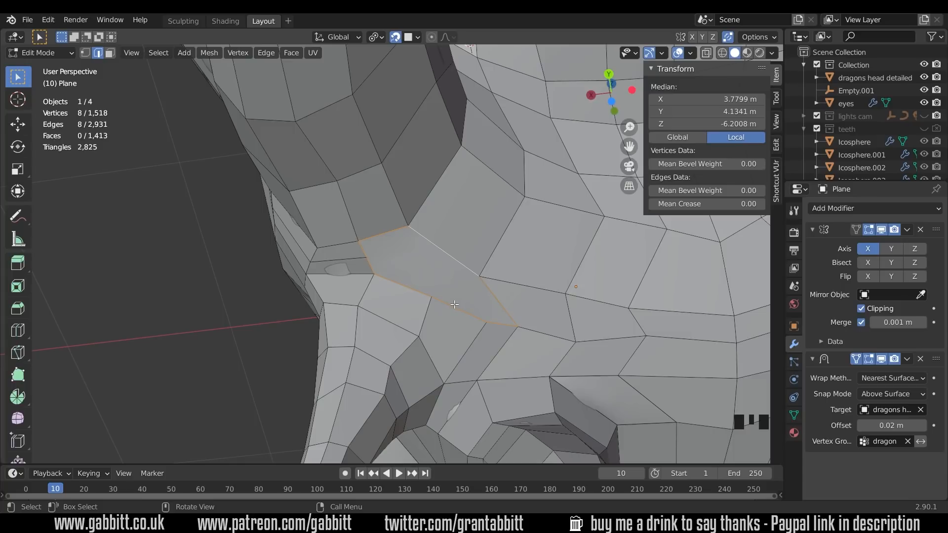
{"action": "key", "text": "1"}
{"action": "left_click", "coordinate": [431, 298]}
{"action": "key", "text": "g"}
{"action": "left_click", "coordinate": [438, 317]}
{"action": "left_click", "coordinate": [359, 241]}
{"action": "key", "text": "g"}
{"action": "left_click", "coordinate": [369, 236]}
{"action": "left_click", "coordinate": [375, 272]}
{"action": "key", "text": "g"}
{"action": "left_click", "coordinate": [367, 277]}
- Move the vertices along the gap's lower edge and the adjoining strip to line up the quads
{"action": "left_click", "coordinate": [485, 322]}
{"action": "key", "text": "g"}
{"action": "left_click", "coordinate": [477, 329]}
{"action": "left_click", "coordinate": [438, 318]}
{"action": "key", "text": "g"}
{"action": "left_click", "coordinate": [435, 324]}
{"action": "left_click", "coordinate": [517, 326]}
{"action": "key", "text": "g"}
{"action": "left_click", "coordinate": [593, 343]}
{"action": "key", "text": "g"}
{"action": "left_click", "coordinate": [578, 332]}
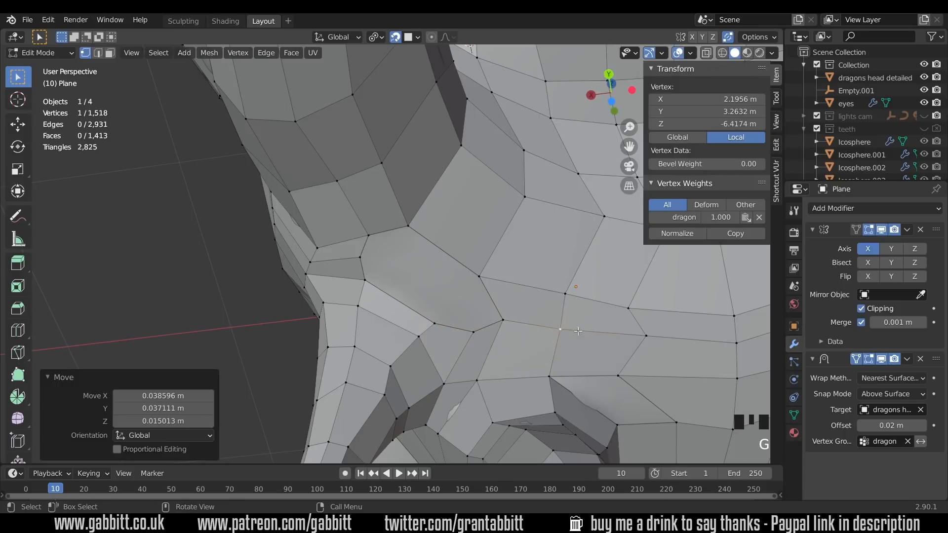
{"action": "left_click", "coordinate": [647, 336]}
{"action": "key", "text": "g"}
{"action": "left_click", "coordinate": [628, 335]}
- Move vertices in the newly filled area between the chin horns and the neck to space the quads evenly
{"action": "scroll", "coordinate": [617, 345], "scroll_direction": "down", "scroll_amount": 2}
{"action": "middle_click_drag", "start_coordinate": [609, 356], "coordinate": [581, 350]}
{"action": "left_click", "coordinate": [582, 340]}
{"action": "key", "text": "g"}
{"action": "left_click", "coordinate": [573, 337]}
{"action": "left_click", "coordinate": [543, 326]}
{"action": "key", "text": "g"}
{"action": "left_click", "coordinate": [565, 353]}
{"action": "left_click", "coordinate": [575, 364]}
{"action": "key", "text": "g"}
{"action": "left_click", "coordinate": [562, 366]}
{"action": "middle_click_drag", "start_coordinate": [558, 372], "coordinate": [526, 289]}
{"action": "left_click", "coordinate": [592, 347]}
{"action": "key", "text": "g"}
{"action": "left_click", "coordinate": [594, 340]}
{"action": "left_click", "coordinate": [565, 342]}
{"action": "key", "text": "g"}
{"action": "left_click", "coordinate": [563, 339]}
- Fill the remaining gap beside the small side horn with faces
{"action": "middle_click_drag", "start_coordinate": [454, 256], "coordinate": [582, 296], "text": "shift"}
{"action": "middle_click_drag", "start_coordinate": [583, 296], "coordinate": [564, 289]}
{"action": "scroll", "coordinate": [564, 289], "scroll_direction": "up", "scroll_amount": 2}
{"action": "middle_click_drag", "start_coordinate": [643, 302], "coordinate": [589, 335]}
{"action": "key", "text": "2"}
{"action": "left_click", "coordinate": [589, 335]}
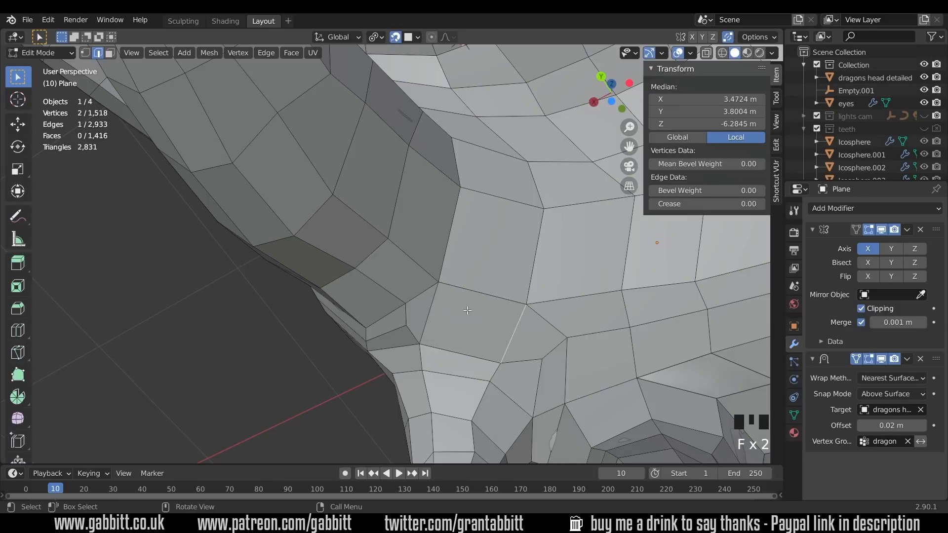
- Extrude the corner vertex below the front chin horn toward the centre, and fill a face against the horn's base
{"action": "scroll", "coordinate": [467, 310], "scroll_direction": "down", "scroll_amount": 3}
{"action": "middle_click_drag", "start_coordinate": [467, 310], "coordinate": [421, 305]}
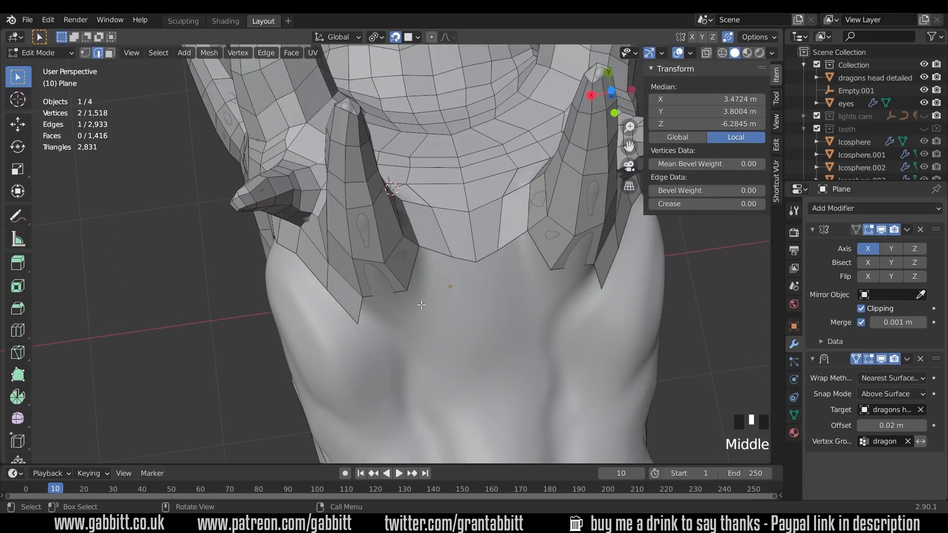
{"action": "key", "text": "1"}
{"action": "left_click", "coordinate": [367, 324]}
{"action": "key", "text": "e"}
{"action": "left_click", "coordinate": [427, 321]}
{"action": "key", "text": "2"}
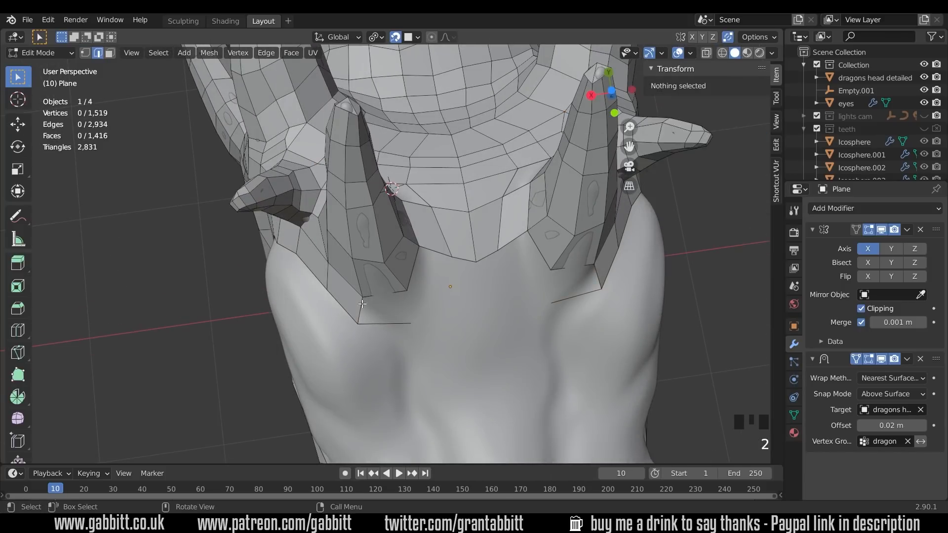
{"action": "left_click", "coordinate": [363, 310]}
{"action": "key", "text": "f"}
- Extrude the new face's inner edge twice to carry the strip under the jaw to the centre line
{"action": "key", "text": "e"}
{"action": "left_click", "coordinate": [462, 310]}
{"action": "key", "text": "e"}
{"action": "left_click", "coordinate": [492, 309]}
- Fill the gap above the under-jaw strip with faces, and move the vertex at the front chin horn's base
{"action": "left_click", "coordinate": [421, 268]}
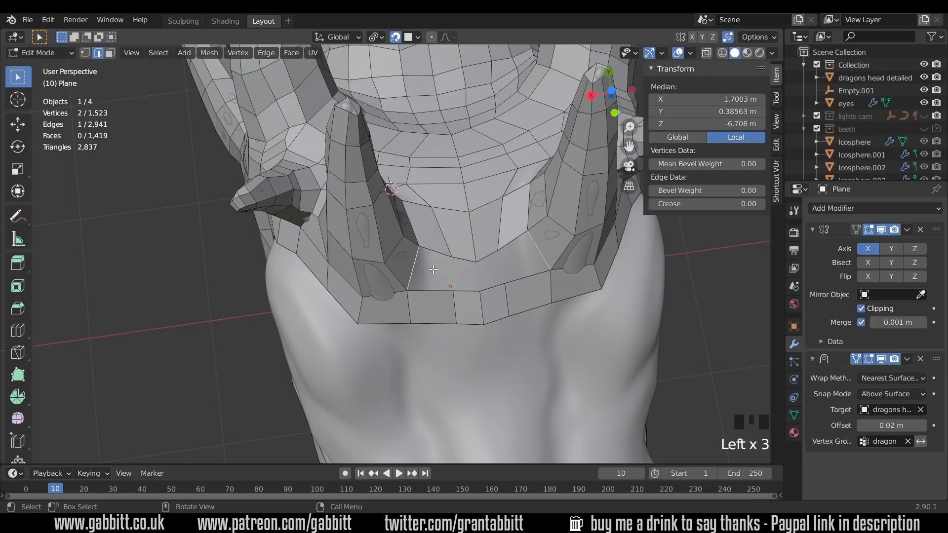
{"action": "key", "text": "1"}
{"action": "left_click", "coordinate": [408, 290]}
{"action": "key", "text": "g"}
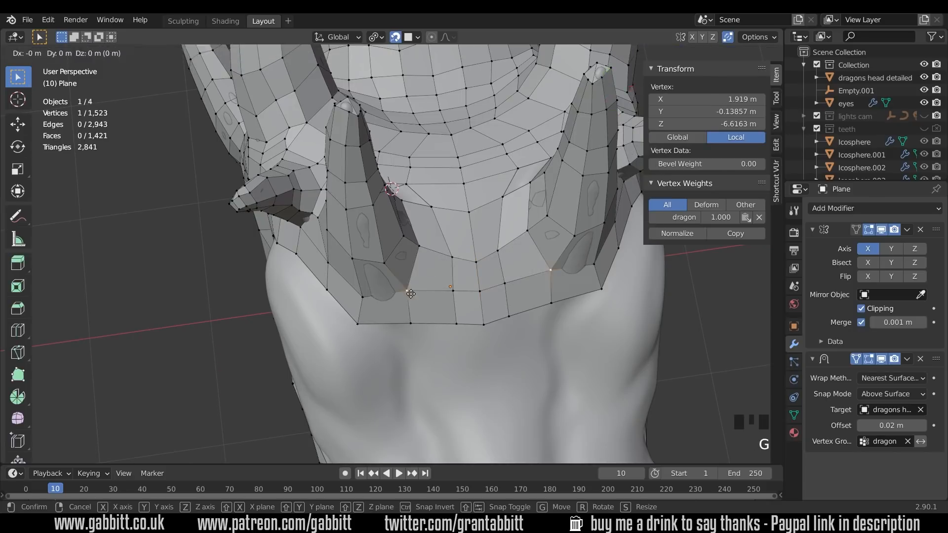
{"action": "left_click", "coordinate": [389, 300]}
- Extrude a quad forward over the bare jaw from the rear edge of the cheek opening
{"action": "scroll", "coordinate": [390, 297], "scroll_direction": "down", "scroll_amount": 2}
{"action": "middle_click_drag", "start_coordinate": [390, 277], "coordinate": [459, 306]}
{"action": "middle_click_drag", "start_coordinate": [383, 237], "coordinate": [420, 247]}
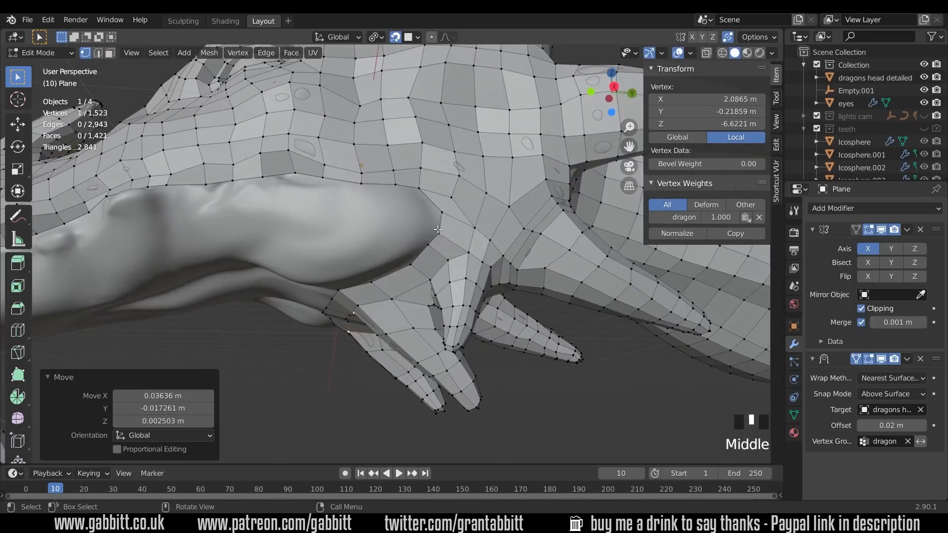
{"action": "left_click", "coordinate": [426, 236]}
{"action": "key", "text": "e"}
{"action": "left_click", "coordinate": [417, 231]}
{"action": "key", "text": "g"}
{"action": "left_click", "coordinate": [417, 231]}
{"action": "key", "text": "1"}
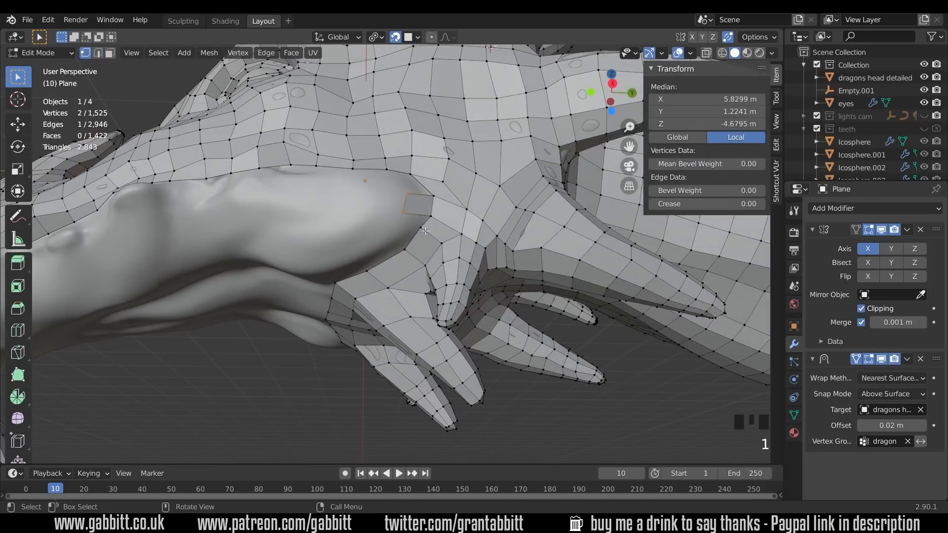
- Reposition the vertices along the lower rear edge of the cheek opening
{"action": "left_click", "coordinate": [423, 255]}
{"action": "key", "text": "g"}
{"action": "left_click", "coordinate": [421, 252]}
{"action": "left_click", "coordinate": [427, 279]}
{"action": "key", "text": "g"}
- Extrude edges forward over the bare jaw from the lower rear of the cheek opening
{"action": "middle_click_drag", "start_coordinate": [430, 269], "coordinate": [352, 250]}
{"action": "key", "text": "2"}
{"action": "left_click", "coordinate": [423, 247]}
{"action": "key", "text": "e"}
{"action": "left_click", "coordinate": [406, 230]}
{"action": "left_click", "coordinate": [363, 262]}
{"action": "key", "text": "e"}
{"action": "left_click", "coordinate": [342, 247]}
- Fill the gaps between the newly extruded jaw faces and the rear edge of the cheek opening
{"action": "left_click", "coordinate": [401, 251]}
{"action": "key", "text": "f"}
{"action": "left_click", "coordinate": [446, 221]}
{"action": "key", "text": "f"}
- Extrude another quad from the jaw patch and fill the faces that join it to the cheek mesh above
{"action": "middle_click_drag", "start_coordinate": [435, 198], "coordinate": [452, 217]}
{"action": "left_click", "coordinate": [415, 234]}
{"action": "key", "text": "e"}
{"action": "left_click", "coordinate": [413, 209]}
{"action": "left_click", "coordinate": [428, 216]}
{"action": "key", "text": "f"}
{"action": "key", "text": "f"}
- Adjust the edges of the new jaw patch to even out its quads
{"action": "left_click", "coordinate": [430, 235]}
{"action": "key", "text": "g"}
{"action": "left_click", "coordinate": [433, 236]}
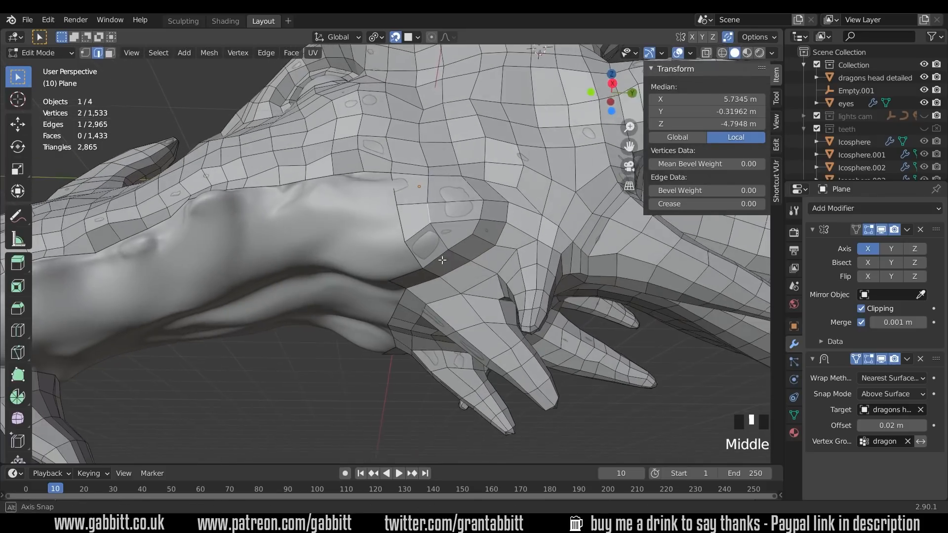
{"action": "key", "text": "g"}
{"action": "left_click", "coordinate": [449, 216]}
- Extrude the jaw patch's front edge forward along the jaw as a strip of quads, scaling the edge to fit
{"action": "left_click", "coordinate": [419, 221]}
{"action": "key", "text": "e"}
{"action": "left_click", "coordinate": [382, 223]}
{"action": "key", "text": "s"}
{"action": "key", "text": "g"}
{"action": "left_click", "coordinate": [345, 222]}
{"action": "middle_click_drag", "start_coordinate": [345, 222], "coordinate": [335, 217]}
{"action": "key", "text": "e"}
{"action": "key", "text": "e"}
{"action": "key", "text": "e"}
{"action": "left_click", "coordinate": [270, 240]}
- Continue extruding the jaw strip forward to just behind the large bump on the jaw's side
{"action": "middle_click_drag", "start_coordinate": [271, 240], "coordinate": [472, 206]}
{"action": "key", "text": "e"}
{"action": "key", "text": "e"}
{"action": "left_click", "coordinate": [269, 209]}
{"action": "key", "text": "e"}
{"action": "left_click", "coordinate": [247, 217]}
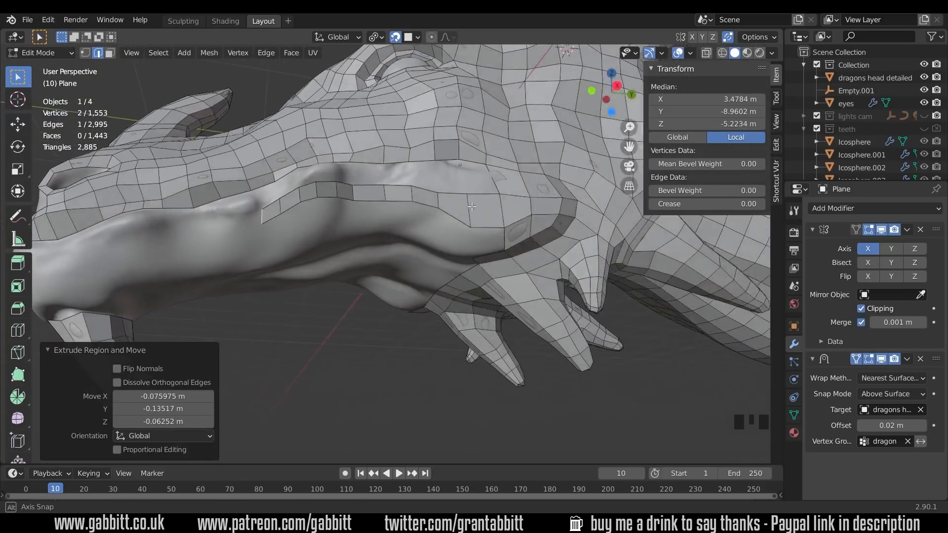
- Fill the long gap between the jaw strip and the lip mesh above with a row of faces
{"action": "middle_click_drag", "start_coordinate": [366, 188], "coordinate": [364, 231]}
{"action": "middle_click_drag", "start_coordinate": [445, 231], "coordinate": [464, 230]}
{"action": "left_click", "coordinate": [465, 230]}
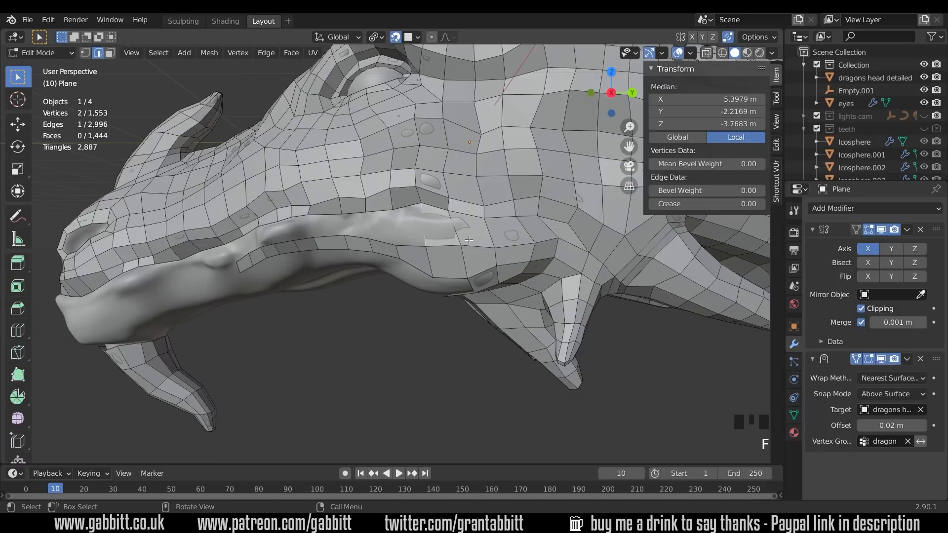
{"action": "key", "text": "f"}
{"action": "middle_click_drag", "start_coordinate": [347, 228], "coordinate": [307, 253]}
{"action": "key", "text": "f"}
{"action": "key", "text": "f"}
{"action": "key", "text": "f"}
{"action": "key", "text": "f"}
{"action": "key", "text": "f"}
{"action": "mouse_move", "coordinate": [371, 263]}
{"action": "middle_mouse_down"}
{"action": "mouse_move", "coordinate": [366, 245]}
{"action": "mouse_move", "coordinate": [357, 255]}
{"action": "middle_mouse_up"}
- Inset the three faces over the rear bump at the corner of the mouth
{"action": "middle_click_drag", "start_coordinate": [449, 241], "coordinate": [455, 228]}
{"action": "key", "text": "3"}
{"action": "left_click", "coordinate": [456, 224]}
{"action": "left_click", "coordinate": [447, 223], "text": "shift"}
{"action": "left_click", "coordinate": [419, 217], "text": "shift"}
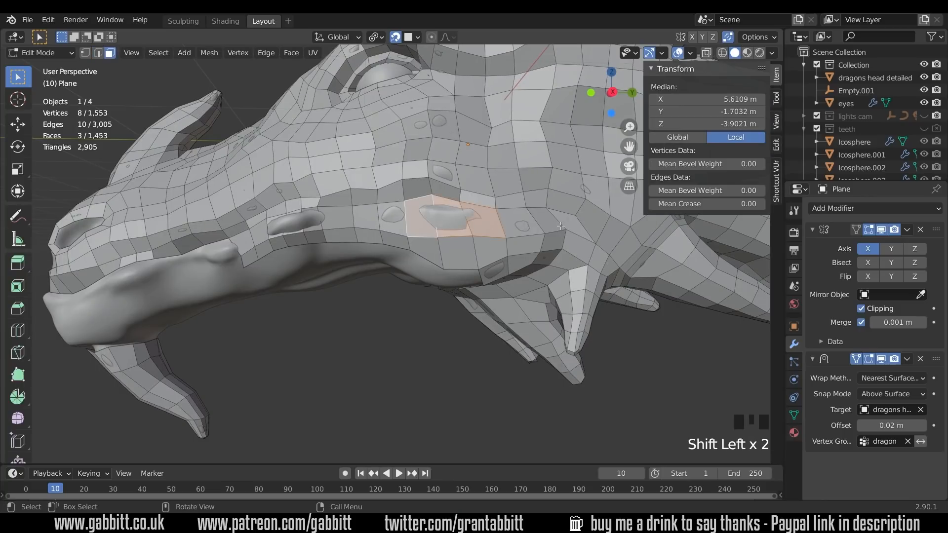
{"action": "key", "text": "i"}
{"action": "left_click", "coordinate": [483, 224]}
- Move the inset vertices around the rear mouth-corner bump to follow its outline
{"action": "key", "text": "1"}
{"action": "left_click", "coordinate": [457, 215]}
{"action": "key", "text": "g"}
{"action": "left_click", "coordinate": [462, 211]}
{"action": "left_click", "coordinate": [434, 202]}
{"action": "key", "text": "g"}
{"action": "left_click", "coordinate": [436, 208]}
{"action": "left_click", "coordinate": [486, 220]}
{"action": "key", "text": "g"}
{"action": "left_click", "coordinate": [486, 217]}
- Fine-tune the upper vertices of the rear bump's inset from a rotated view
{"action": "middle_click_drag", "start_coordinate": [481, 219], "coordinate": [453, 217]}
{"action": "left_click", "coordinate": [483, 211]}
{"action": "key", "text": "g"}
{"action": "left_click", "coordinate": [484, 212]}
{"action": "left_click", "coordinate": [463, 203]}
{"action": "key", "text": "g"}
{"action": "left_click", "coordinate": [462, 201]}
- Move the two vertices at the rear end of the middle jaw bump backward to clear the bump
{"action": "scroll", "coordinate": [499, 228], "scroll_direction": "up", "scroll_amount": 4}
{"action": "left_click", "coordinate": [446, 170]}
{"action": "left_click", "coordinate": [451, 211], "text": "shift"}
{"action": "key", "text": "g"}
{"action": "left_click", "coordinate": [457, 210]}
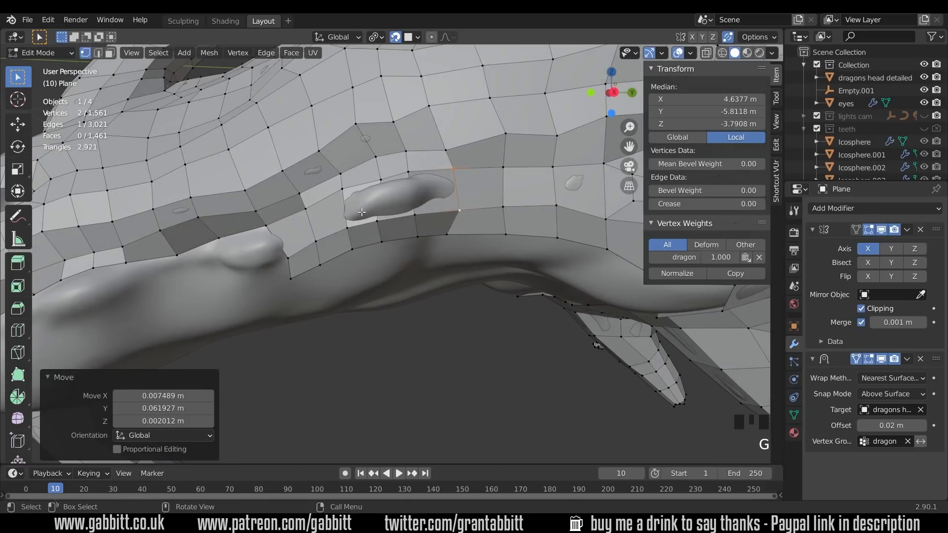
- Scale up the three faces over the middle jaw bump and inset them
{"action": "key", "text": "3"}
{"action": "left_click", "coordinate": [417, 200], "text": "shift"}
{"action": "left_click", "coordinate": [407, 199], "text": "shift"}
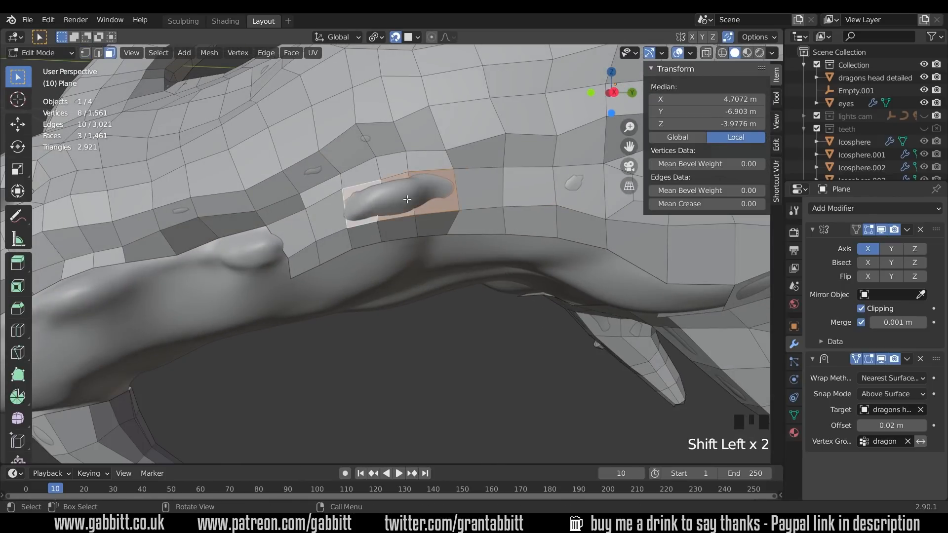
{"action": "key", "text": "s"}
{"action": "left_click", "coordinate": [473, 195]}
{"action": "key", "text": "i"}
{"action": "left_click", "coordinate": [478, 195]}
- Move the inset faces on the middle jaw bump and scale them to fit
{"action": "key", "text": "g"}
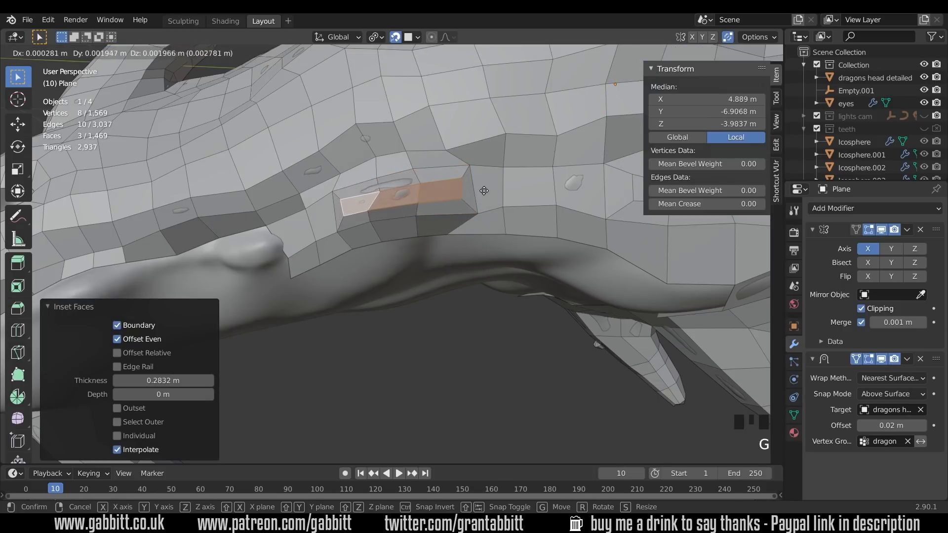
{"action": "left_click", "coordinate": [486, 192]}
{"action": "left_click", "coordinate": [389, 198]}
{"action": "key", "text": "s"}
{"action": "left_click", "coordinate": [456, 195]}
{"action": "middle_click_drag", "start_coordinate": [457, 197], "coordinate": [485, 251]}
- Reposition individual vertices around the middle bump's inset to match the sculpted shape
{"action": "key", "text": "1"}
{"action": "left_click", "coordinate": [478, 260]}
{"action": "key", "text": "g"}
{"action": "left_click", "coordinate": [469, 251]}
{"action": "left_click", "coordinate": [503, 250]}
{"action": "key", "text": "g"}
{"action": "left_click", "coordinate": [503, 246]}
{"action": "left_click", "coordinate": [479, 251]}
{"action": "key", "text": "g"}
{"action": "left_click", "coordinate": [478, 248]}
{"action": "left_click", "coordinate": [397, 238]}
{"action": "key", "text": "g"}
{"action": "left_click", "coordinate": [400, 237]}
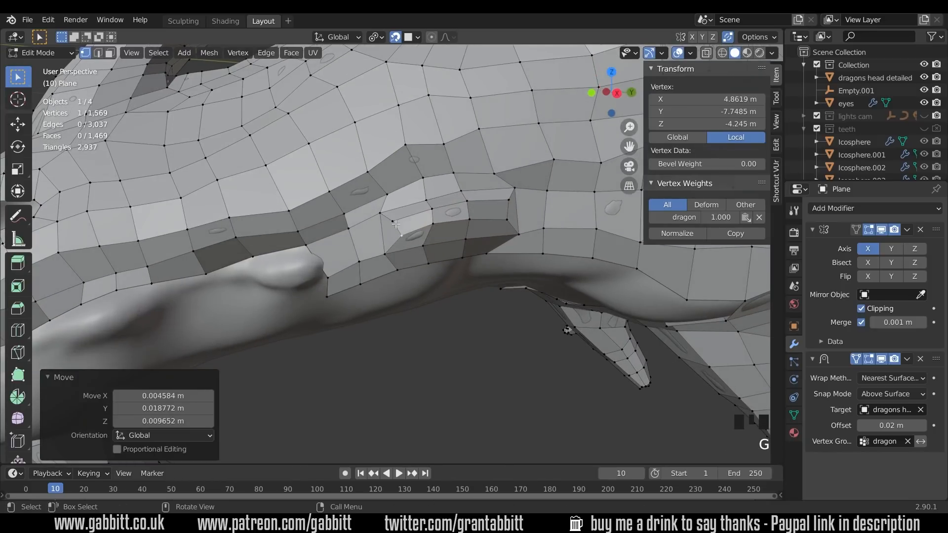
- Extrude the jaw strip's front edge forward below the lip and around the chin to the centre line
{"action": "middle_click_drag", "start_coordinate": [395, 223], "coordinate": [381, 233]}
{"action": "left_click", "coordinate": [353, 246]}
{"action": "key", "text": "e"}
{"action": "left_click", "coordinate": [312, 257]}
{"action": "key", "text": "e"}
{"action": "left_click", "coordinate": [199, 281]}
{"action": "middle_click_drag", "start_coordinate": [199, 281], "coordinate": [257, 267]}
{"action": "key", "text": "e"}
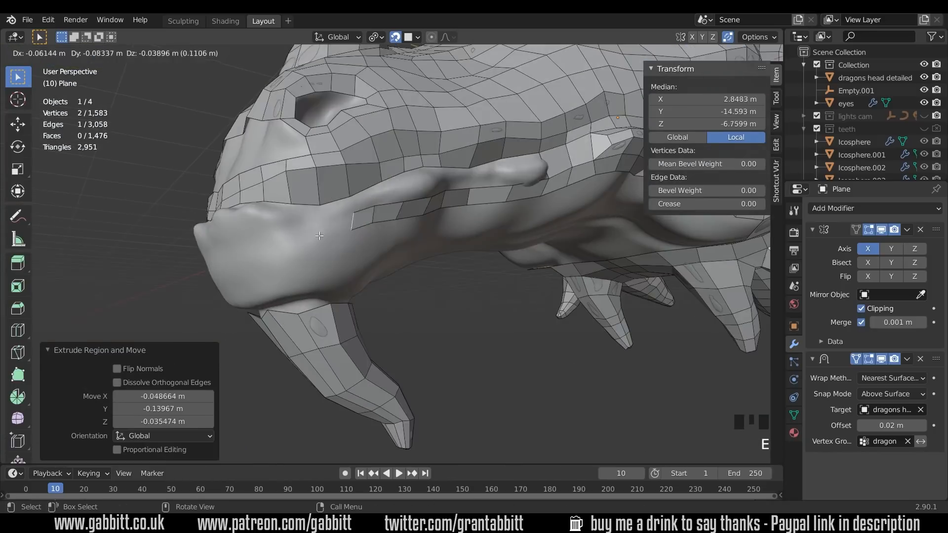
{"action": "left_click", "coordinate": [276, 232]}
{"action": "key", "text": "f"}
{"action": "middle_click_drag", "start_coordinate": [316, 212], "coordinate": [425, 247]}
{"action": "key", "text": "e"}
{"action": "left_click", "coordinate": [382, 240]}
- Fill the gap between the front jaw strip and the upper lip with a row of faces
{"action": "key", "text": "f"}
{"action": "key", "text": "f"}
{"action": "key", "text": "f"}
{"action": "key", "text": "f"}
{"action": "key", "text": "f"}
{"action": "key", "text": "f"}
{"action": "middle_click_drag", "start_coordinate": [494, 236], "coordinate": [179, 287], "text": "shift"}
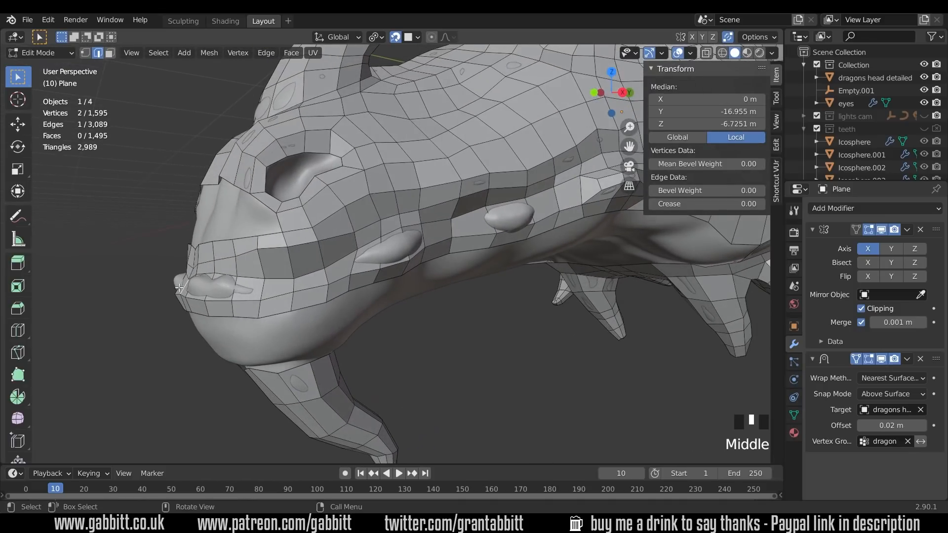
- Knife-cut a new edge line along the filled lip row, from the front centre back toward the large side bump
{"action": "key", "text": "k"}
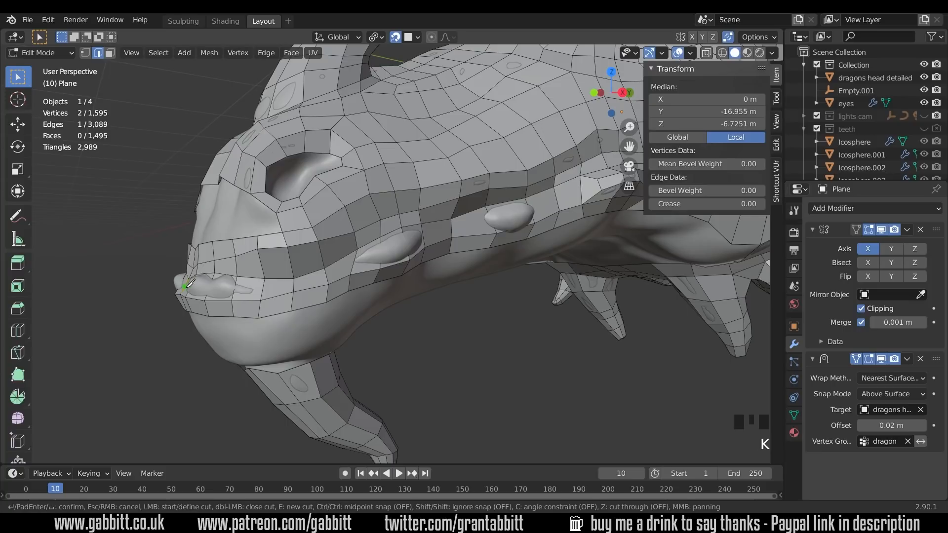
{"action": "left_click", "coordinate": [235, 288]}
{"action": "left_click", "coordinate": [294, 287]}
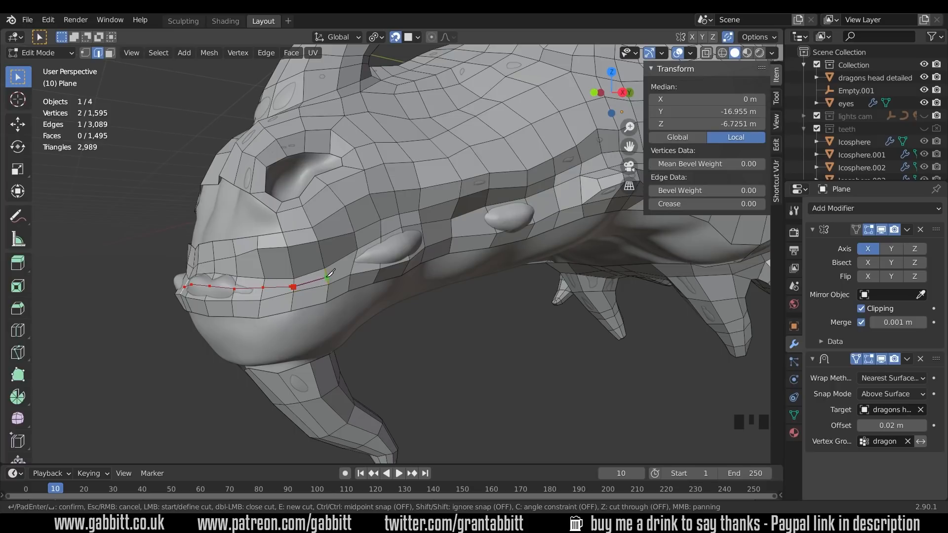
{"action": "left_click", "coordinate": [352, 265]}
{"action": "key", "text": "Return"}
{"action": "middle_click_drag", "start_coordinate": [474, 241], "coordinate": [464, 227]}
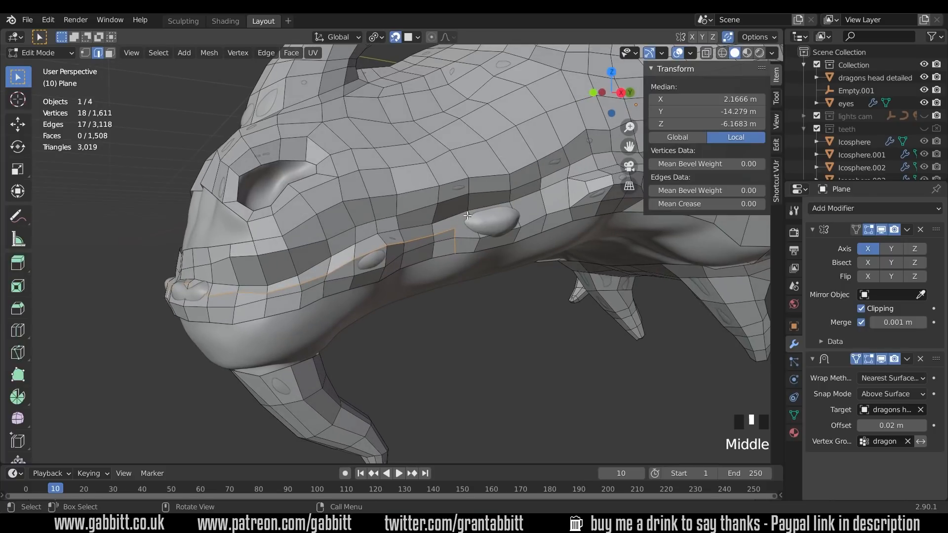
- Try to connect the cut's rear end vertex to the lip vertex above it
{"action": "key", "text": "1"}
{"action": "left_click", "coordinate": [468, 211]}
{"action": "left_click", "coordinate": [454, 229], "text": "shift"}
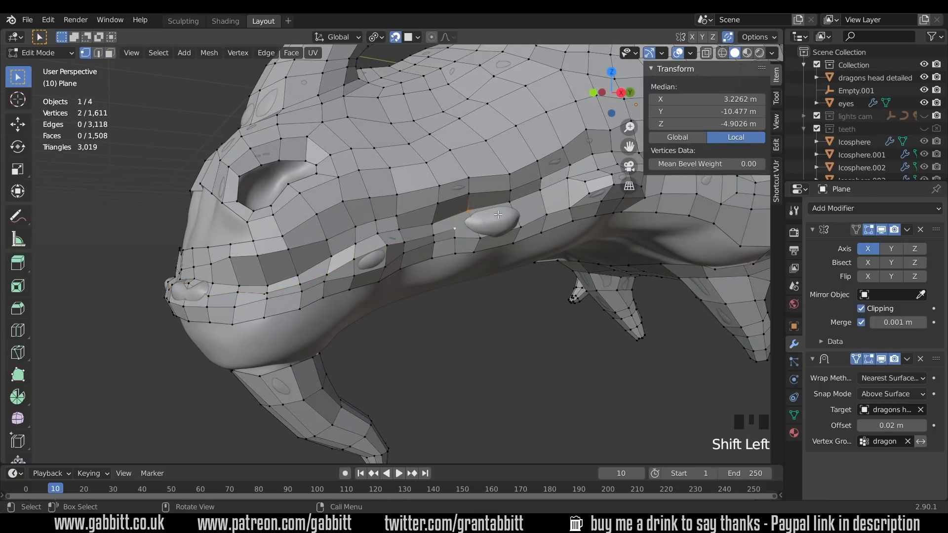
{"action": "key", "text": "j"}
{"action": "middle_click_drag", "start_coordinate": [488, 236], "coordinate": [476, 241]}
{"action": "key", "text": "ctrl+z"}
{"action": "key", "text": "ctrl+z"}
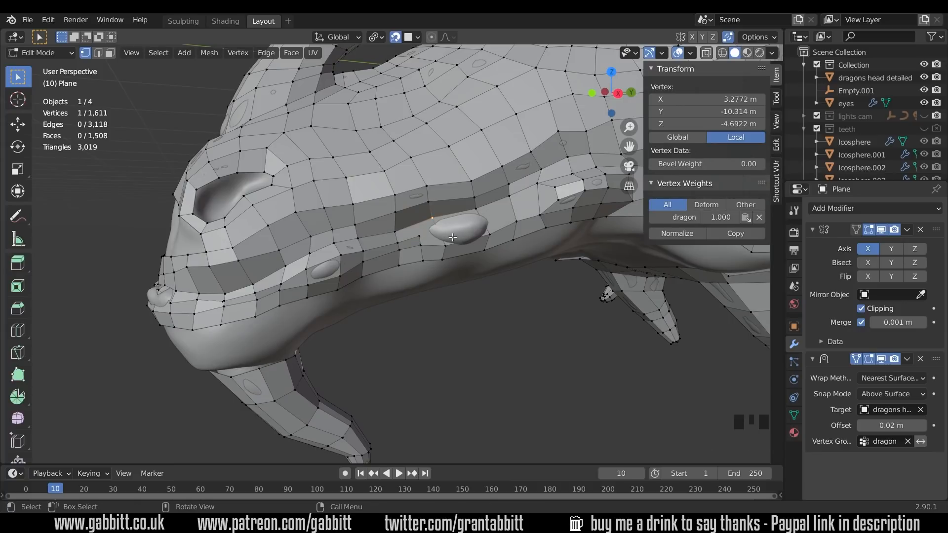
- Extend the knife cut backward across the large side bump and down to the jaw strip's lower edge
{"action": "key", "text": "k"}
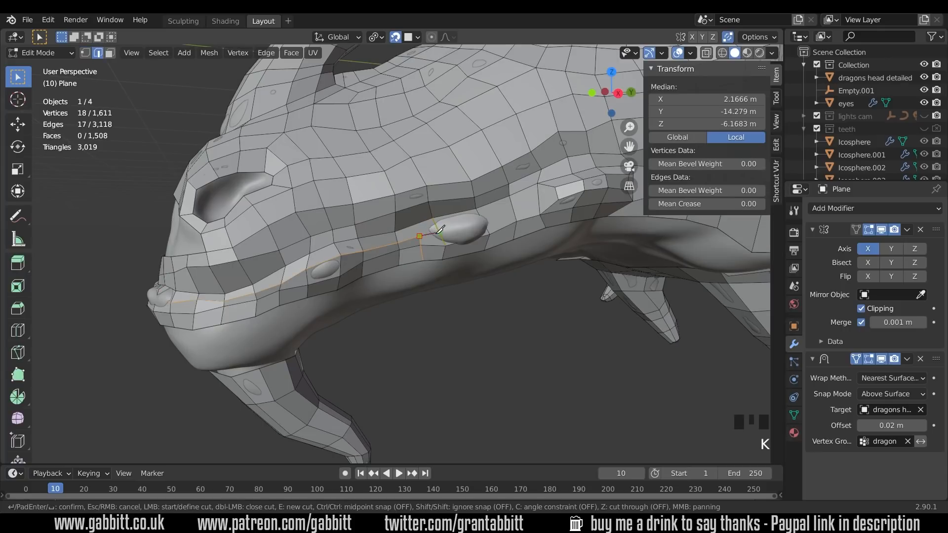
{"action": "left_click", "coordinate": [467, 229]}
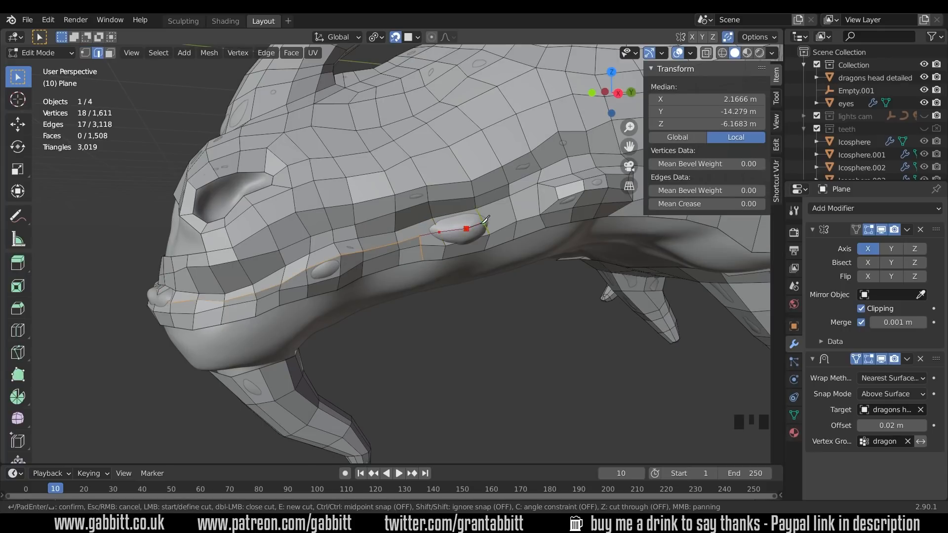
{"action": "left_click", "coordinate": [501, 216]}
{"action": "left_click", "coordinate": [505, 227]}
{"action": "left_click", "coordinate": [504, 242]}
{"action": "key", "text": "Return"}
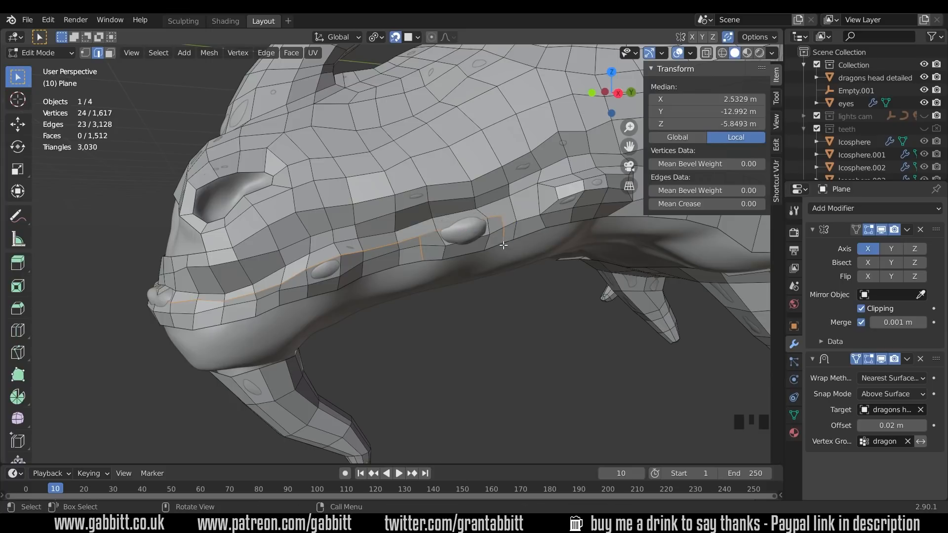
- Dissolve the two short vertical edges left at the first cut's rear end, in front of the large bump
{"action": "left_click", "coordinate": [420, 241]}
{"action": "left_click", "coordinate": [425, 255], "text": "shift"}
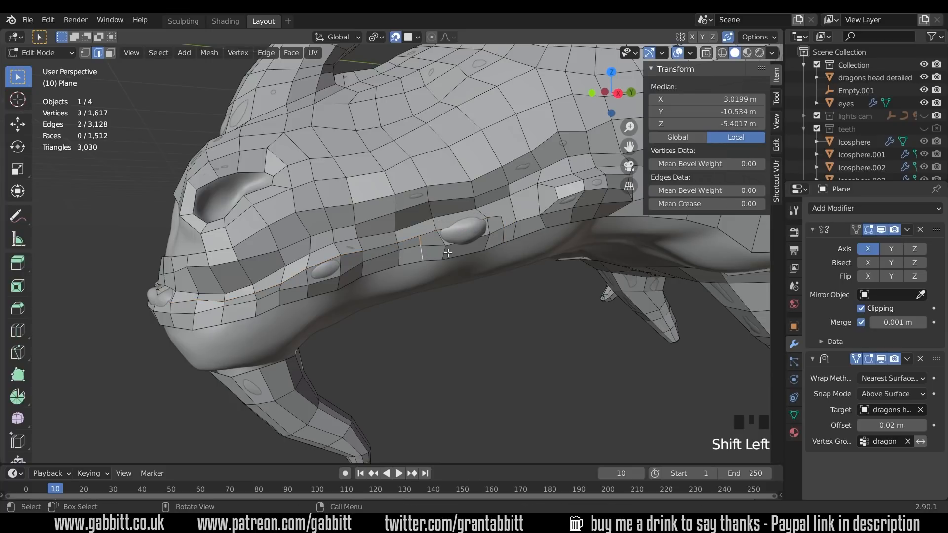
{"action": "key", "text": "ctrl+x"}
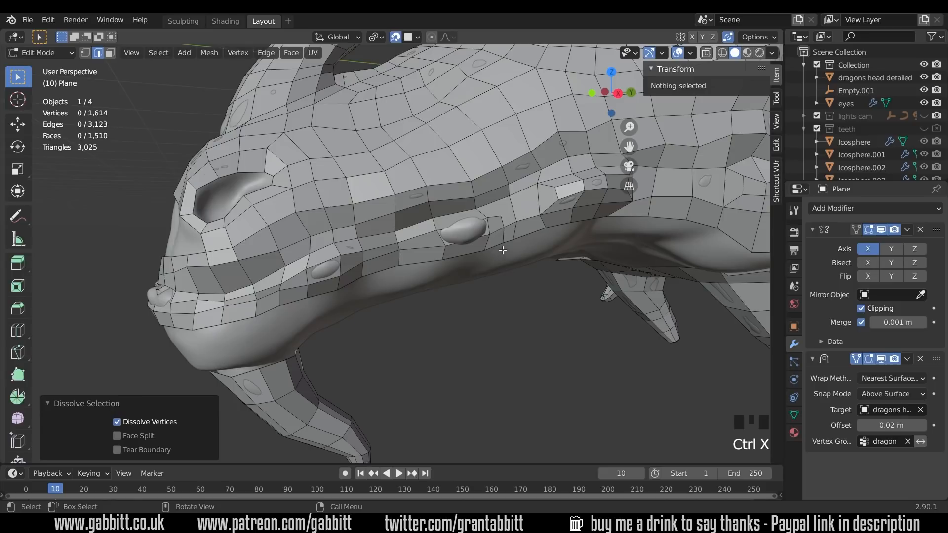
- Connect the two vertices across the face behind the large side bump and dissolve the extra vertex on the front lip
{"action": "key", "text": "1"}
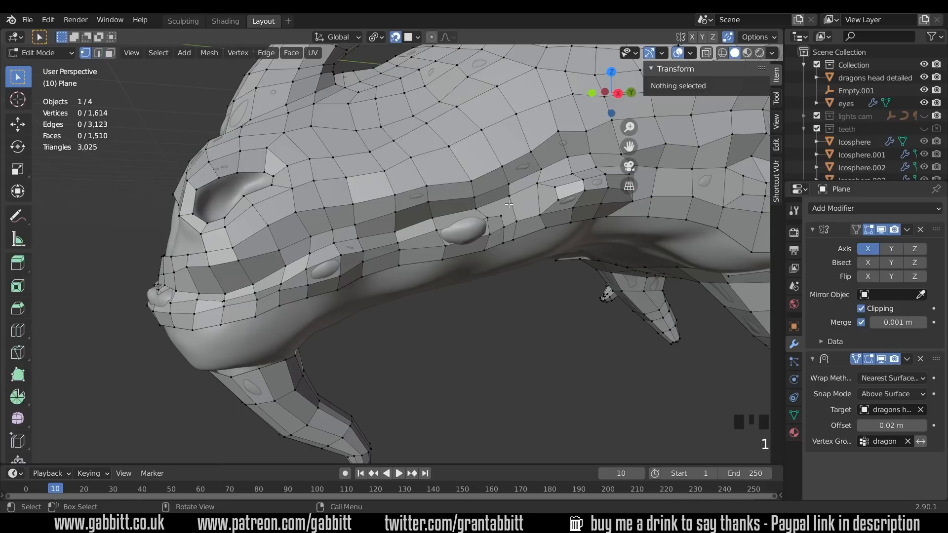
{"action": "left_click", "coordinate": [509, 197]}
{"action": "left_click", "coordinate": [501, 216], "text": "shift"}
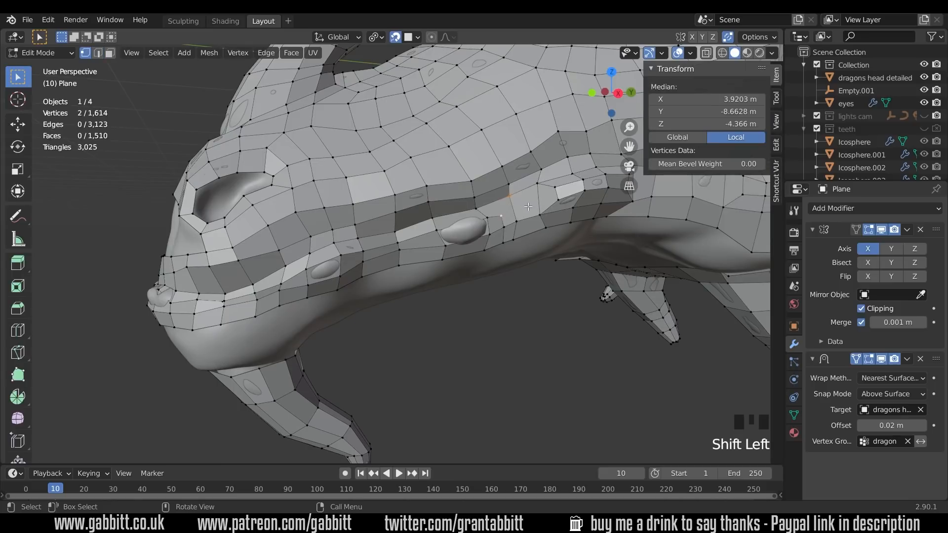
{"action": "key", "text": "j"}
{"action": "middle_click_drag", "start_coordinate": [527, 207], "coordinate": [345, 292]}
{"action": "left_click", "coordinate": [311, 270]}
{"action": "key", "text": "ctrl+x"}
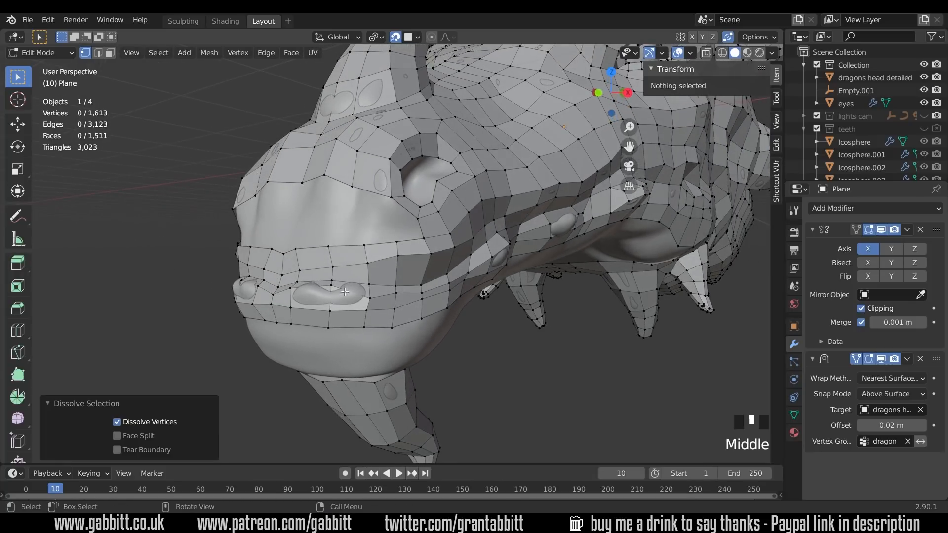
- Reposition the front lip vertex beside the small bump to even out the surrounding quads
{"action": "left_click", "coordinate": [334, 288]}
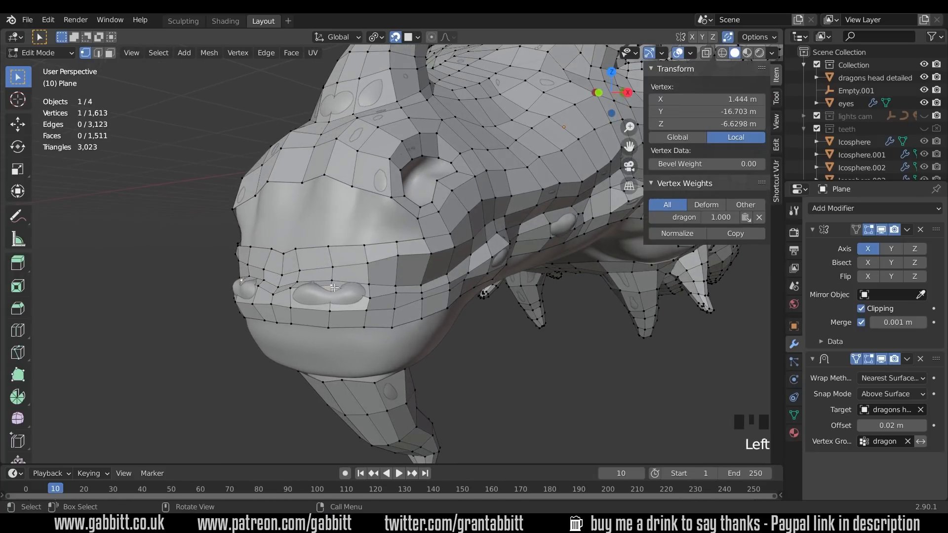
{"action": "key", "text": "g"}
{"action": "left_click", "coordinate": [342, 296]}
{"action": "middle_click_drag", "start_coordinate": [342, 296], "coordinate": [375, 259]}
{"action": "key", "text": "g"}
{"action": "left_click", "coordinate": [363, 296]}
- Move the vertices along the side of the lip toward the large bump to even their spacing
{"action": "left_click", "coordinate": [356, 251]}
{"action": "key", "text": "g"}
{"action": "key", "text": "g"}
{"action": "key", "text": "g"}
{"action": "middle_click_drag", "start_coordinate": [429, 272], "coordinate": [554, 320]}
{"action": "key", "text": "g"}
{"action": "left_click", "coordinate": [440, 252]}
- Isolate the retopology mesh, dissolve the surplus vertex on the edge over the large side bump, and restore the full scene
{"action": "scroll", "coordinate": [454, 247], "scroll_direction": "up", "scroll_amount": 2}
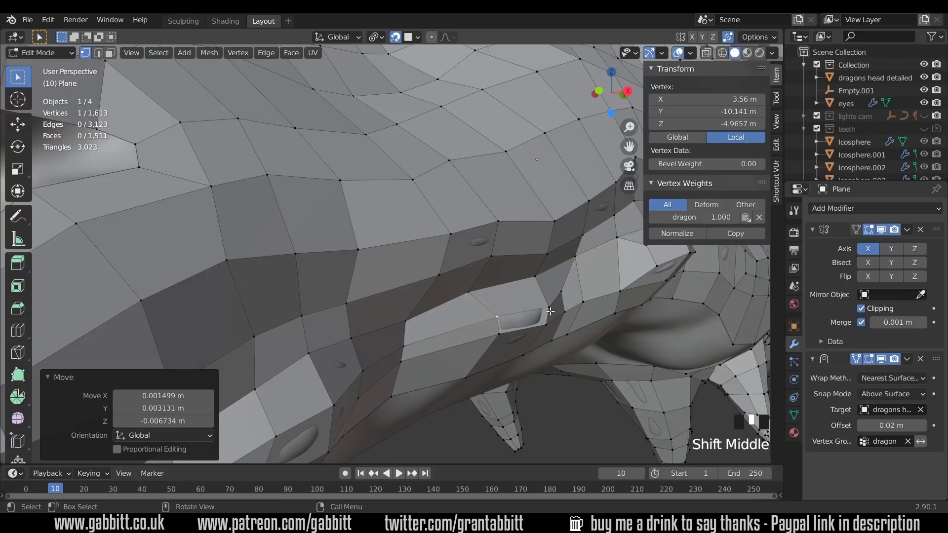
{"action": "key", "text": "KP_Divide"}
{"action": "key", "text": "KP_Decimal"}
{"action": "scroll", "coordinate": [390, 314], "scroll_direction": "down", "scroll_amount": 17}
{"action": "scroll", "coordinate": [396, 311], "scroll_direction": "down", "scroll_amount": 6}
{"action": "middle_click_drag", "start_coordinate": [395, 311], "coordinate": [458, 243]}
{"action": "left_click", "coordinate": [450, 249]}
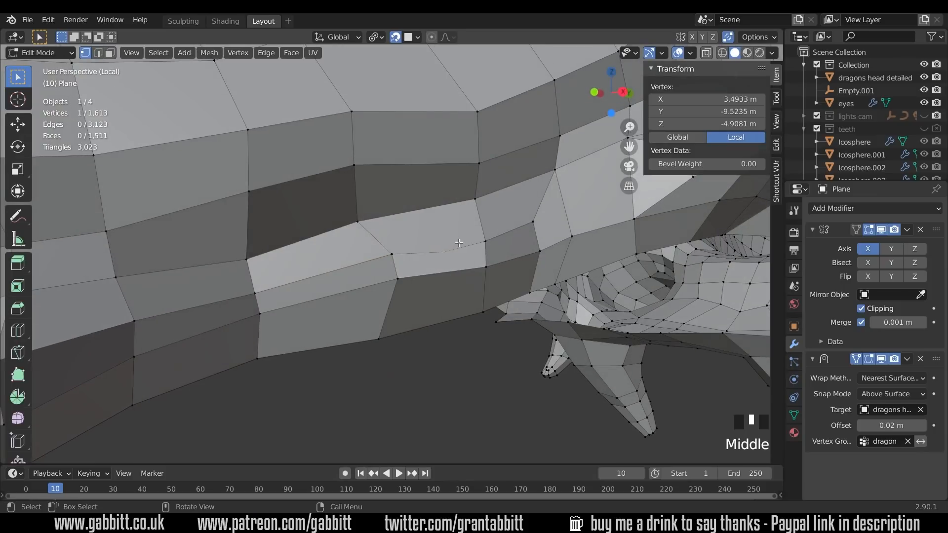
{"action": "key", "text": "ctrl+x"}
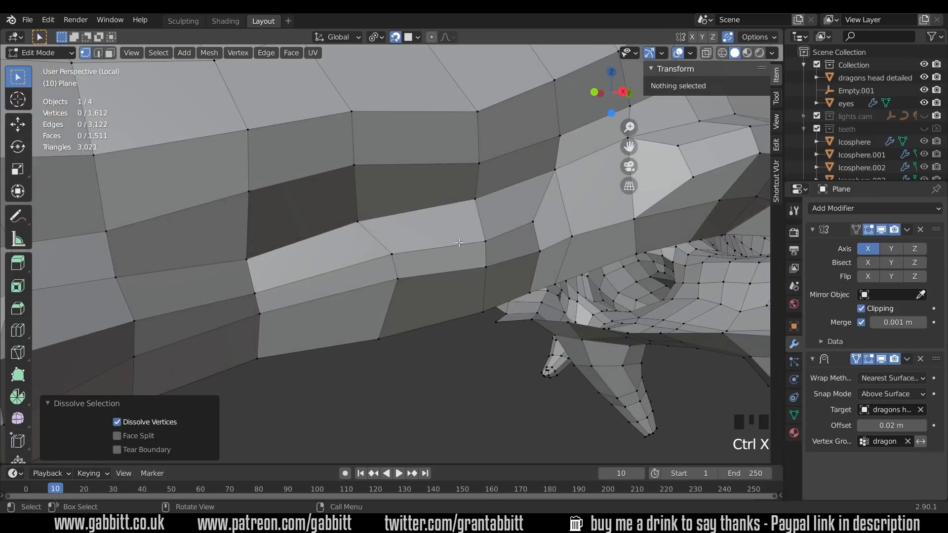
{"action": "key", "text": "KP_Divide"}
- Extrude the three edges at the front of the throat mesh forward twice toward the chin
{"action": "middle_click_drag", "start_coordinate": [459, 243], "coordinate": [447, 218]}
{"action": "key", "text": "2"}
{"action": "left_click", "coordinate": [548, 200]}
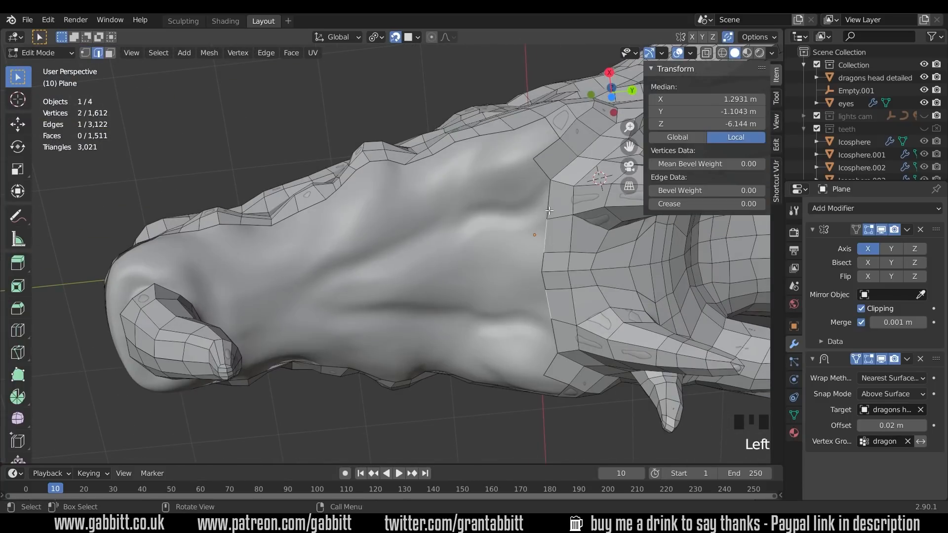
{"action": "left_click", "coordinate": [544, 236], "text": "shift"}
{"action": "left_click", "coordinate": [542, 261], "text": "shift"}
{"action": "key", "text": "e"}
{"action": "left_click", "coordinate": [484, 255]}
{"action": "key", "text": "e"}
{"action": "left_click", "coordinate": [432, 254]}
- Pull the outer vertices of the two new throat rows inward to follow the groove under the jaw
{"action": "key", "text": "1"}
{"action": "left_click", "coordinate": [483, 191]}
{"action": "key", "text": "g"}
{"action": "left_click", "coordinate": [479, 201]}
{"action": "left_click", "coordinate": [429, 216]}
{"action": "key", "text": "g"}
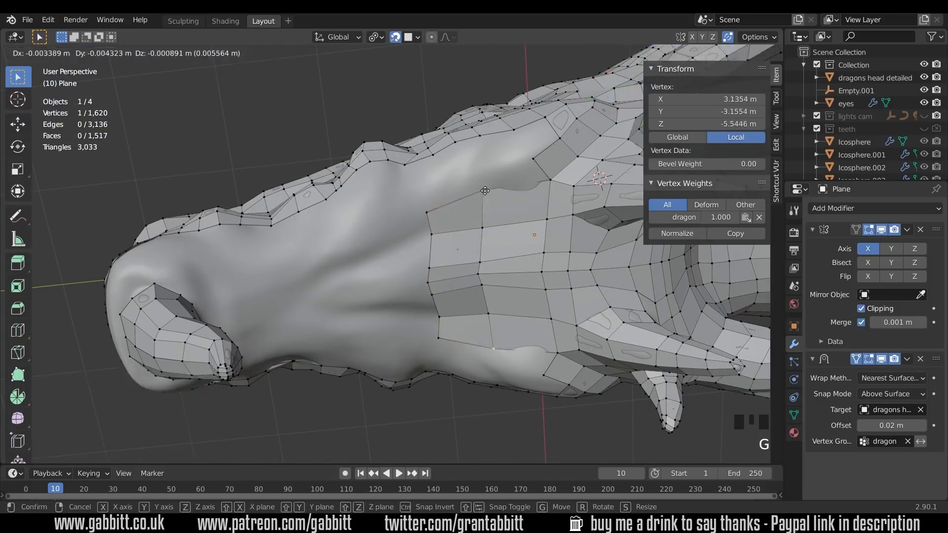
{"action": "left_click", "coordinate": [438, 231]}
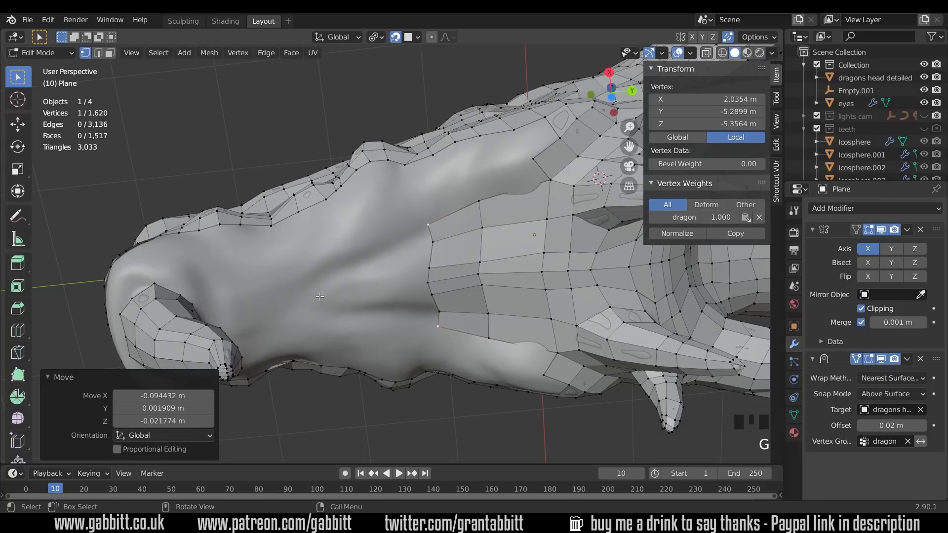
- Extrude the throat's front edges forward another row, scale them to about 0.524, and nudge them toward the chin
{"action": "key", "text": "2"}
{"action": "left_click", "coordinate": [434, 244], "text": "alt"}
{"action": "key", "text": "e"}
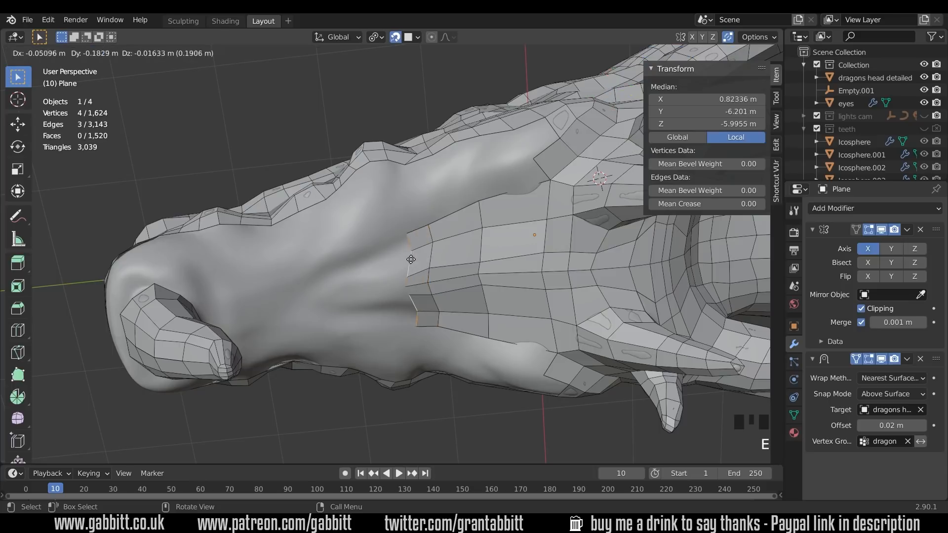
{"action": "left_click", "coordinate": [375, 267]}
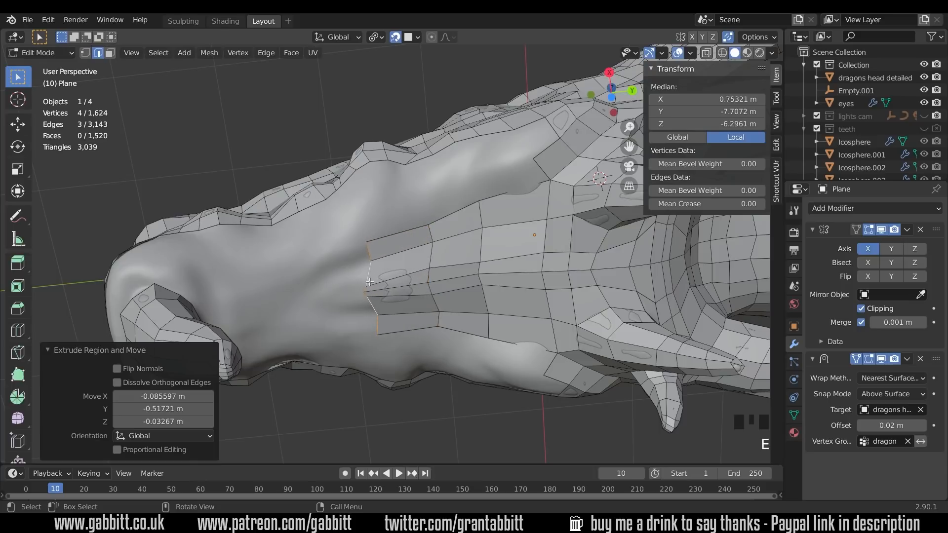
{"action": "key", "text": "s"}
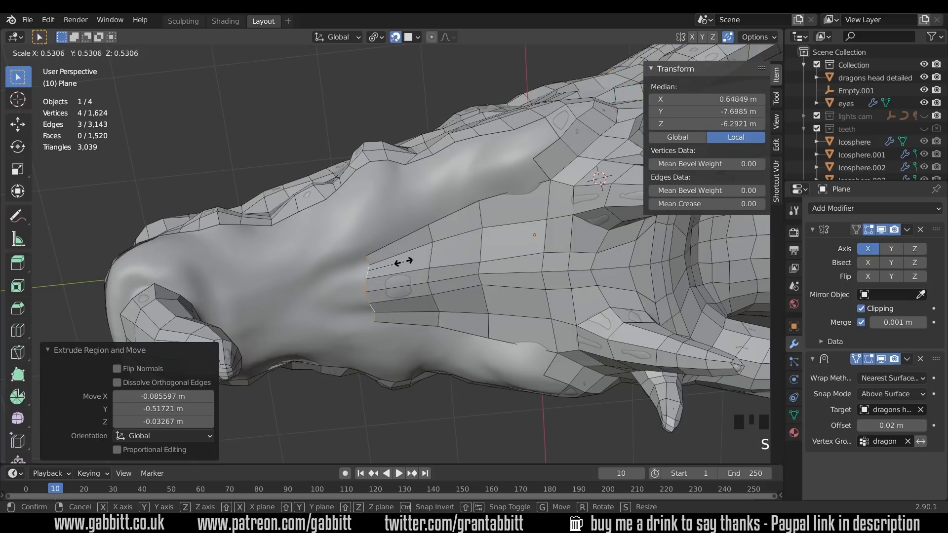
{"action": "left_click", "coordinate": [384, 274]}
{"action": "key", "text": "g"}
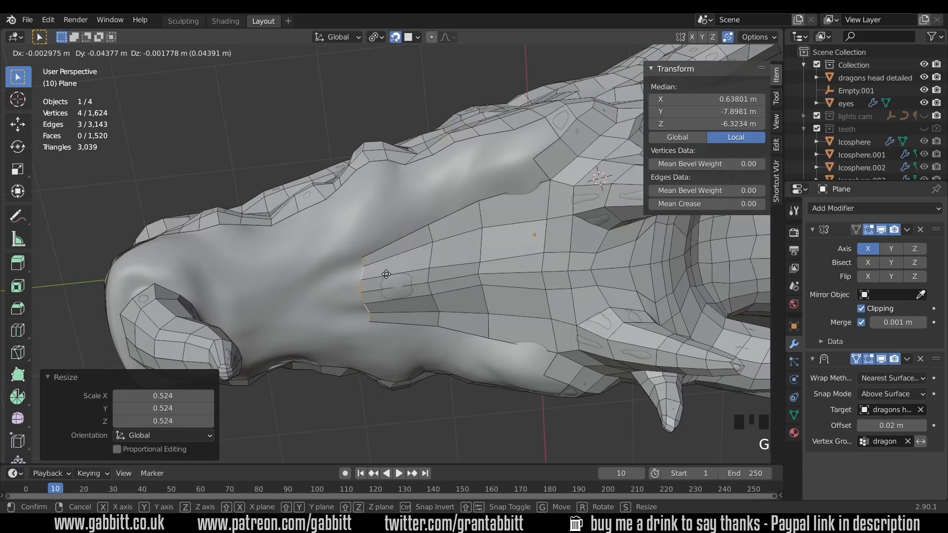
{"action": "left_click", "coordinate": [385, 276]}
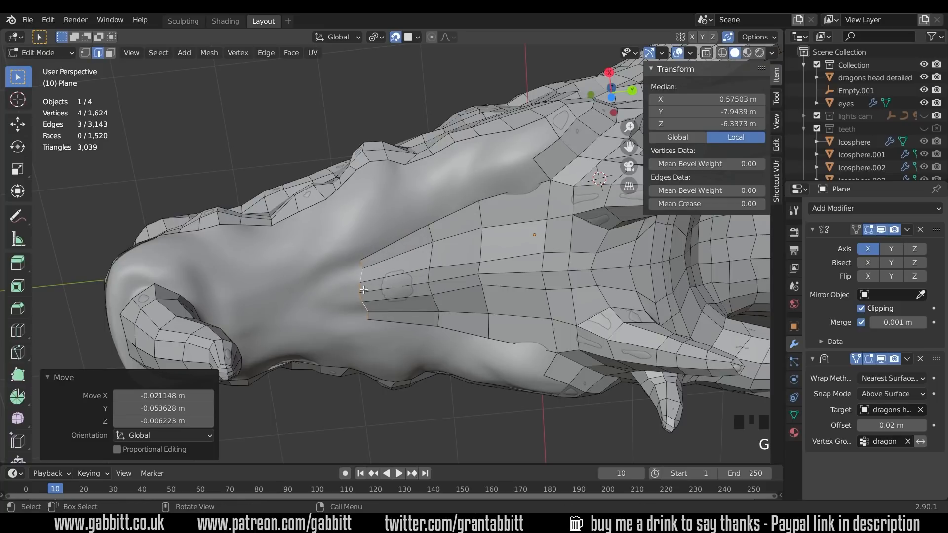
- Extrude the outer edge of the throat's front row forward along the groove
{"action": "middle_click_drag", "start_coordinate": [369, 291], "coordinate": [460, 275], "text": "shift"}
{"action": "scroll", "coordinate": [461, 274], "scroll_direction": "up", "scroll_amount": 2}
{"action": "left_click", "coordinate": [503, 238]}
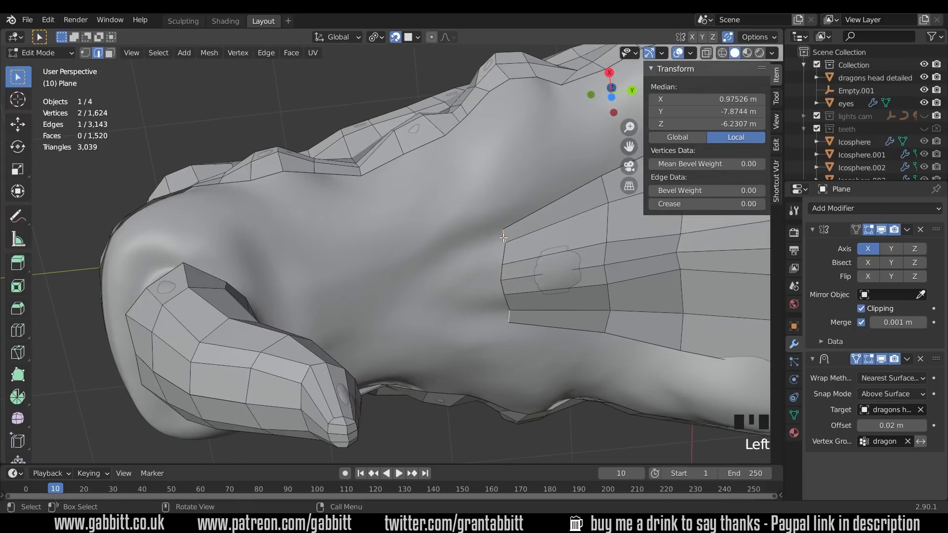
{"action": "key", "text": "e"}
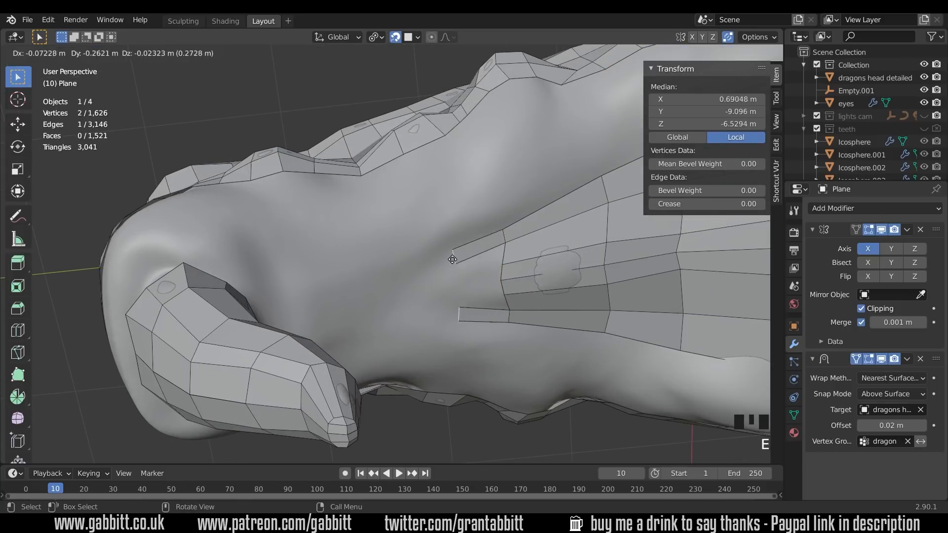
{"action": "left_click", "coordinate": [502, 250]}
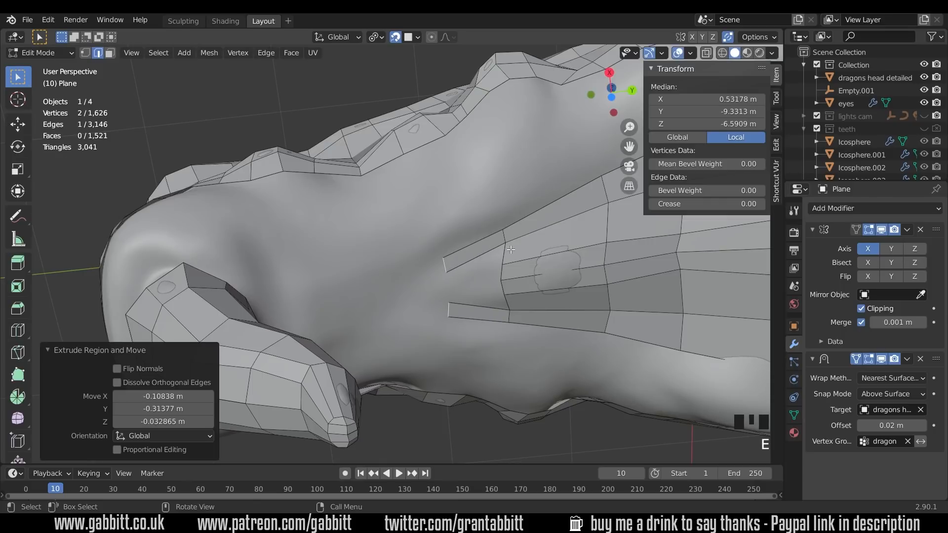
- Slide the base and outer tip vertices of the new outer strip forward so its faces taper along the groove
{"action": "key", "text": "1"}
{"action": "left_click", "coordinate": [509, 244]}
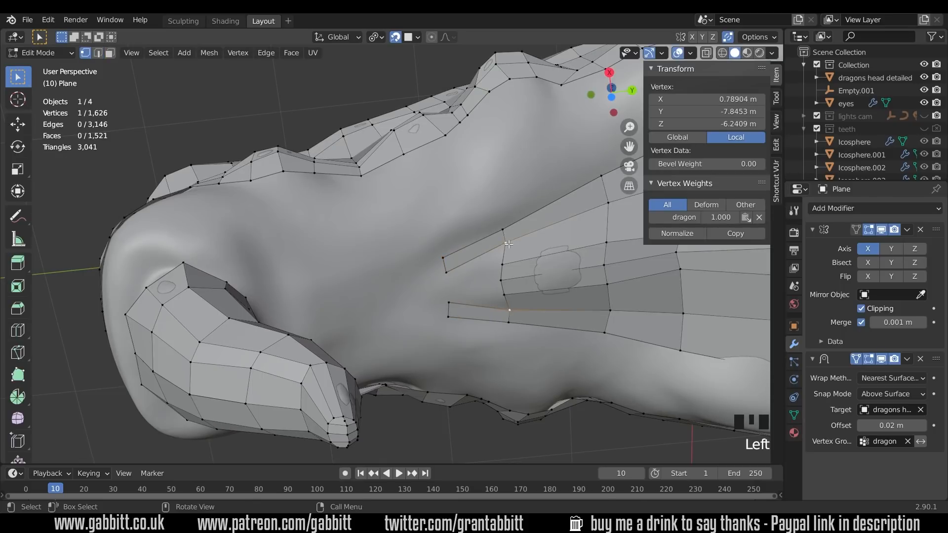
{"action": "key", "text": "g"}
{"action": "left_click", "coordinate": [502, 278]}
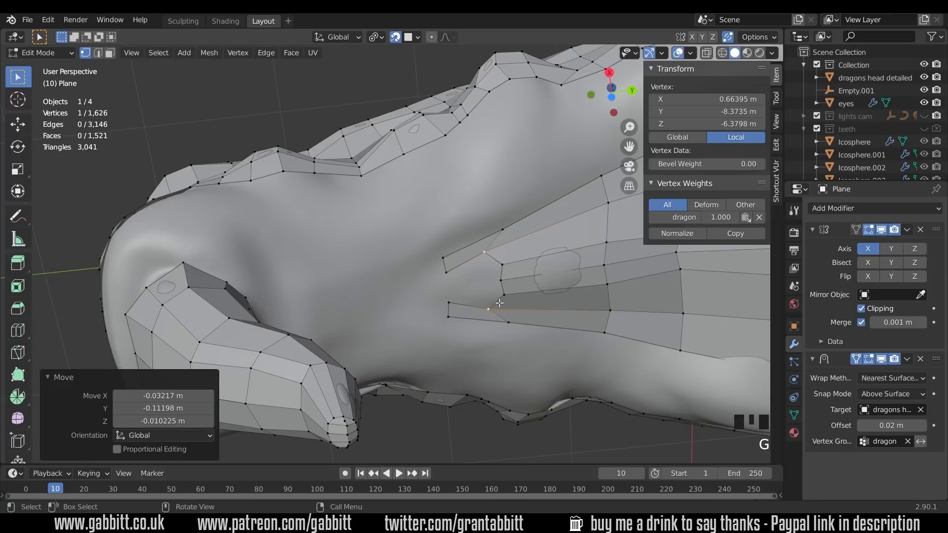
{"action": "left_click", "coordinate": [508, 324]}
{"action": "key", "text": "g"}
{"action": "left_click", "coordinate": [492, 322]}
{"action": "left_click", "coordinate": [442, 260]}
{"action": "key", "text": "g"}
{"action": "left_click", "coordinate": [428, 265]}
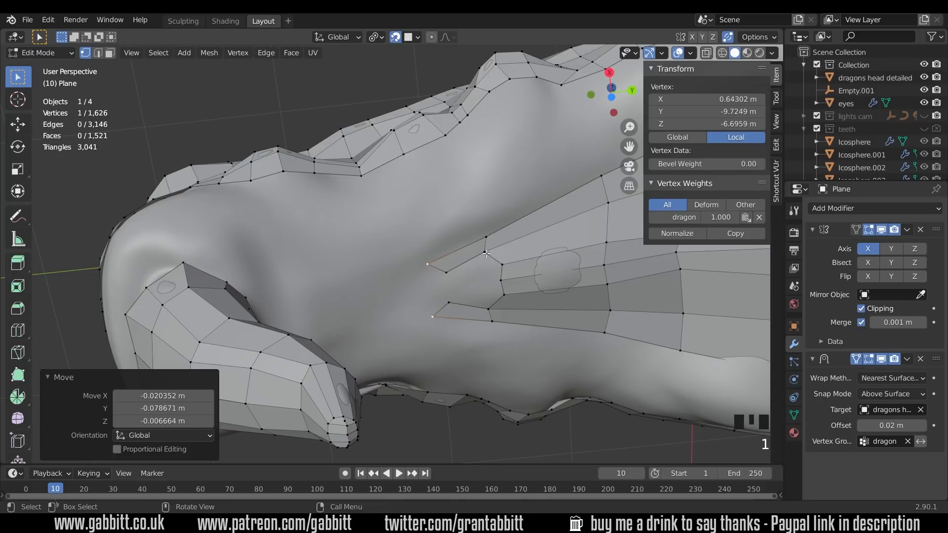
- Extrude the strip's inner base vertex to the centreline and fill the throat tip with quads around the centre
{"action": "left_click", "coordinate": [487, 254]}
{"action": "key", "text": "e"}
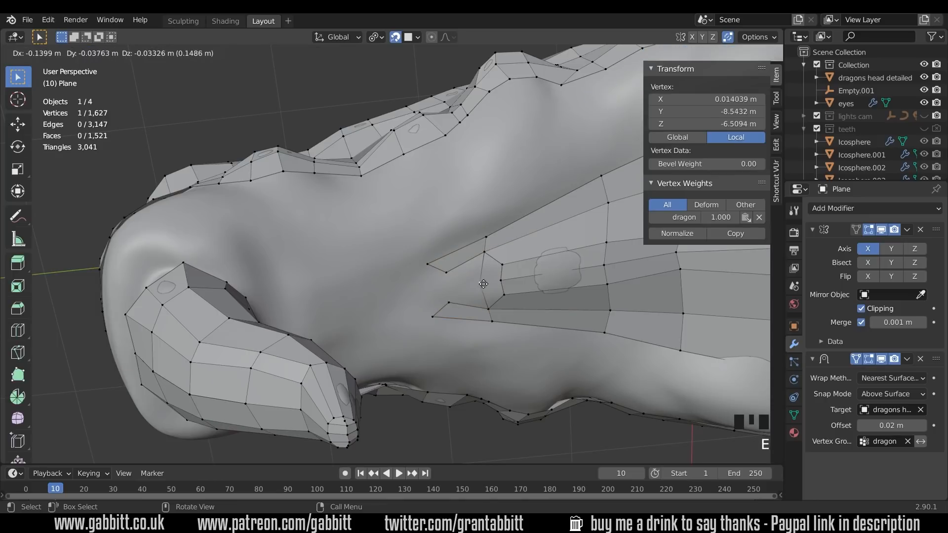
{"action": "left_click", "coordinate": [492, 281]}
{"action": "key", "text": "2"}
{"action": "left_click", "coordinate": [505, 258]}
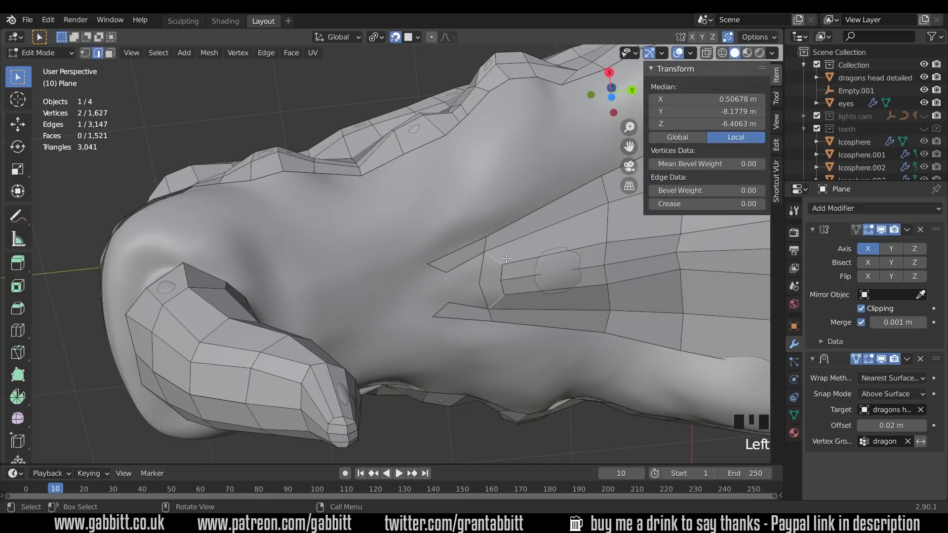
{"action": "left_click", "coordinate": [478, 263]}
{"action": "key", "text": "e"}
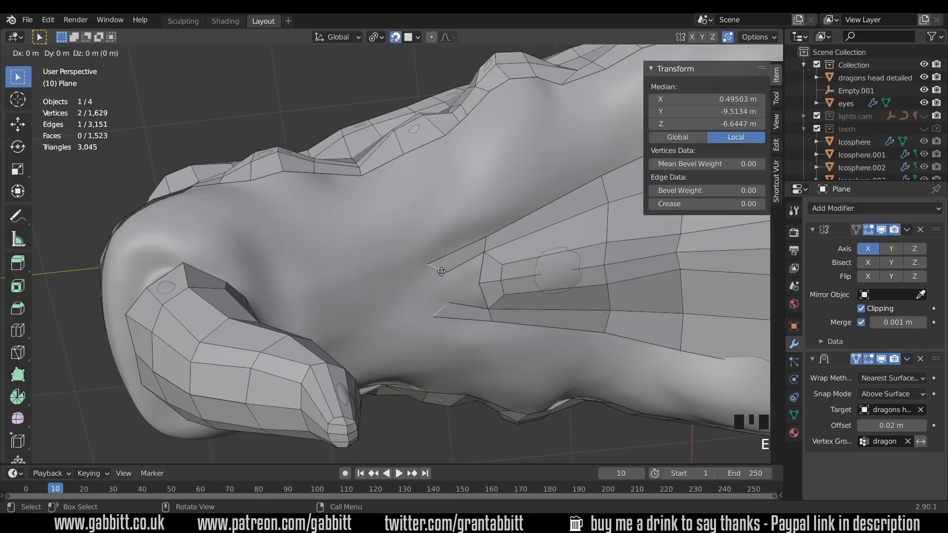
{"action": "left_click", "coordinate": [443, 298]}
{"action": "double_click", "coordinate": [462, 284]}
{"action": "key", "text": "f"}
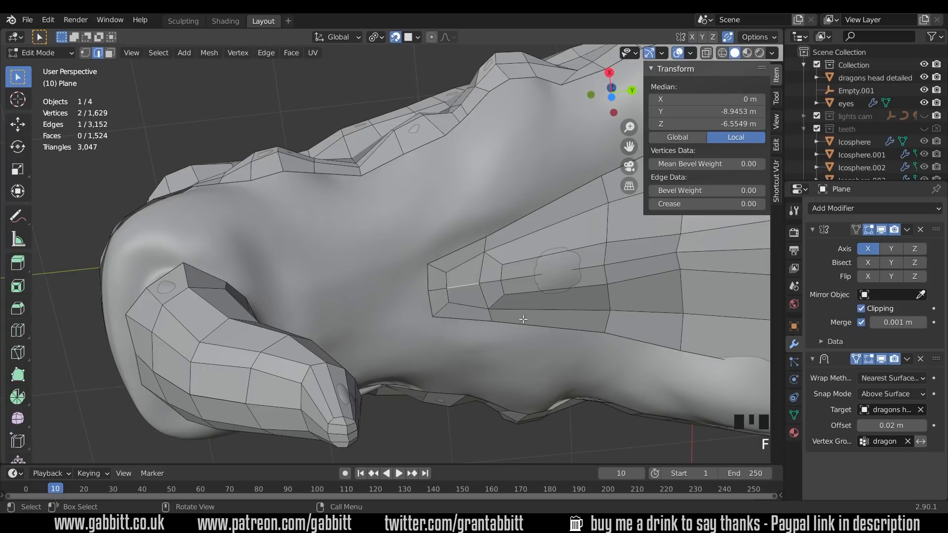
- Select the edge loop across the front of the throat mesh and adjust its position slightly
{"action": "scroll", "coordinate": [537, 262], "scroll_direction": "down", "scroll_amount": 2}
{"action": "middle_click_drag", "start_coordinate": [545, 272], "coordinate": [526, 301]}
{"action": "scroll", "coordinate": [538, 286], "scroll_direction": "down", "scroll_amount": 1}
{"action": "left_click", "coordinate": [481, 253], "text": "alt"}
{"action": "key", "text": "g"}
{"action": "left_click", "coordinate": [480, 253]}
- Add loop cuts across the wide throat rows, using two cuts in the row nearest the front tip
{"action": "middle_click_drag", "start_coordinate": [480, 253], "coordinate": [484, 238]}
{"action": "middle_click_drag", "start_coordinate": [528, 289], "coordinate": [546, 253]}
{"action": "key", "text": "ctrl+r"}
{"action": "left_click", "coordinate": [547, 252]}
{"action": "left_click", "coordinate": [546, 253]}
{"action": "key", "text": "ctrl+r"}
{"action": "double_click", "coordinate": [496, 286]}
{"action": "middle_click_drag", "start_coordinate": [496, 286], "coordinate": [495, 290]}
{"action": "key", "text": "ctrl+r"}
{"action": "scroll", "coordinate": [460, 289], "scroll_direction": "up", "scroll_amount": 1}
{"action": "double_click", "coordinate": [459, 289]}
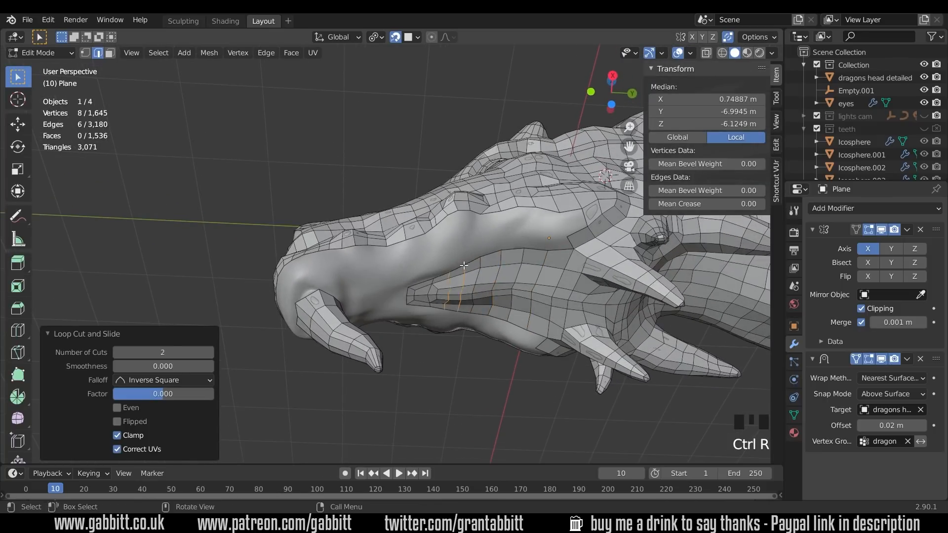
- Fill a face between the two open edges at the rear corner of the bare lower jaw
{"action": "middle_click_drag", "start_coordinate": [562, 241], "coordinate": [564, 239]}
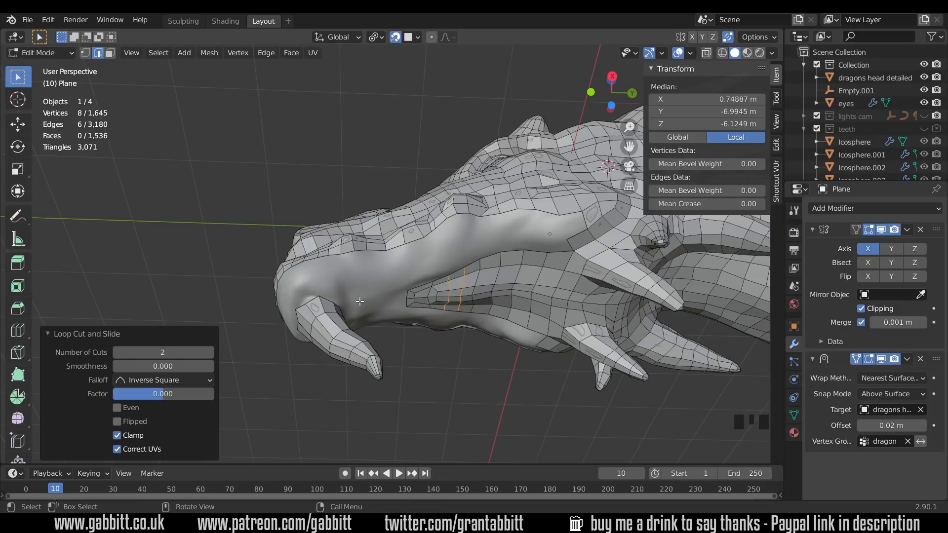
{"action": "left_click", "coordinate": [571, 213]}
{"action": "left_click", "coordinate": [579, 235], "text": "shift"}
{"action": "key", "text": "f"}
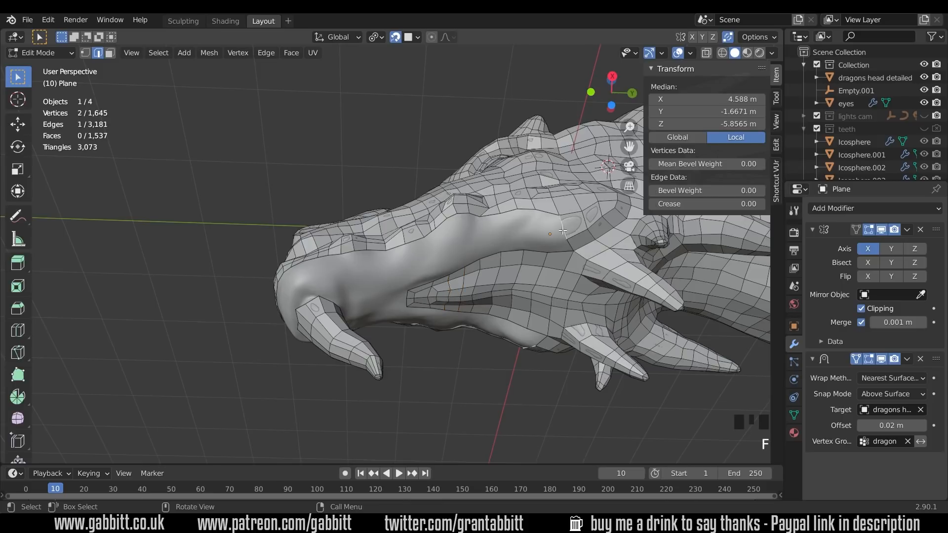
- Extrude a chain of vertices from the new rear face forward along the bare lower jaw toward the chin
{"action": "key", "text": "1"}
{"action": "left_click", "coordinate": [568, 240]}
{"action": "key", "text": "e"}
{"action": "key", "text": "e"}
{"action": "key", "text": "e"}
{"action": "left_click", "coordinate": [538, 232]}
{"action": "key", "text": "e"}
{"action": "key", "text": "e"}
{"action": "key", "text": "e"}
{"action": "left_click", "coordinate": [454, 244]}
{"action": "key", "text": "e"}
{"action": "key", "text": "e"}
{"action": "key", "text": "e"}
{"action": "key", "text": "e"}
{"action": "left_click", "coordinate": [392, 264]}
{"action": "key", "text": "e"}
{"action": "left_click", "coordinate": [371, 270]}
{"action": "key", "text": "e"}
{"action": "key", "text": "e"}
{"action": "key", "text": "e"}
{"action": "middle_click_drag", "start_coordinate": [371, 270], "coordinate": [375, 232]}
{"action": "left_click", "coordinate": [342, 256]}
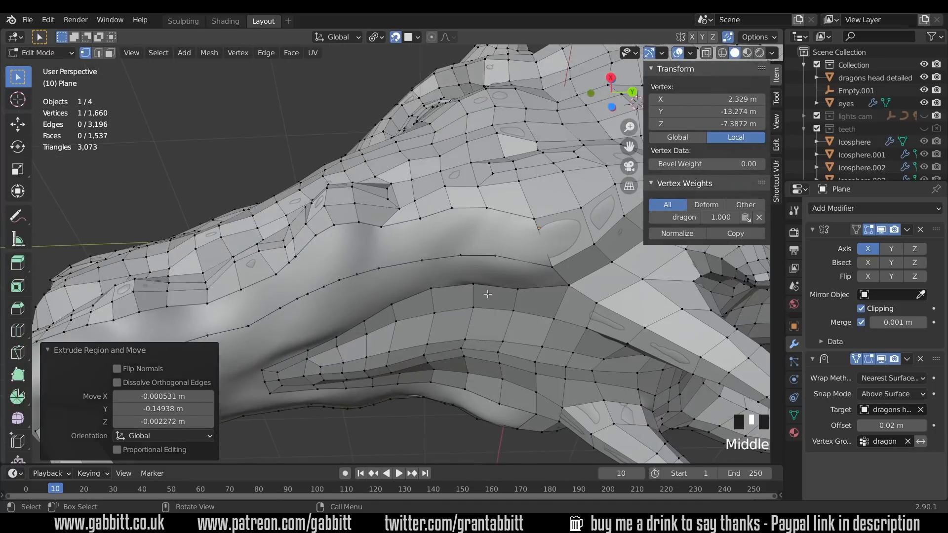
- Fill the gap between the vertex chain and the upper jaw edge with quads, working from the rear forward
{"action": "key", "text": "2"}
{"action": "left_click", "coordinate": [586, 220]}
{"action": "key", "text": "f"}
{"action": "key", "text": "f"}
{"action": "key", "text": "f"}
{"action": "key", "text": "f"}
{"action": "key", "text": "f"}
{"action": "key", "text": "f"}
{"action": "key", "text": "f"}
{"action": "key", "text": "f"}
{"action": "key", "text": "f"}
{"action": "key", "text": "f"}
{"action": "key", "text": "f"}
{"action": "key", "text": "f"}
{"action": "key", "text": "f"}
{"action": "key", "text": "f"}
{"action": "key", "text": "f"}
- Fill the gap between the vertex chain and the throat mesh with quads, starting at the rear
{"action": "left_click", "coordinate": [568, 293]}
{"action": "key", "text": "f"}
{"action": "key", "text": "f"}
{"action": "key", "text": "f"}
{"action": "key", "text": "f"}
{"action": "key", "text": "f"}
{"action": "key", "text": "f"}
- Undo the last fill and add a loop cut across the throat rows to match the jaw's edge spacing
{"action": "key", "text": "ctrl+z"}
{"action": "key", "text": "ctrl+r"}
{"action": "left_click", "coordinate": [360, 330]}
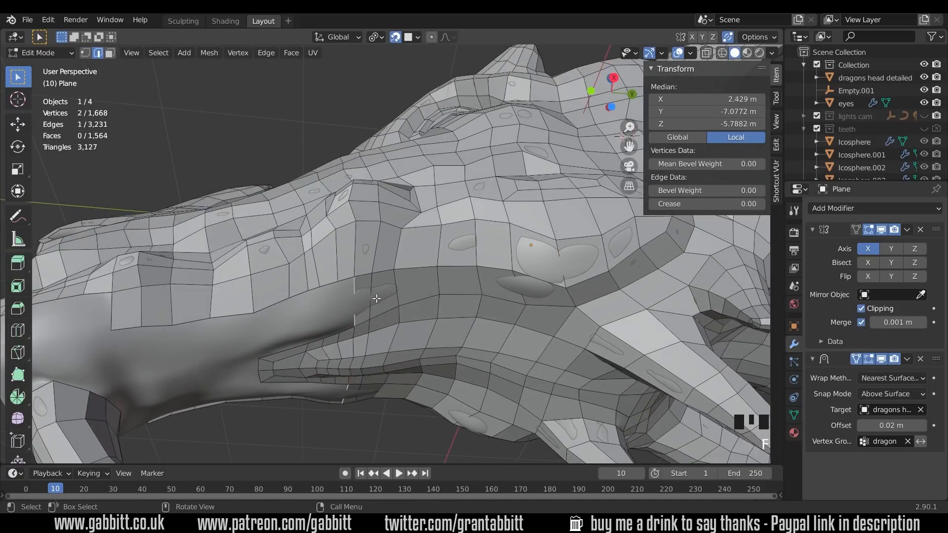
- Fill the remaining gap in the throat rows with quads, adding a loop cut partway to match the jaw's spacing
{"action": "key", "text": "f"}
{"action": "key", "text": "f"}
{"action": "key", "text": "f"}
{"action": "key", "text": "ctrl+r"}
{"action": "left_click", "coordinate": [293, 351]}
{"action": "key", "text": "f"}
{"action": "key", "text": "f"}
- Reposition a vertex on the rows under the jaw to even out the newly filled quads
{"action": "middle_click_drag", "start_coordinate": [316, 316], "coordinate": [324, 281]}
{"action": "key", "text": "1"}
{"action": "left_click", "coordinate": [399, 264]}
{"action": "scroll", "coordinate": [399, 264], "scroll_direction": "down", "scroll_amount": 3}
{"action": "middle_click_drag", "start_coordinate": [399, 264], "coordinate": [391, 240]}
{"action": "middle_click_drag", "start_coordinate": [356, 317], "coordinate": [365, 286]}
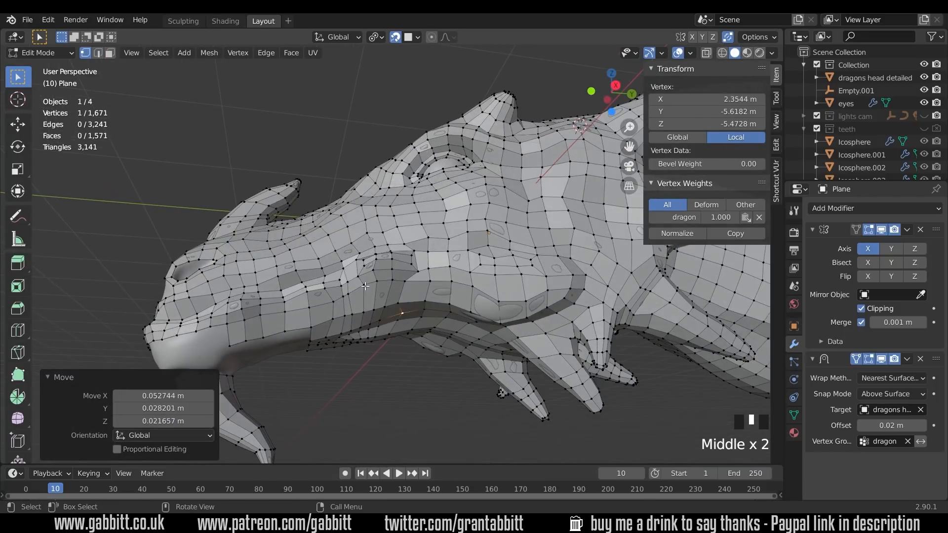
{"action": "middle_click_drag", "start_coordinate": [335, 348], "coordinate": [387, 294]}
{"action": "scroll", "coordinate": [362, 324], "scroll_direction": "up", "scroll_amount": 2}
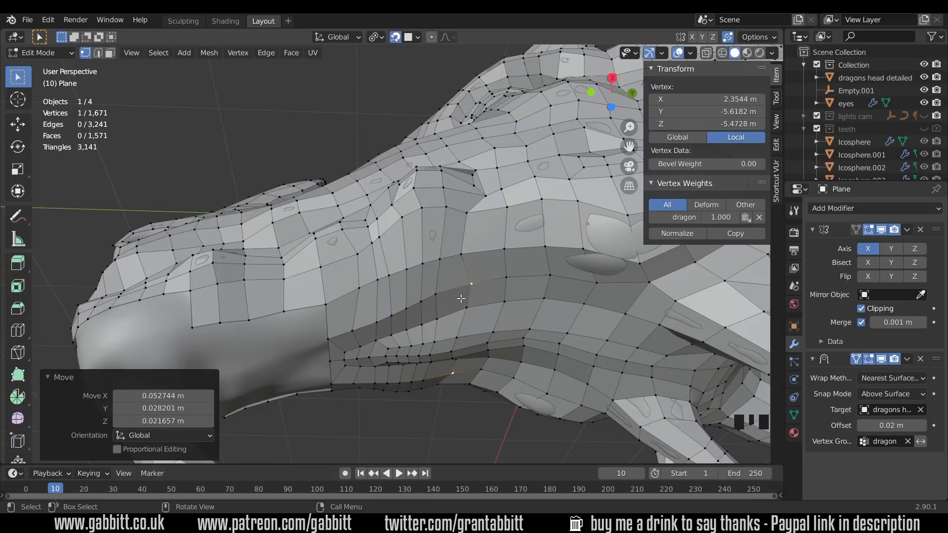
- Slide the crowded vertex on the jaw's lower edge forward until it merges with its neighbour, and adjust the vertices around it
{"action": "left_click", "coordinate": [423, 262]}
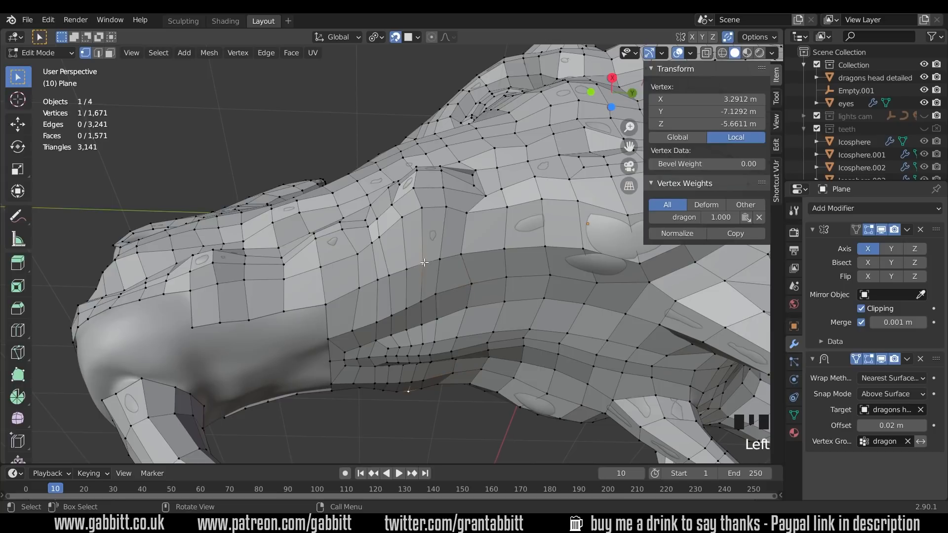
{"action": "key", "text": "g"}
{"action": "key", "text": "g"}
{"action": "left_click", "coordinate": [397, 269]}
{"action": "left_click", "coordinate": [378, 280]}
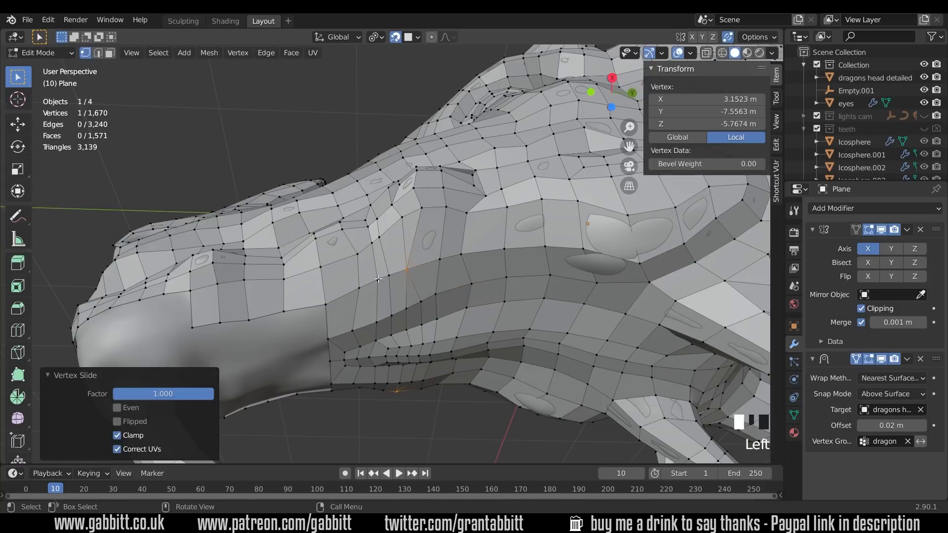
{"action": "key", "text": "g"}
{"action": "left_click", "coordinate": [411, 267]}
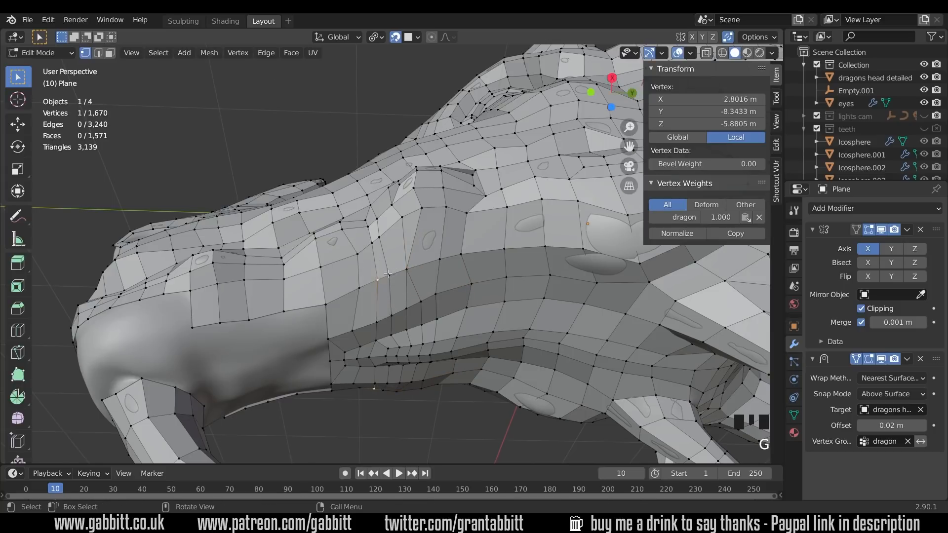
- Add a loop cut through the jaw's side below the lip ridge and scale the resulting edge to 0.379
{"action": "left_click", "coordinate": [403, 248]}
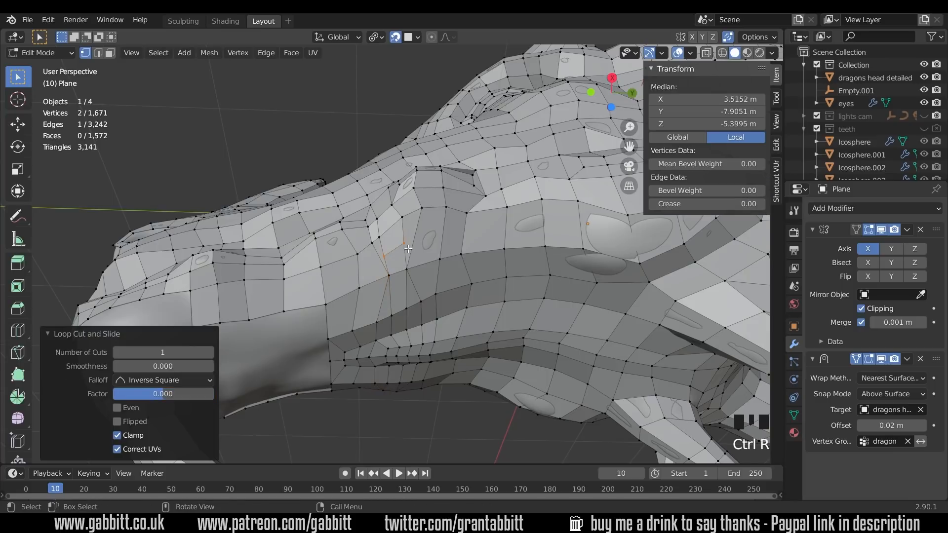
{"action": "middle_click_drag", "start_coordinate": [403, 248], "coordinate": [425, 269]}
{"action": "scroll", "coordinate": [428, 272], "scroll_direction": "up", "scroll_amount": 2}
{"action": "key", "text": "s"}
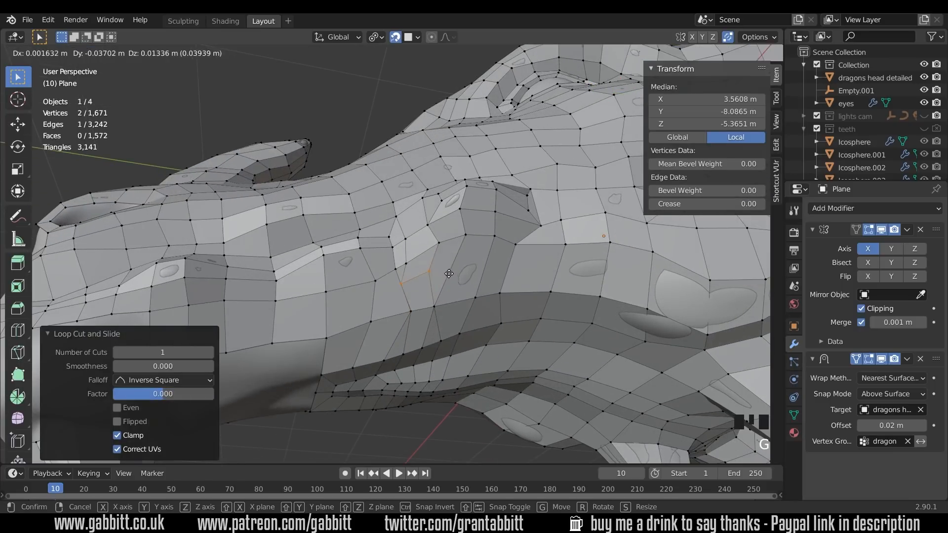
{"action": "left_click", "coordinate": [435, 267]}
{"action": "middle_click_drag", "start_coordinate": [435, 267], "coordinate": [438, 237]}
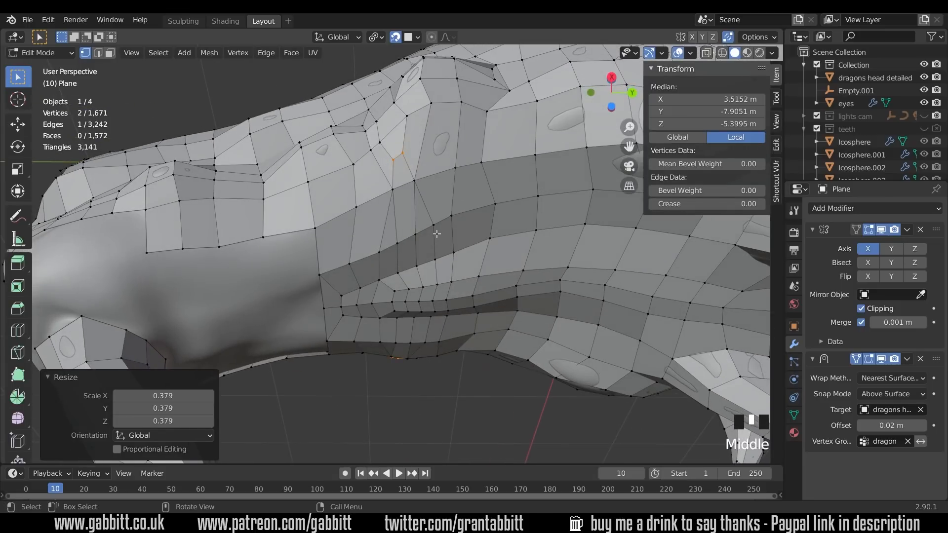
- Dissolve the redundant edge runs crossing the narrow quads between the jaw's side and the throat
{"action": "key", "text": "2"}
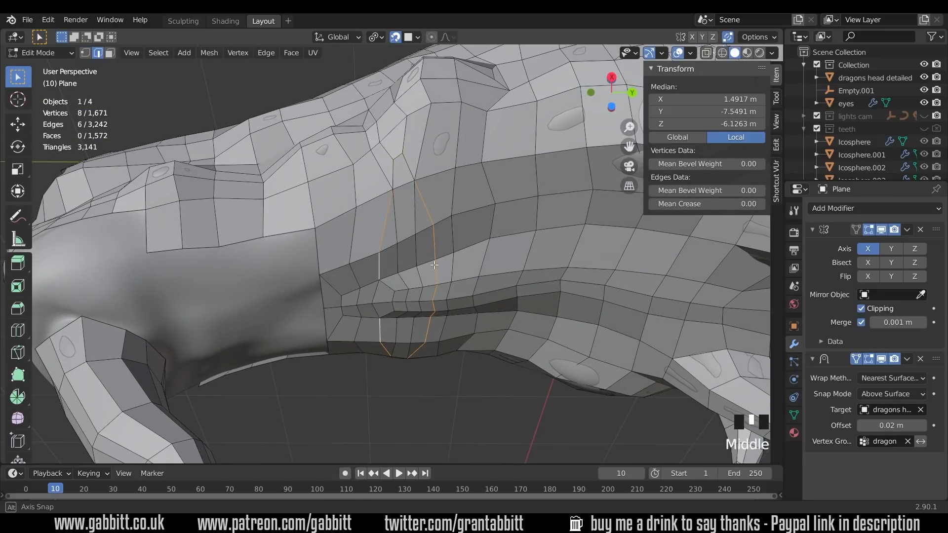
{"action": "middle_click_drag", "start_coordinate": [435, 265], "coordinate": [437, 257]}
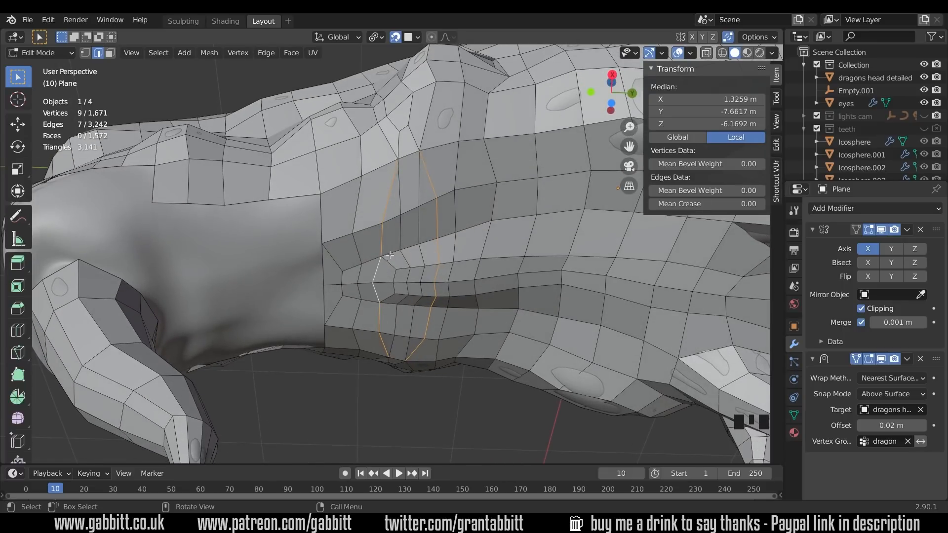
{"action": "key", "text": "ctrl+x"}
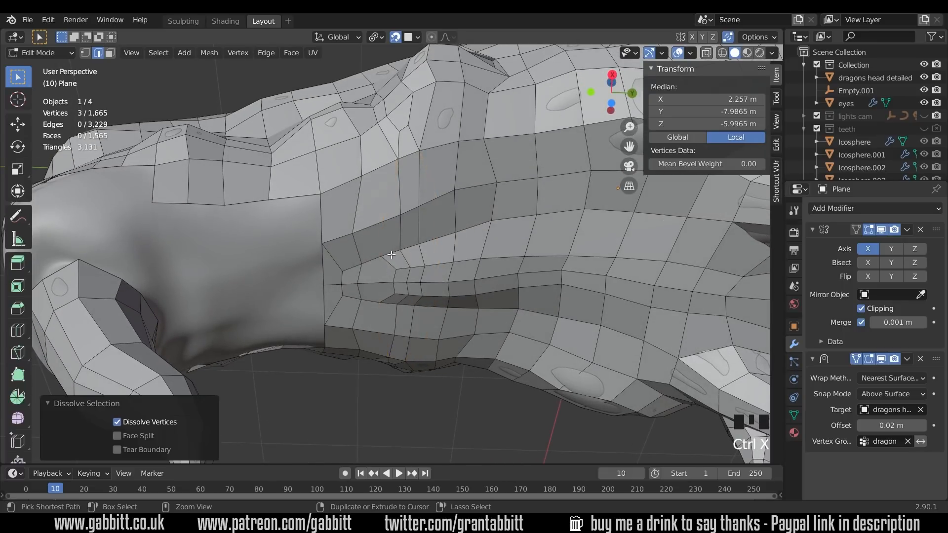
- Nudge the vertices where the throat rows converge so the surrounding quads are evenly spaced
{"action": "key", "text": "1"}
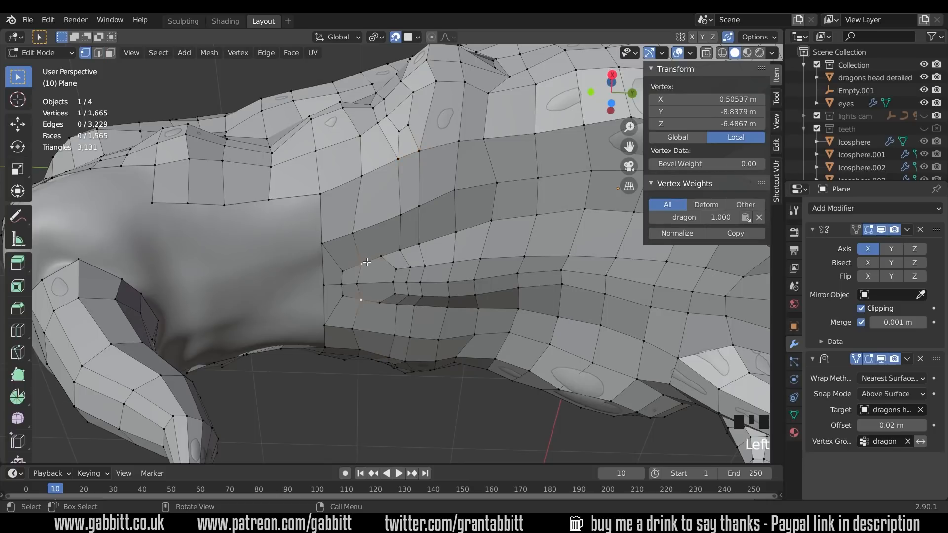
{"action": "left_click", "coordinate": [384, 259]}
{"action": "left_click", "coordinate": [359, 285]}
{"action": "key", "text": "g"}
{"action": "left_click", "coordinate": [373, 284]}
{"action": "left_click", "coordinate": [382, 259]}
{"action": "key", "text": "g"}
{"action": "left_click", "coordinate": [376, 262]}
{"action": "middle_click_drag", "start_coordinate": [438, 211], "coordinate": [467, 310]}
{"action": "scroll", "coordinate": [458, 265], "scroll_direction": "down", "scroll_amount": 3}
{"action": "scroll", "coordinate": [396, 274], "scroll_direction": "up", "scroll_amount": 2}
{"action": "left_click", "coordinate": [375, 288], "text": "shift"}
{"action": "key", "text": "g"}
{"action": "left_click", "coordinate": [377, 283]}
{"action": "scroll", "coordinate": [415, 282], "scroll_direction": "down", "scroll_amount": 3}
{"action": "scroll", "coordinate": [444, 297], "scroll_direction": "up", "scroll_amount": 3}
- Extrude the front edge of the throat mesh forward in several segments toward the chin and adjust the vertices
{"action": "key", "text": "2"}
{"action": "key", "text": "e"}
{"action": "key", "text": "e"}
{"action": "key", "text": "e"}
{"action": "left_click", "coordinate": [337, 268]}
{"action": "key", "text": "1"}
{"action": "key", "text": "g"}
{"action": "middle_click_drag", "start_coordinate": [340, 271], "coordinate": [375, 277]}
{"action": "left_click", "coordinate": [395, 302]}
{"action": "scroll", "coordinate": [375, 277], "scroll_direction": "down", "scroll_amount": 3}
- Extrude and rotate a further edge at the front of the strip, then reposition vertices along the bare jaw's upper border
{"action": "key", "text": "g"}
{"action": "middle_click_drag", "start_coordinate": [361, 237], "coordinate": [395, 247]}
{"action": "key", "text": "2"}
{"action": "left_click", "coordinate": [392, 248]}
{"action": "key", "text": "e"}
{"action": "key", "text": "r"}
{"action": "key", "text": "1"}
{"action": "left_click", "coordinate": [344, 222]}
{"action": "key", "text": "g"}
{"action": "left_click", "coordinate": [338, 214]}
{"action": "middle_click_drag", "start_coordinate": [355, 213], "coordinate": [363, 209]}
{"action": "left_click", "coordinate": [369, 207]}
{"action": "key", "text": "g"}
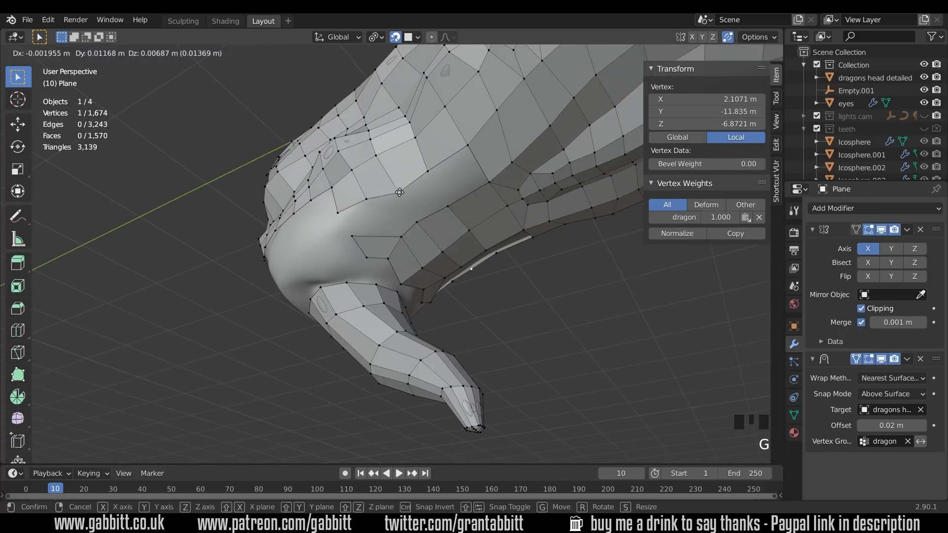
{"action": "left_click", "coordinate": [374, 201]}
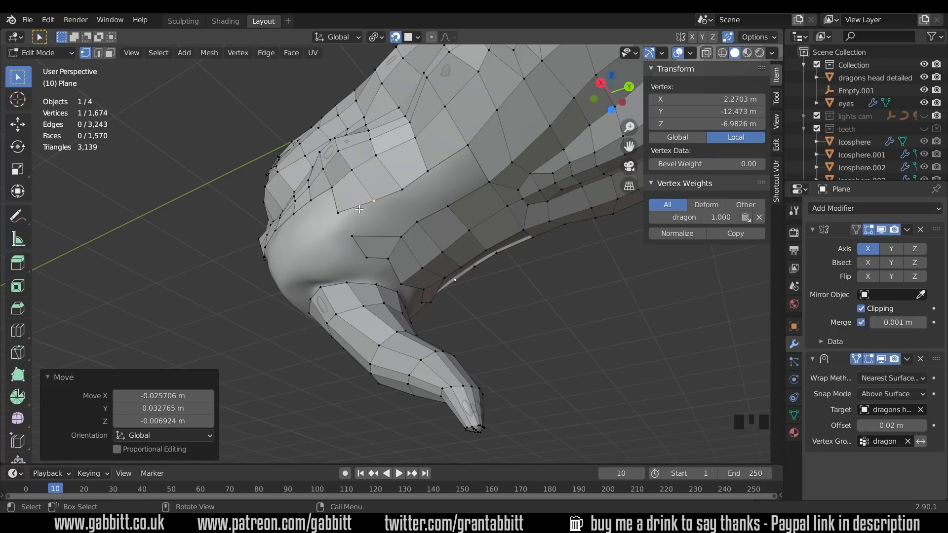
- Fill the gap between the extruded strip and the upper jaw edge with quads and adjust a vertex at its front
{"action": "key", "text": "2"}
{"action": "left_click", "coordinate": [475, 164]}
{"action": "key", "text": "f"}
{"action": "key", "text": "f"}
{"action": "key", "text": "f"}
{"action": "key", "text": "f"}
{"action": "middle_click_drag", "start_coordinate": [422, 231], "coordinate": [431, 220]}
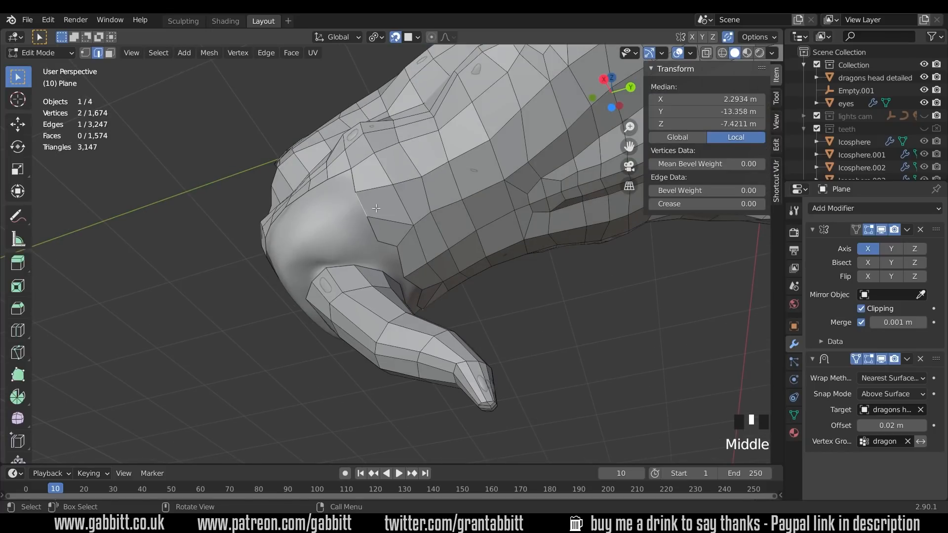
{"action": "middle_click_drag", "start_coordinate": [360, 236], "coordinate": [420, 261]}
{"action": "key", "text": "1"}
{"action": "left_click", "coordinate": [341, 273]}
{"action": "key", "text": "g"}
{"action": "key", "text": "2"}
{"action": "key", "text": "e"}
{"action": "left_click", "coordinate": [386, 284]}
{"action": "key", "text": "f"}
{"action": "key", "text": "ctrl+z"}
{"action": "key", "text": "Delete"}
{"action": "left_click", "coordinate": [379, 235]}
- Extrude the front edge of the jaw strip above the chin horn and reposition its leading vertices
{"action": "key", "text": "2"}
{"action": "key", "text": "e"}
{"action": "middle_click_drag", "start_coordinate": [381, 237], "coordinate": [406, 281]}
{"action": "key", "text": "1"}
{"action": "left_click", "coordinate": [404, 272]}
{"action": "key", "text": "g"}
{"action": "left_click", "coordinate": [455, 257]}
{"action": "left_click_drag", "start_coordinate": [366, 222], "coordinate": [395, 269]}
{"action": "key", "text": "g"}
{"action": "middle_click_drag", "start_coordinate": [388, 247], "coordinate": [399, 250]}
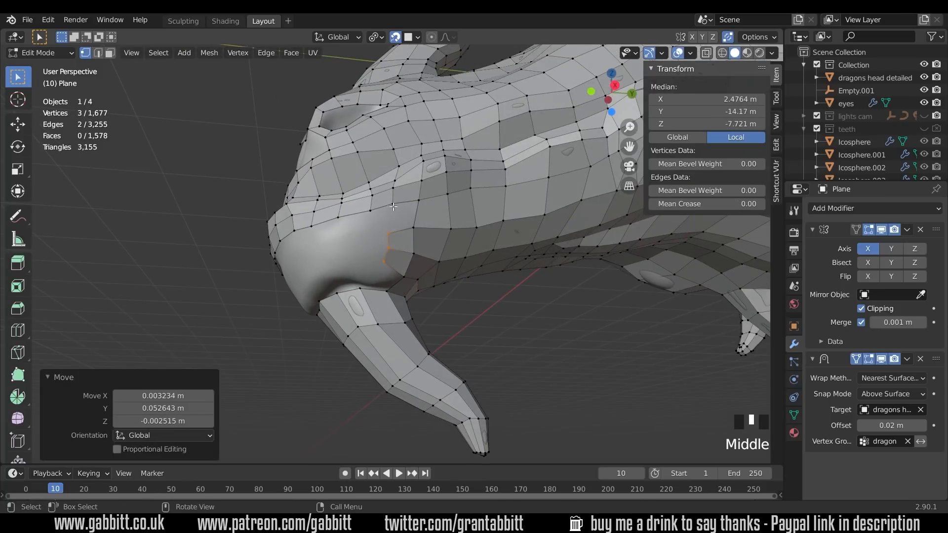
- Extrude the two leading edges of the strip repeatedly around the bare chin to the centre line
{"action": "middle_click_drag", "start_coordinate": [337, 263], "coordinate": [421, 221]}
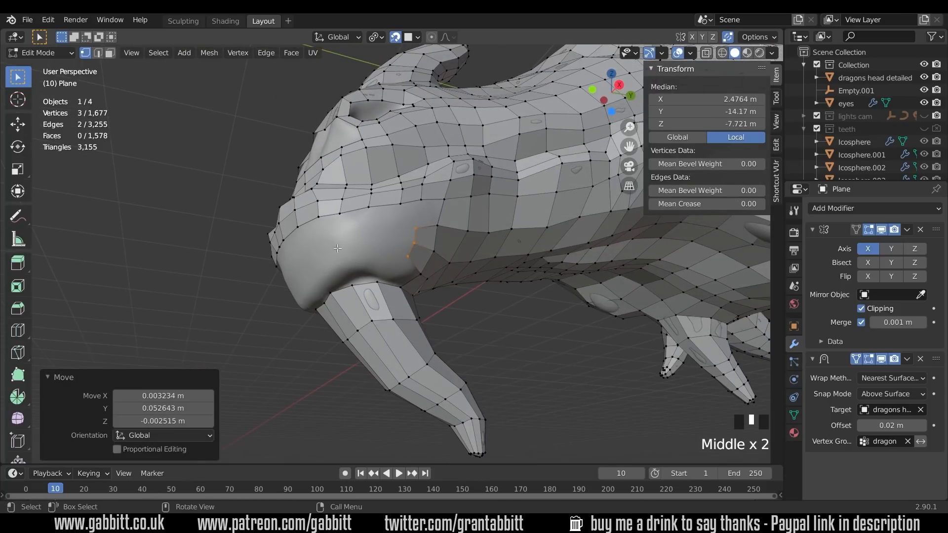
{"action": "left_click", "coordinate": [398, 240]}
{"action": "key", "text": "e"}
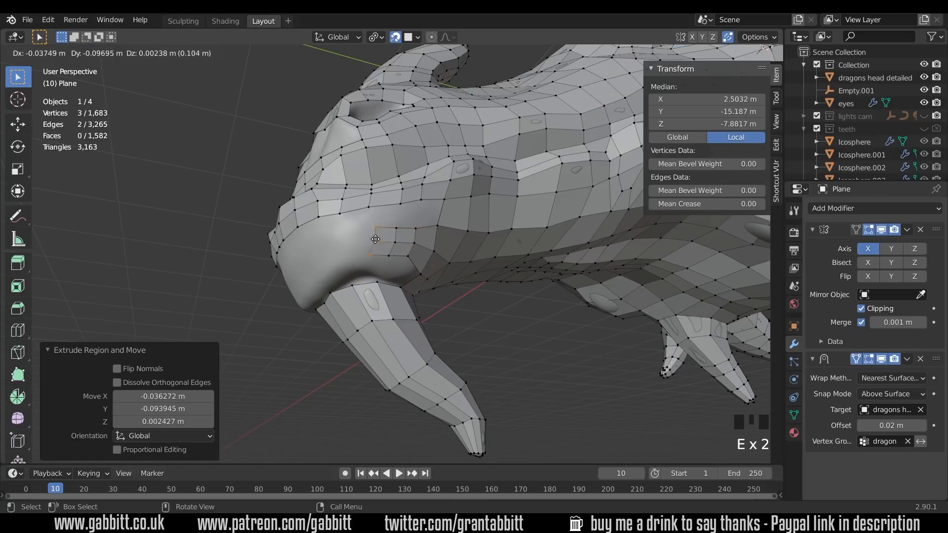
{"action": "middle_click_drag", "start_coordinate": [374, 243], "coordinate": [365, 270]}
{"action": "key", "text": "e"}
{"action": "left_click", "coordinate": [392, 242]}
{"action": "key", "text": "e"}
{"action": "key", "text": "e"}
{"action": "key", "text": "e"}
{"action": "key", "text": "e"}
- Fill the gap between the chin strip and the upper lip with quads from the side to the centre line
{"action": "key", "text": "2"}
{"action": "left_click", "coordinate": [477, 237]}
{"action": "key", "text": "f"}
{"action": "key", "text": "f"}
{"action": "key", "text": "f"}
{"action": "key", "text": "f"}
{"action": "key", "text": "f"}
{"action": "key", "text": "f"}
{"action": "key", "text": "f"}
{"action": "key", "text": "f"}
{"action": "middle_click_drag", "start_coordinate": [434, 241], "coordinate": [459, 203]}
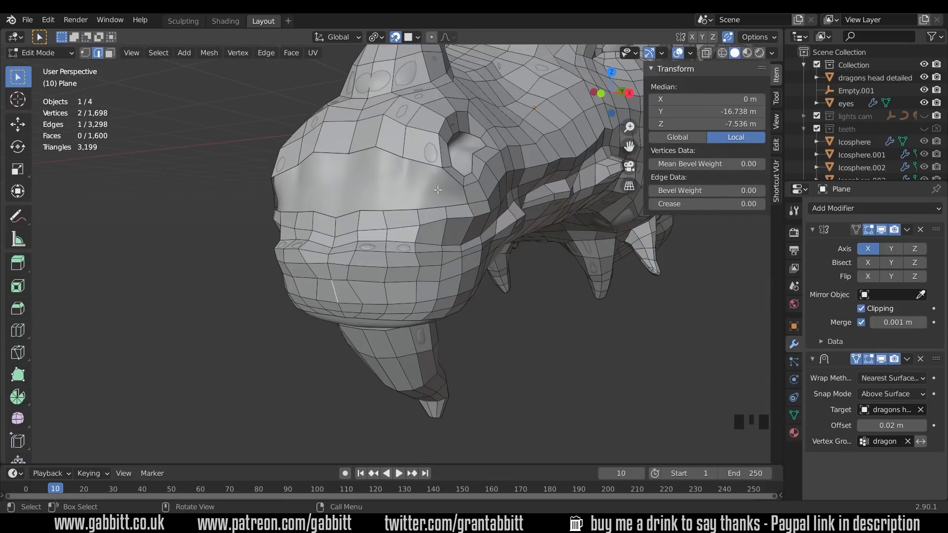
- Extrude a chain of vertices from beneath the nostril across the bare front of the snout
{"action": "key", "text": "1"}
{"action": "left_click", "coordinate": [463, 187]}
{"action": "key", "text": "e"}
{"action": "left_click", "coordinate": [443, 185]}
{"action": "key", "text": "e"}
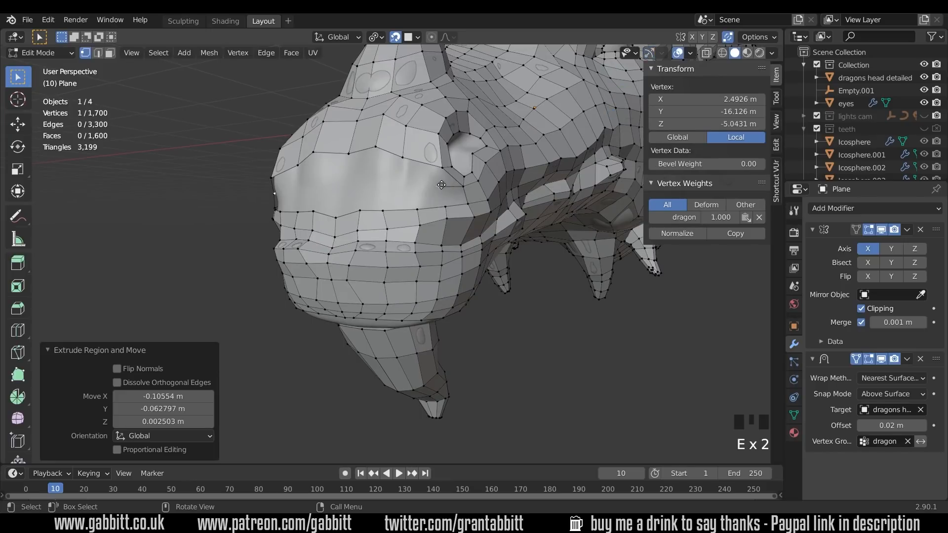
{"action": "middle_click_drag", "start_coordinate": [395, 188], "coordinate": [403, 228]}
- Dissolve one vertical edge loop on the front of the muzzle and shift the remaining loops to even their spacing
{"action": "left_click", "coordinate": [391, 235], "text": "alt"}
{"action": "key", "text": "2"}
{"action": "key", "text": "ctrl+x"}
{"action": "left_click", "coordinate": [428, 222], "text": "alt"}
{"action": "key", "text": "g"}
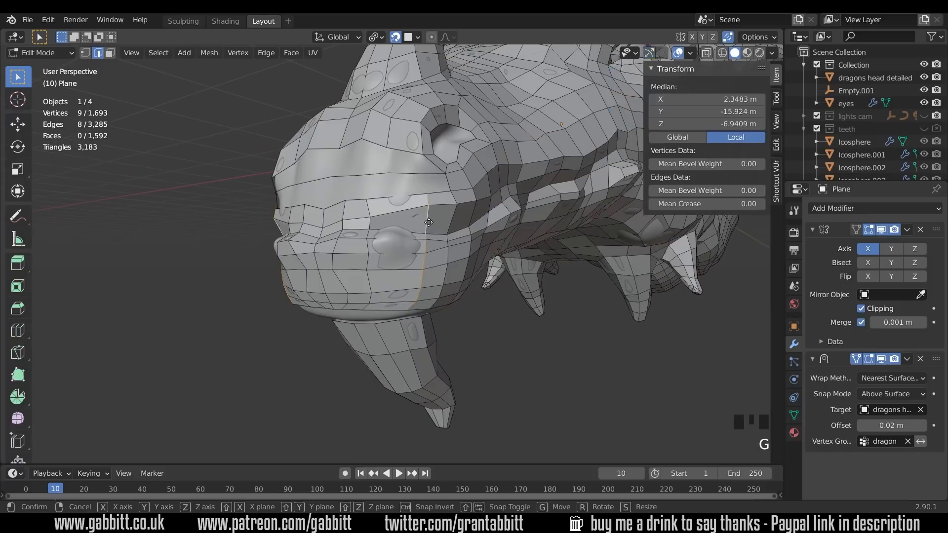
{"action": "left_click", "coordinate": [372, 225], "text": "alt"}
{"action": "left_click", "coordinate": [382, 225]}
{"action": "left_click", "coordinate": [373, 241], "text": "alt"}
{"action": "key", "text": "g"}
{"action": "left_click", "coordinate": [384, 241]}
{"action": "middle_click_drag", "start_coordinate": [452, 250], "coordinate": [424, 224]}
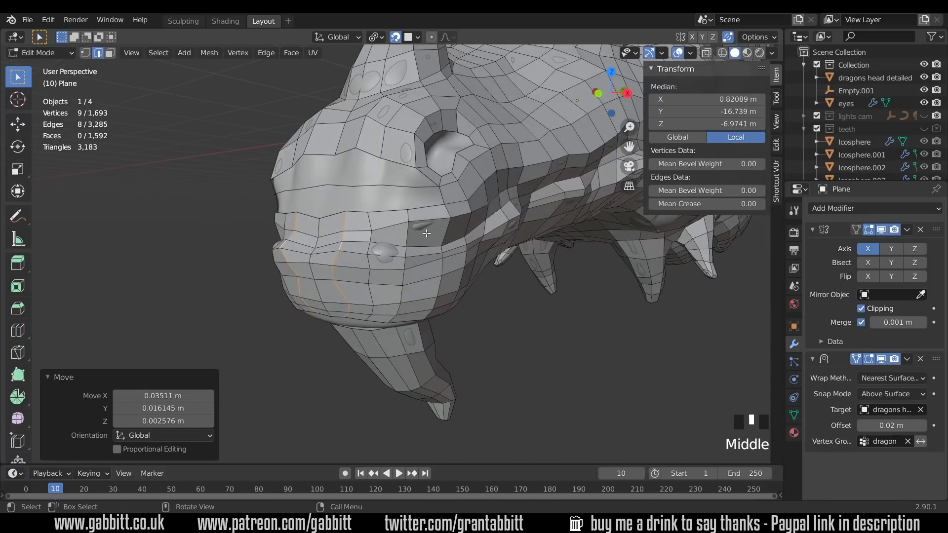
- Reposition vertices on the muzzle below the nostril and fill the open strip across the snout with quads
{"action": "key", "text": "1"}
{"action": "left_click", "coordinate": [415, 228]}
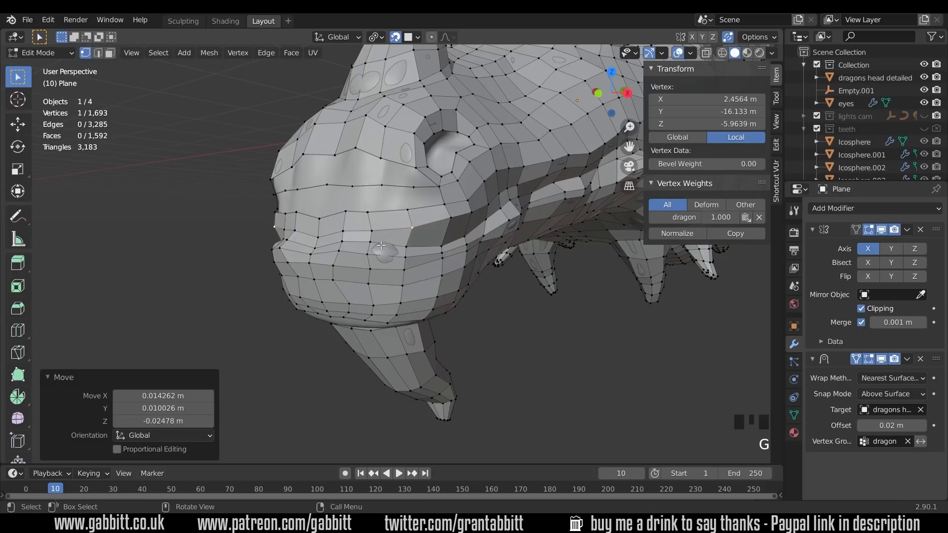
{"action": "middle_click_drag", "start_coordinate": [391, 255], "coordinate": [400, 254]}
{"action": "left_click", "coordinate": [448, 220]}
{"action": "key", "text": "g"}
{"action": "left_click", "coordinate": [451, 221]}
{"action": "middle_click_drag", "start_coordinate": [414, 199], "coordinate": [434, 201]}
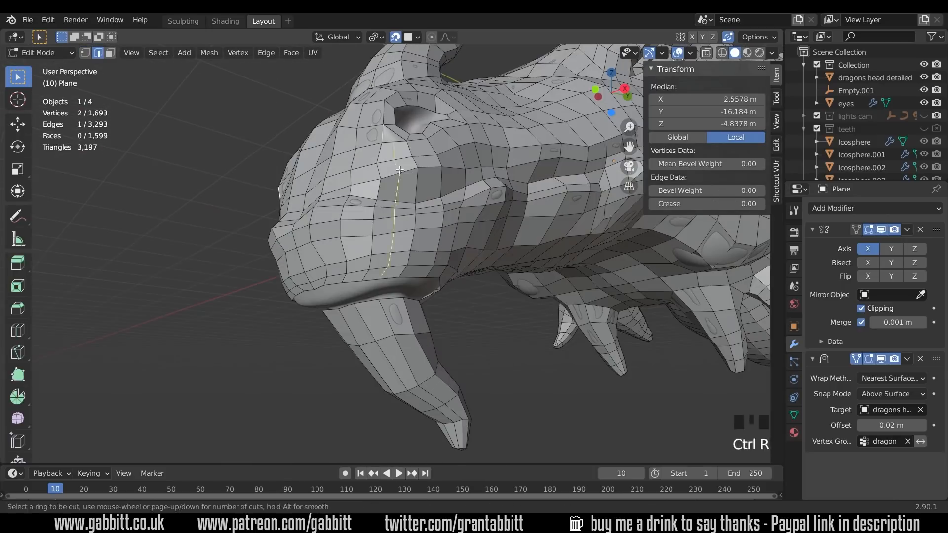
- Add a vertical loop cut from the nostril down the muzzle and reposition nearby vertices on the snout and chin
{"action": "key", "text": "g"}
{"action": "left_click", "coordinate": [424, 189]}
{"action": "middle_click_drag", "start_coordinate": [423, 189], "coordinate": [395, 217]}
{"action": "left_click", "coordinate": [346, 246]}
{"action": "key", "text": "g"}
{"action": "left_click", "coordinate": [347, 247]}
- Remove the surplus edge loop on the side of the chin
{"action": "mouse_move", "coordinate": [376, 256]}
{"action": "middle_mouse_down"}
{"action": "mouse_move", "coordinate": [342, 237]}
{"action": "mouse_move", "coordinate": [384, 252]}
{"action": "middle_mouse_up"}
{"action": "key", "text": "2"}
{"action": "left_click", "coordinate": [390, 252], "text": "alt"}
{"action": "key", "text": "Delete"}
{"action": "left_click", "coordinate": [419, 288]}
- Move the chin's lower boundary edge loop down toward the base of the chin horn
{"action": "left_click", "coordinate": [357, 261], "text": "alt"}
{"action": "left_click", "coordinate": [340, 287], "text": "alt"}
{"action": "key", "text": "g"}
{"action": "left_click", "coordinate": [342, 291]}
{"action": "middle_click_drag", "start_coordinate": [341, 290], "coordinate": [372, 276]}
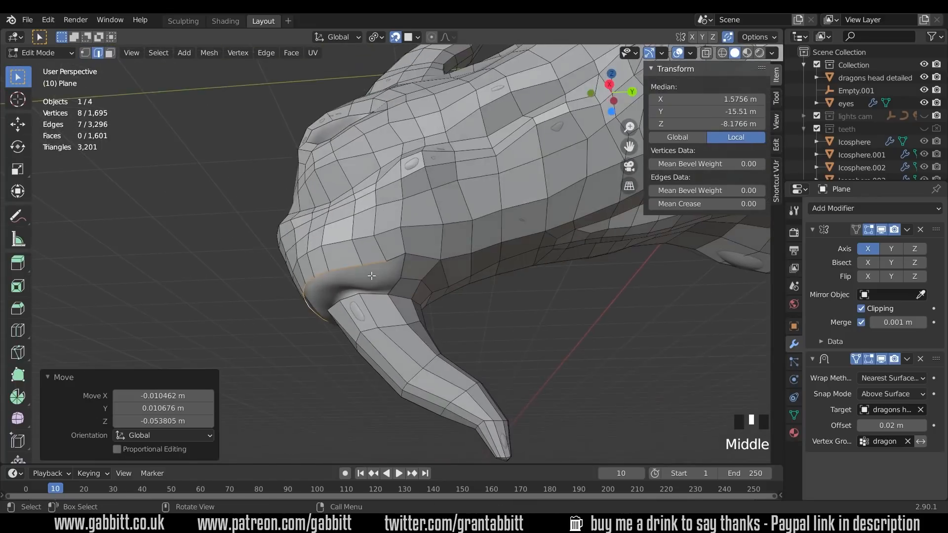
- Undo the last loop move and extrude the chin's boundary edge toward the base of the chin horn
{"action": "key", "text": "ctrl+z"}
{"action": "middle_click_drag", "start_coordinate": [419, 254], "coordinate": [383, 224]}
{"action": "key", "text": "e"}
{"action": "left_click", "coordinate": [425, 248]}
- Reposition the vertices of the extruded strip and the chin boundary around the base of the chin horn
{"action": "key", "text": "1"}
{"action": "left_click", "coordinate": [328, 249]}
{"action": "key", "text": "g"}
{"action": "left_click", "coordinate": [384, 229]}
{"action": "left_click", "coordinate": [395, 249]}
{"action": "key", "text": "g"}
{"action": "key", "text": "g"}
{"action": "left_click", "coordinate": [370, 266]}
{"action": "key", "text": "g"}
{"action": "left_click", "coordinate": [372, 269]}
{"action": "left_click", "coordinate": [387, 228]}
{"action": "key", "text": "g"}
{"action": "left_click", "coordinate": [381, 208]}
- Fill the open gap between the chin and the base of the chin horn with quads
{"action": "key", "text": "2"}
{"action": "left_click", "coordinate": [383, 231]}
{"action": "key", "text": "f"}
{"action": "key", "text": "f"}
{"action": "key", "text": "f"}
{"action": "left_click", "coordinate": [339, 265]}
{"action": "key", "text": "f"}
{"action": "mouse_move", "coordinate": [345, 257]}
{"action": "middle_mouse_down"}
{"action": "mouse_move", "coordinate": [389, 278]}
{"action": "mouse_move", "coordinate": [313, 277]}
{"action": "mouse_move", "coordinate": [341, 247]}
{"action": "middle_mouse_up"}
{"action": "scroll", "coordinate": [313, 277], "scroll_direction": "up", "scroll_amount": 5}
{"action": "left_click", "coordinate": [348, 238]}
{"action": "key", "text": "f"}
{"action": "key", "text": "f"}
{"action": "key", "text": "f"}
- Add a single centred loop cut through the new faces between the chin and the horn base
{"action": "key", "text": "ctrl+r"}
{"action": "left_click", "coordinate": [355, 232]}
{"action": "middle_click_drag", "start_coordinate": [375, 217], "coordinate": [440, 263]}
{"action": "key", "text": "ctrl+z"}
{"action": "key", "text": "ctrl+r"}
{"action": "left_click", "coordinate": [339, 275]}
{"action": "scroll", "coordinate": [419, 257], "scroll_direction": "down", "scroll_amount": 4}
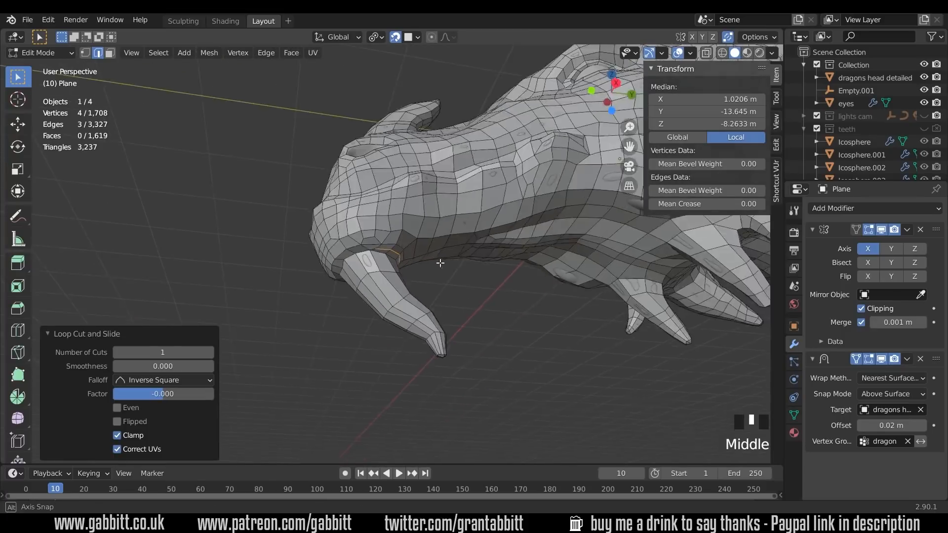
- Extrude the nostril's open boundary loop inward and scale it to 0.8
{"action": "left_click", "coordinate": [365, 279], "text": "alt"}
{"action": "middle_click_drag", "start_coordinate": [430, 315], "coordinate": [395, 267]}
{"action": "key", "text": "e"}
{"action": "key", "text": "s"}
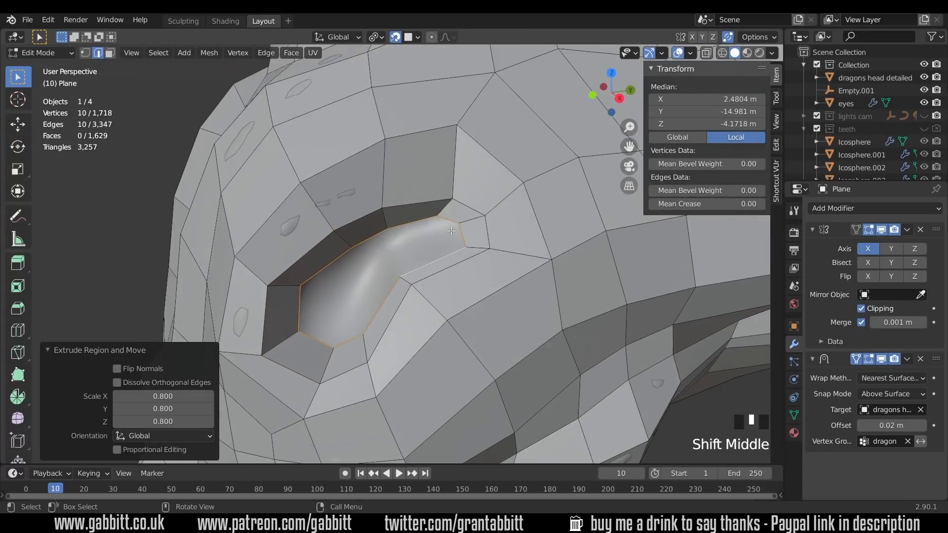
- Close the nostril opening by filling it with faces across its inner boundary
{"action": "key", "text": "1"}
{"action": "left_click", "coordinate": [299, 332]}
{"action": "key", "text": "e"}
{"action": "key", "text": "e"}
{"action": "left_click", "coordinate": [466, 225], "text": "shift"}
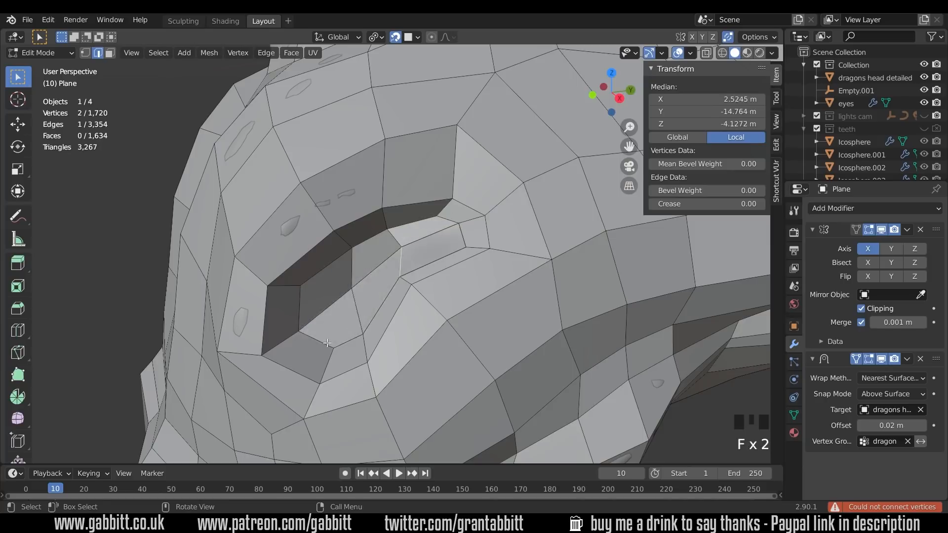
{"action": "key", "text": "f"}
- Reposition vertices on the cheek above the lower jaw spikes to even out the quads
{"action": "scroll", "coordinate": [326, 343], "scroll_direction": "down", "scroll_amount": 10}
{"action": "middle_click_drag", "start_coordinate": [514, 372], "coordinate": [529, 355]}
{"action": "middle_click_drag", "start_coordinate": [462, 362], "coordinate": [429, 334]}
{"action": "scroll", "coordinate": [439, 343], "scroll_direction": "up", "scroll_amount": 4}
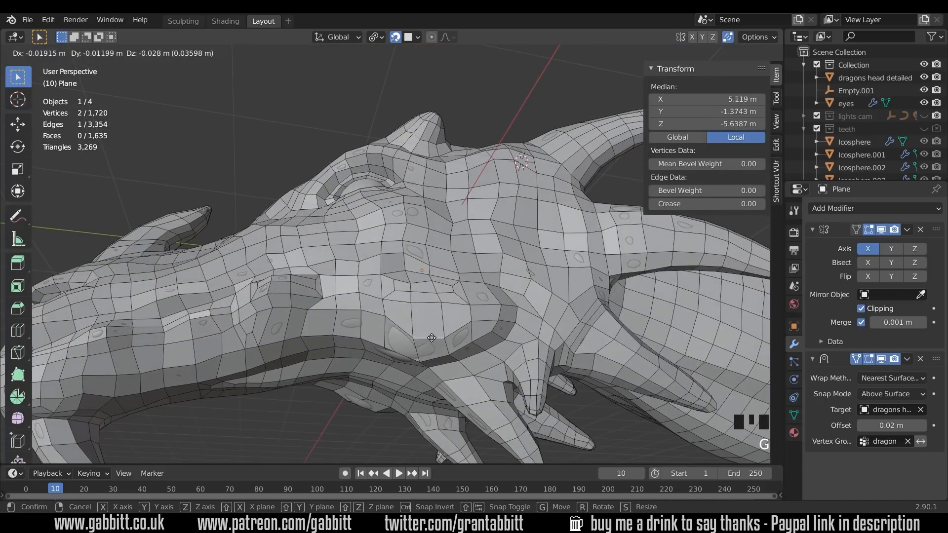
{"action": "left_click", "coordinate": [435, 341]}
{"action": "key", "text": "1"}
{"action": "left_click", "coordinate": [386, 318]}
{"action": "left_click", "coordinate": [386, 328]}
{"action": "middle_click_drag", "start_coordinate": [388, 327], "coordinate": [409, 322]}
{"action": "left_click", "coordinate": [439, 311]}
{"action": "key", "text": "g"}
{"action": "left_click", "coordinate": [439, 323]}
{"action": "left_click", "coordinate": [409, 311]}
{"action": "key", "text": "g"}
{"action": "left_click", "coordinate": [413, 327]}
- Reposition vertices along the lower edge of the cheek and jaw beside the spikes
{"action": "middle_click_drag", "start_coordinate": [434, 385], "coordinate": [394, 348]}
{"action": "left_click", "coordinate": [419, 362]}
{"action": "key", "text": "g"}
{"action": "left_click", "coordinate": [418, 360]}
{"action": "left_click", "coordinate": [408, 378]}
{"action": "key", "text": "g"}
{"action": "left_click", "coordinate": [406, 377]}
{"action": "key", "text": "g"}
{"action": "left_click", "coordinate": [383, 338]}
{"action": "key", "text": "g"}
{"action": "left_click", "coordinate": [371, 323]}
{"action": "key", "text": "g"}
{"action": "left_click", "coordinate": [363, 313]}
- Add a loop cut around the lower jaw spikes, turn off snapping and slide the loop by a factor of 0.234
{"action": "middle_click_drag", "start_coordinate": [363, 313], "coordinate": [457, 316]}
{"action": "scroll", "coordinate": [405, 318], "scroll_direction": "down", "scroll_amount": 2}
{"action": "left_click", "coordinate": [454, 368]}
{"action": "right_click", "coordinate": [454, 367]}
{"action": "scroll", "coordinate": [460, 383], "scroll_direction": "up", "scroll_amount": 3}
{"action": "mouse_move", "coordinate": [457, 316]}
{"action": "middle_mouse_down"}
{"action": "mouse_move", "coordinate": [445, 318]}
{"action": "mouse_move", "coordinate": [459, 318]}
{"action": "middle_mouse_up"}
{"action": "left_click", "coordinate": [458, 319], "text": "alt"}
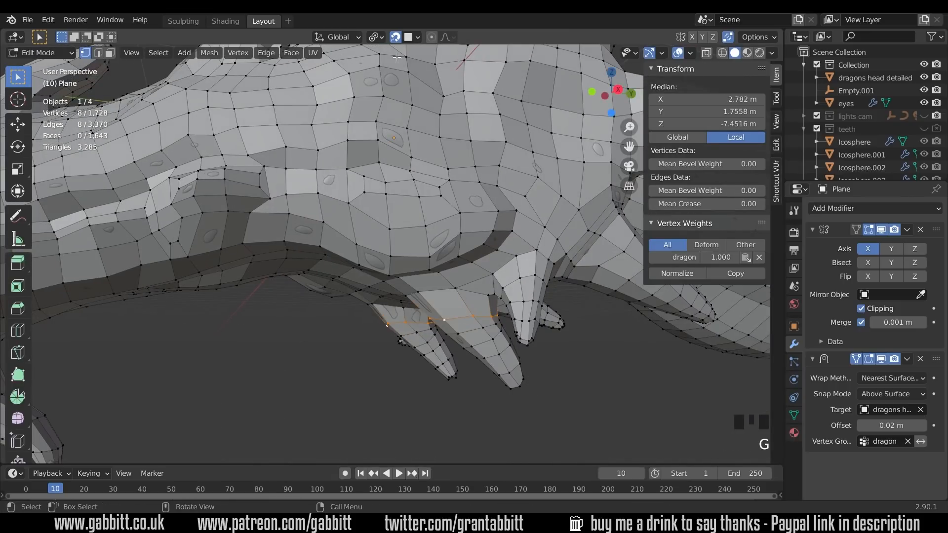
{"action": "left_click", "coordinate": [469, 294]}
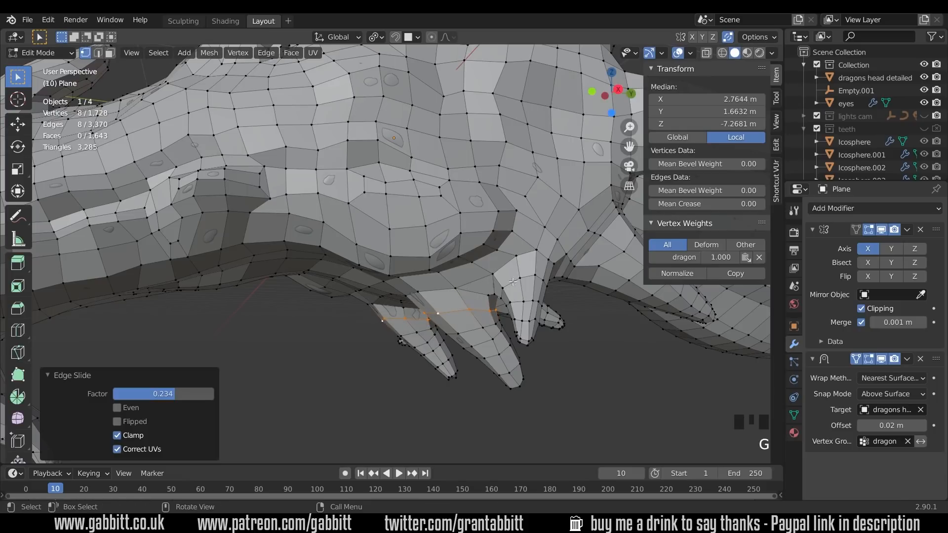
- Select a lengthwise row of vertices on the side of the neck and move it to even the spacing
{"action": "scroll", "coordinate": [521, 300], "scroll_direction": "down", "scroll_amount": 3}
{"action": "middle_click_drag", "start_coordinate": [520, 300], "coordinate": [476, 322], "text": "shift"}
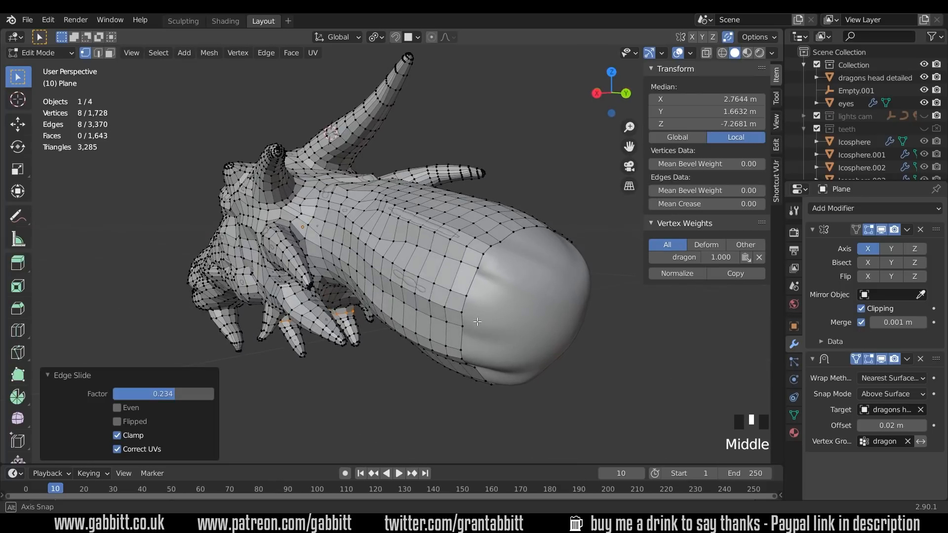
{"action": "middle_click_drag", "start_coordinate": [477, 282], "coordinate": [451, 282]}
{"action": "left_click", "coordinate": [377, 259]}
{"action": "left_click", "coordinate": [453, 289], "text": "shift"}
{"action": "key", "text": "g"}
{"action": "left_click", "coordinate": [409, 300], "text": "ctrl"}
{"action": "key", "text": "g"}
{"action": "left_click", "coordinate": [414, 283]}
- Select the next lengthwise vertex row on the side of the neck, then move and rotate it
{"action": "left_click", "coordinate": [366, 266]}
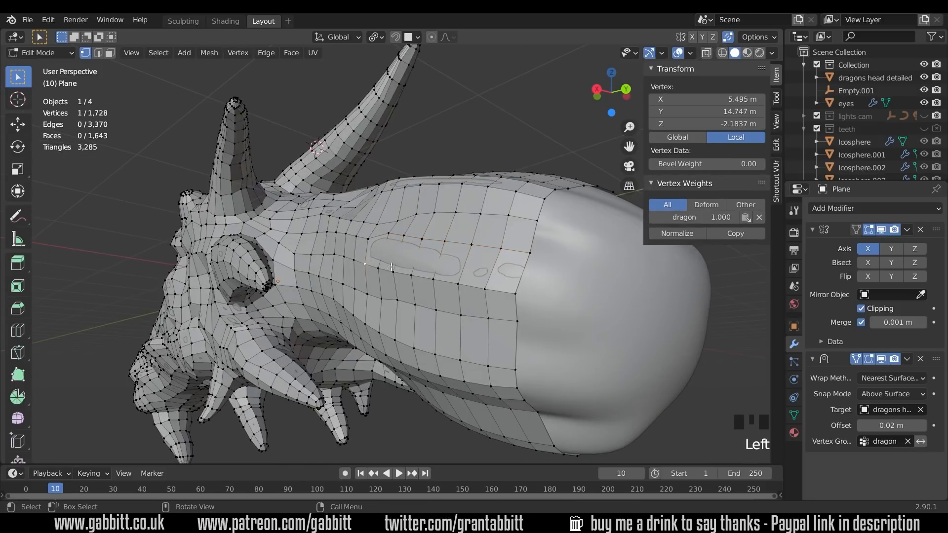
{"action": "left_click", "coordinate": [508, 289], "text": "ctrl"}
{"action": "key", "text": "g"}
{"action": "left_click", "coordinate": [511, 285]}
{"action": "key", "text": "r"}
{"action": "left_click", "coordinate": [514, 282]}
- Move two more lengthwise vertex rows on the upper side of the neck and rotate the last one
{"action": "middle_click_drag", "start_coordinate": [513, 283], "coordinate": [481, 316]}
{"action": "left_click", "coordinate": [378, 210]}
{"action": "left_click", "coordinate": [567, 306], "text": "ctrl"}
{"action": "key", "text": "g"}
{"action": "left_click", "coordinate": [569, 308]}
{"action": "left_click", "coordinate": [580, 290]}
{"action": "left_click", "coordinate": [395, 196], "text": "ctrl"}
{"action": "key", "text": "g"}
{"action": "left_click", "coordinate": [396, 194]}
{"action": "key", "text": "r"}
{"action": "left_click", "coordinate": [580, 268]}
- Scale the selected neck row along X and reposition individual vertices on the upper neck
{"action": "middle_click_drag", "start_coordinate": [580, 269], "coordinate": [519, 186]}
{"action": "key", "text": "s"}
{"action": "key", "text": "x"}
{"action": "left_click", "coordinate": [486, 269]}
{"action": "left_click", "coordinate": [404, 151]}
{"action": "key", "text": "g"}
{"action": "left_click", "coordinate": [410, 157]}
{"action": "key", "text": "g"}
{"action": "left_click", "coordinate": [407, 154]}
{"action": "left_click", "coordinate": [471, 208]}
{"action": "key", "text": "g"}
{"action": "left_click", "coordinate": [470, 209]}
- Reposition vertices around the bump on top of the neck behind the horns
{"action": "scroll", "coordinate": [469, 209], "scroll_direction": "down", "scroll_amount": 3}
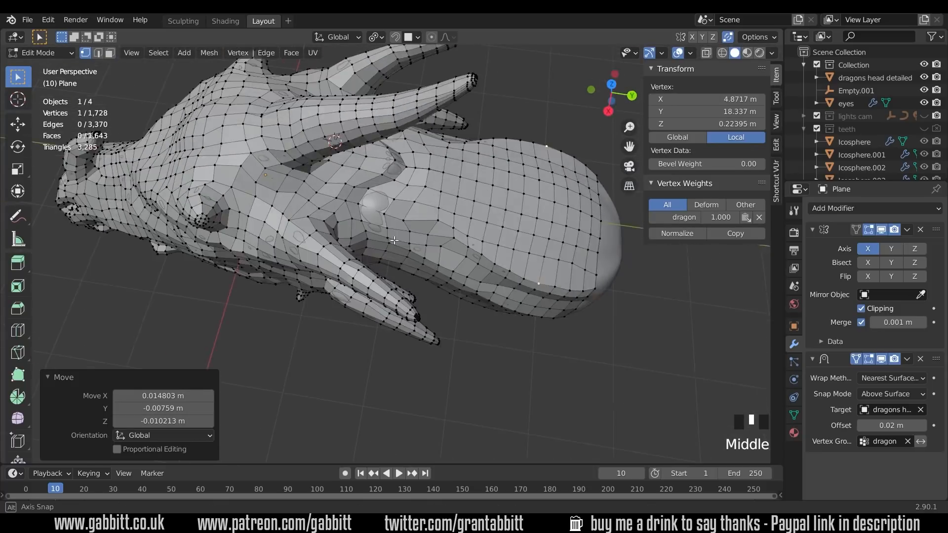
{"action": "scroll", "coordinate": [475, 191], "scroll_direction": "up", "scroll_amount": 3}
{"action": "left_click", "coordinate": [474, 190]}
{"action": "left_click", "coordinate": [458, 191]}
{"action": "middle_click_drag", "start_coordinate": [395, 160], "coordinate": [404, 155]}
{"action": "left_click", "coordinate": [322, 171]}
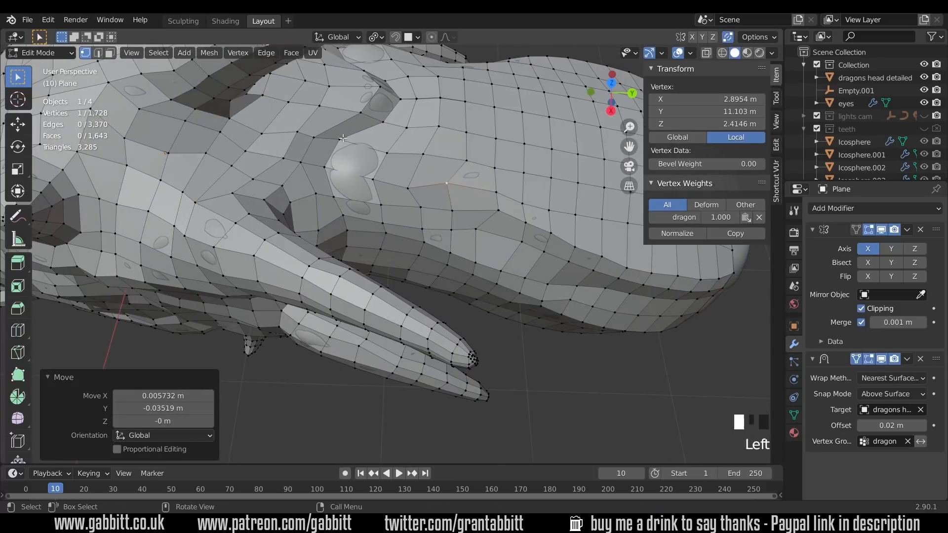
{"action": "key", "text": "g"}
{"action": "left_click", "coordinate": [328, 172]}
{"action": "left_click", "coordinate": [327, 200]}
{"action": "key", "text": "g"}
{"action": "left_click", "coordinate": [332, 201]}
{"action": "scroll", "coordinate": [388, 198], "scroll_direction": "down", "scroll_amount": 3}
- Add a centred loop cut on the top of the neck behind the horns
{"action": "middle_click_drag", "start_coordinate": [388, 198], "coordinate": [324, 213]}
{"action": "key", "text": "ctrl+r"}
{"action": "left_click", "coordinate": [387, 216]}
{"action": "right_click", "coordinate": [387, 216]}
{"action": "scroll", "coordinate": [484, 213], "scroll_direction": "up", "scroll_amount": 2}
- Reposition vertices beside the centre line where the back of the head meets the neck
{"action": "left_click", "coordinate": [430, 224]}
{"action": "scroll", "coordinate": [365, 242], "scroll_direction": "up", "scroll_amount": 5}
{"action": "left_click", "coordinate": [401, 266]}
{"action": "left_click", "coordinate": [401, 235]}
{"action": "key", "text": "g"}
{"action": "left_click", "coordinate": [403, 209]}
{"action": "middle_click_drag", "start_coordinate": [403, 210], "coordinate": [382, 261]}
{"action": "left_click", "coordinate": [435, 240]}
{"action": "key", "text": "g"}
{"action": "left_click", "coordinate": [432, 239]}
{"action": "scroll", "coordinate": [395, 254], "scroll_direction": "up", "scroll_amount": 2}
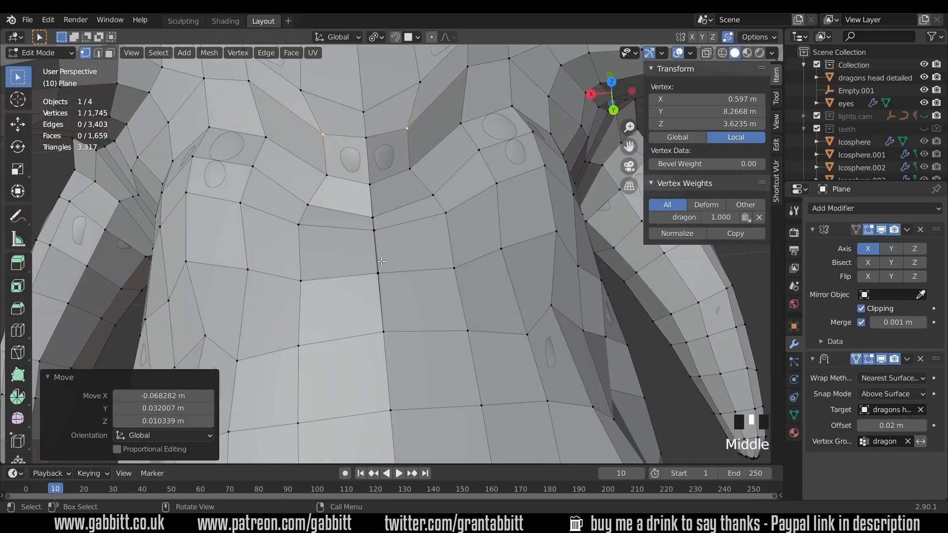
- Move three vertices on the mirror centre line of the upper neck to even out the quads
{"action": "left_click", "coordinate": [395, 269]}
{"action": "key", "text": "g"}
{"action": "left_click", "coordinate": [394, 243]}
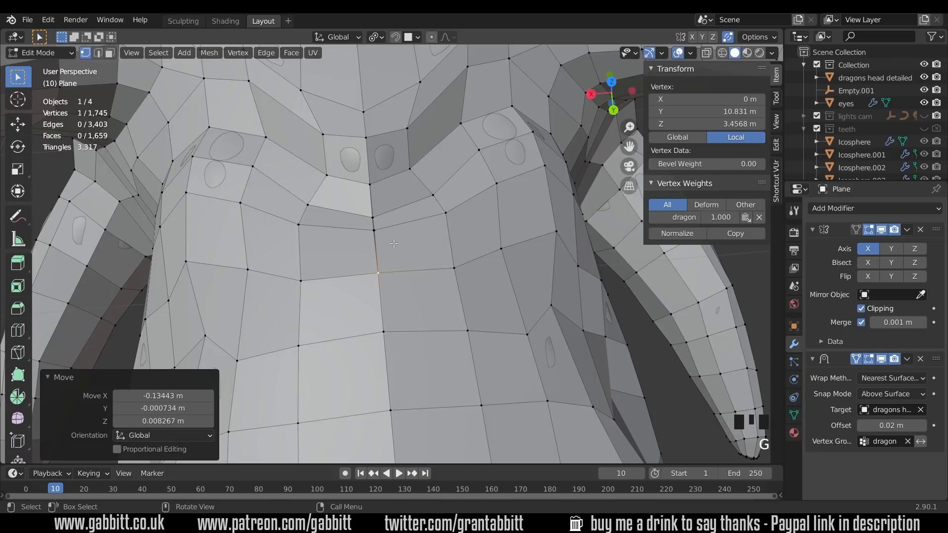
{"action": "left_click", "coordinate": [374, 231]}
{"action": "key", "text": "g"}
{"action": "left_click", "coordinate": [380, 224]}
{"action": "left_click", "coordinate": [376, 217]}
{"action": "key", "text": "g"}
{"action": "left_click", "coordinate": [377, 207]}
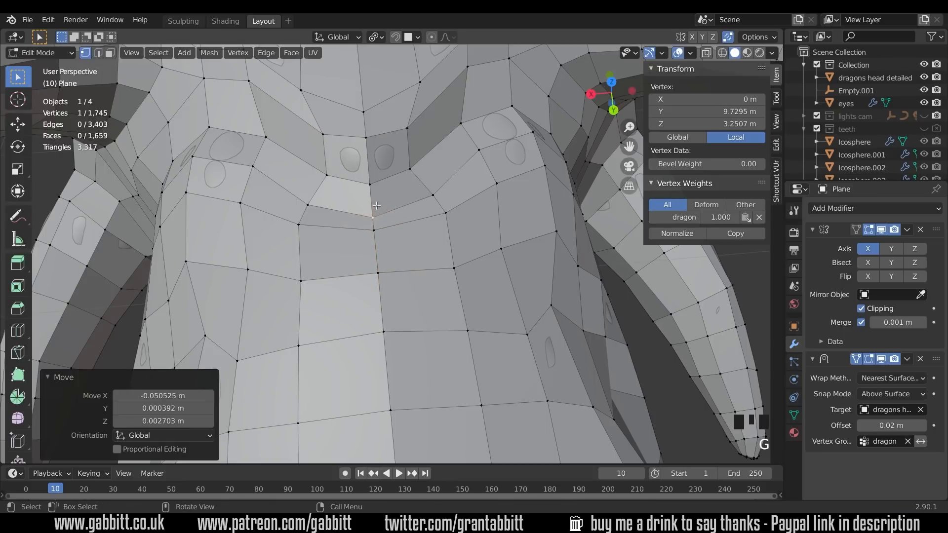
- Select an edge loop running around the neck and move it to even out the spacing
{"action": "scroll", "coordinate": [409, 242], "scroll_direction": "down", "scroll_amount": 6}
{"action": "middle_click_drag", "start_coordinate": [410, 242], "coordinate": [346, 237]}
{"action": "scroll", "coordinate": [494, 232], "scroll_direction": "up", "scroll_amount": 2}
{"action": "left_click", "coordinate": [480, 231], "text": "alt"}
{"action": "key", "text": "g"}
{"action": "left_click", "coordinate": [497, 230]}
- Add loop cuts in the wide face rows of the neck and reposition the geometry between them
{"action": "key", "text": "ctrl+r"}
{"action": "key", "text": "g"}
{"action": "left_click", "coordinate": [467, 253]}
{"action": "key", "text": "ctrl+r"}
{"action": "left_click", "coordinate": [367, 263]}
- Extrude the open edge loop at the back of the neck twice towards the neck's rear end
{"action": "scroll", "coordinate": [368, 263], "scroll_direction": "down", "scroll_amount": 6}
{"action": "middle_click_drag", "start_coordinate": [444, 232], "coordinate": [376, 217]}
{"action": "key", "text": "2"}
{"action": "left_click", "coordinate": [416, 228], "text": "alt"}
{"action": "key", "text": "e"}
{"action": "left_click", "coordinate": [443, 234]}
{"action": "middle_click_drag", "start_coordinate": [443, 234], "coordinate": [301, 134]}
{"action": "left_click", "coordinate": [297, 235]}
{"action": "key", "text": "e"}
{"action": "left_click", "coordinate": [294, 237]}
- Add a loop cut to the extruded neck section and reposition a vertex beside it
{"action": "key", "text": "ctrl+r"}
{"action": "key", "text": "1"}
{"action": "key", "text": "g"}
{"action": "left_click_drag", "start_coordinate": [357, 270], "coordinate": [349, 297]}
{"action": "middle_click_drag", "start_coordinate": [349, 297], "coordinate": [326, 345]}
- Extrude the upper and lower edges of the neck's rear opening inwards over the end surface
{"action": "key", "text": "2"}
{"action": "left_click", "coordinate": [321, 187]}
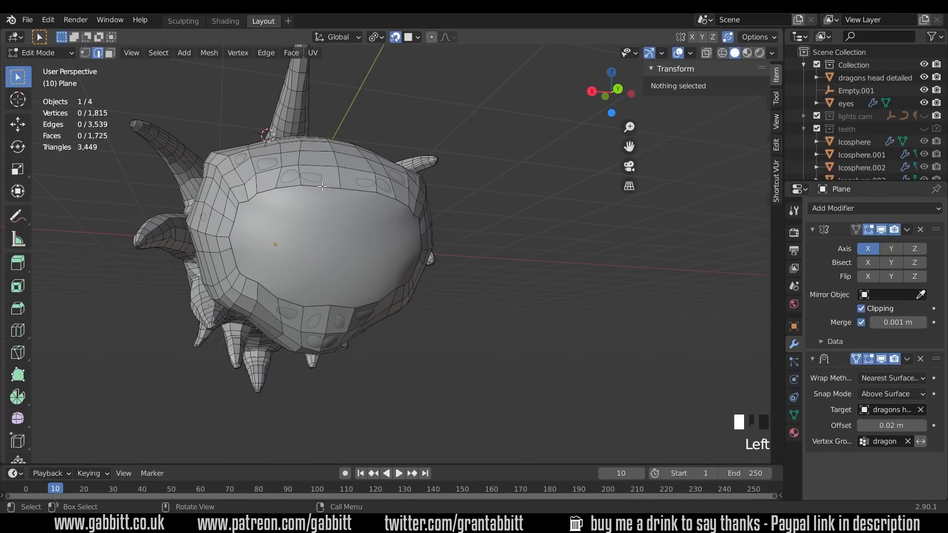
{"action": "left_click", "coordinate": [253, 200], "text": "ctrl"}
{"action": "key", "text": "e"}
{"action": "left_click", "coordinate": [264, 288], "text": "shift"}
{"action": "left_click", "coordinate": [253, 280], "text": "shift"}
{"action": "key", "text": "e"}
- Fill the corner gaps beside the extruded upper and lower strips of the neck opening with faces
{"action": "left_click", "coordinate": [253, 266]}
{"action": "left_click", "coordinate": [244, 275]}
{"action": "key", "text": "f"}
{"action": "left_click", "coordinate": [244, 203]}
{"action": "key", "text": "f"}
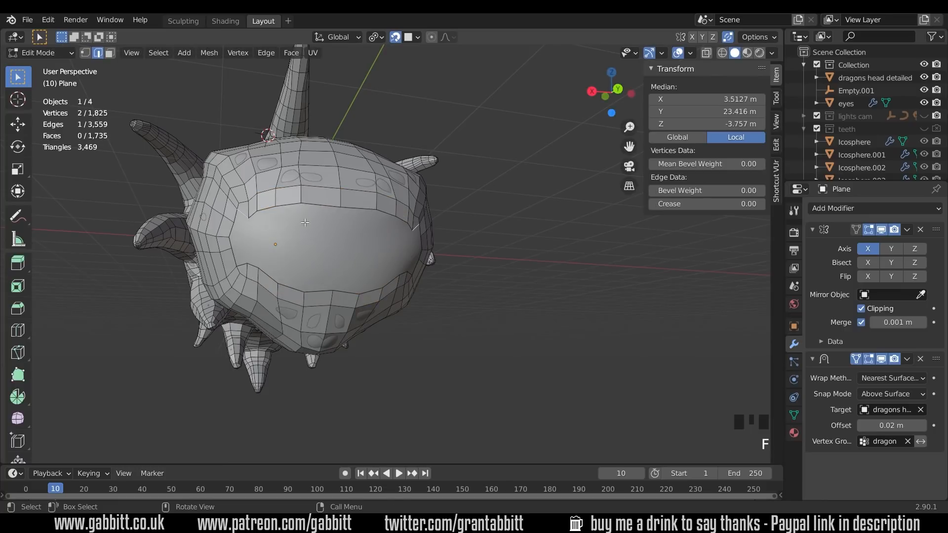
- Extrude the two edges at the side of the neck opening in five segments across to the mirror centre line
{"action": "key", "text": "g"}
{"action": "key", "text": "2"}
{"action": "left_click", "coordinate": [232, 230]}
{"action": "left_click", "coordinate": [231, 246], "text": "shift"}
{"action": "key", "text": "e"}
{"action": "key", "text": "ctrl+z"}
{"action": "middle_click_drag", "start_coordinate": [244, 236], "coordinate": [296, 229]}
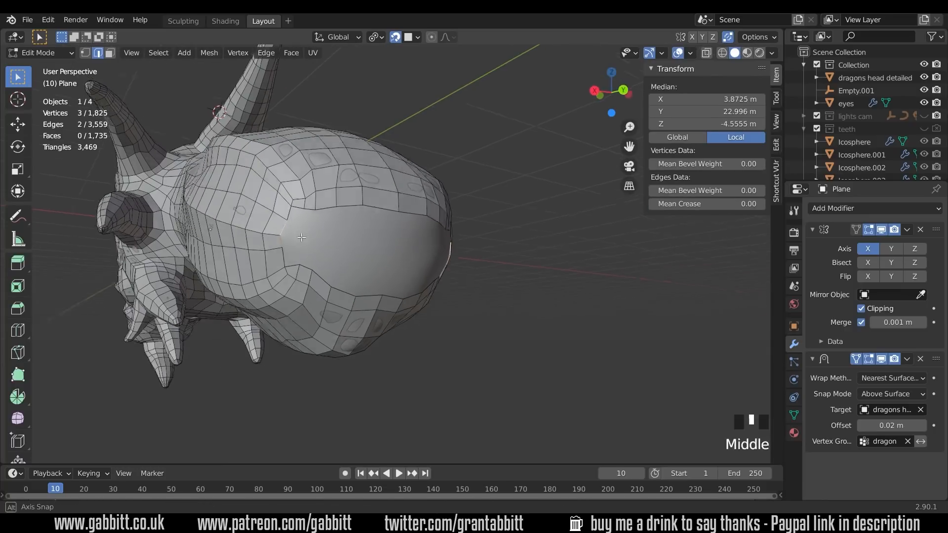
{"action": "key", "text": "e"}
{"action": "key", "text": "e"}
{"action": "key", "text": "e"}
{"action": "key", "text": "e"}
{"action": "left_click", "coordinate": [367, 241]}
{"action": "key", "text": "e"}
{"action": "left_click", "coordinate": [387, 243]}
- Fill the gaps above and below the middle strip with quads to close the end of the neck
{"action": "key", "text": "f"}
{"action": "key", "text": "f"}
{"action": "key", "text": "f"}
{"action": "key", "text": "f"}
{"action": "key", "text": "f"}
{"action": "key", "text": "f"}
{"action": "key", "text": "f"}
{"action": "key", "text": "f"}
{"action": "key", "text": "f"}
{"action": "key", "text": "f"}
{"action": "key", "text": "f"}
{"action": "key", "text": "f"}
{"action": "middle_click_drag", "start_coordinate": [415, 274], "coordinate": [363, 261]}
{"action": "key", "text": "1"}
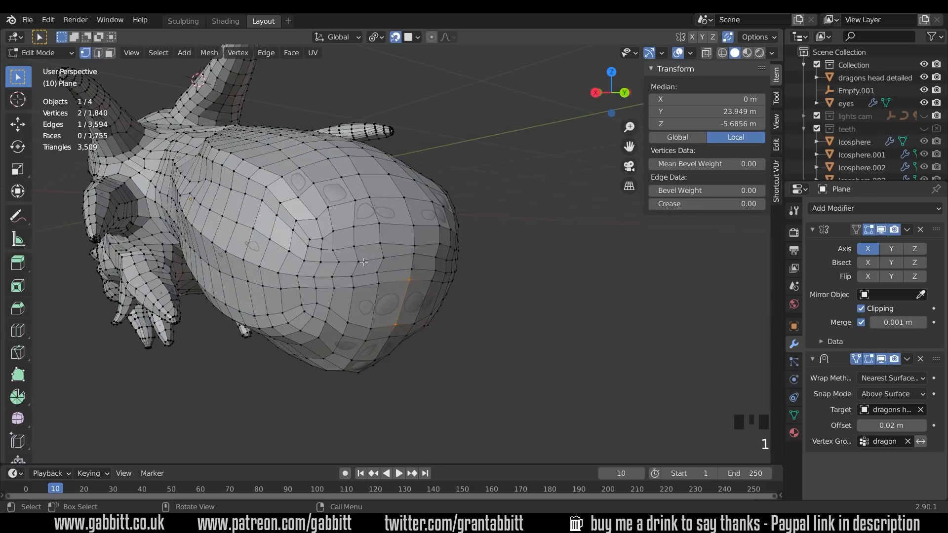
- Select the vertices of the neck's end cap and smooth them once with a smoothing of 0.5
{"action": "left_click_drag", "start_coordinate": [322, 259], "coordinate": [356, 197]}
{"action": "key", "text": "Escape"}
{"action": "mouse_move", "coordinate": [341, 143]}
{"action": "middle_mouse_down"}
{"action": "mouse_move", "coordinate": [365, 132]}
{"action": "mouse_move", "coordinate": [356, 101]}
{"action": "middle_mouse_up"}
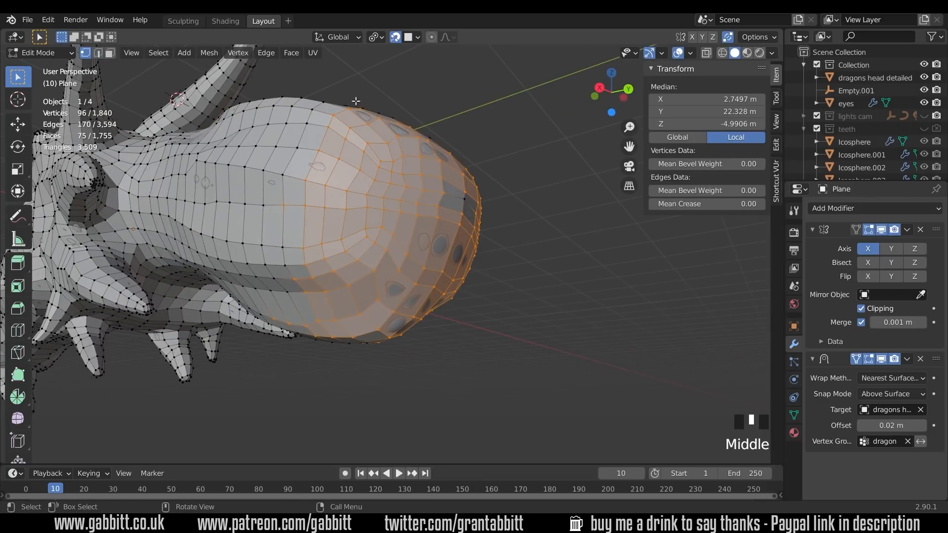
{"action": "left_click", "coordinate": [239, 54]}
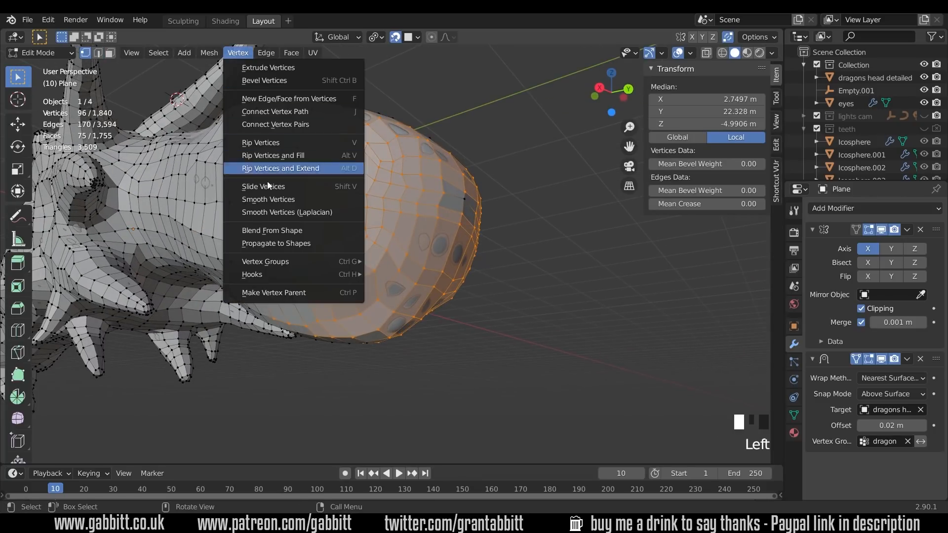
{"action": "left_click", "coordinate": [269, 199]}
{"action": "middle_click_drag", "start_coordinate": [268, 199], "coordinate": [250, 277]}
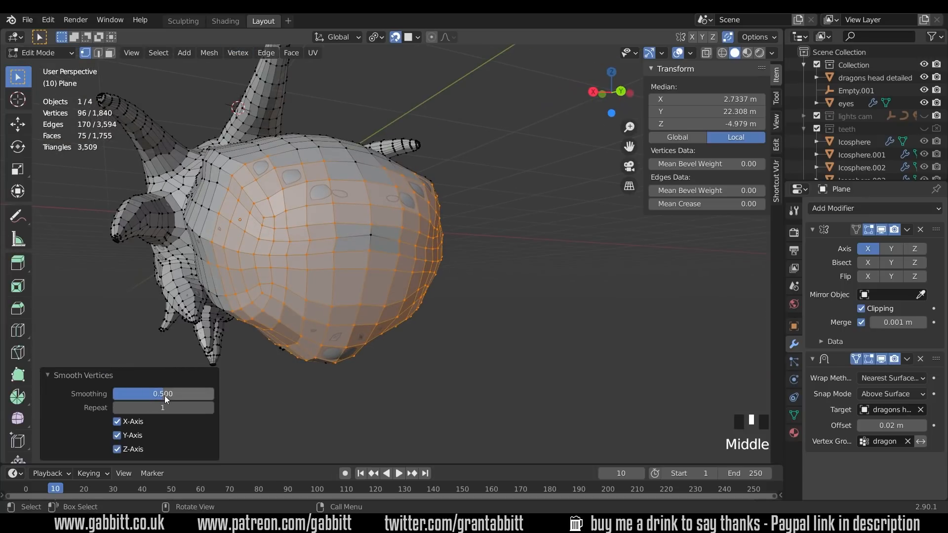
{"action": "middle_click_drag", "start_coordinate": [363, 206], "coordinate": [419, 151]}
- Return to Object Mode and examine the retopologized dragon head from the neck end and the side
{"action": "key", "text": "Tab"}
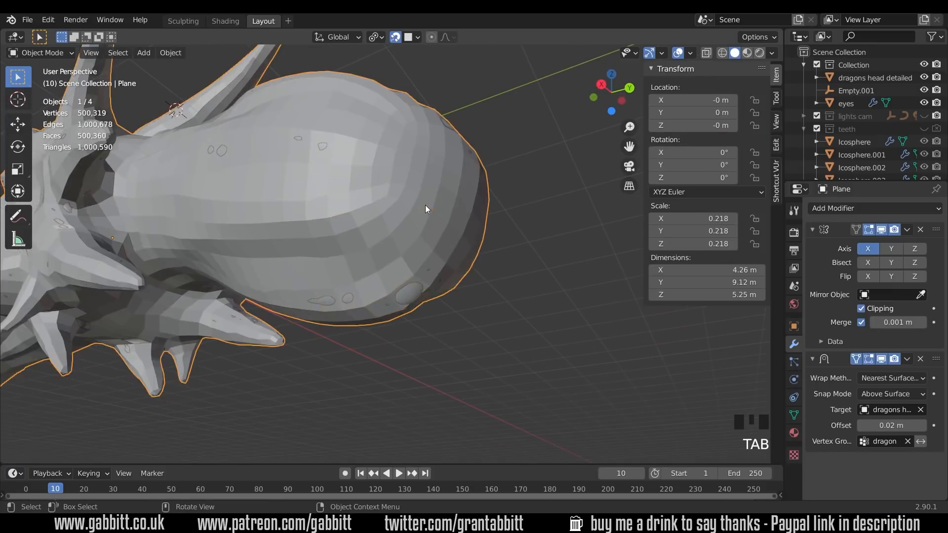
{"action": "scroll", "coordinate": [423, 213], "scroll_direction": "down", "scroll_amount": 4}
{"action": "middle_click_drag", "start_coordinate": [417, 220], "coordinate": [417, 295]}
{"action": "scroll", "coordinate": [256, 308], "scroll_direction": "down", "scroll_amount": 2}
{"action": "middle_click_drag", "start_coordinate": [338, 253], "coordinate": [405, 264], "text": "shift"}
{"action": "middle_click_drag", "start_coordinate": [395, 267], "coordinate": [376, 272]}
{"action": "scroll", "coordinate": [376, 272], "scroll_direction": "up", "scroll_amount": 1}
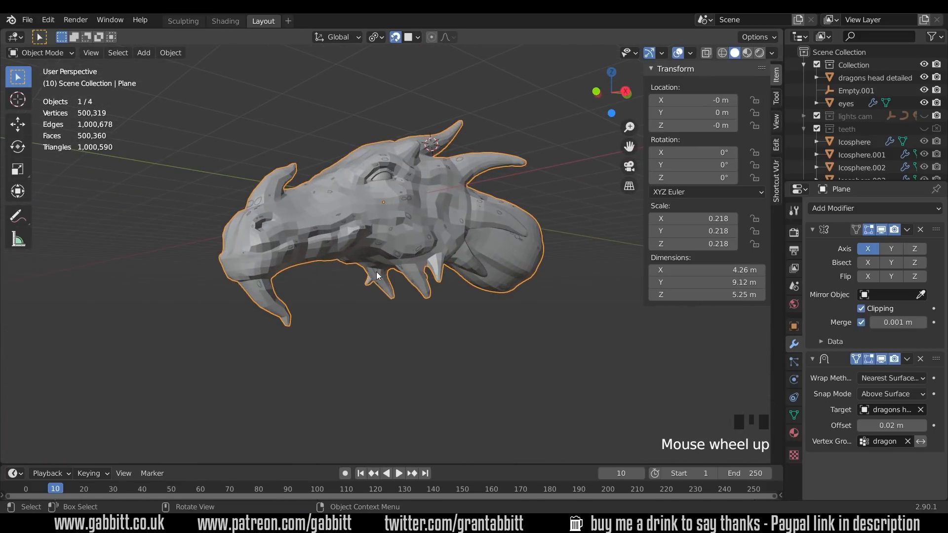
{"action": "middle_click_drag", "start_coordinate": [360, 272], "coordinate": [395, 275]}
{"action": "scroll", "coordinate": [387, 299], "scroll_direction": "up", "scroll_amount": 2}
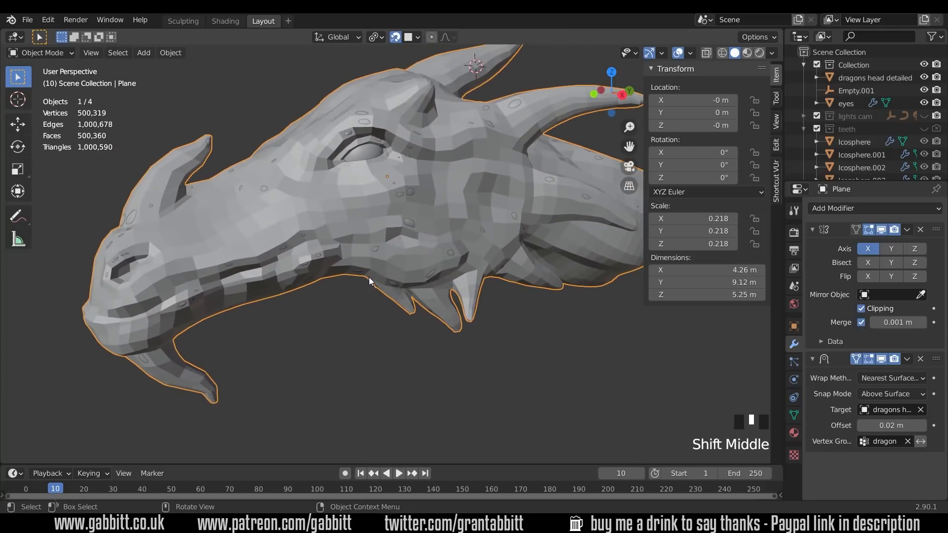